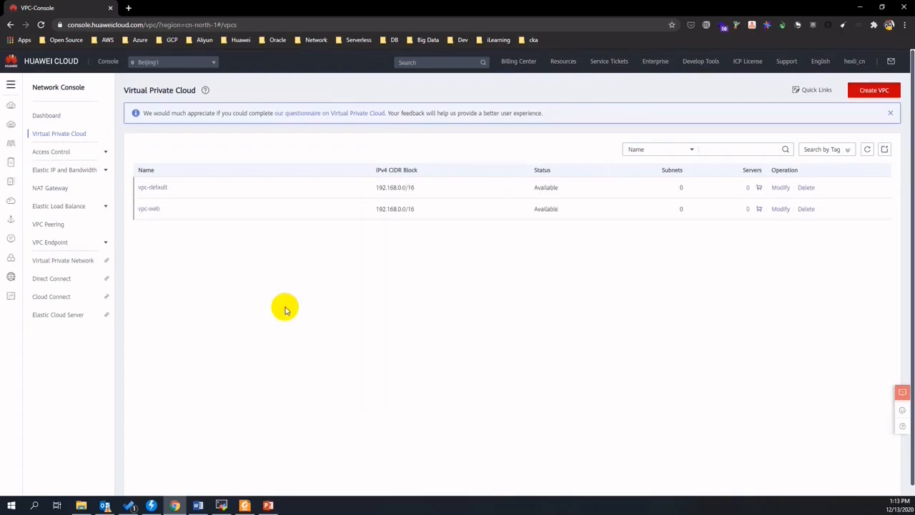
Open the vpc-web VPC to review its subnet, then return to the VPC list.
left_click(152, 211)
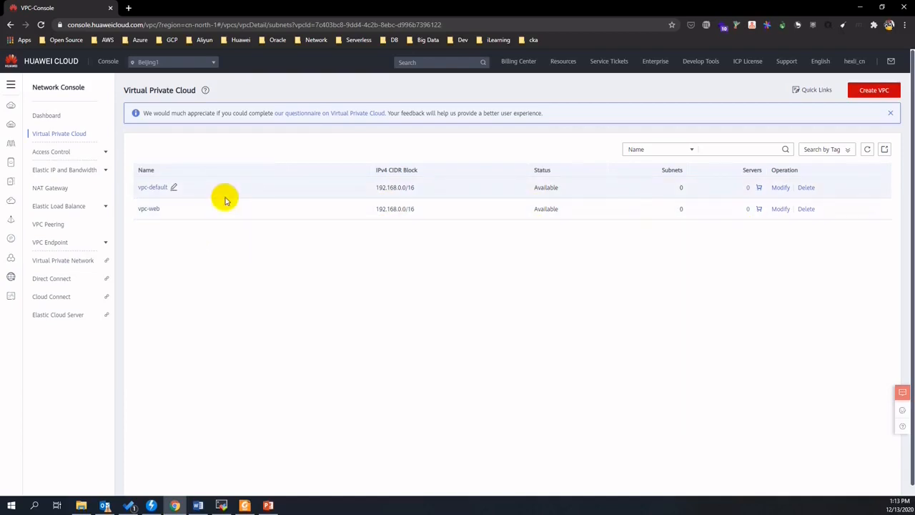
left_click(98, 154)
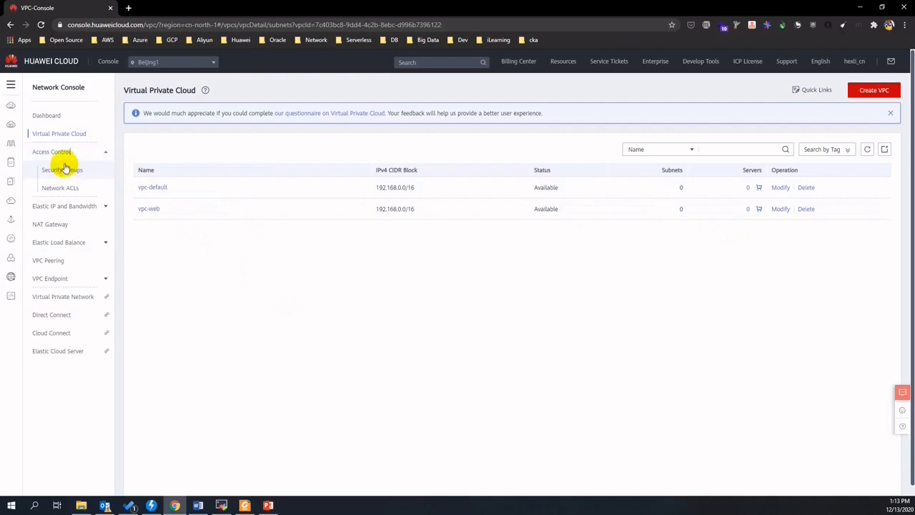
left_click(228, 255)
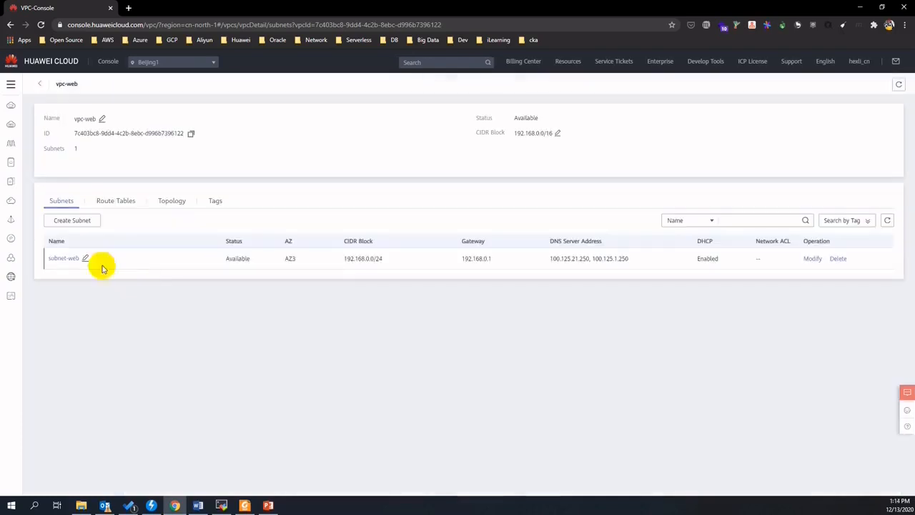
left_click(37, 86)
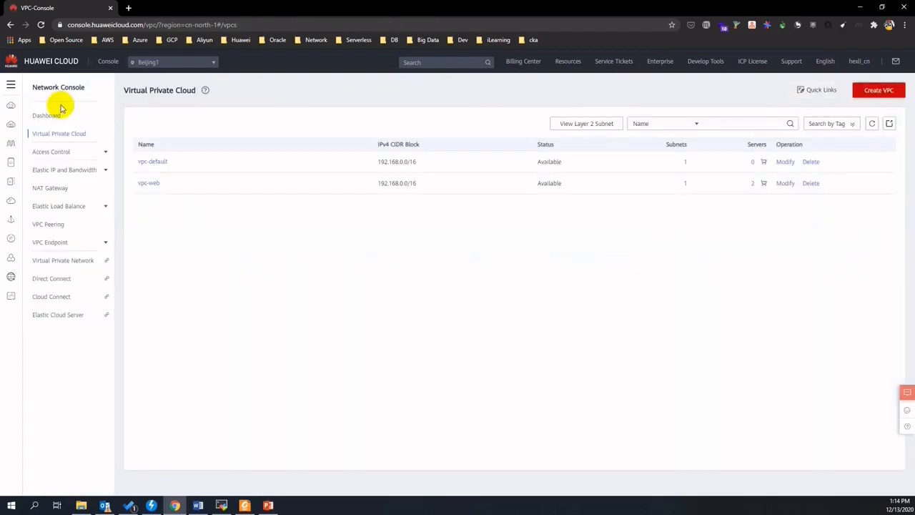
Open the sg-web security group and review its inbound rules.
left_click(95, 158)
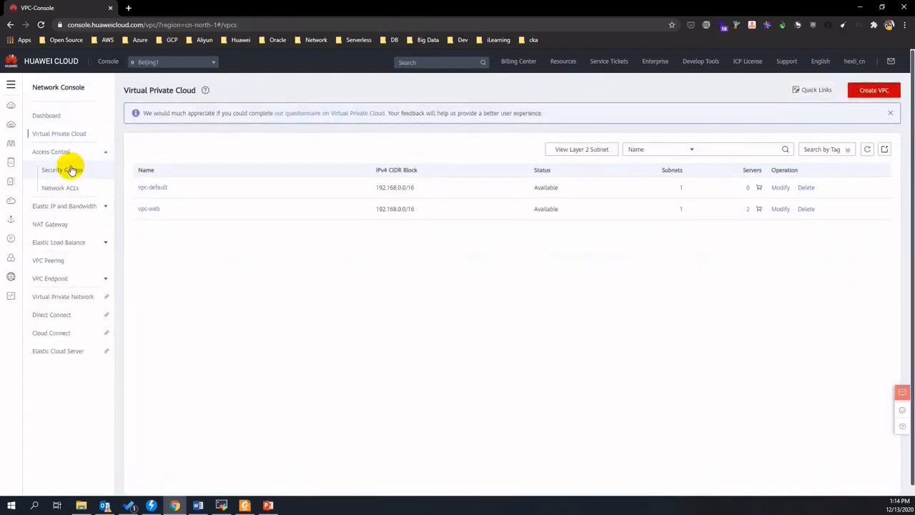
left_click(66, 169)
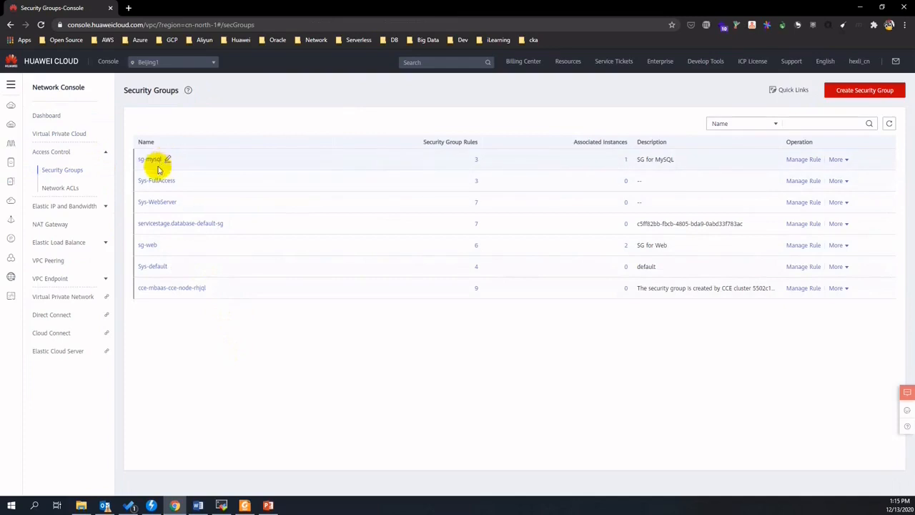
left_click(148, 245)
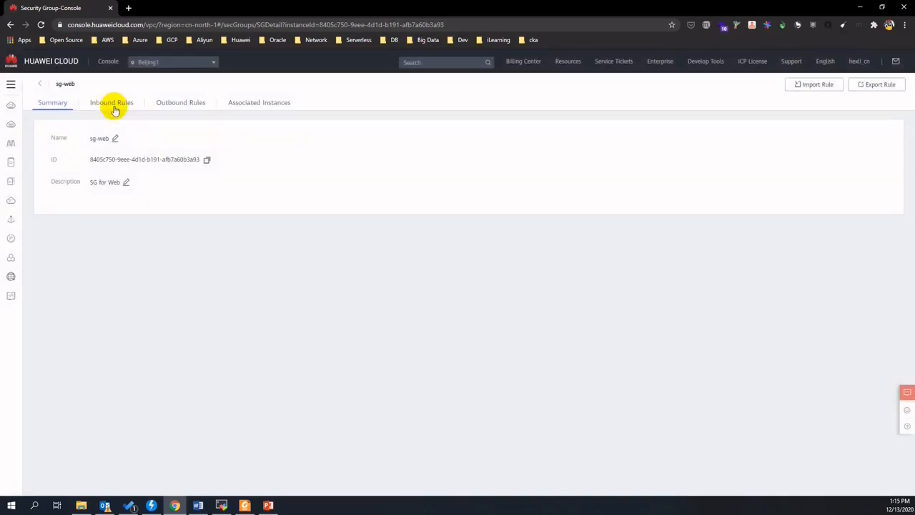
left_click(115, 110)
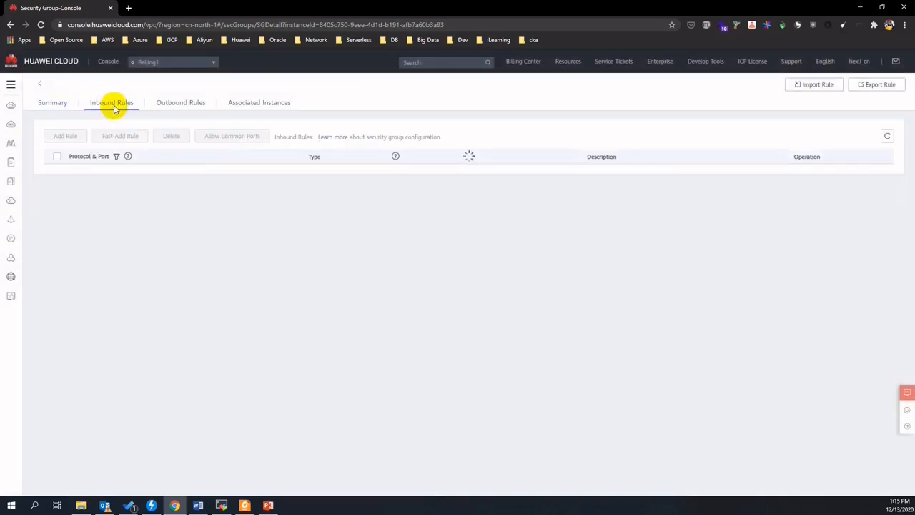
left_click(12, 85)
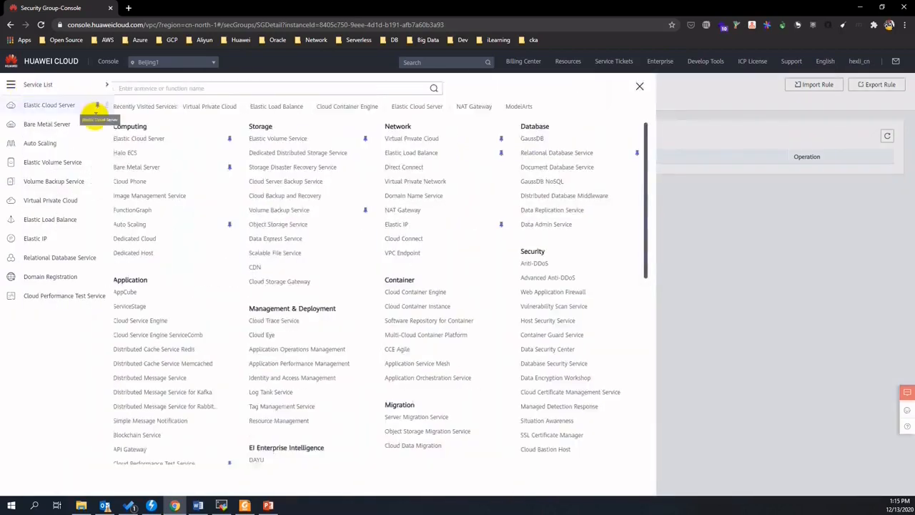
left_click(699, 138)
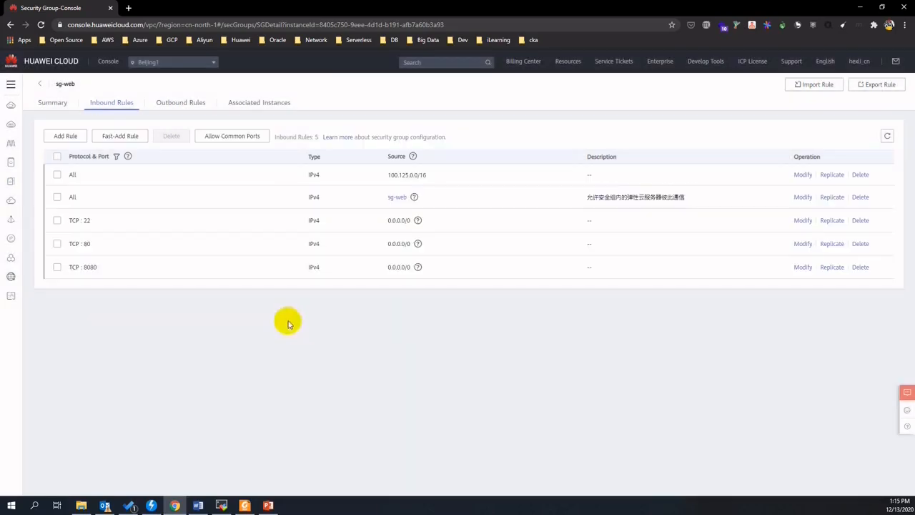
Open the rds-web database instance and review its DB and connection information.
left_click(20, 86)
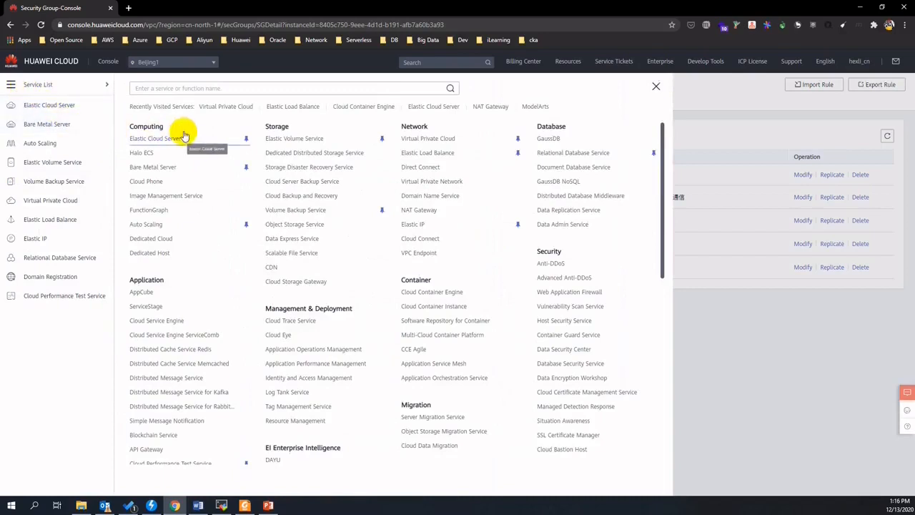
left_click(597, 156)
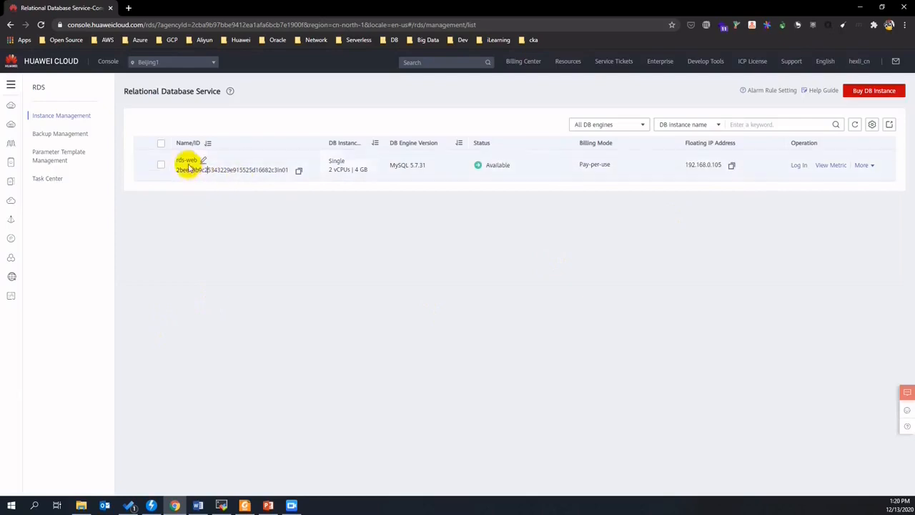
left_click(188, 162)
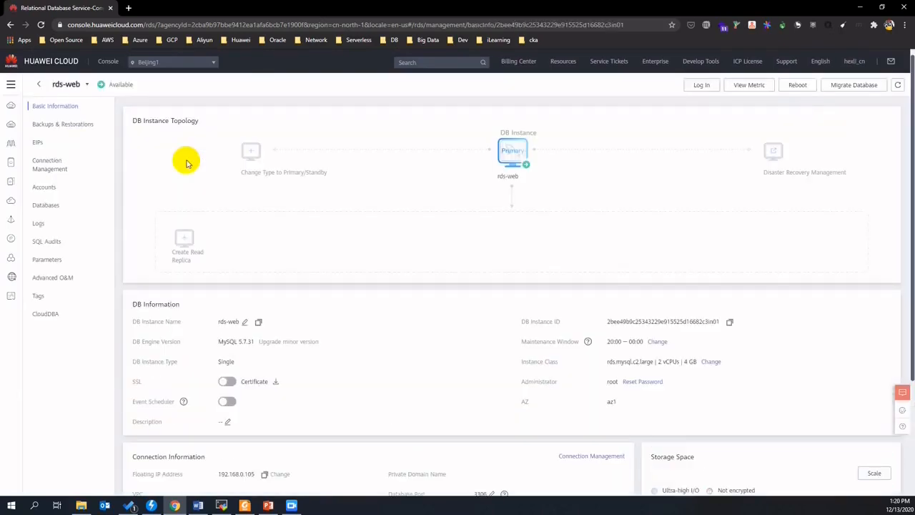
scroll(286, 268, "down", 2)
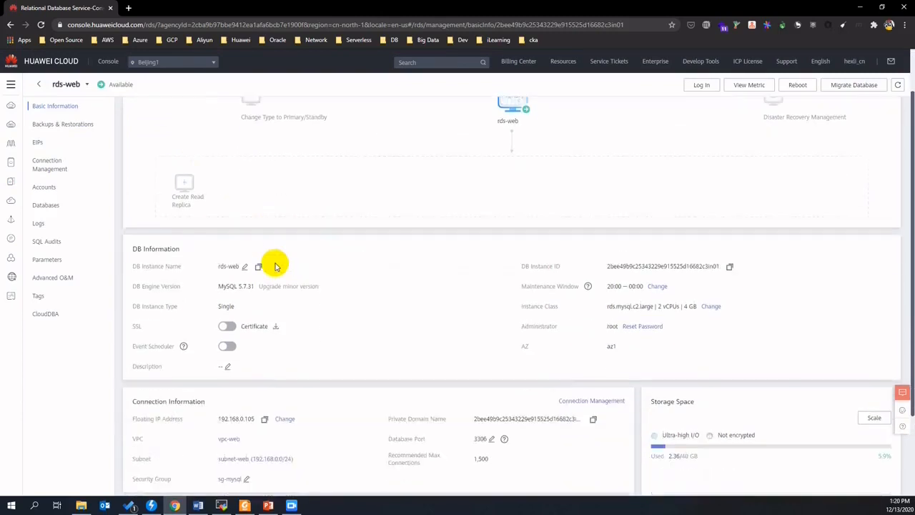
scroll(276, 265, "up", 2)
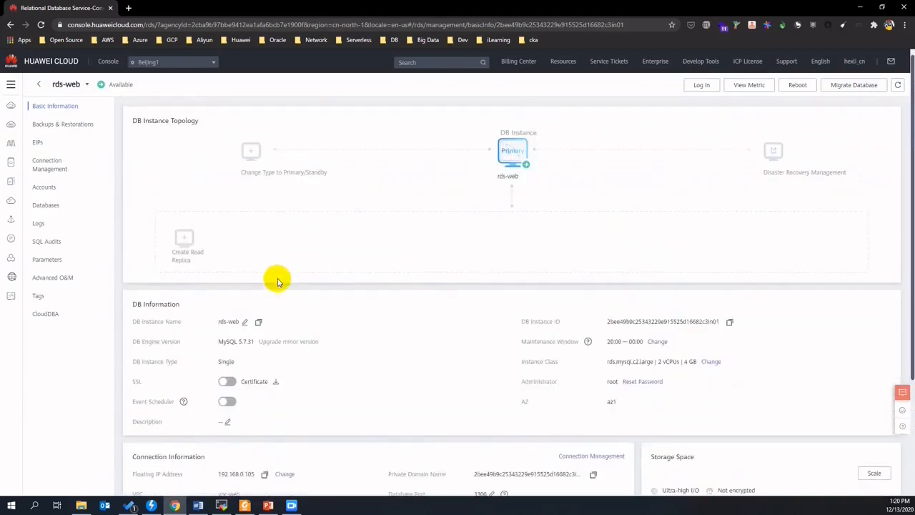
scroll(300, 358, "down", 1)
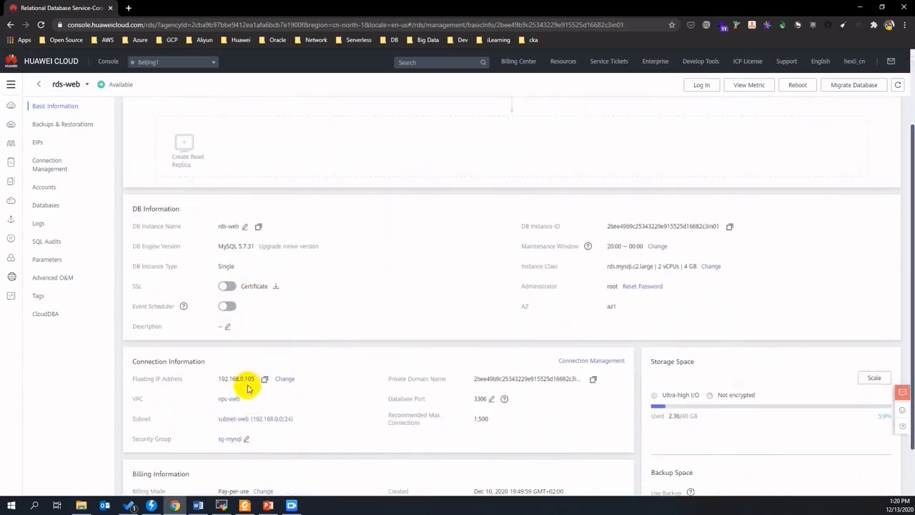
left_click_drag(219, 379, 259, 381)
left_click(275, 379)
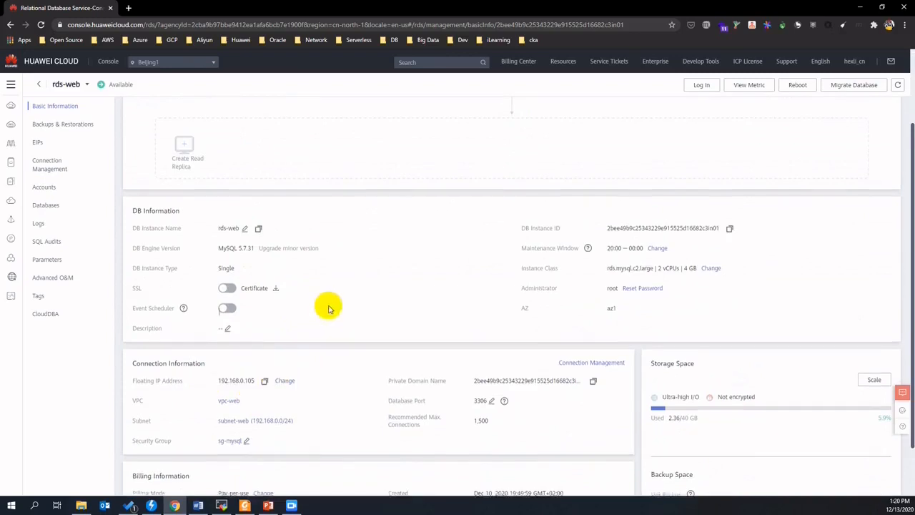
scroll(331, 310, "up", 2)
Open the Elastic Cloud Server list and review the web01 and web02 servers' IP addresses.
left_click(13, 85)
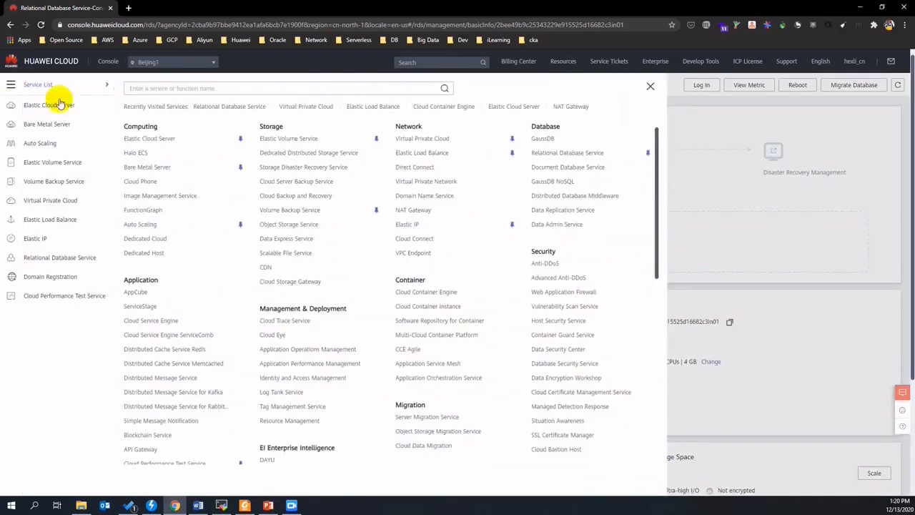
left_click(137, 133)
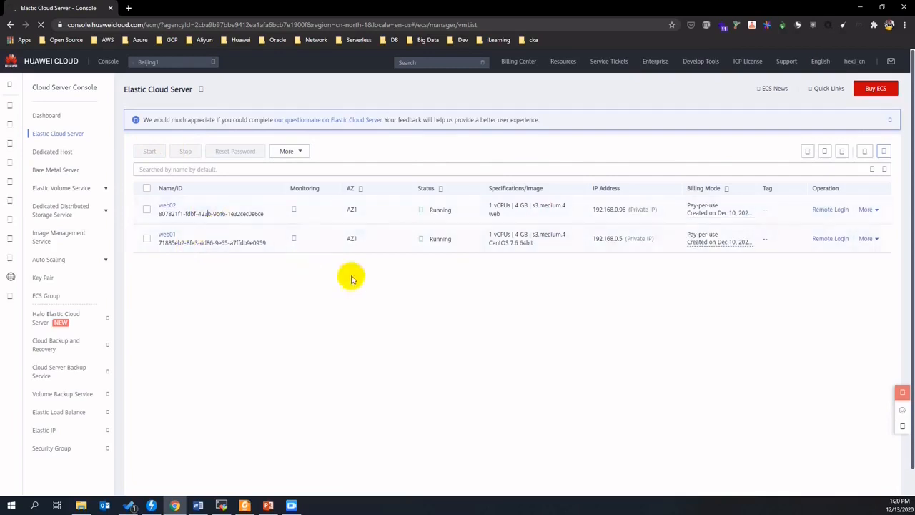
left_click_drag(622, 211, 608, 209)
left_click_drag(622, 241, 600, 240)
left_click(606, 282)
Open the elb-web load balancer and view its backend server group members.
left_click(11, 85)
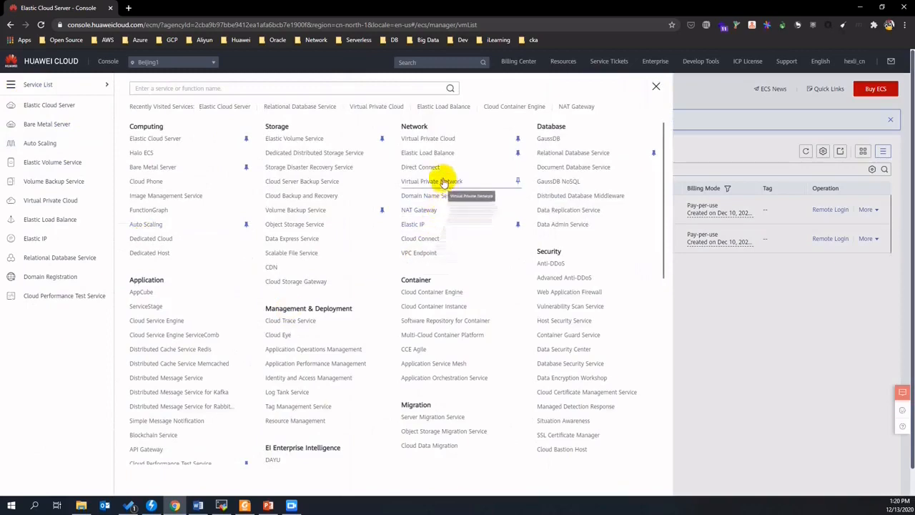
left_click(427, 153)
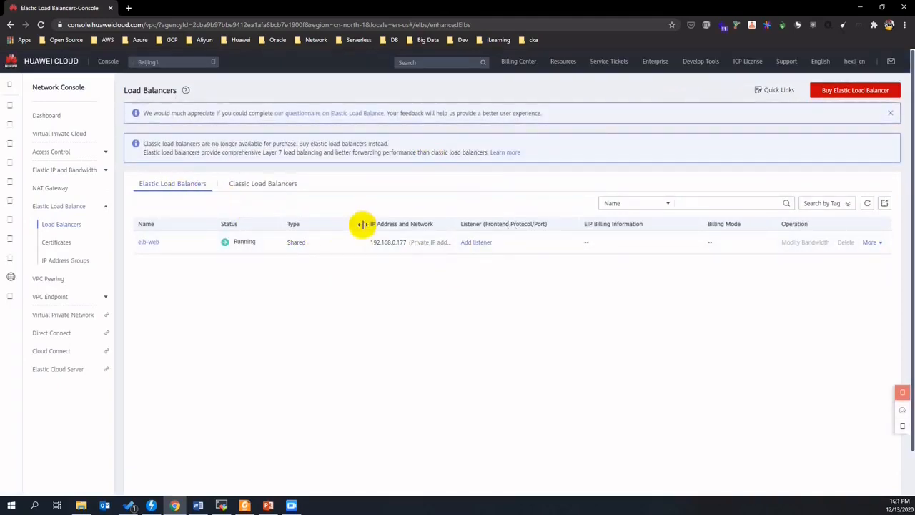
left_click(150, 245)
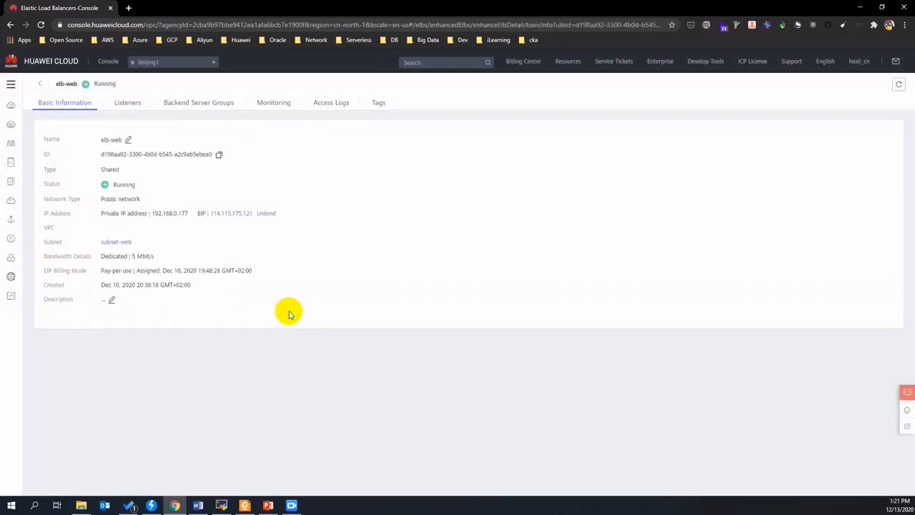
left_click(206, 103)
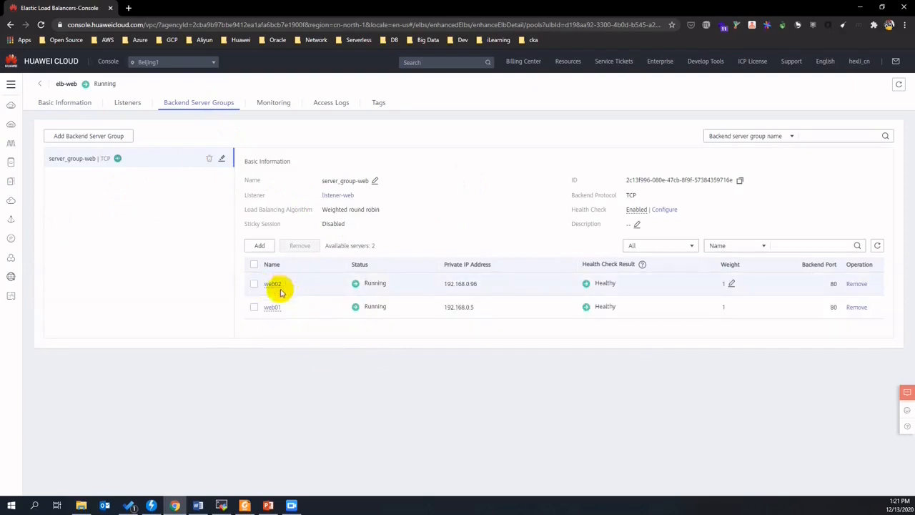
Review the listener-web listener's frontend port, then return to the load balancer's basic information.
left_click(124, 102)
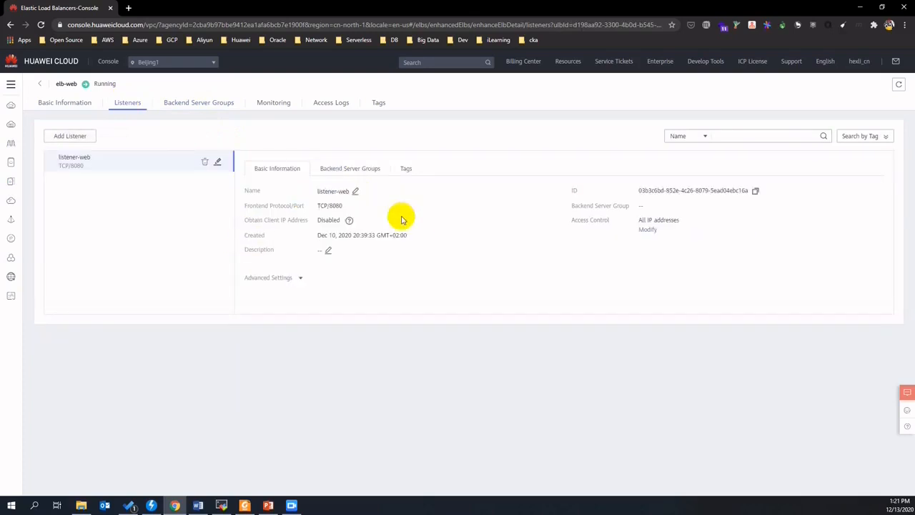
left_click_drag(332, 206, 339, 206)
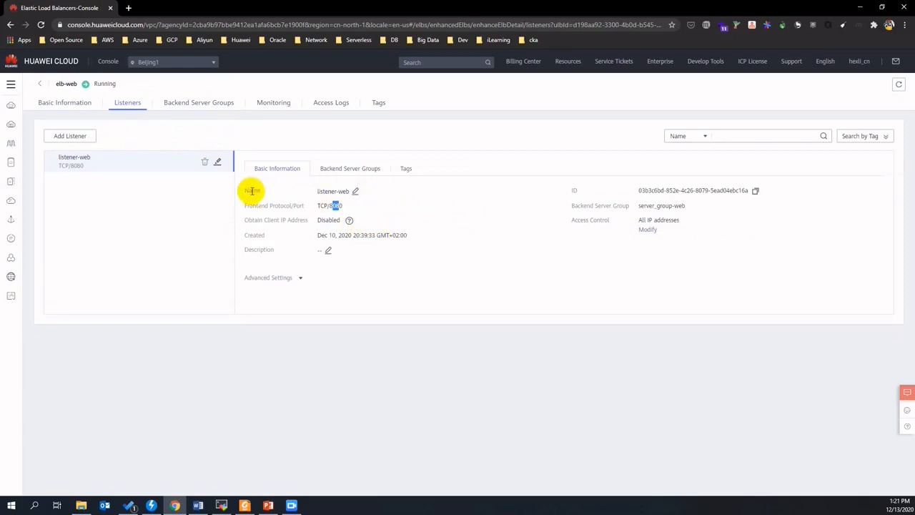
left_click(70, 105)
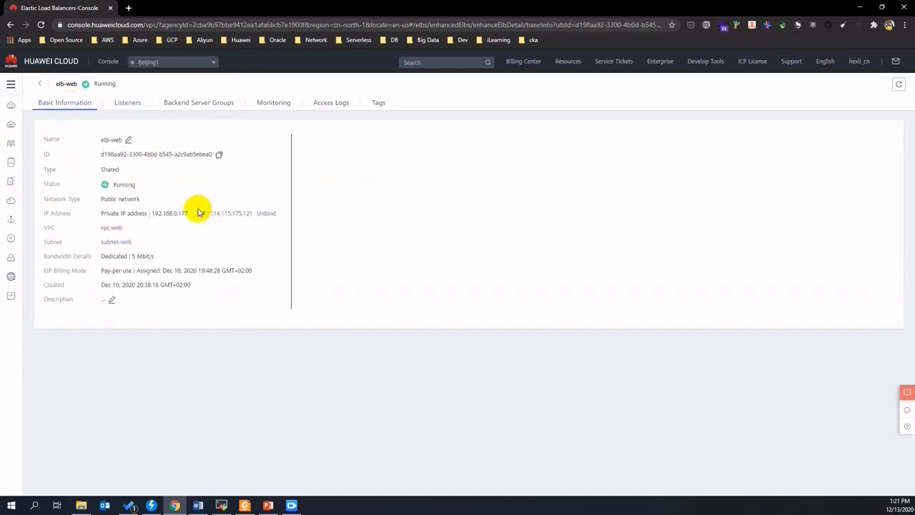
Copy the load balancer's EIP and open 114.115.175.121:8080 in a new browser tab to view the demo-site.
left_click_drag(207, 212, 259, 219)
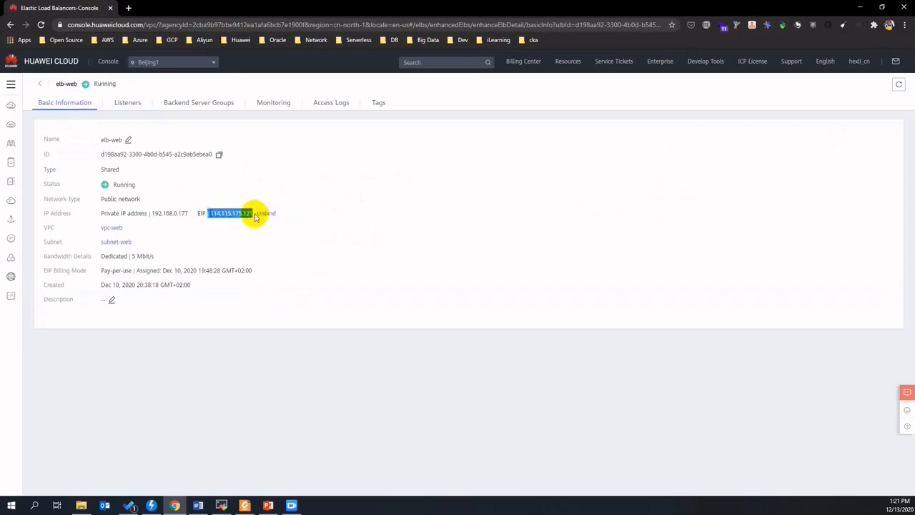
left_click(128, 8)
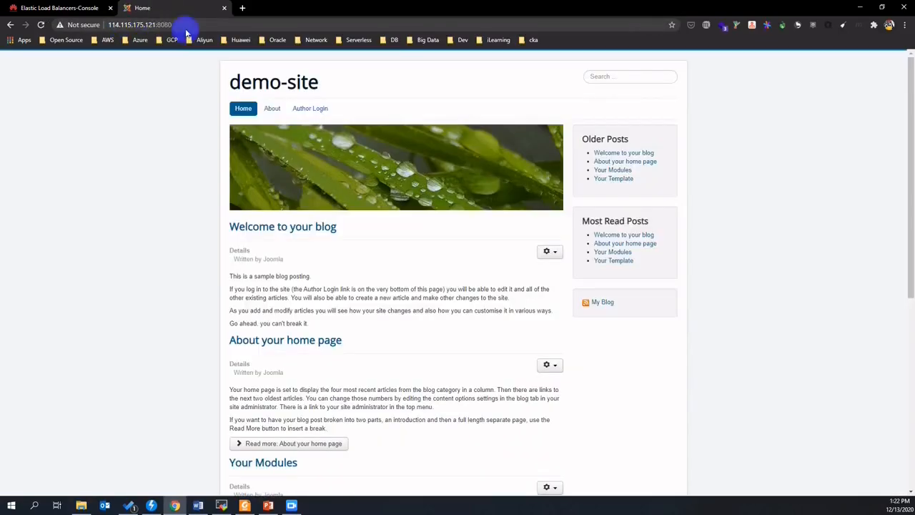
scroll(153, 272, "down", 5)
scroll(153, 272, "up", 5)
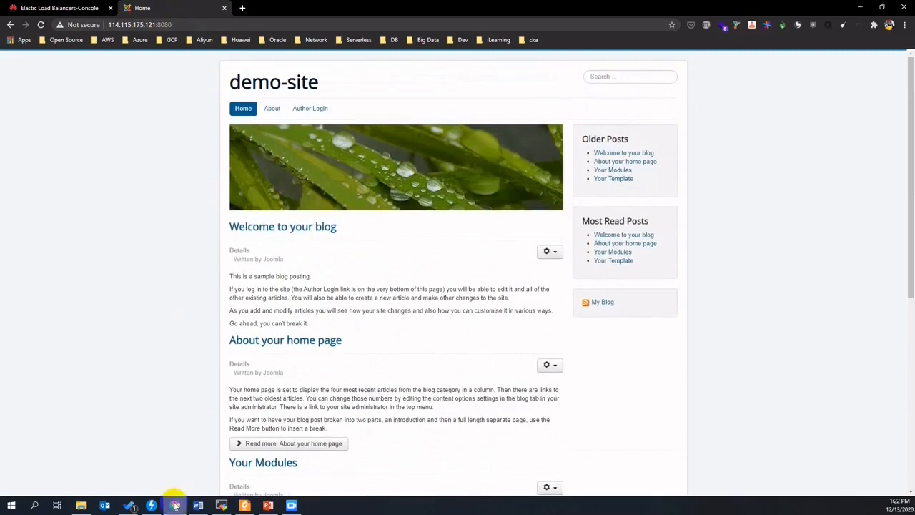
Return to the console tab and open the Simple Message Notification service's web topic.
left_click(62, 8)
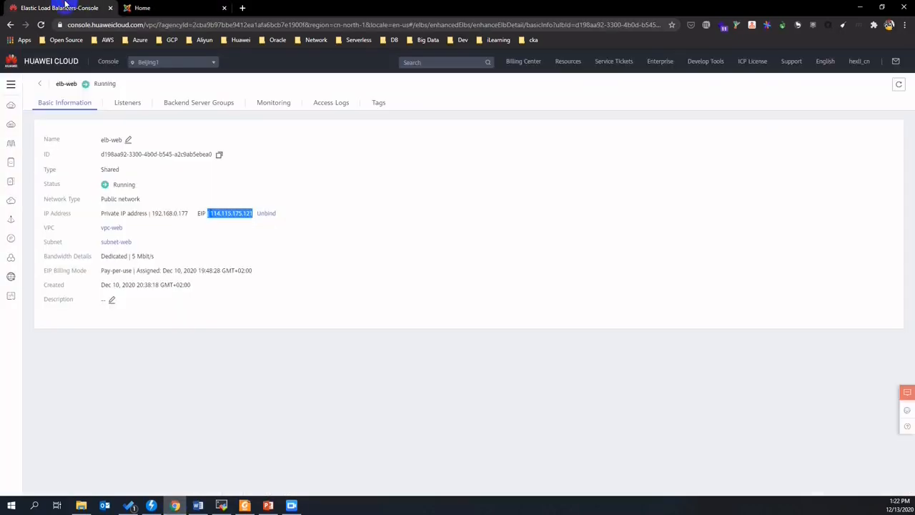
left_click(11, 84)
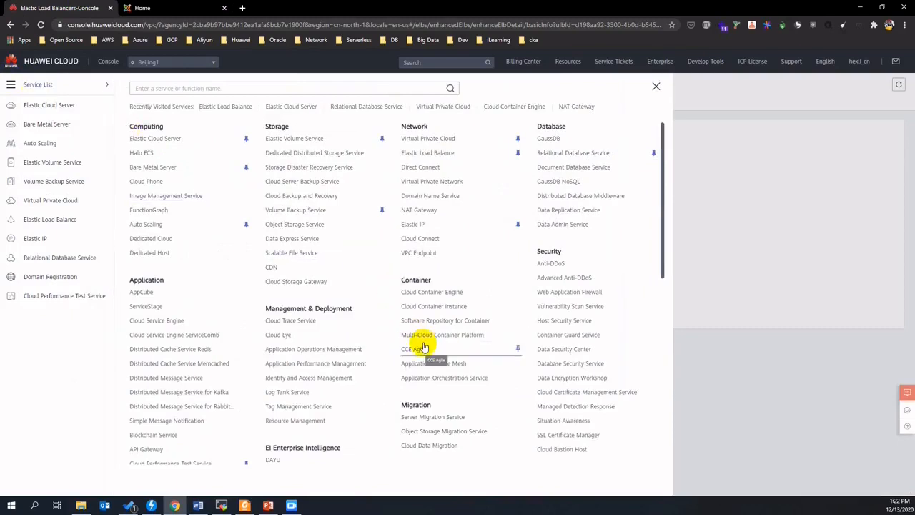
scroll(343, 395, "down", 1)
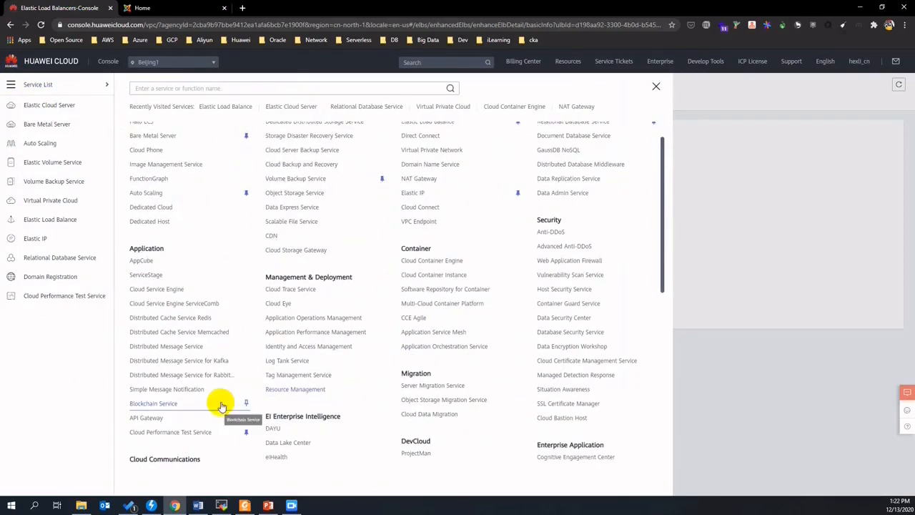
left_click(165, 388)
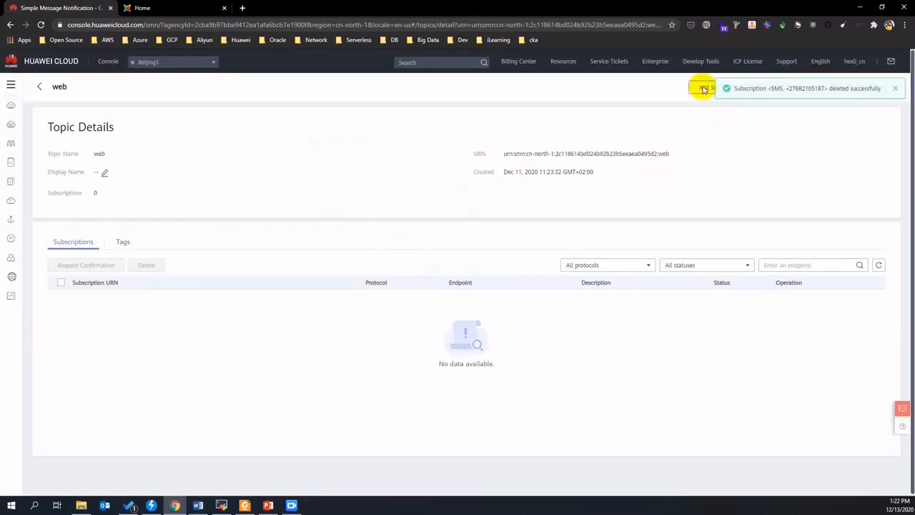
Add an SMS subscription to the web topic using the subscriber's mobile phone number as the endpoint.
left_click(703, 87)
left_click(389, 231)
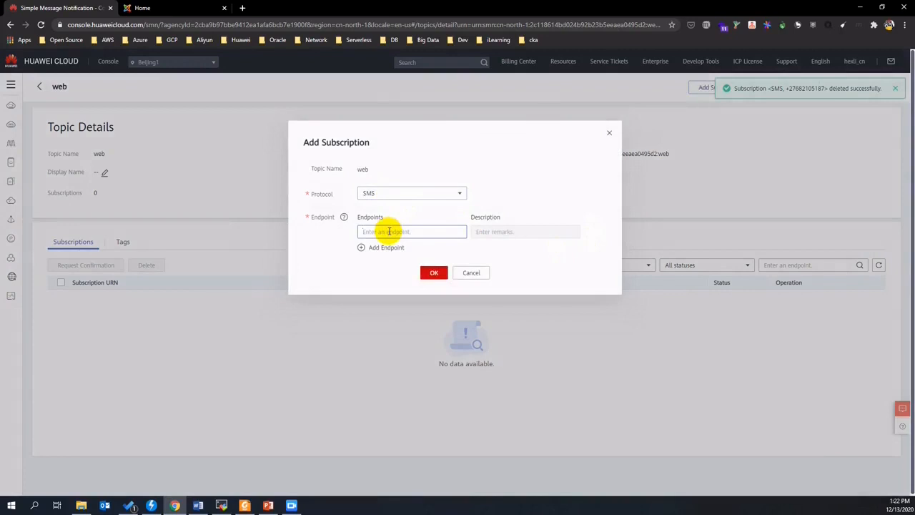
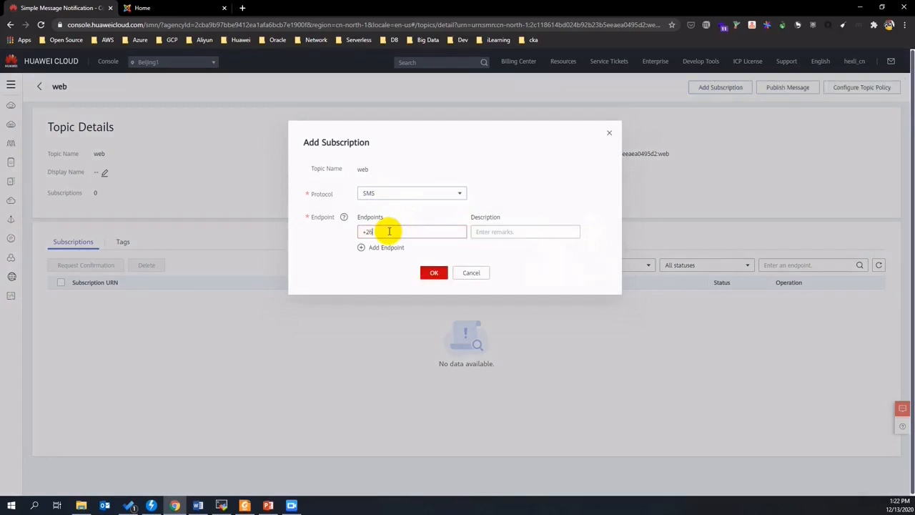
left_click(432, 272)
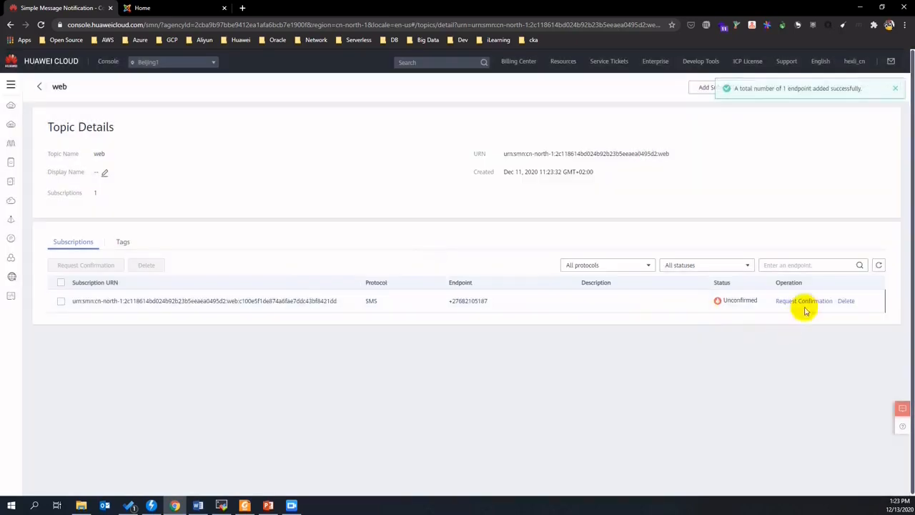
Request confirmation for the new SMS subscription, confirm it on the phone, and refresh the subscription list.
left_click(807, 302)
left_click(439, 258)
left_click(290, 507)
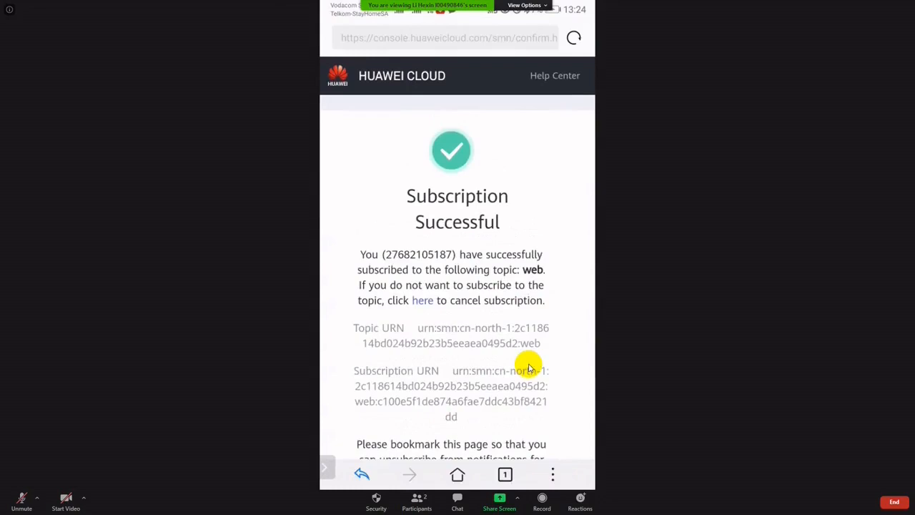
key("Escape")
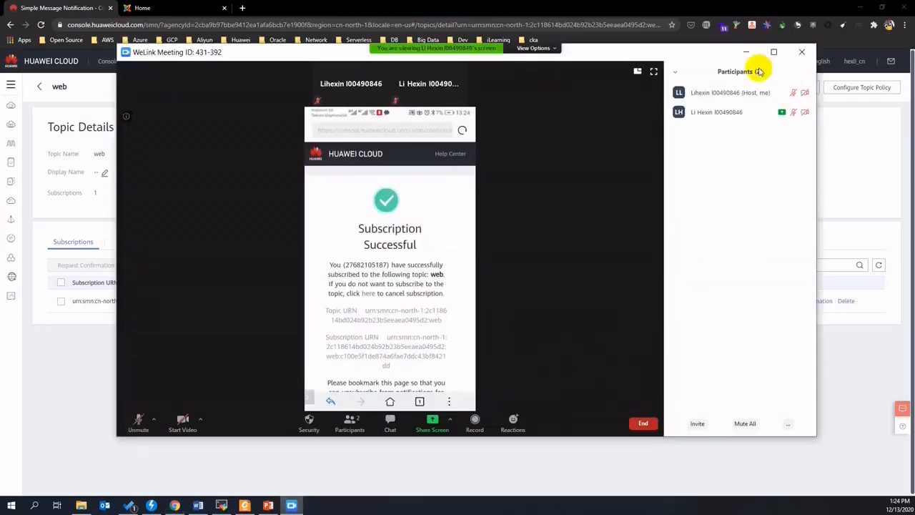
left_click(745, 54)
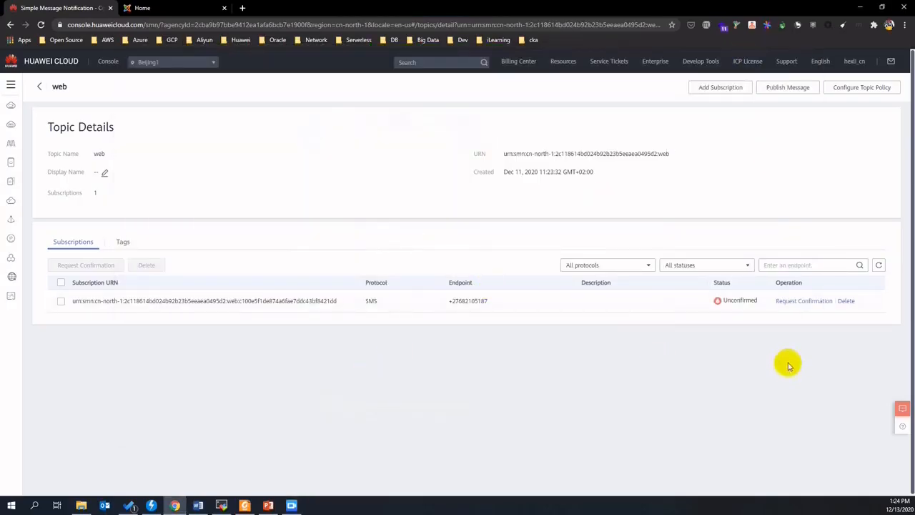
left_click(877, 266)
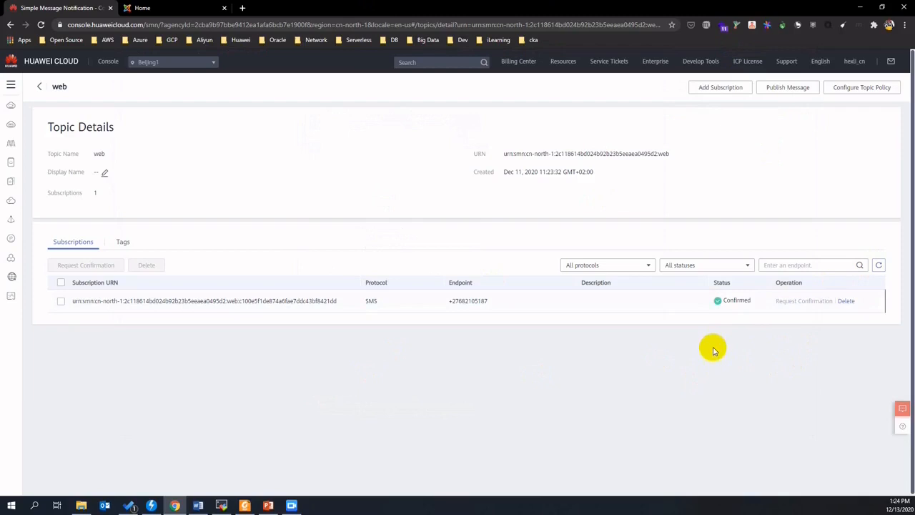
Open the Log Tank Service from the service list.
left_click(12, 85)
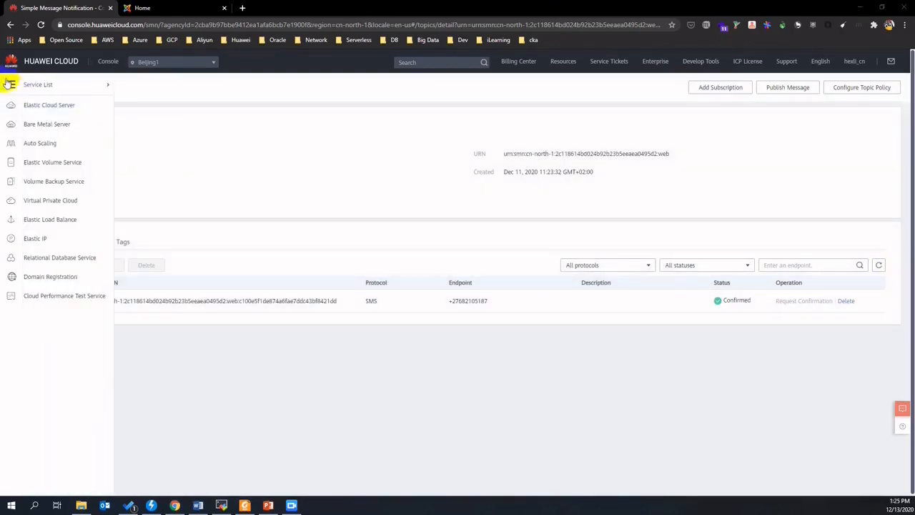
mouse_move(12, 86)
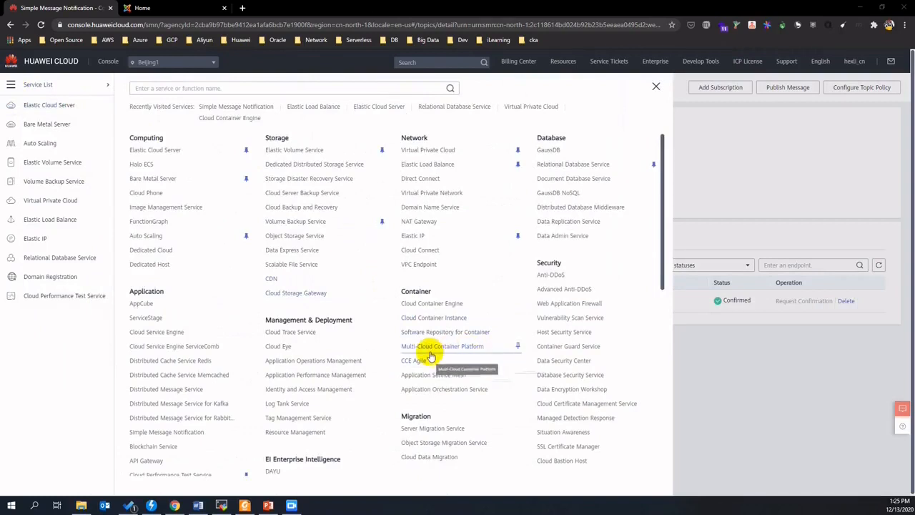
left_click(300, 405)
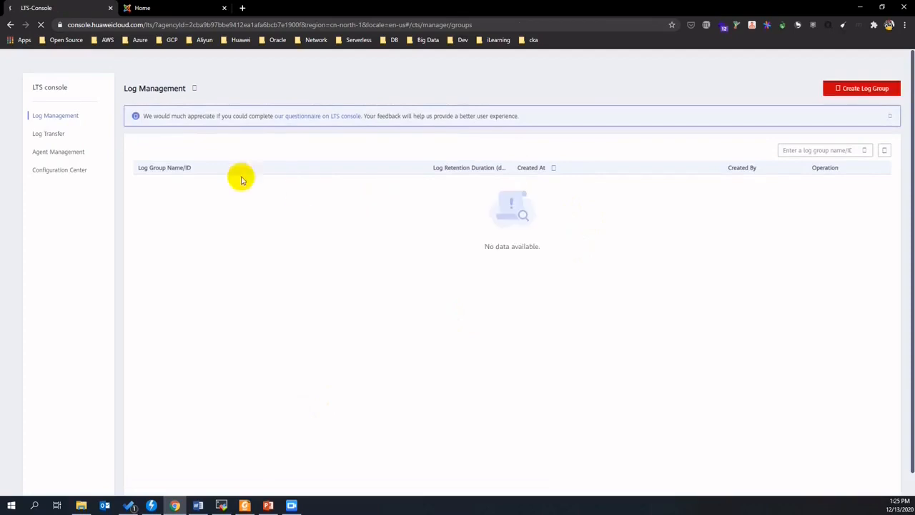
Create a log group named lts-group-weblog with a 7-day log retention duration.
left_click(861, 88)
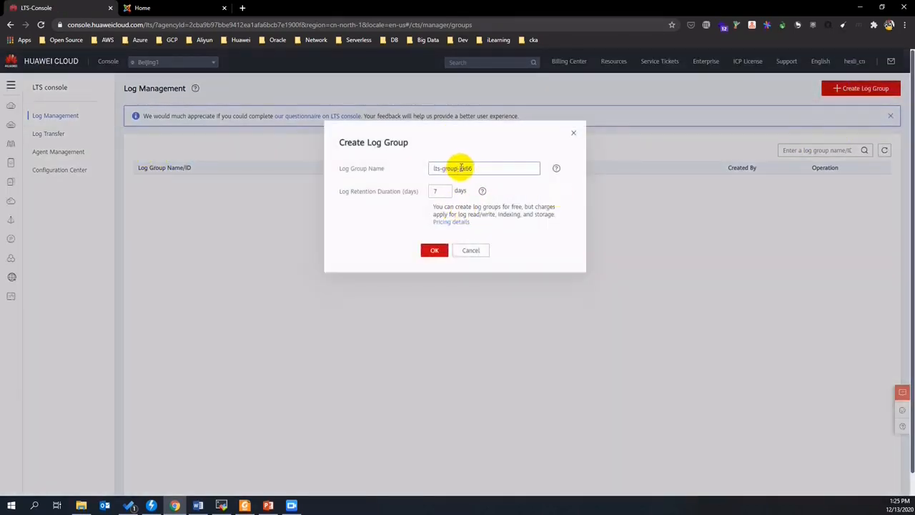
left_click_drag(459, 168, 534, 168)
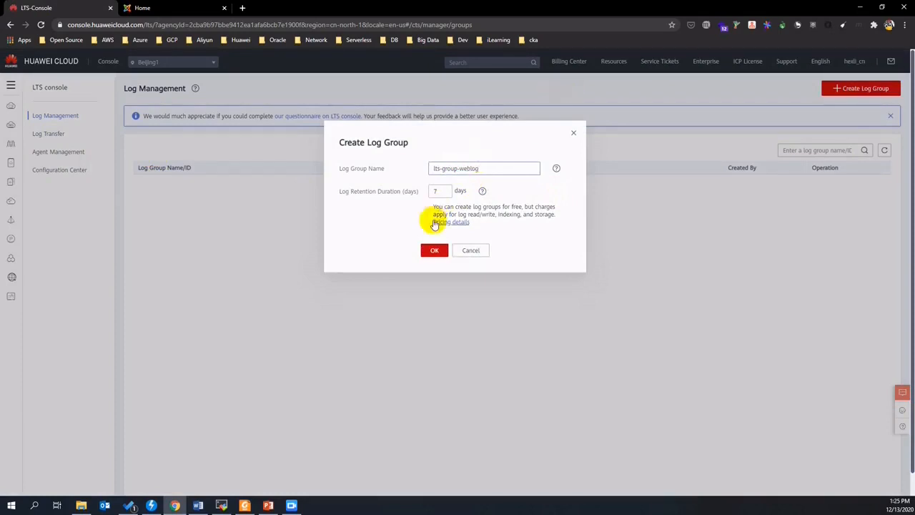
left_click(435, 250)
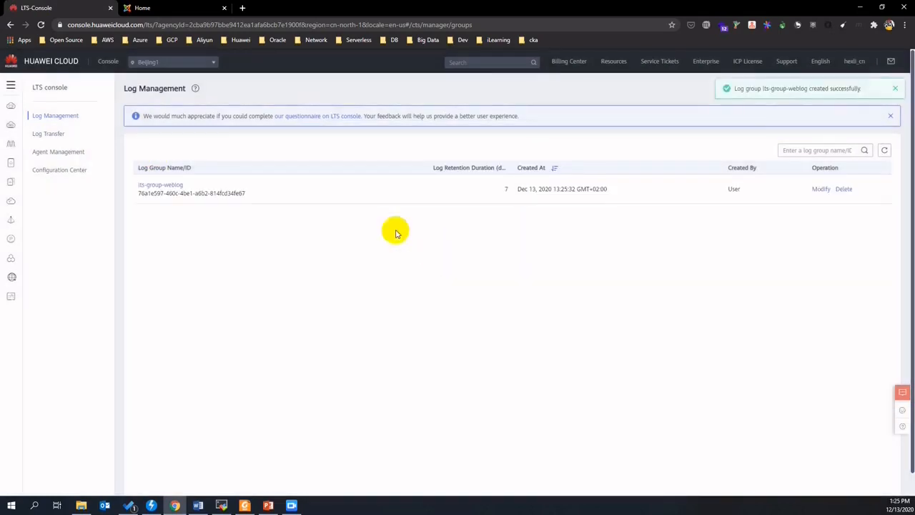
Open the lts-group-weblog log group and create a log stream named lts-topic-OS.
left_click(151, 184)
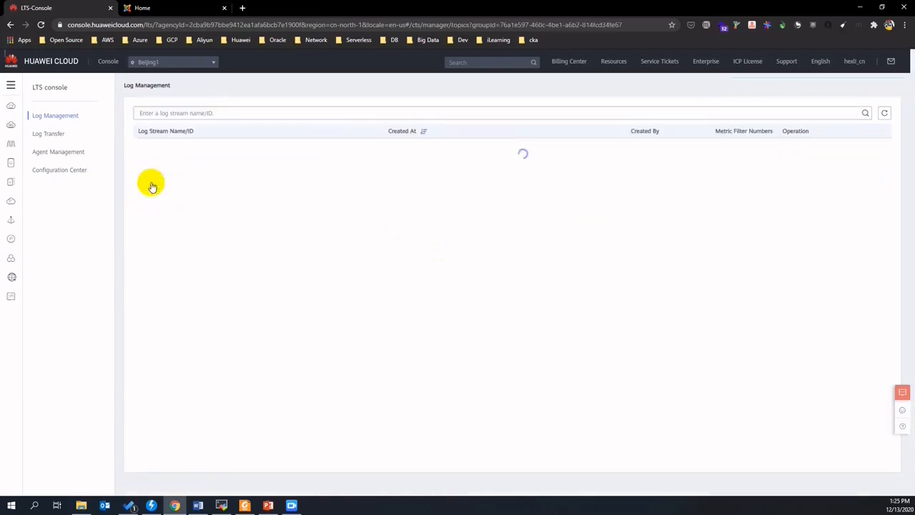
left_click(867, 88)
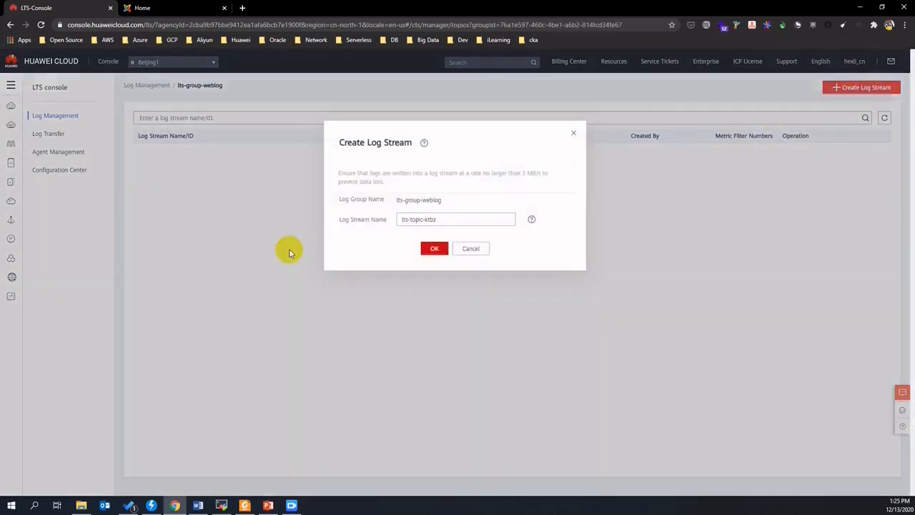
left_click_drag(424, 219, 455, 218)
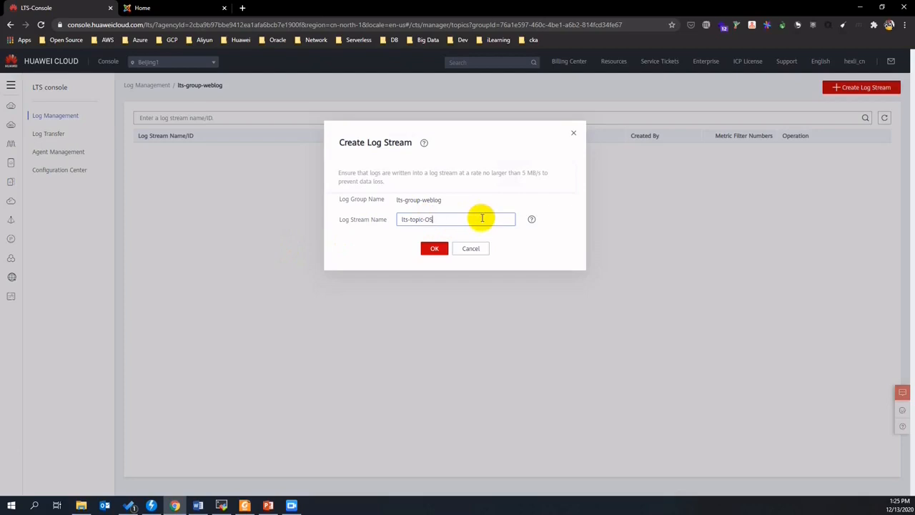
left_click(434, 251)
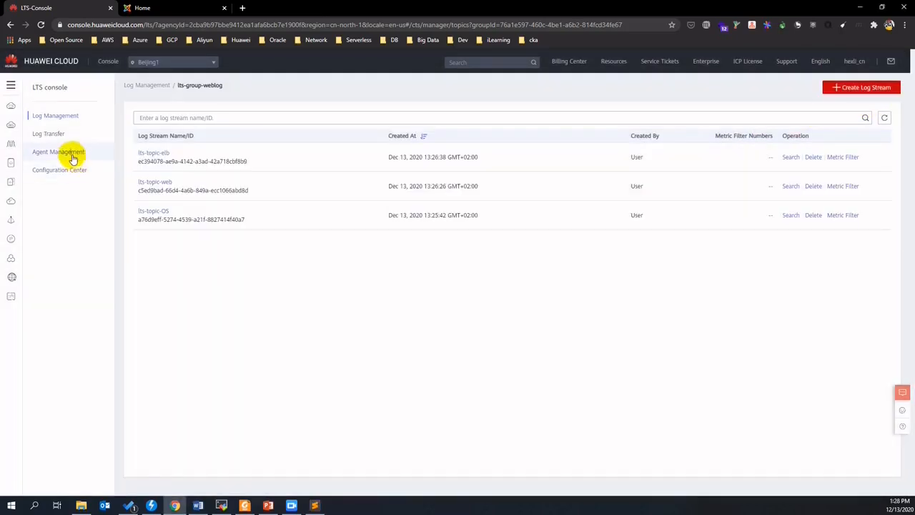
Start the Linux ICAgent installation, paste the access key and secret key, and copy the generated installation command.
left_click(69, 153)
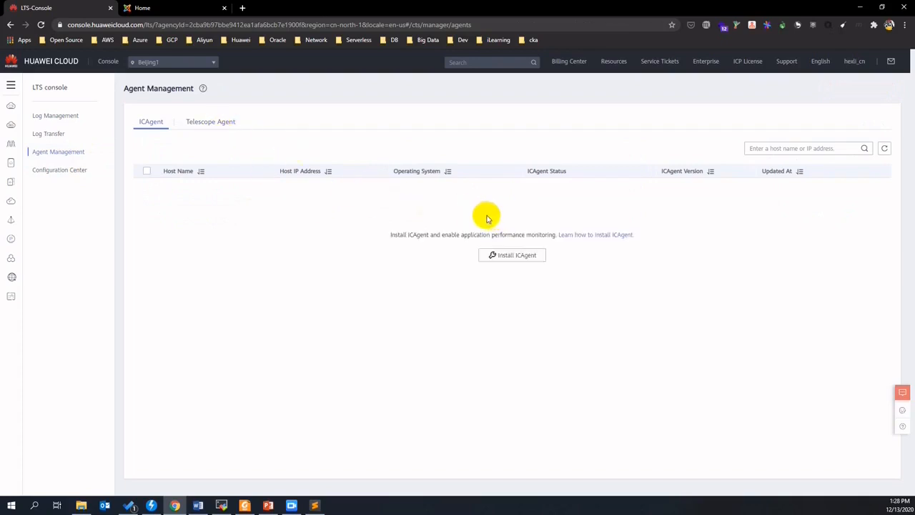
left_click(518, 258)
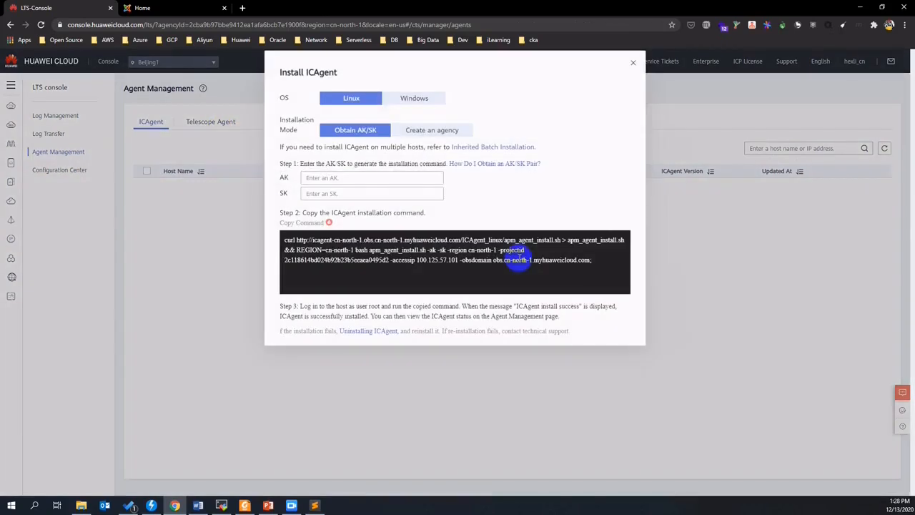
left_click(320, 179)
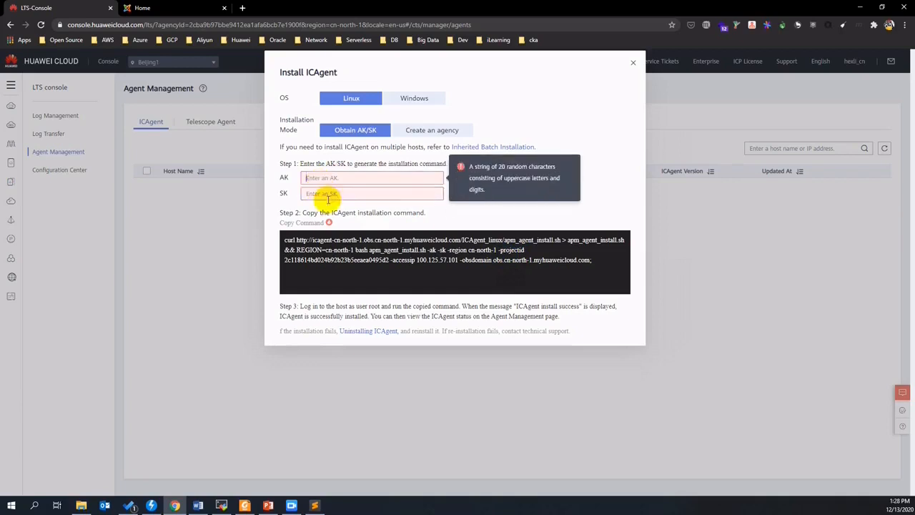
left_click(329, 194)
key("ctrl+v")
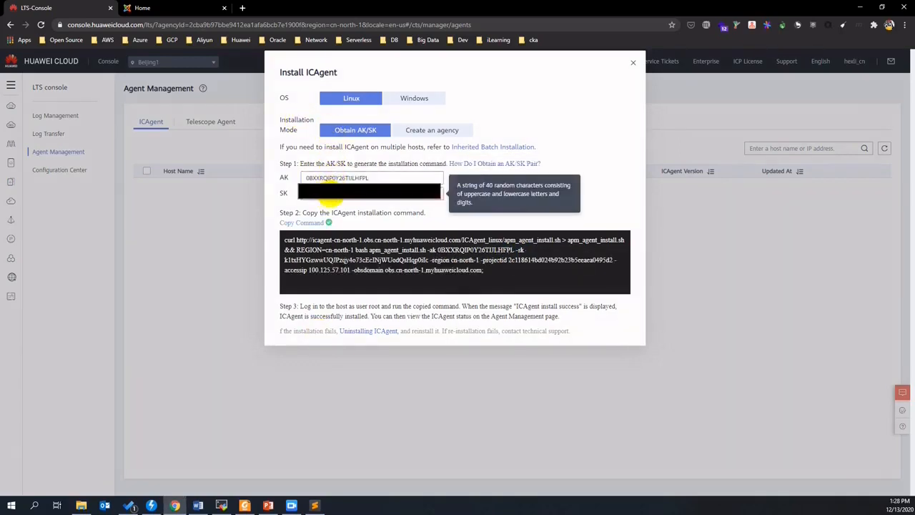
left_click_drag(486, 276, 285, 239)
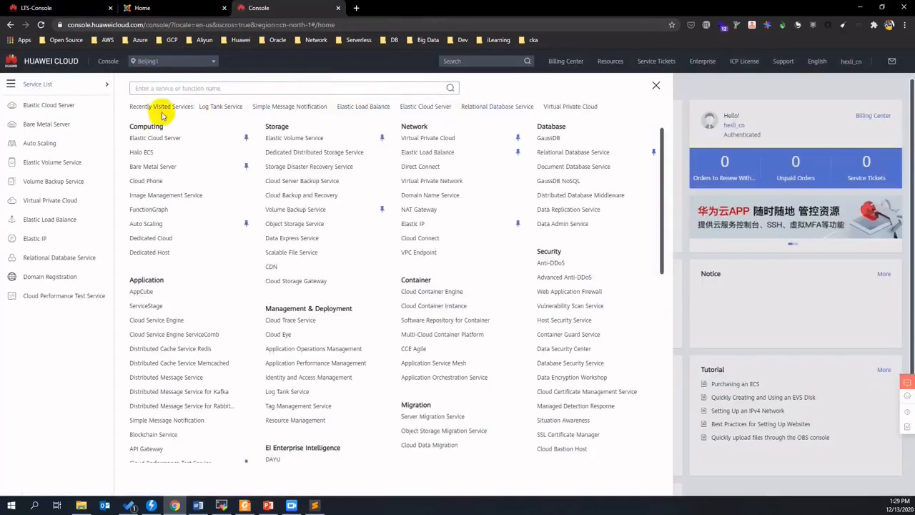
Open the Elastic Cloud Server list and launch remote login consoles for web02 and web01.
left_click(154, 138)
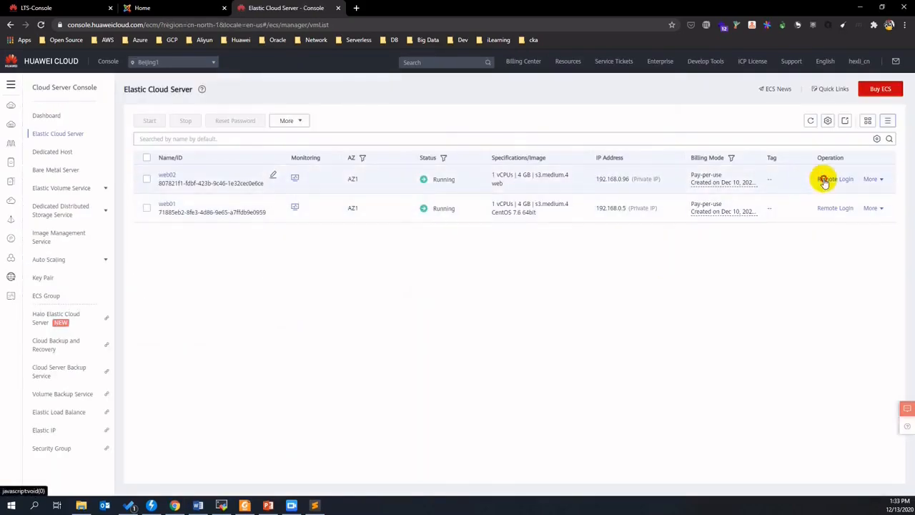
left_click(825, 180)
left_click(315, 9)
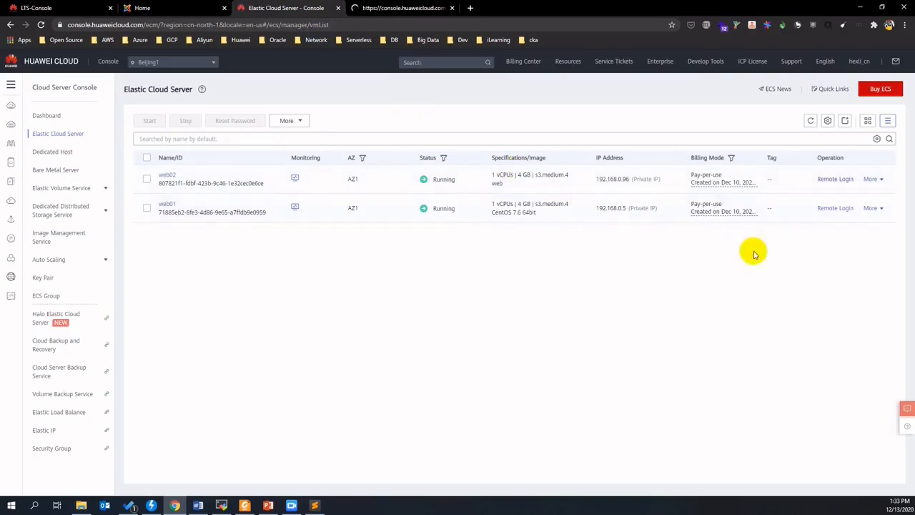
left_click(825, 208)
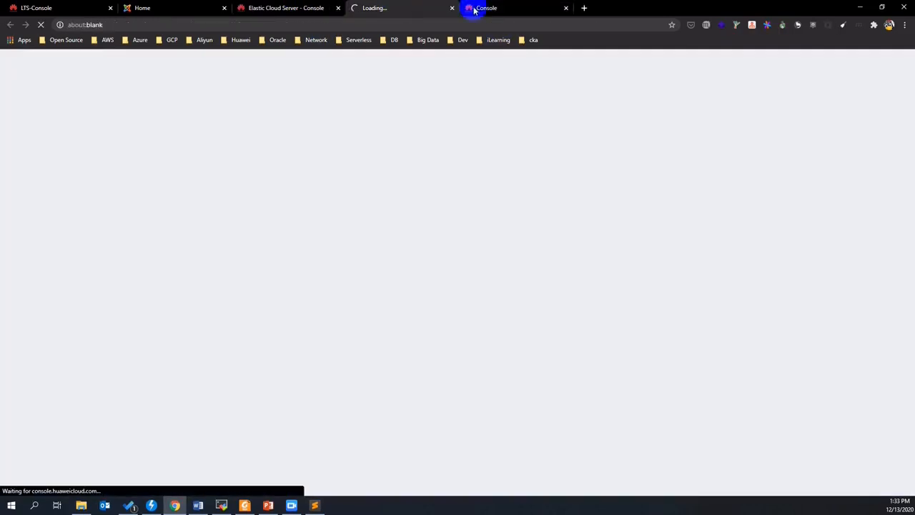
left_click(474, 10)
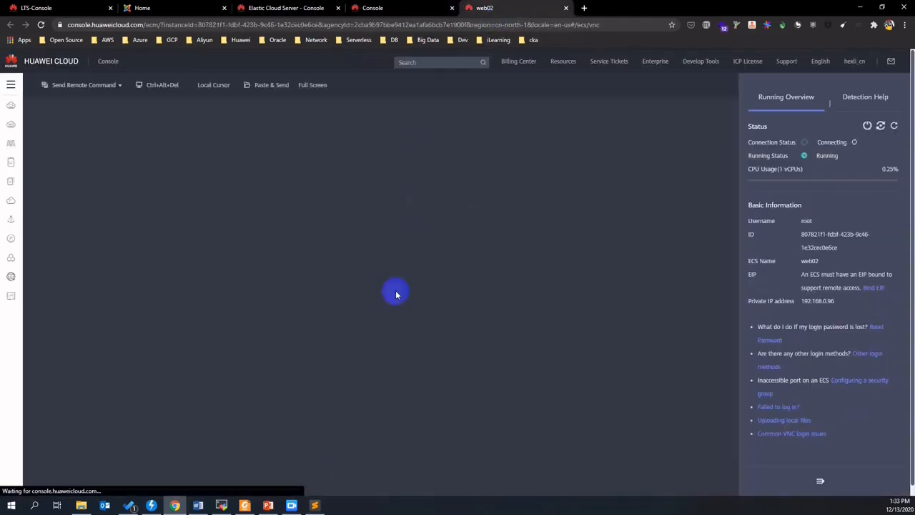
Log in to web02 as root with the account password and paste-and-send the ICAgent installation command.
type("root")
key("Return")
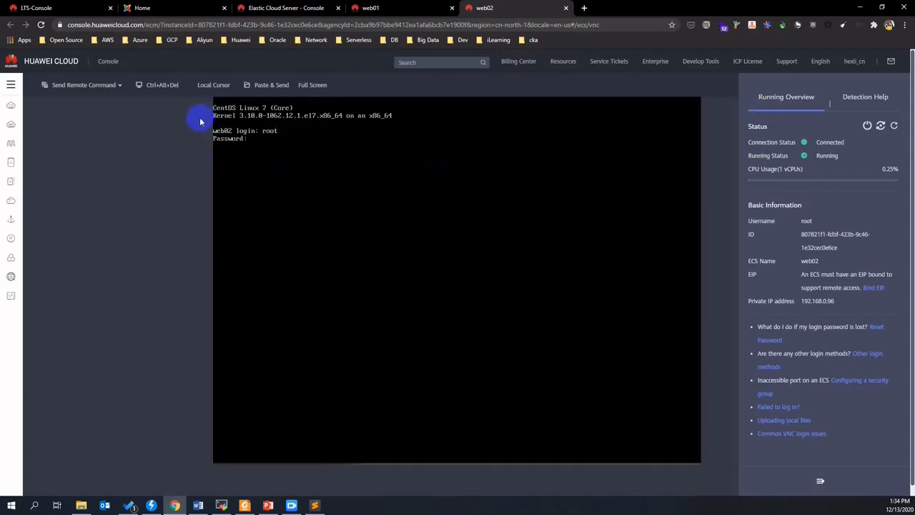
key("Return")
left_click(269, 85)
left_click(380, 200)
key("ctrl+v")
left_click(436, 238)
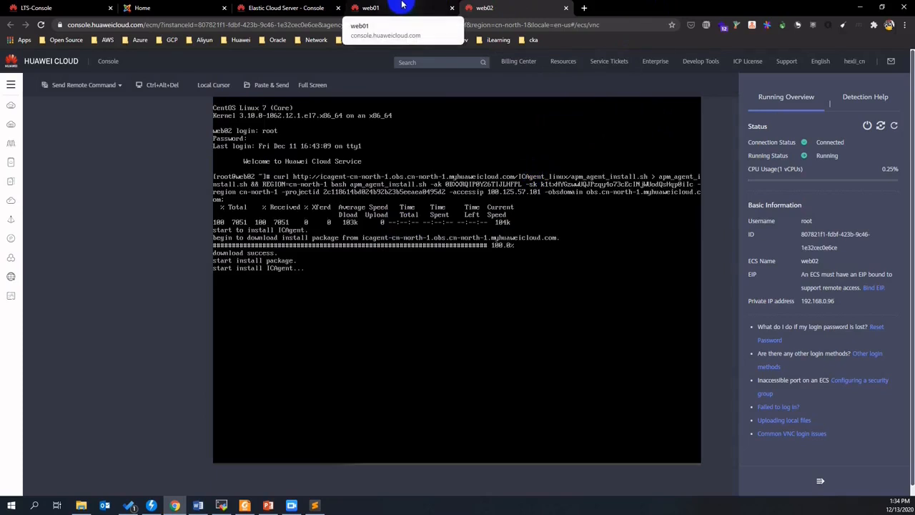
Log in to web01 as root with the account password and send the ICAgent installation command.
left_click(403, 5)
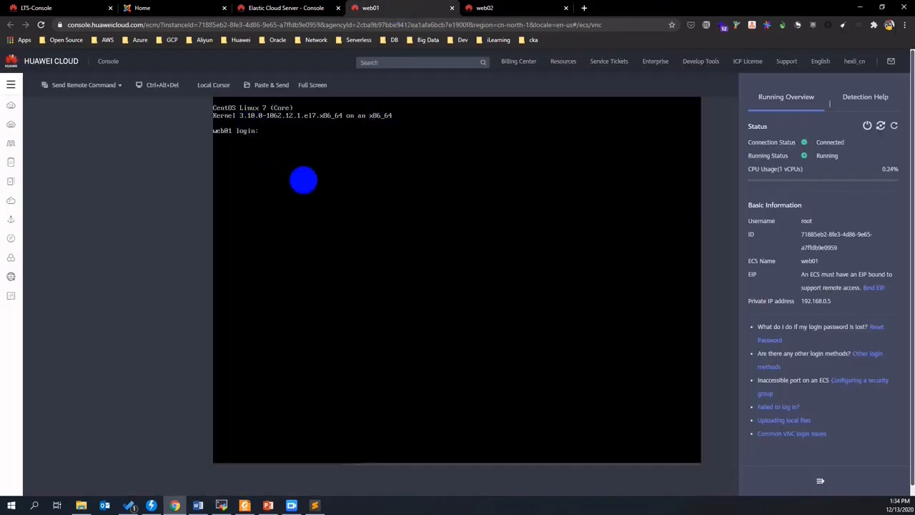
type("root")
key("Return")
key("Return")
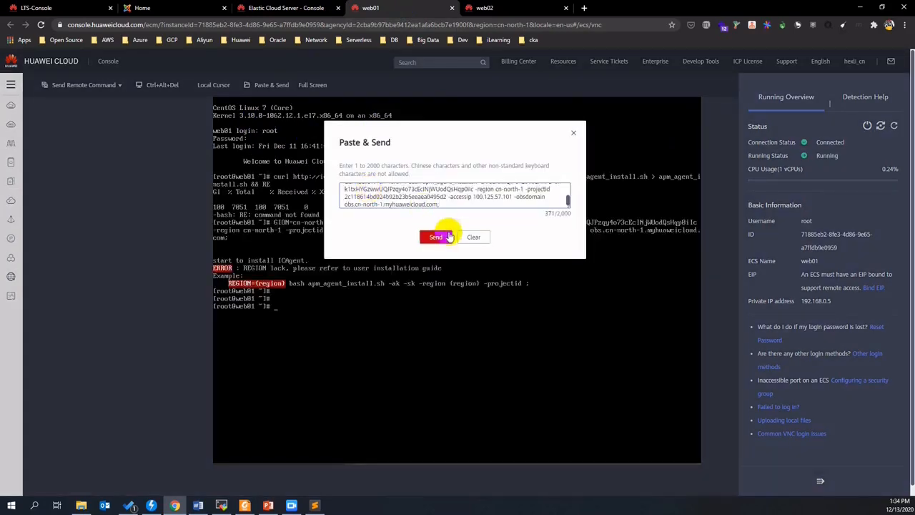
left_click(434, 236)
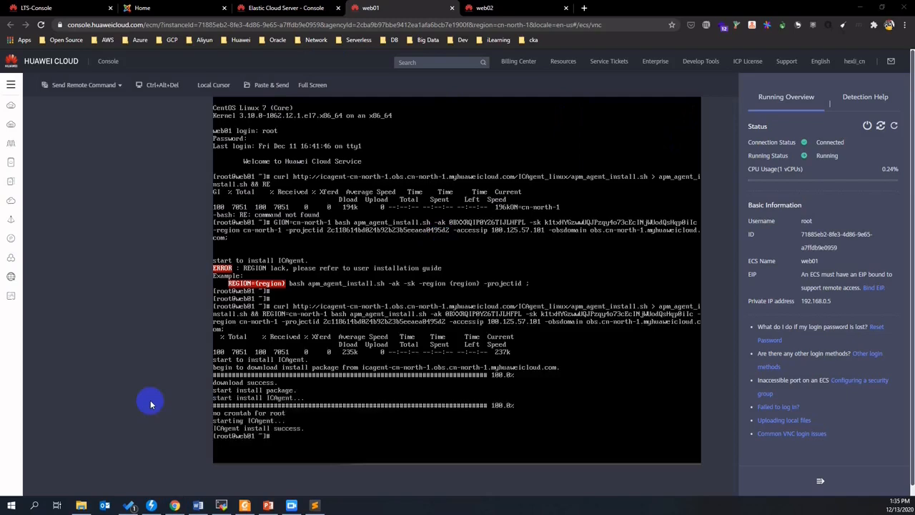
Close the remote login tabs and close the installation dialog in the LTS agent management page.
left_click(577, 435)
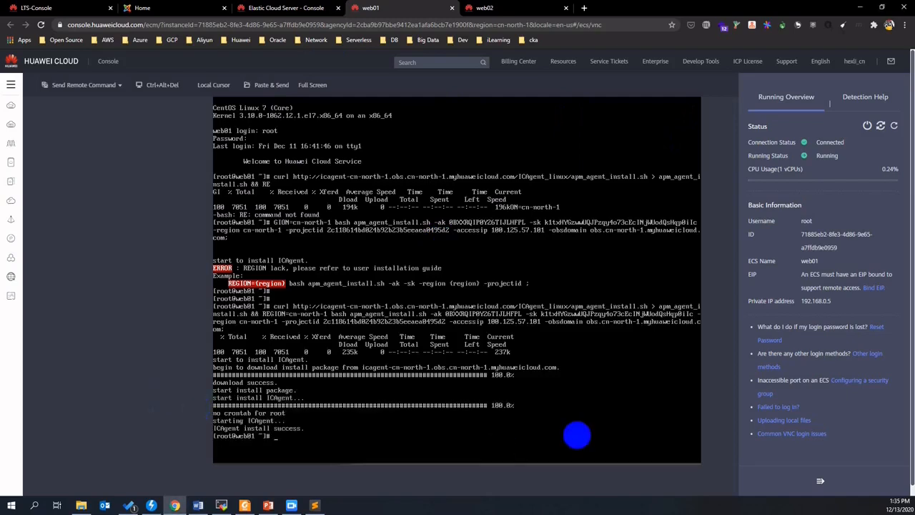
key("ctrl+w")
key("ctrl+w")
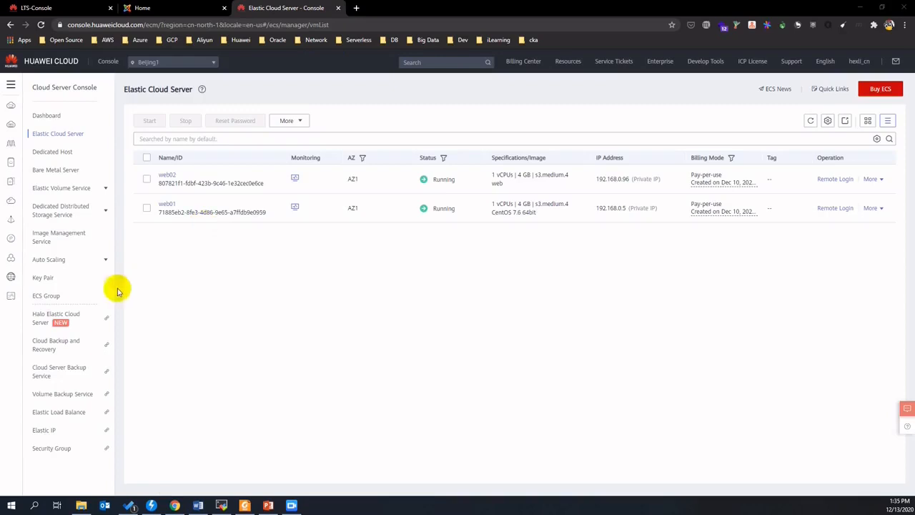
left_click(87, 5)
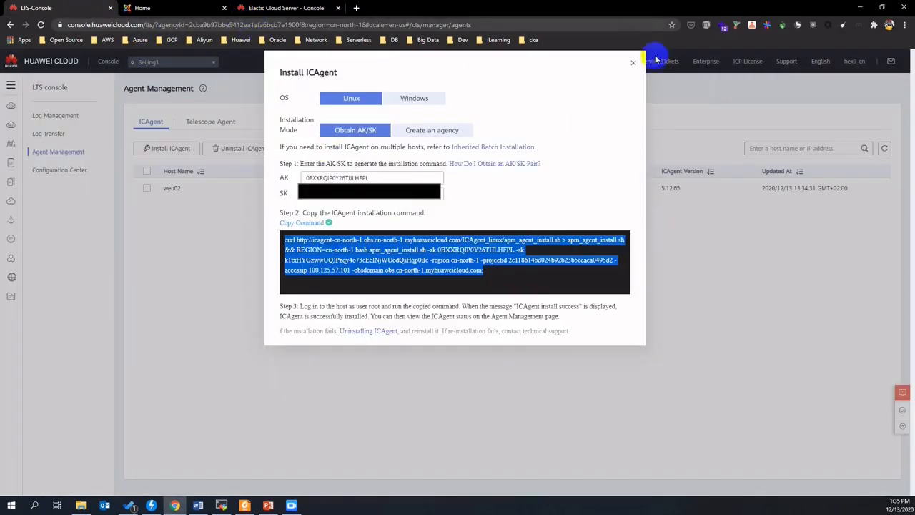
left_click(633, 63)
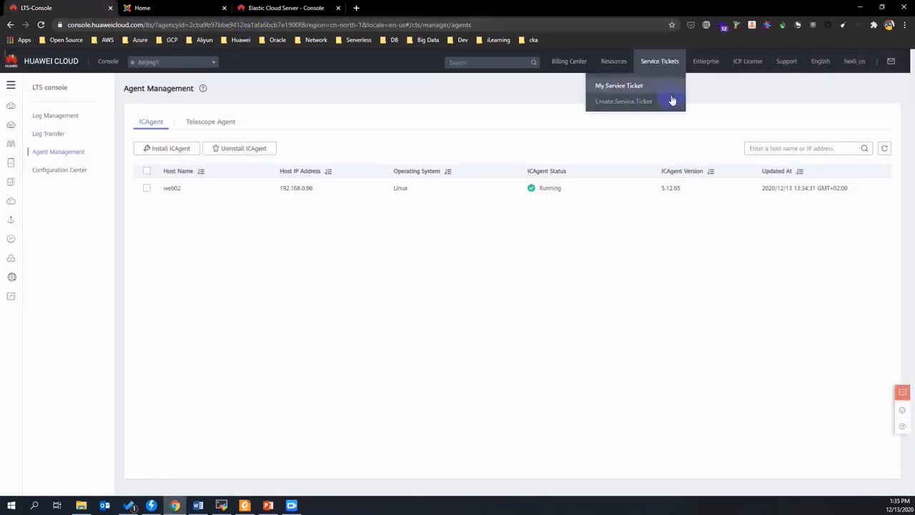
Refresh the agent list, then open the lts-topic-web log stream in lts-group-weblog and go to its host log ingestion.
left_click(885, 149)
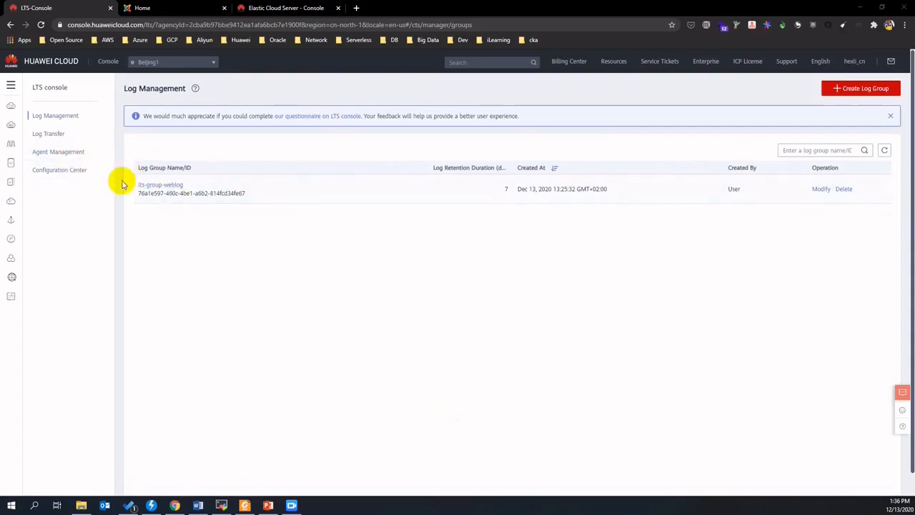
left_click(153, 187)
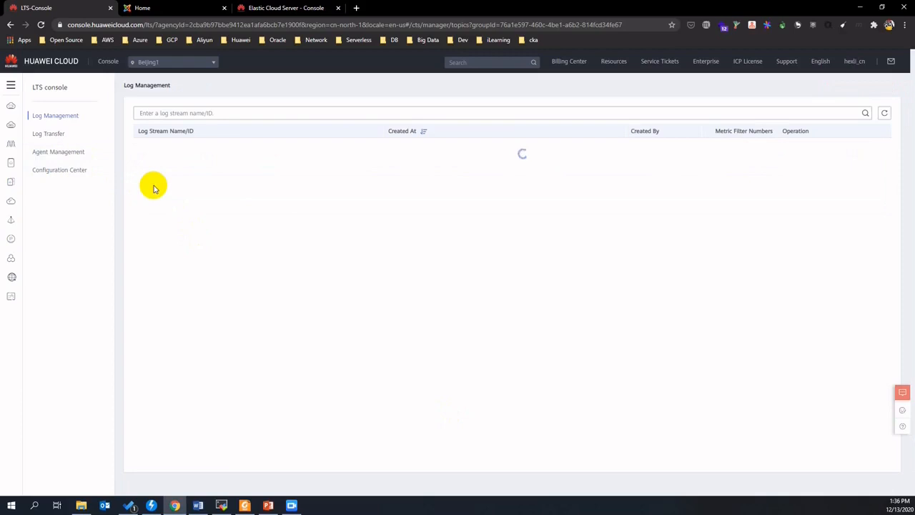
left_click(160, 180)
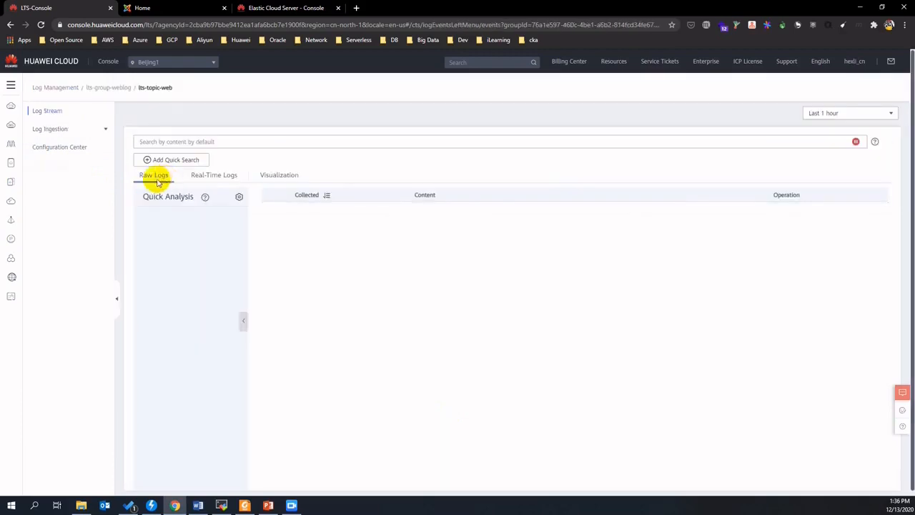
left_click(95, 130)
left_click(46, 146)
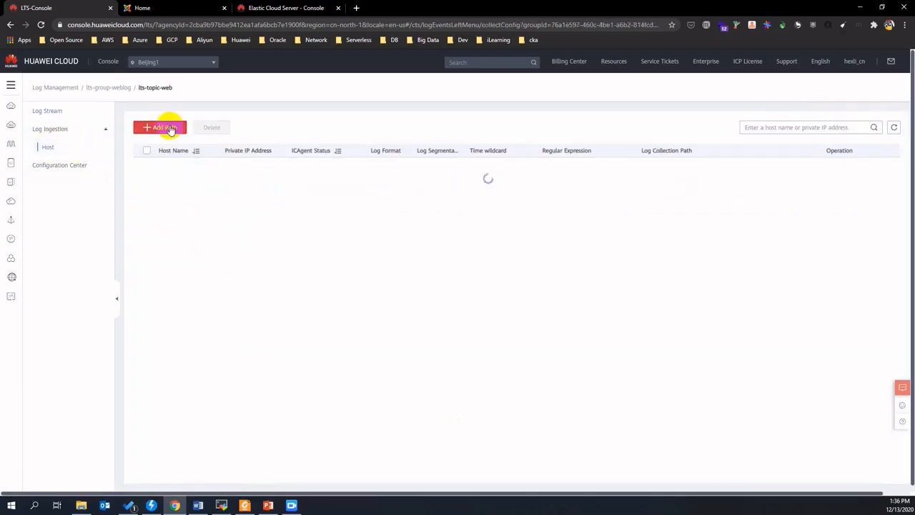
Add a collection path /var/log/messages* for hosts web01 and web02 with single-line format and system time.
left_click(169, 128)
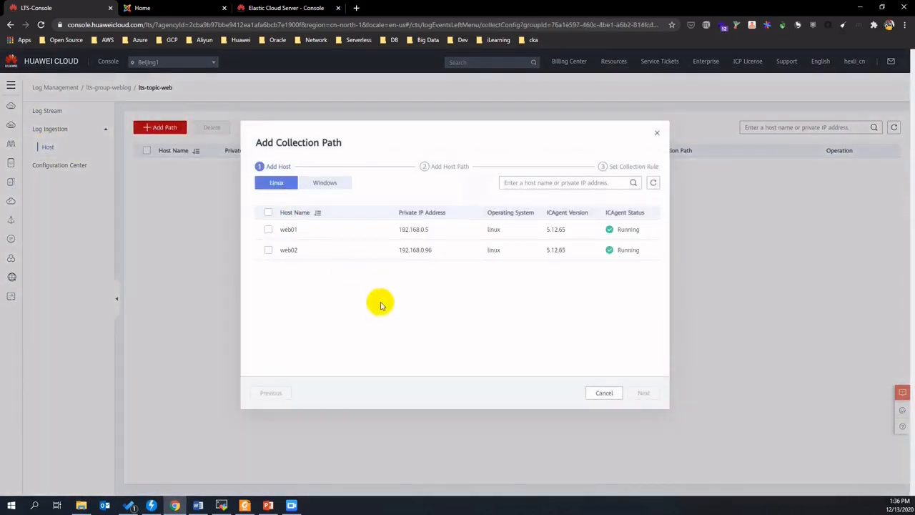
left_click(268, 213)
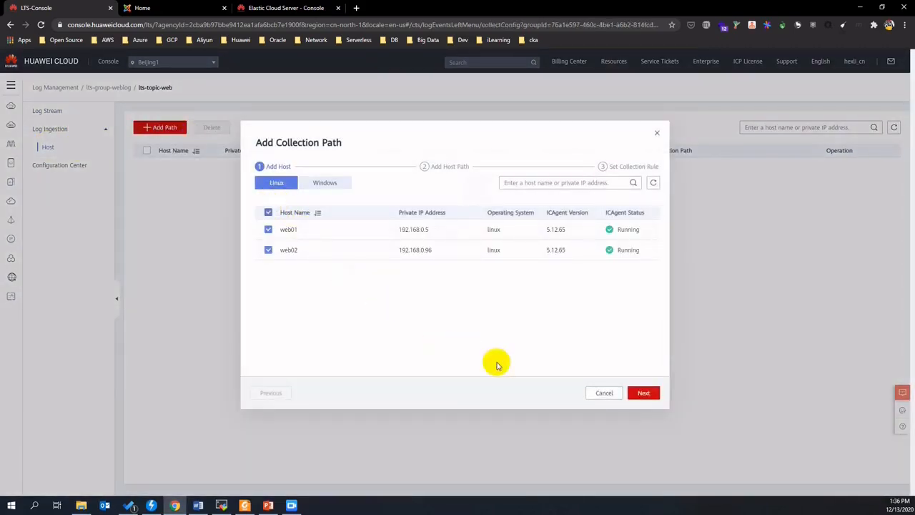
left_click(643, 393)
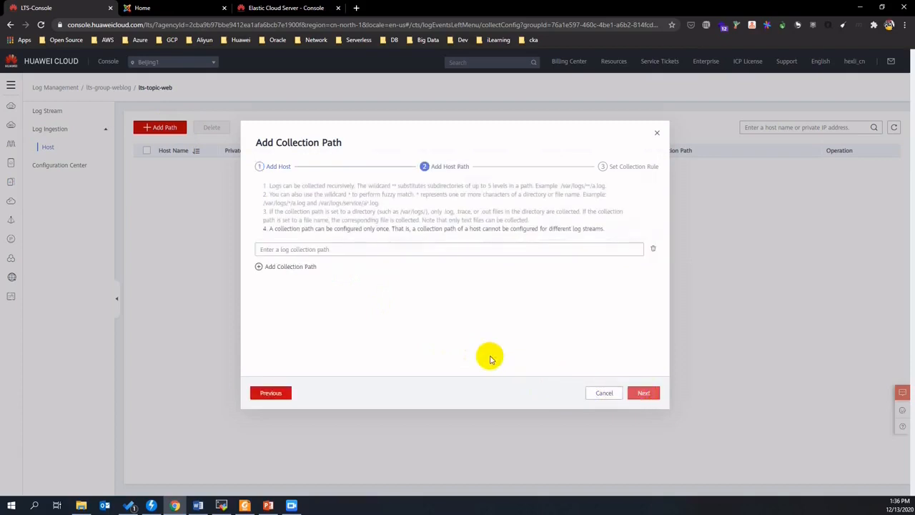
left_click(312, 252)
left_click(313, 248)
type("/var/log/messages*")
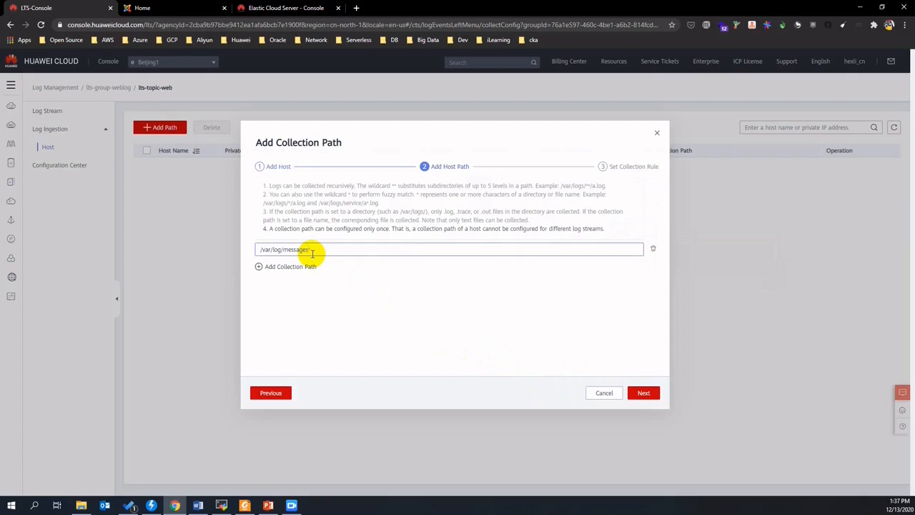
left_click(646, 390)
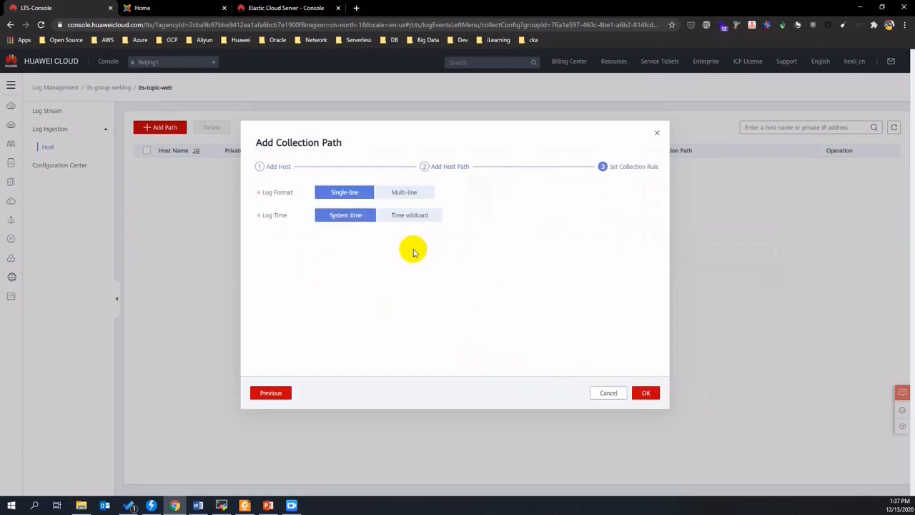
left_click(638, 395)
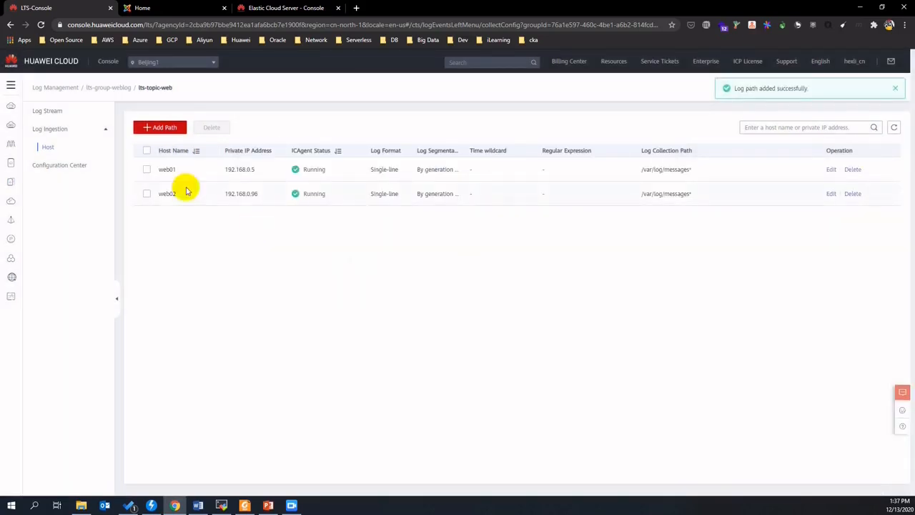
Enable access logging for load balancer elb-web using log group lts-group-weblog and log stream lts-topic-elb.
left_click(10, 84)
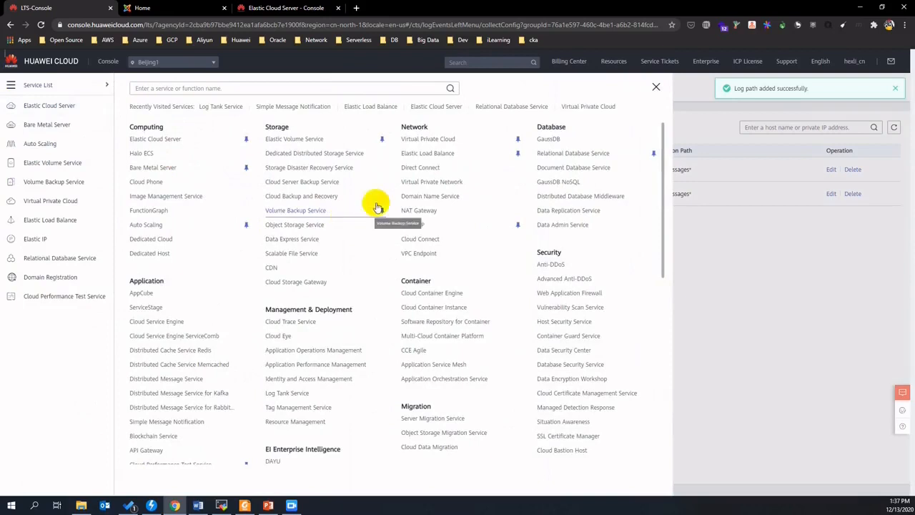
left_click(441, 156)
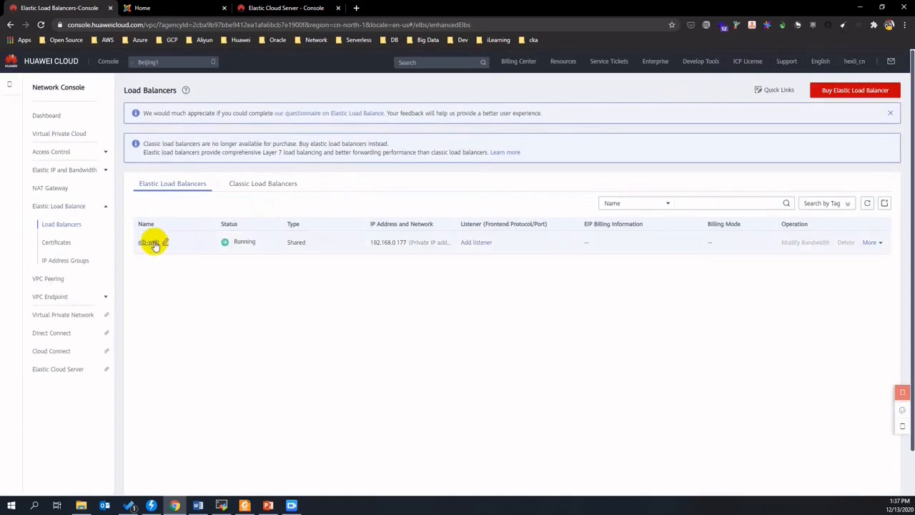
left_click(152, 243)
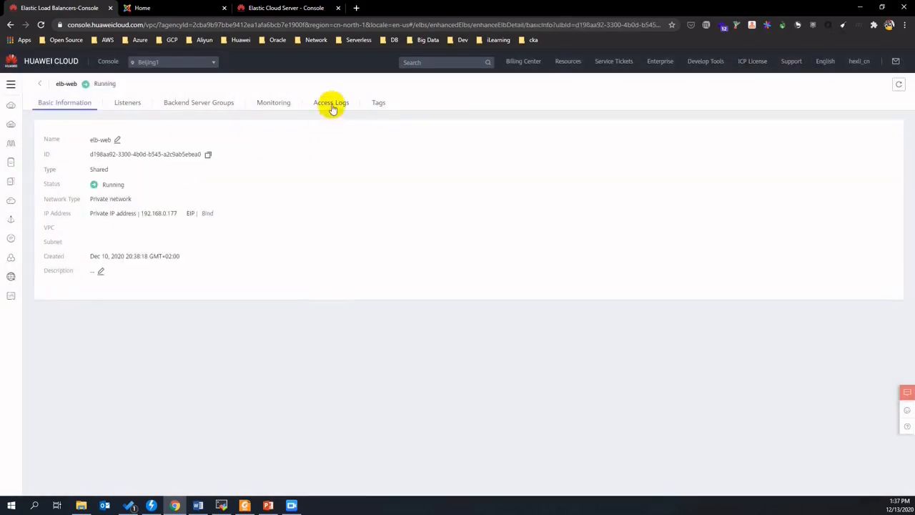
left_click(332, 106)
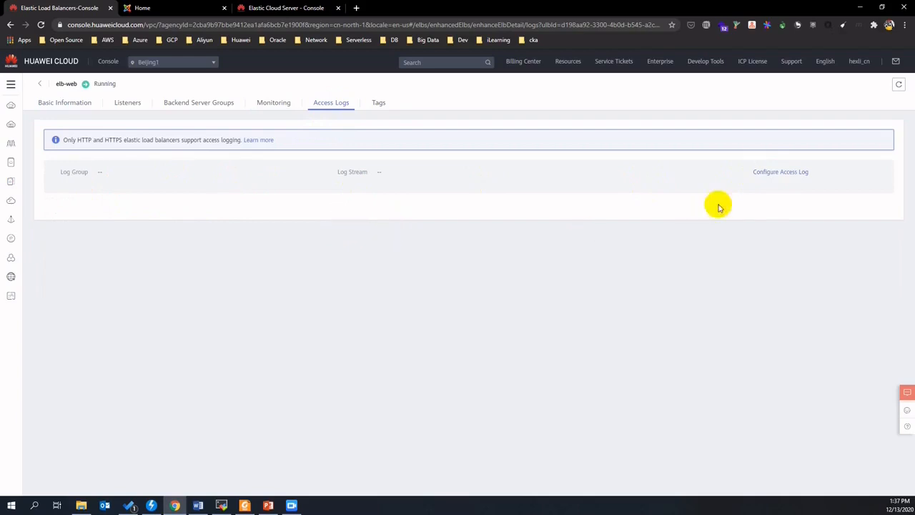
left_click(773, 174)
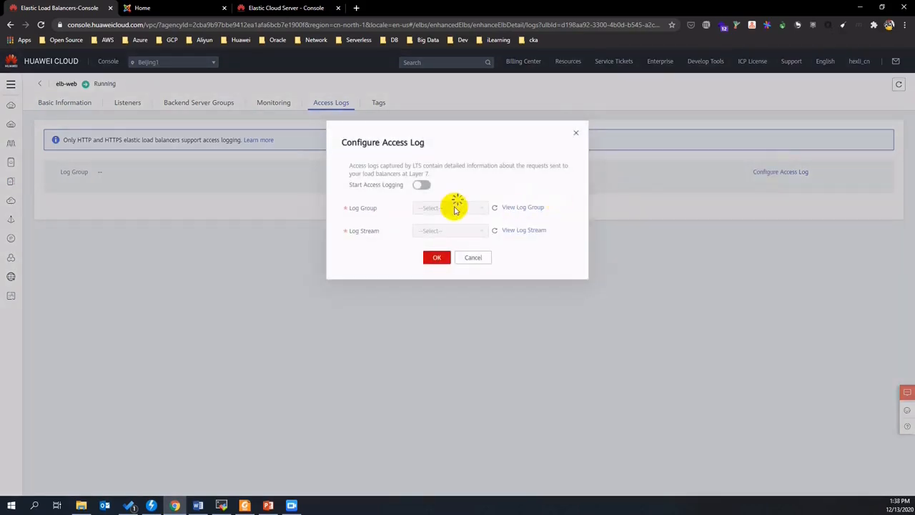
left_click(420, 186)
left_click(479, 209)
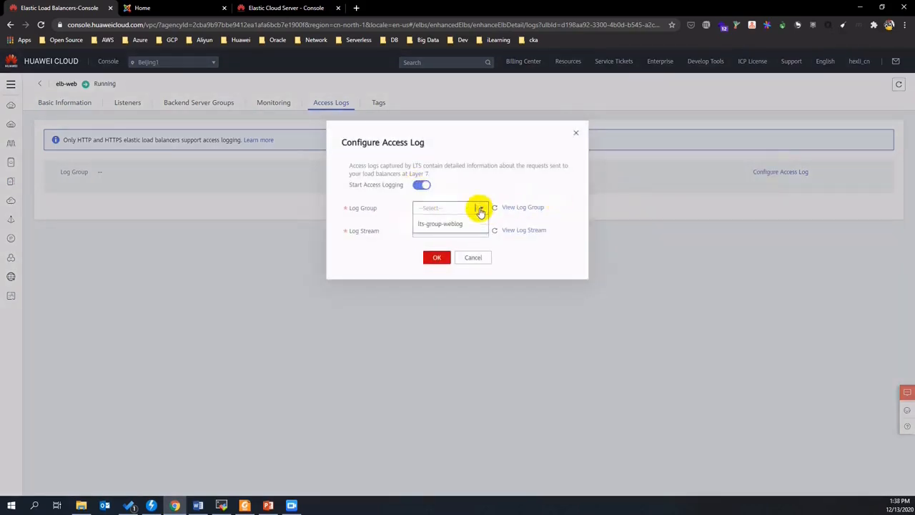
left_click(467, 222)
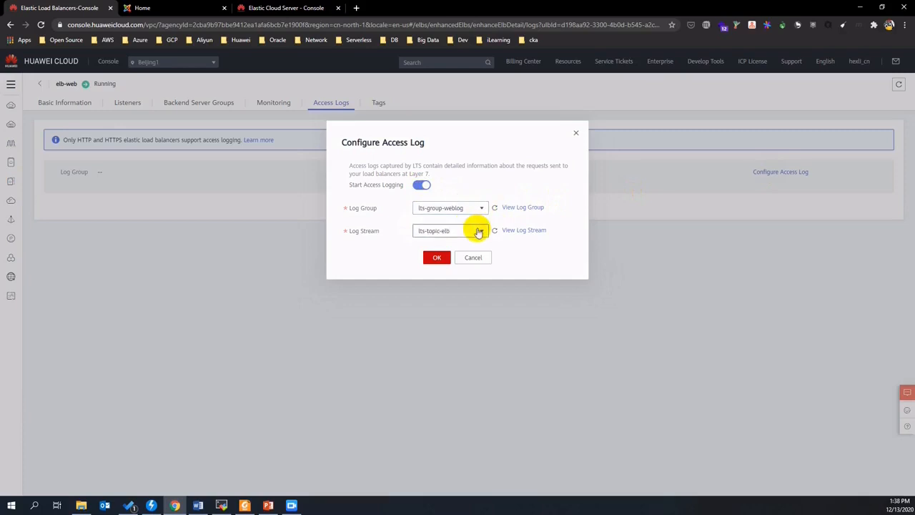
left_click(437, 258)
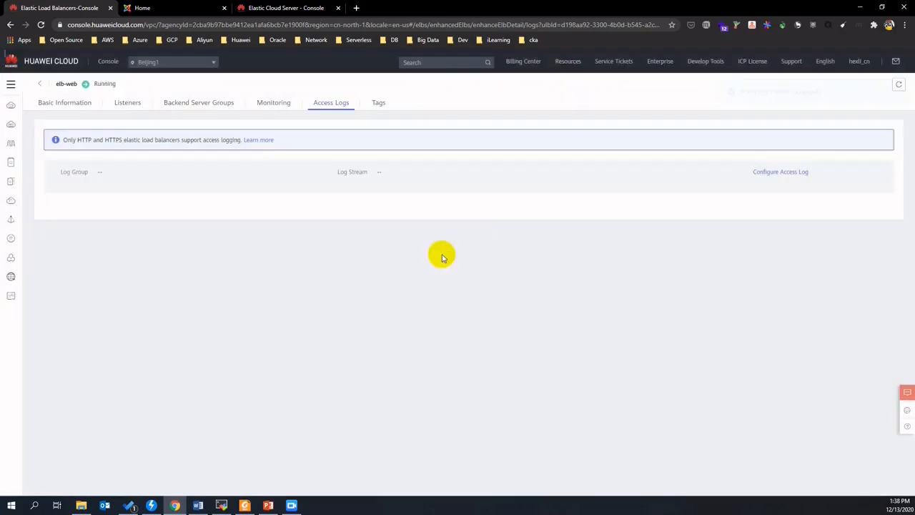
Create a Cloud Eye resource group named web-host containing the web01 and web02 servers.
left_click(12, 90)
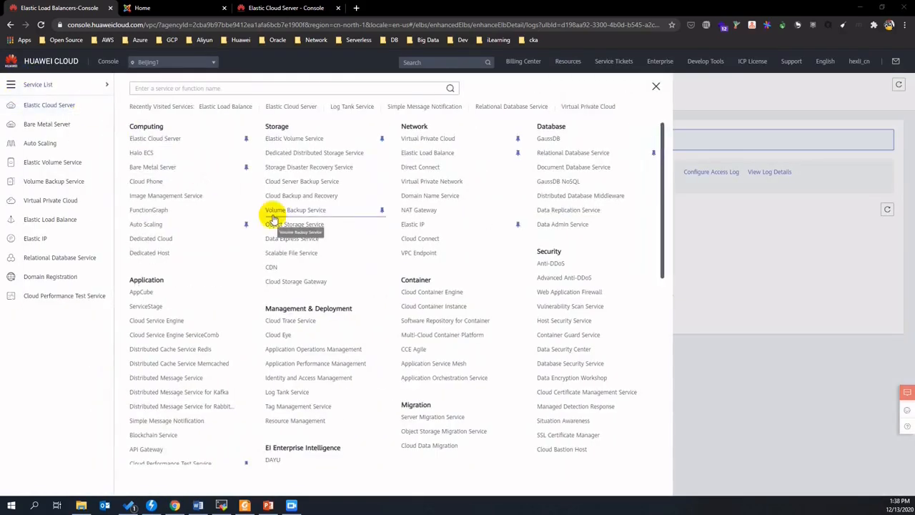
left_click(278, 336)
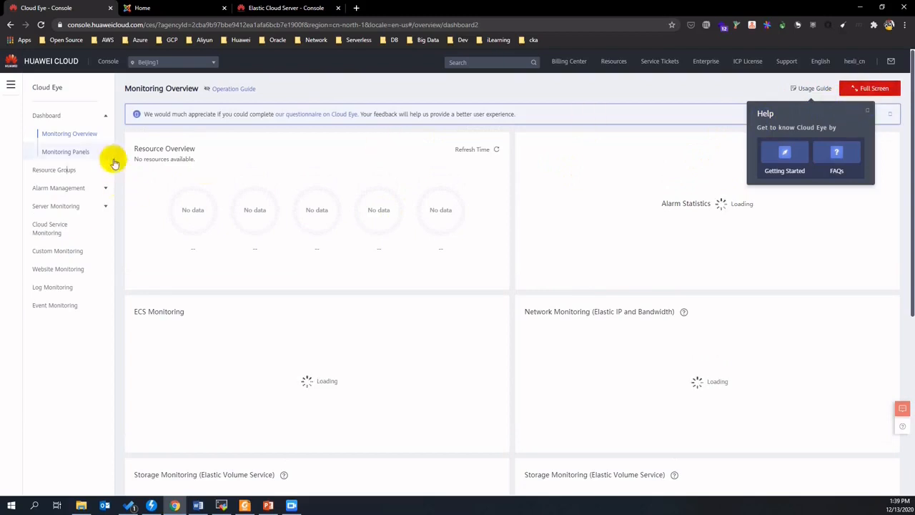
left_click(80, 172)
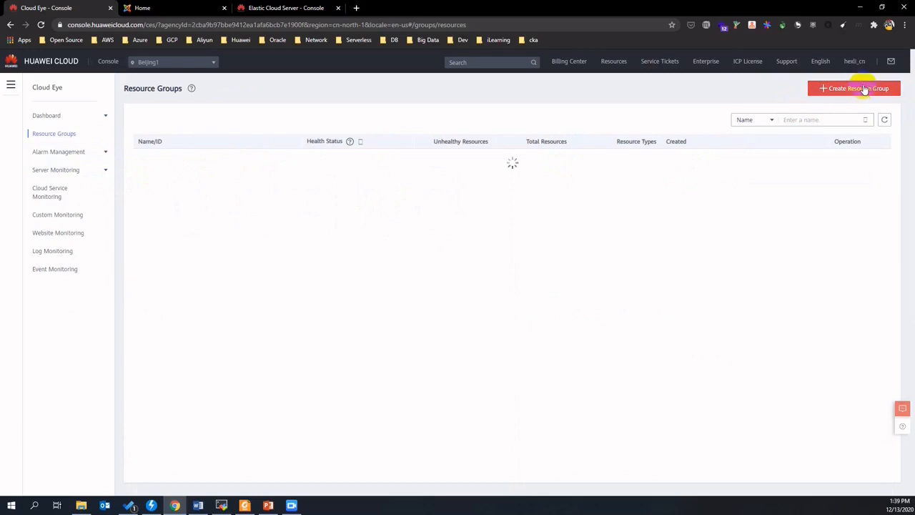
left_click(834, 90)
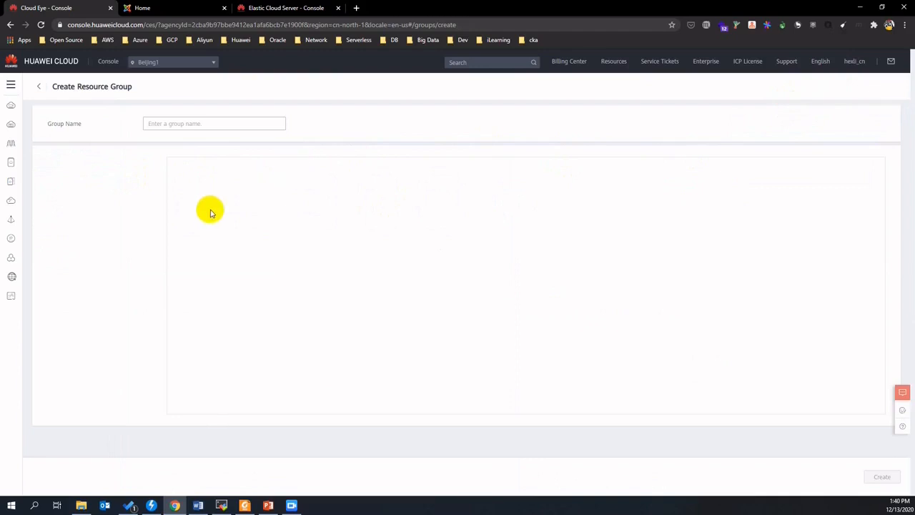
left_click(189, 125)
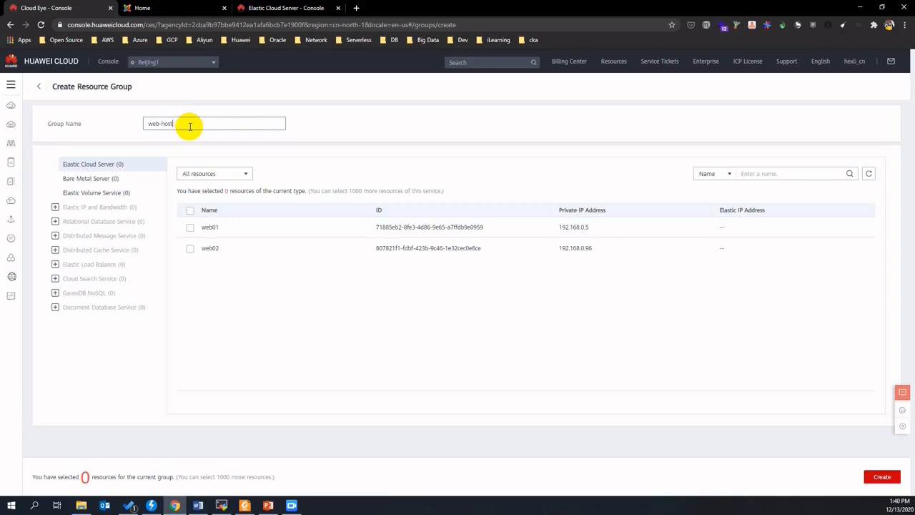
left_click(190, 211)
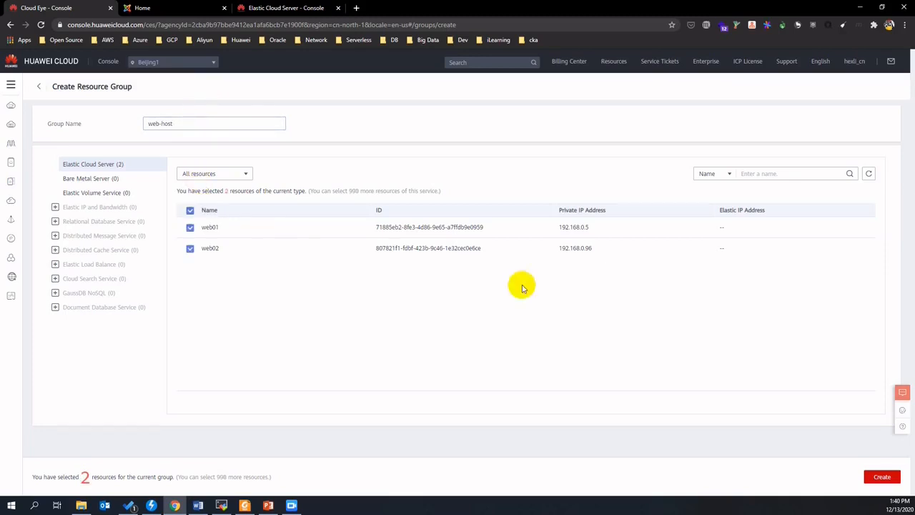
left_click(882, 478)
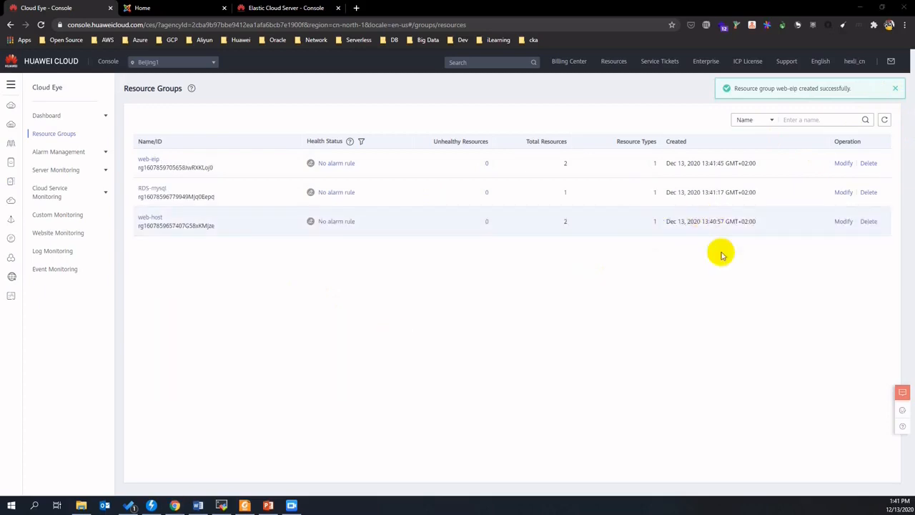
Start a new website monitor named siteMonitor-web with type HTTP(S).
left_click(76, 235)
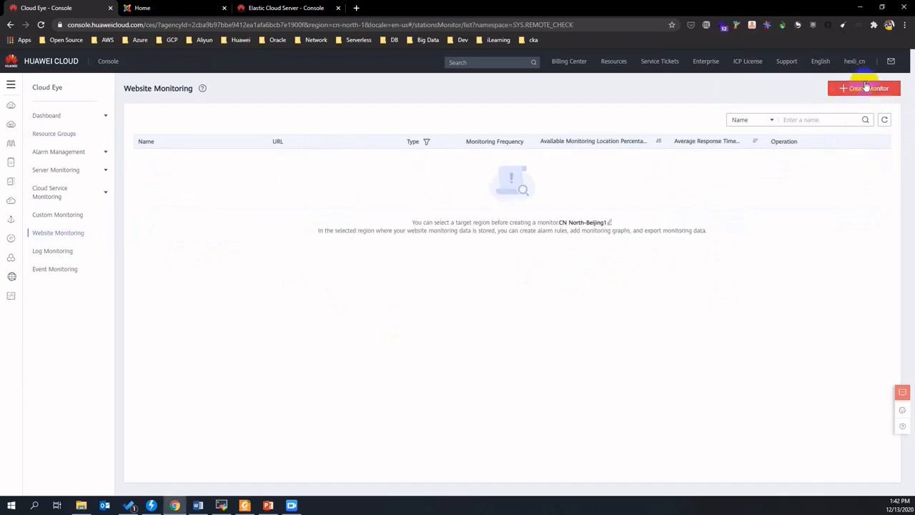
left_click(867, 88)
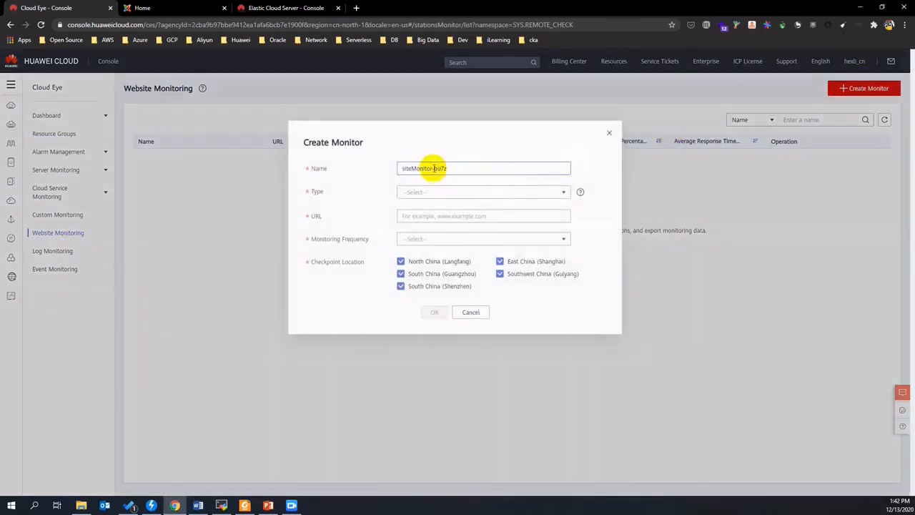
left_click_drag(434, 168, 479, 164)
type("web")
left_click(564, 193)
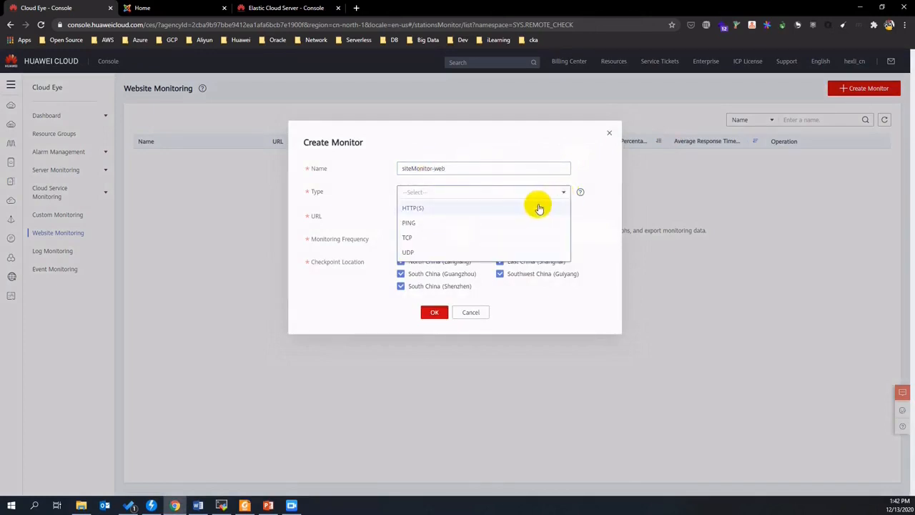
left_click(539, 208)
left_click(490, 213)
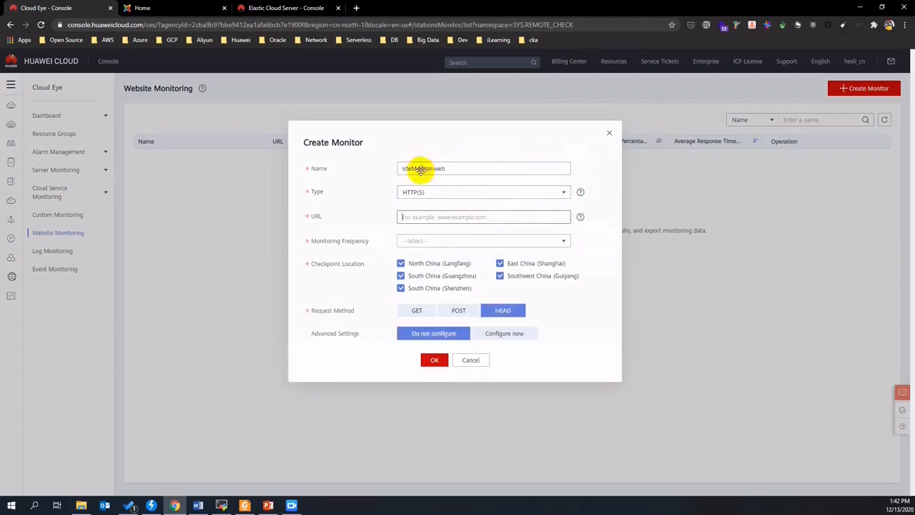
Copy the demo site's address into the monitor URL, set 1 minute frequency and GET method, and create it.
left_click(185, 8)
left_click(171, 22)
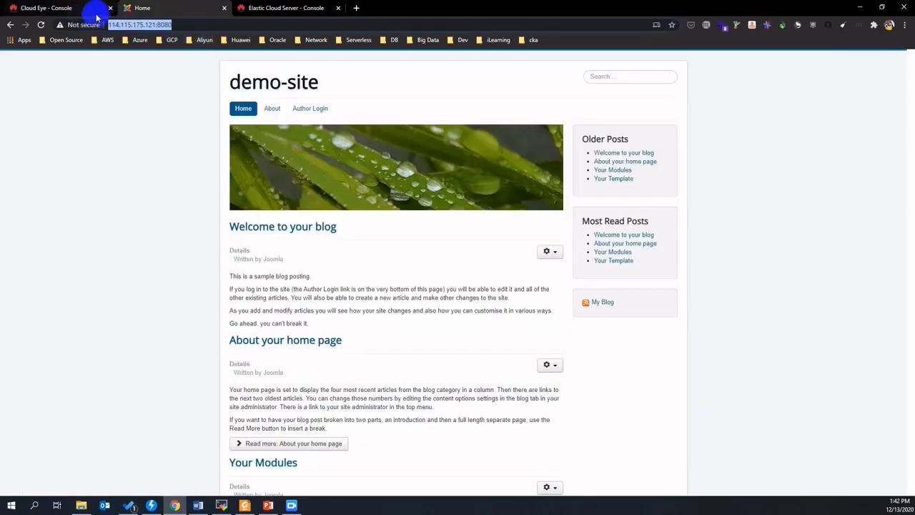
left_click(36, 8)
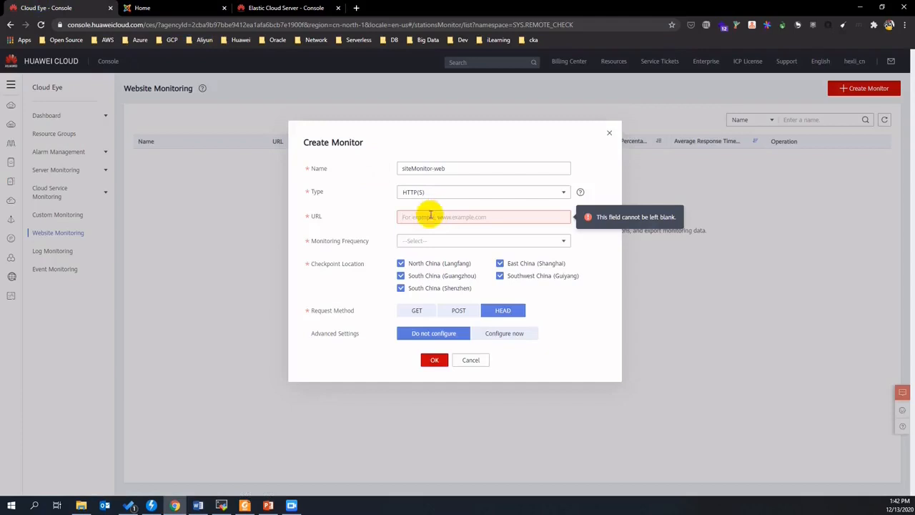
type("http://114.115.175.121:8080/")
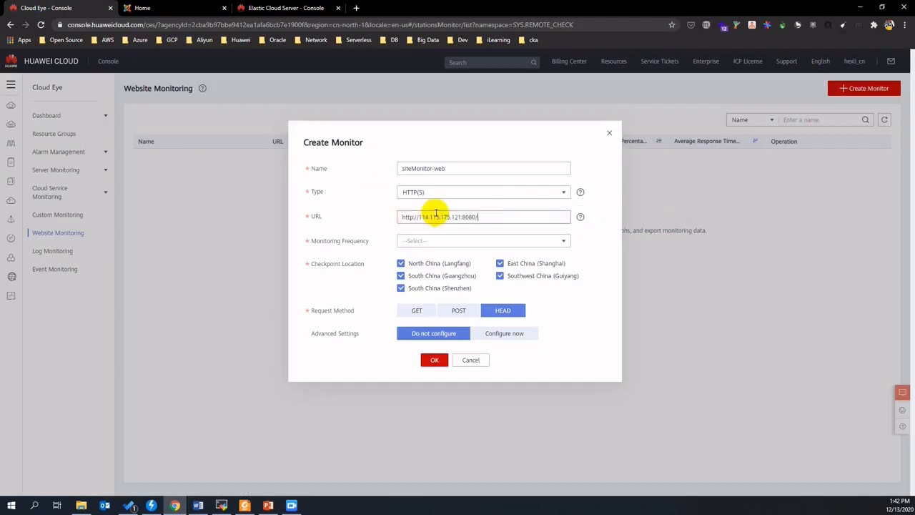
left_click(429, 241)
left_click(427, 256)
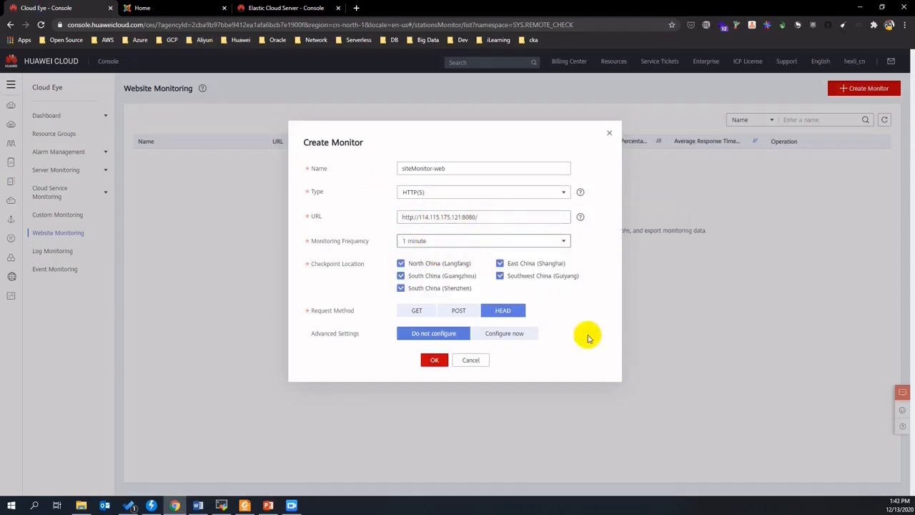
left_click(417, 310)
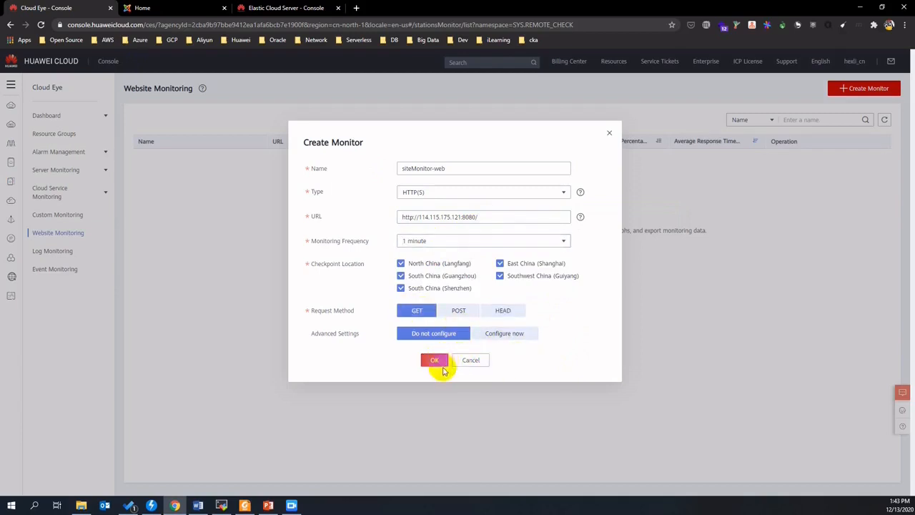
left_click(437, 361)
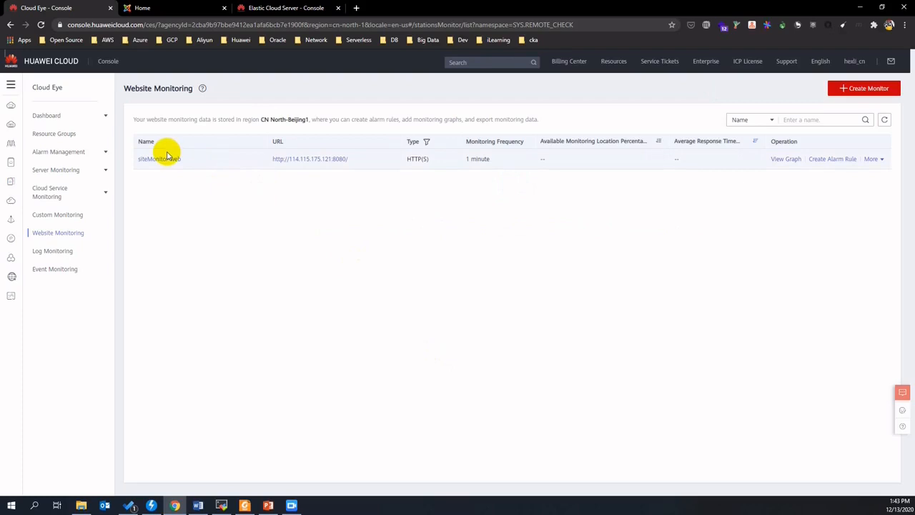
Open the web-host resource group's alarm rules and start a new alarm rule named alarm-web-host.
left_click(71, 136)
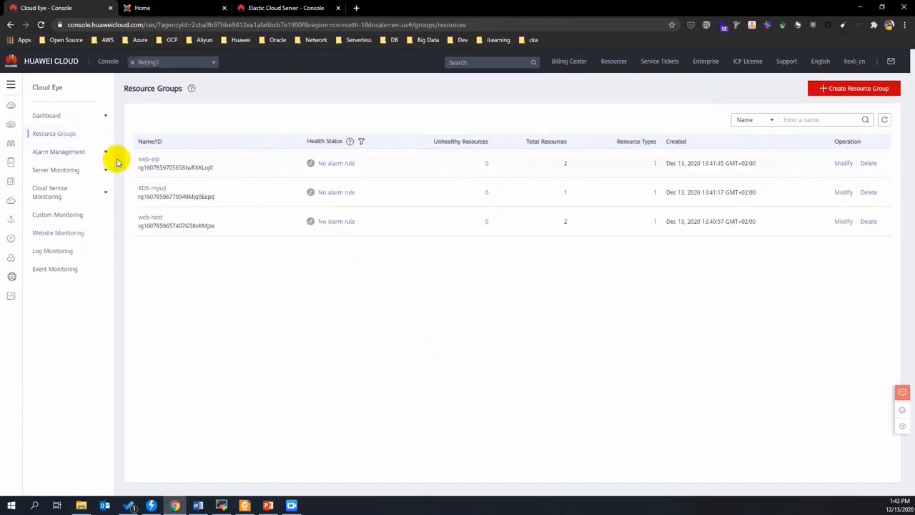
left_click(149, 216)
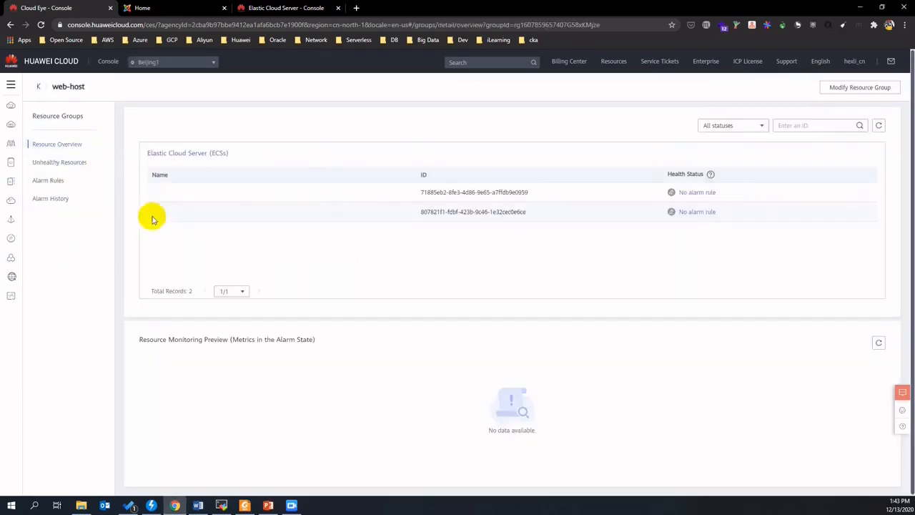
left_click(66, 187)
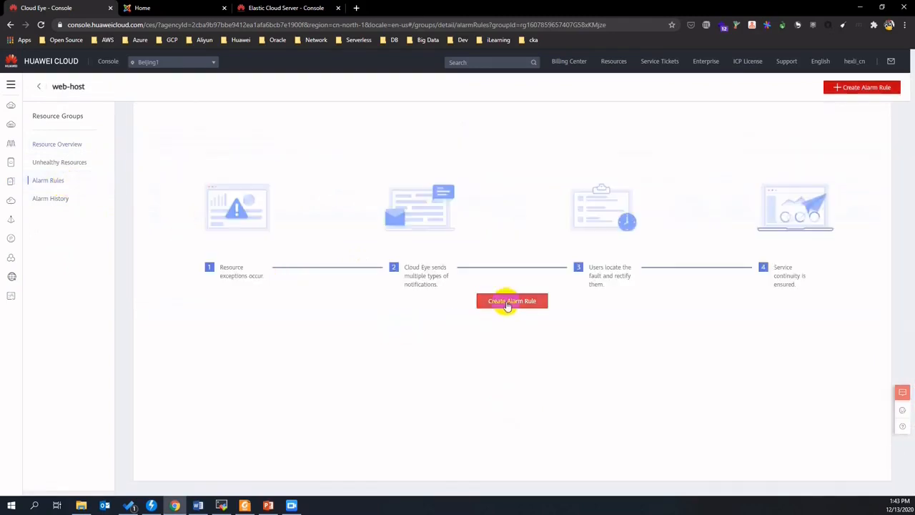
left_click(475, 303)
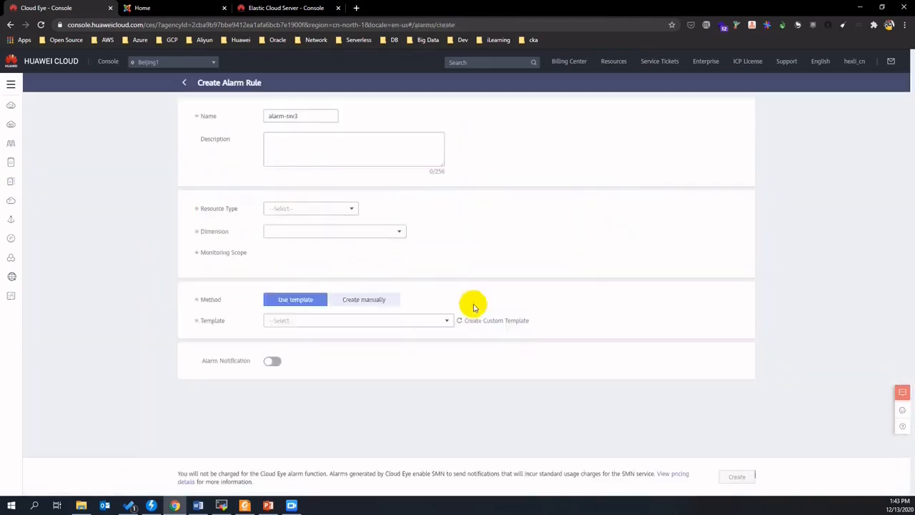
left_click_drag(287, 118, 329, 116)
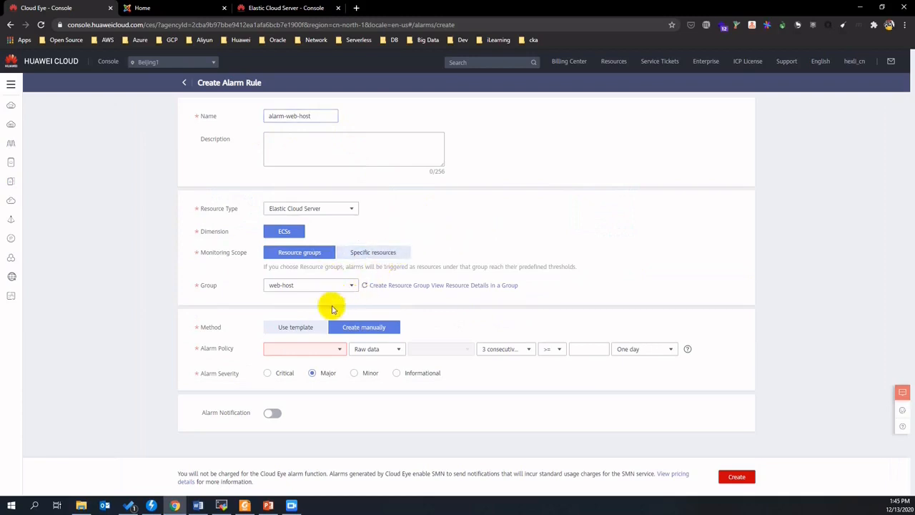
Set the alarm policy to (Agent) CPU Usage, Max., 5 minutes, 1 consecutive period, >= 60%.
left_click(339, 349)
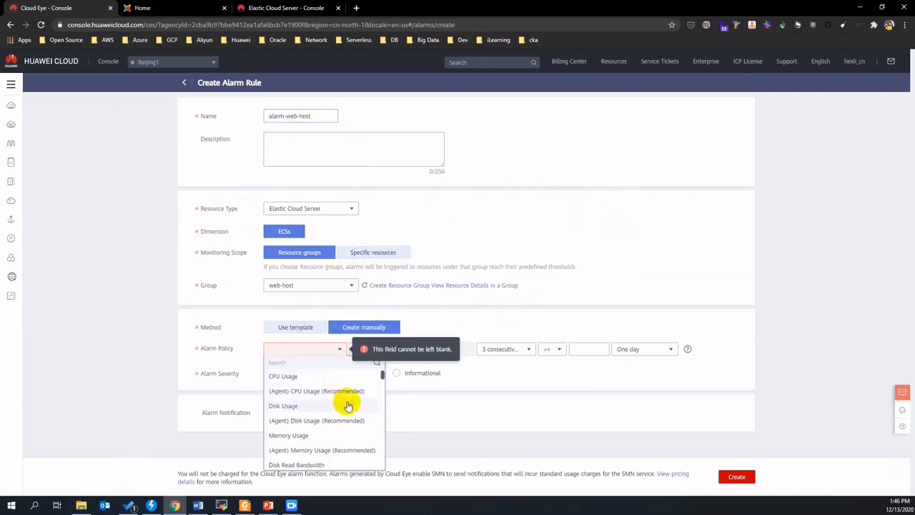
left_click(349, 394)
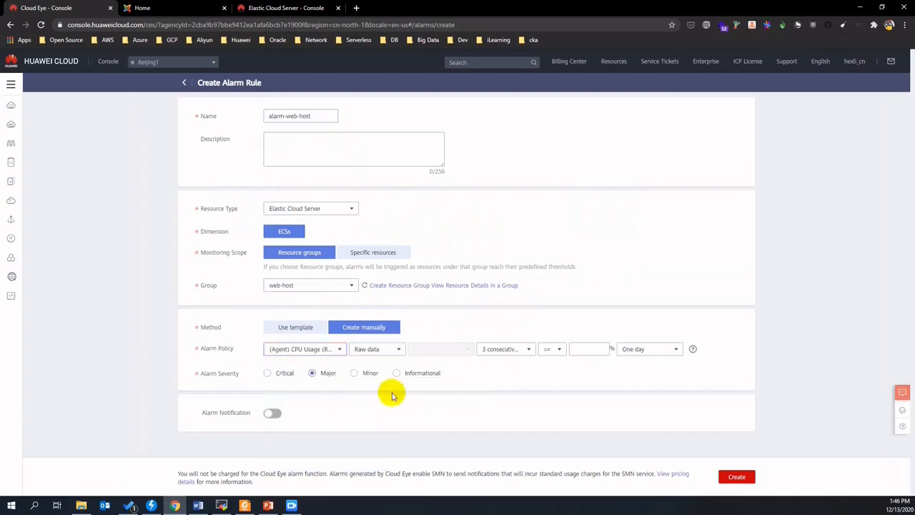
left_click(504, 351)
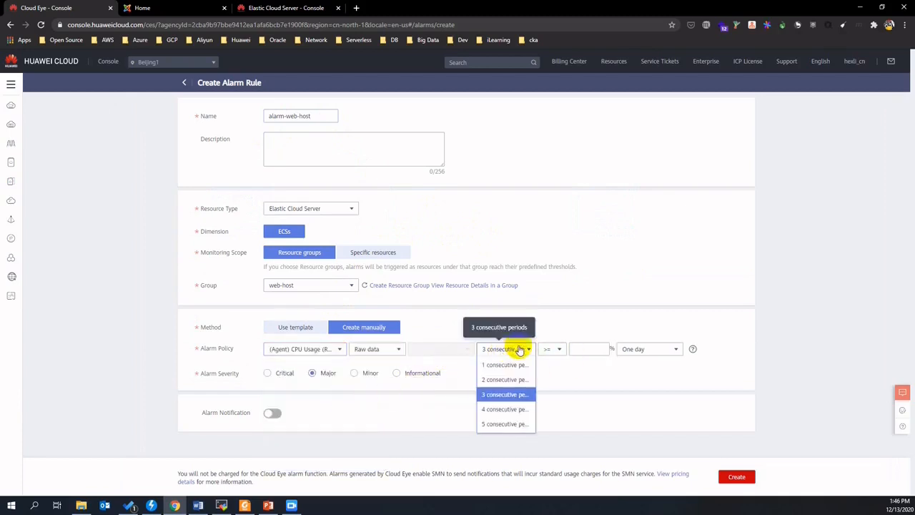
left_click(398, 349)
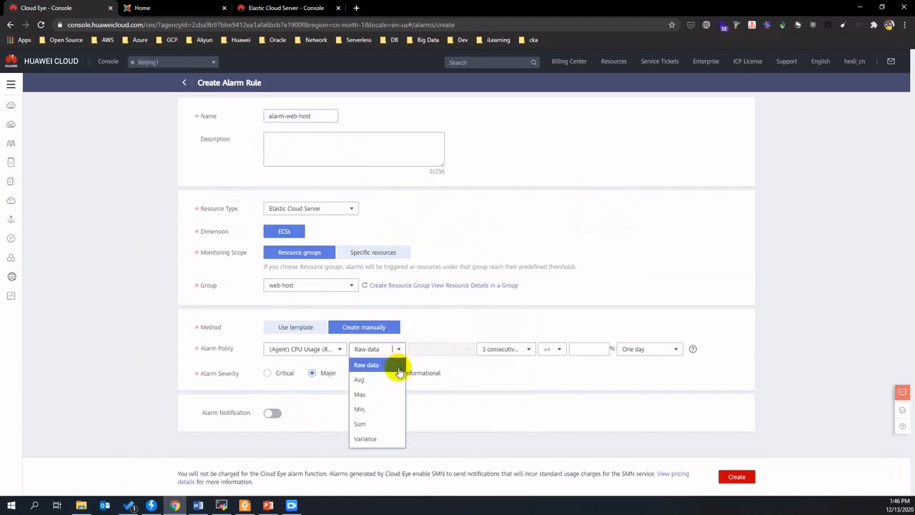
left_click(368, 394)
left_click(451, 349)
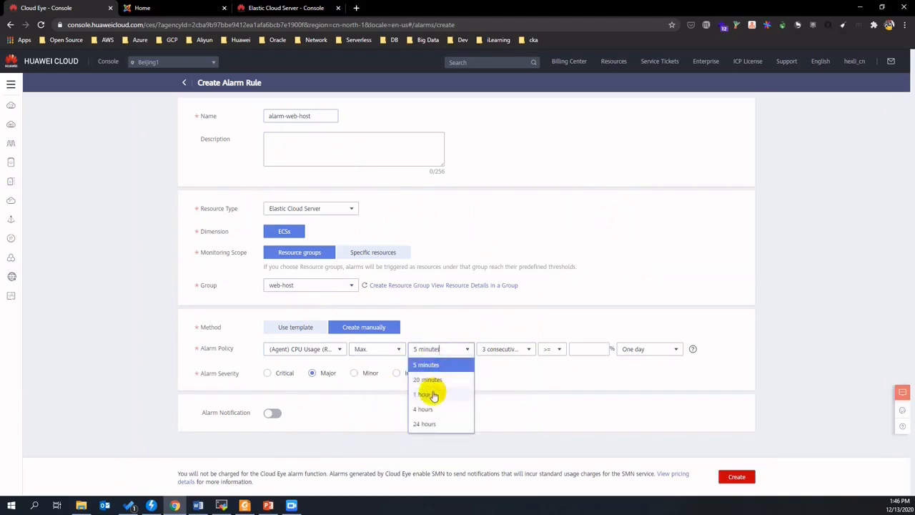
left_click(520, 349)
left_click(517, 364)
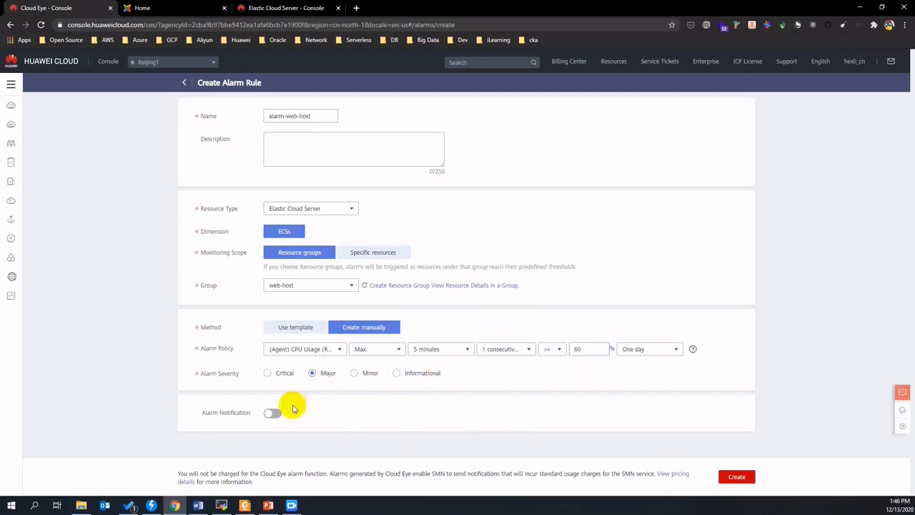
Enable alarm notification with the web topic as notification object and create the alarm rule.
left_click(272, 416)
scroll(415, 408, "down", 1)
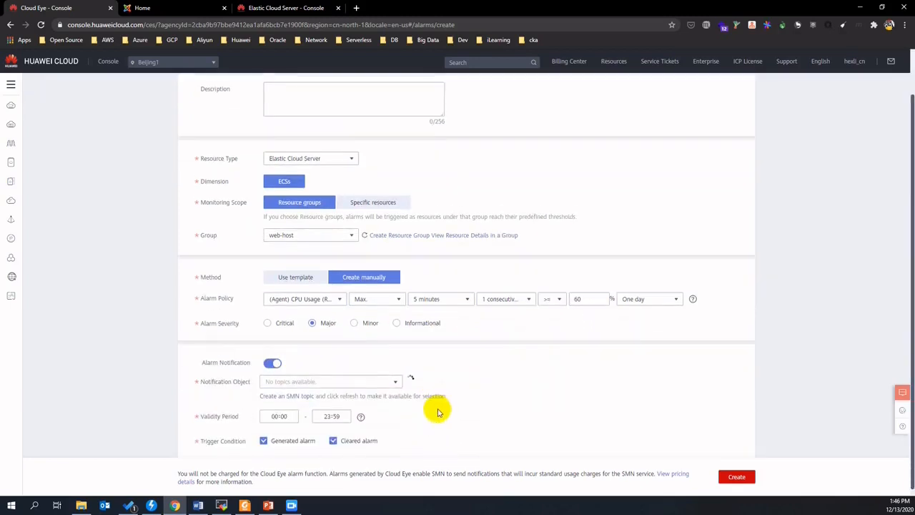
left_click(397, 376)
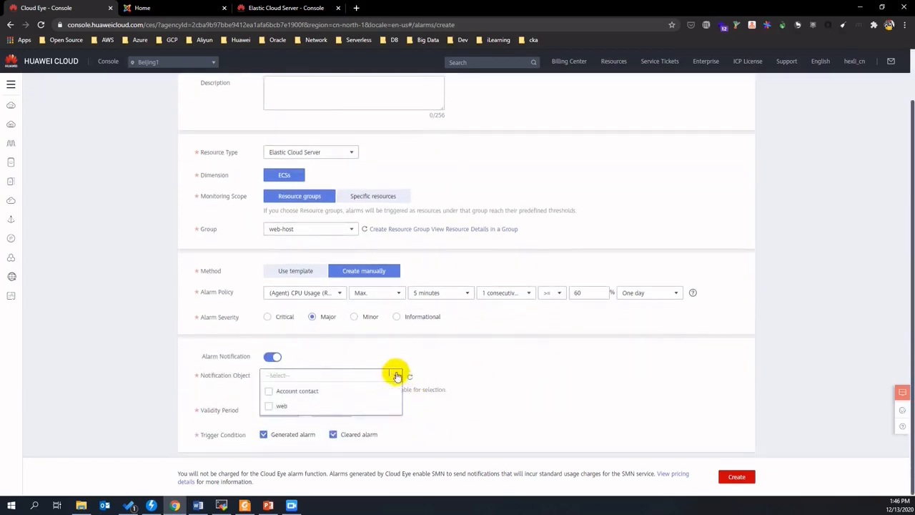
left_click(268, 406)
left_click(531, 402)
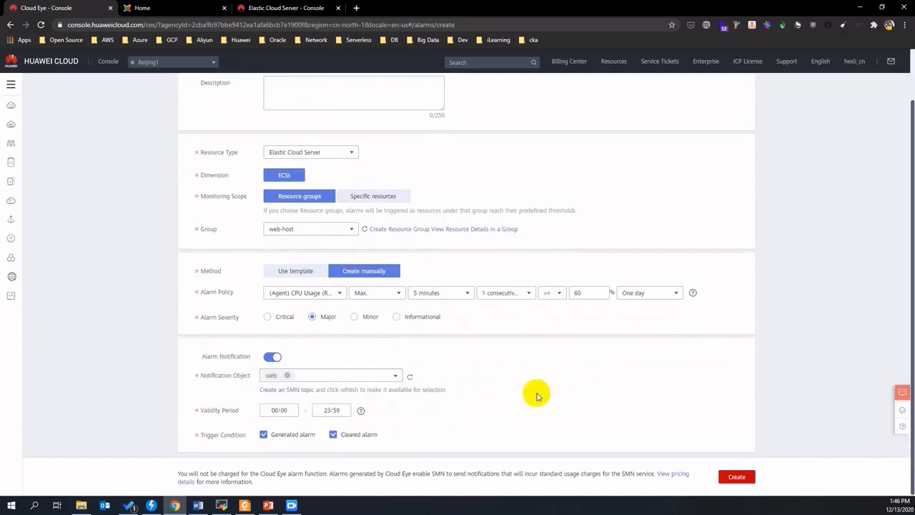
left_click(738, 478)
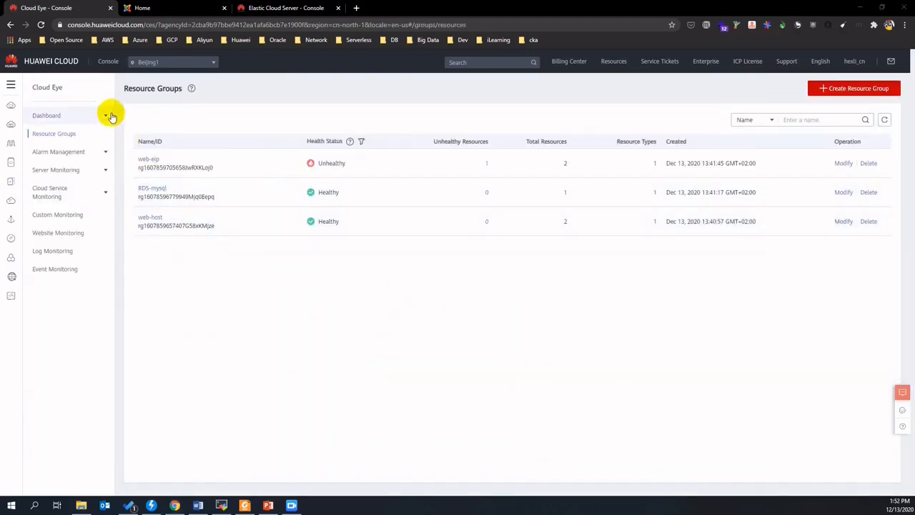
Create a Cloud Eye monitoring panel named dashboard-web.
left_click(111, 117)
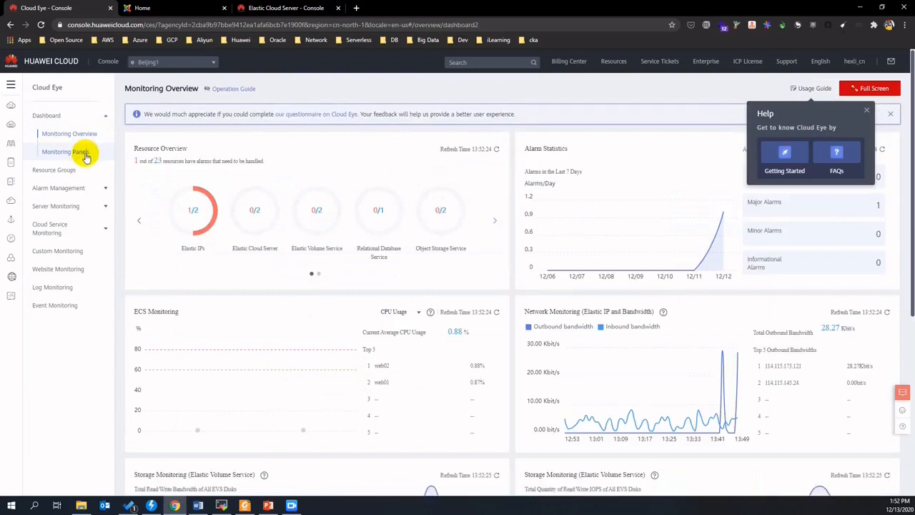
left_click(85, 154)
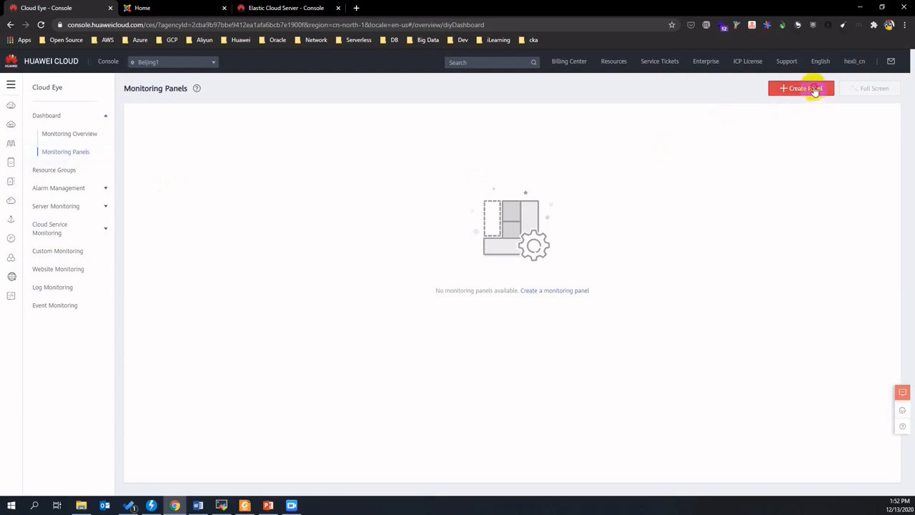
left_click(815, 91)
double_click(382, 176)
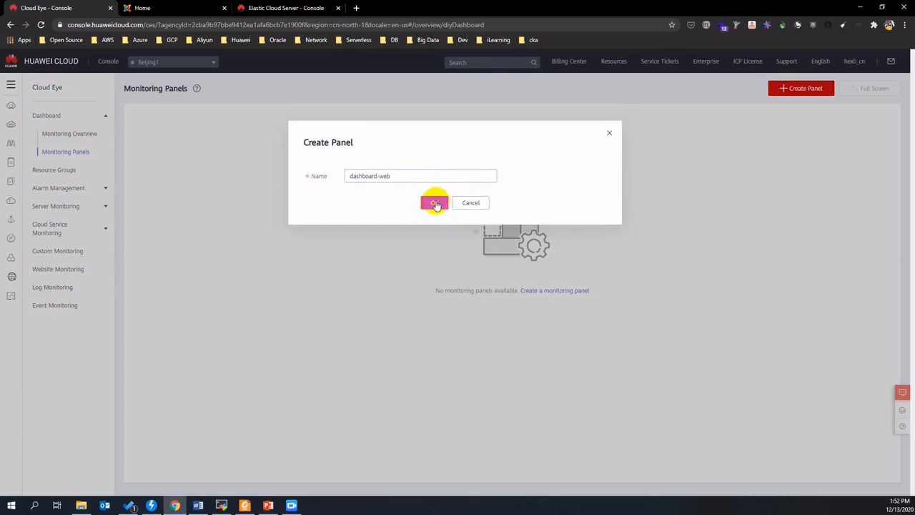
left_click(435, 204)
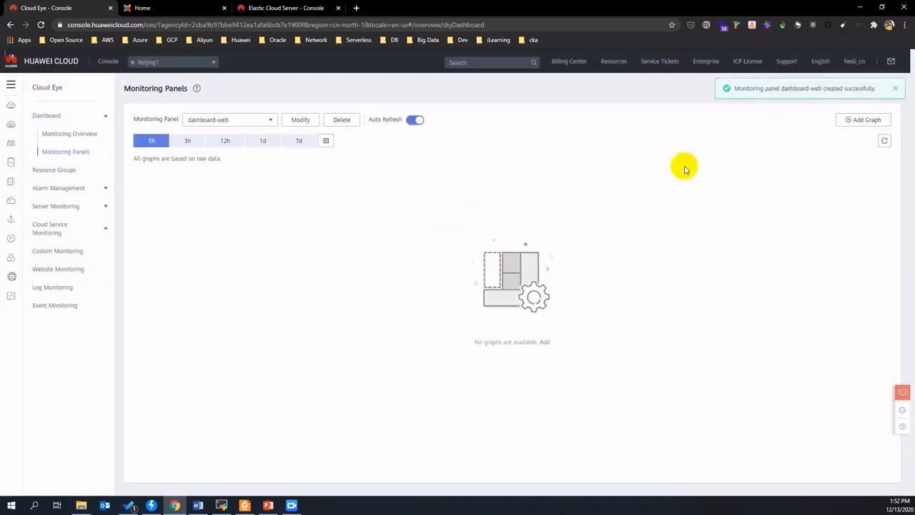
left_click(895, 88)
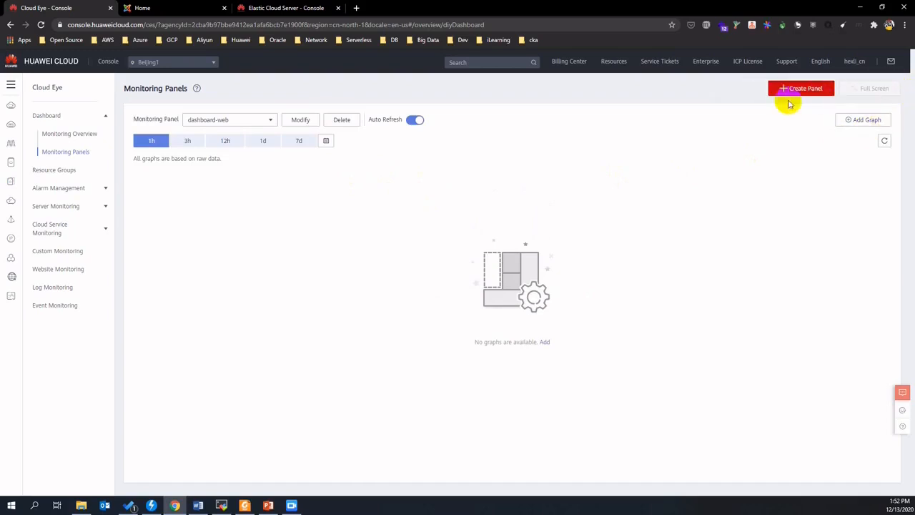
Add a graph titled widget-web-host using the Elastic Cloud Server resource type and ECSs dimension.
left_click(864, 120)
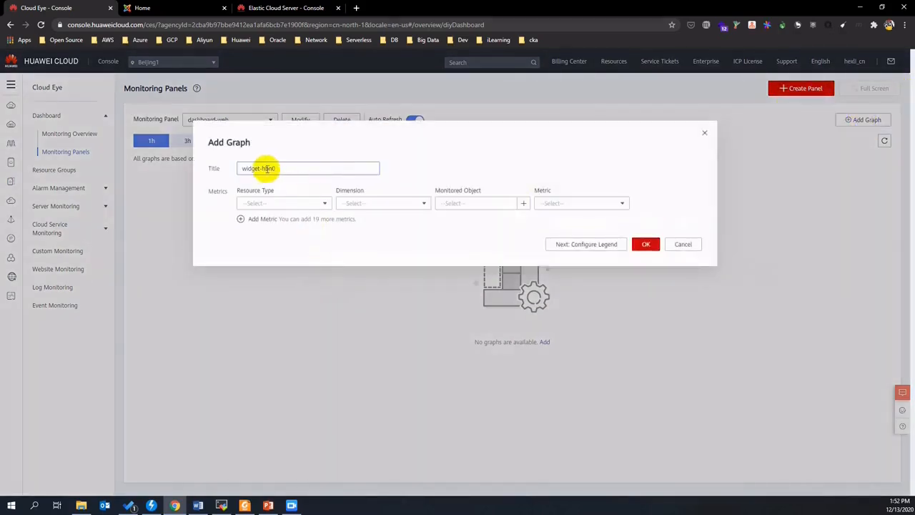
left_click_drag(261, 169, 328, 171)
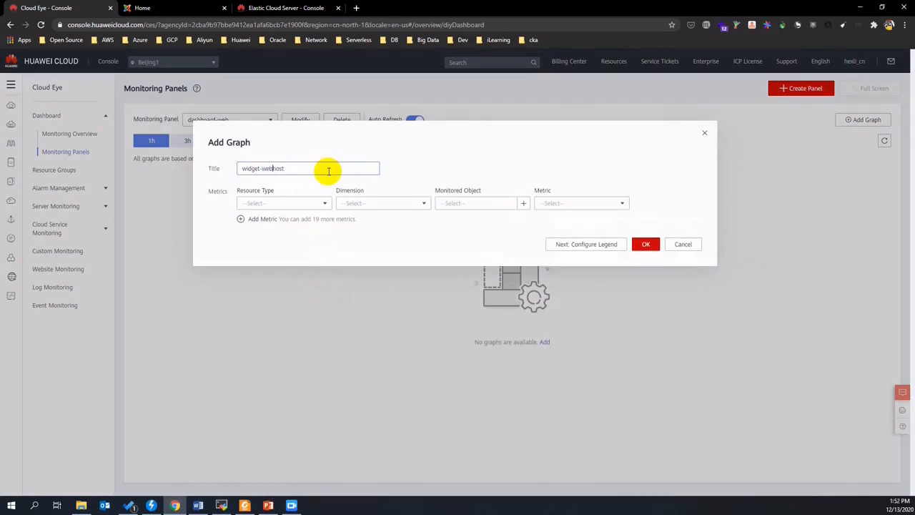
type("web-host")
left_click(326, 205)
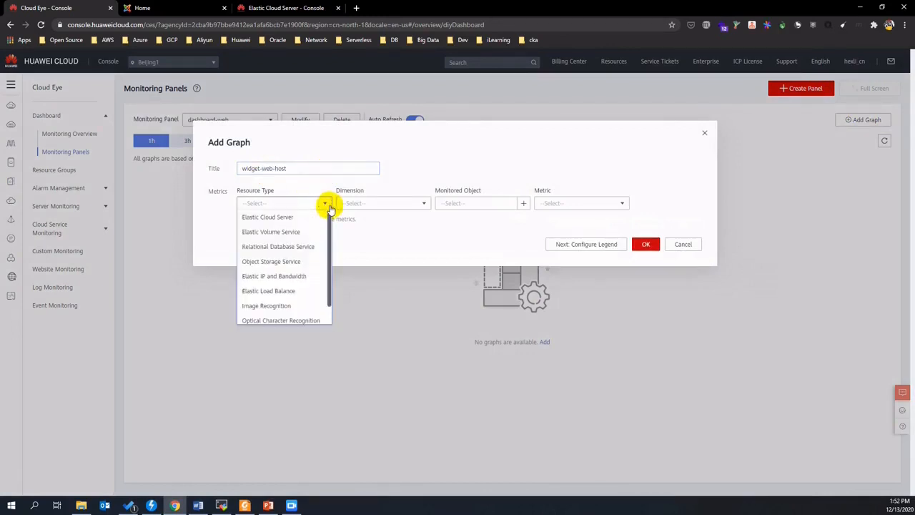
left_click(311, 218)
left_click(386, 203)
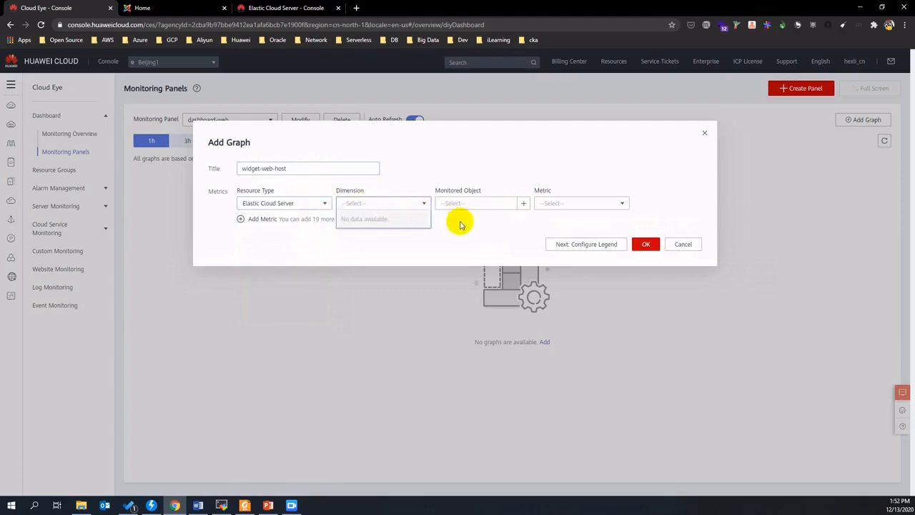
left_click(424, 203)
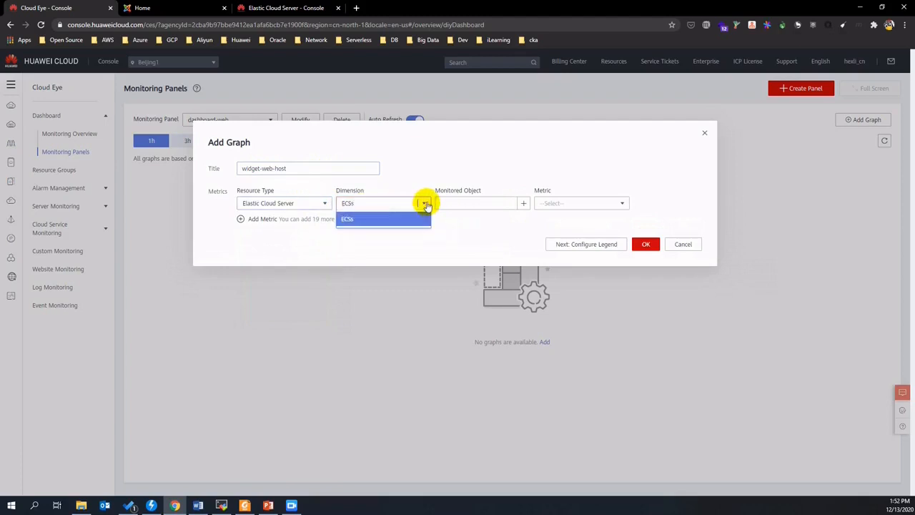
Select web01 and web02 as monitored objects, choose the CPU Usage metric, and add the graph.
left_click(526, 204)
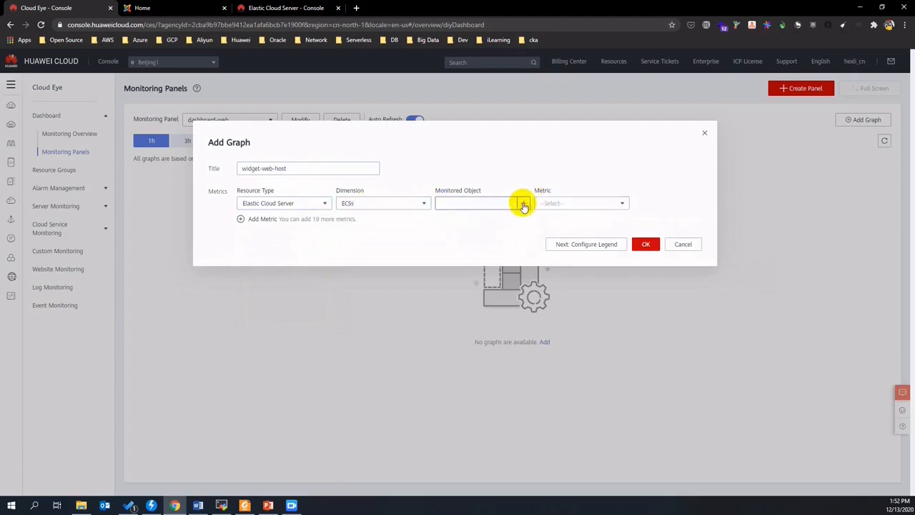
left_click(524, 206)
left_click(313, 201)
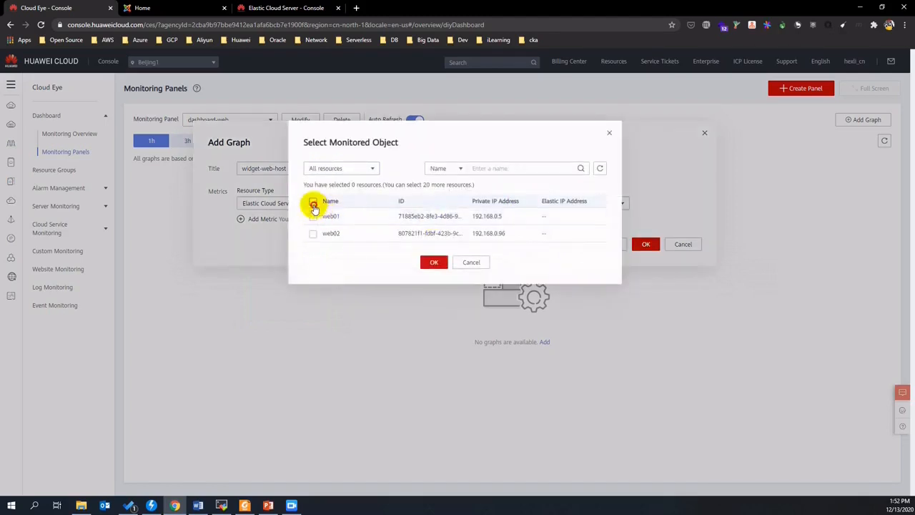
left_click(433, 263)
left_click(622, 205)
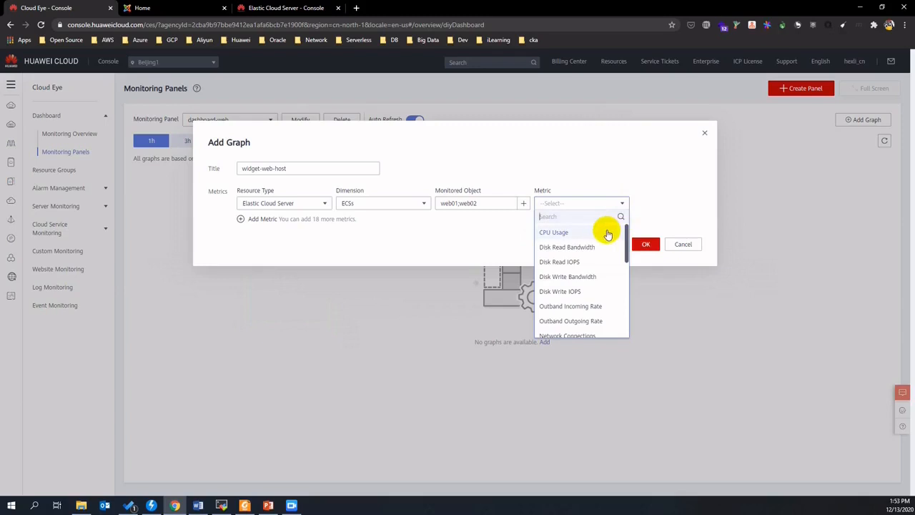
left_click(606, 231)
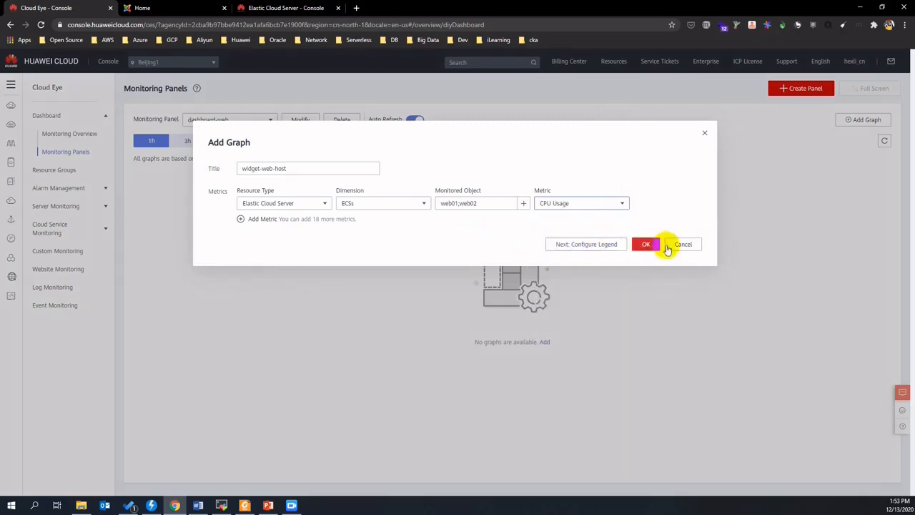
left_click(648, 243)
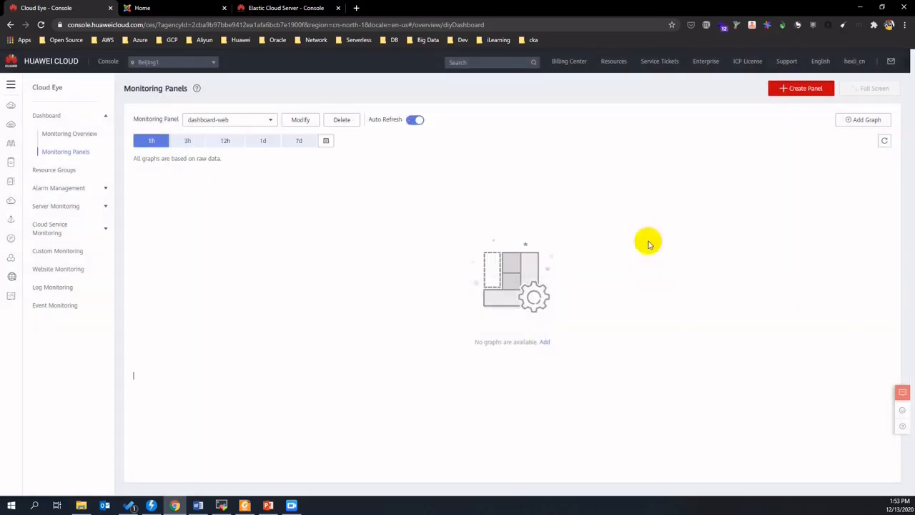
left_click(802, 89)
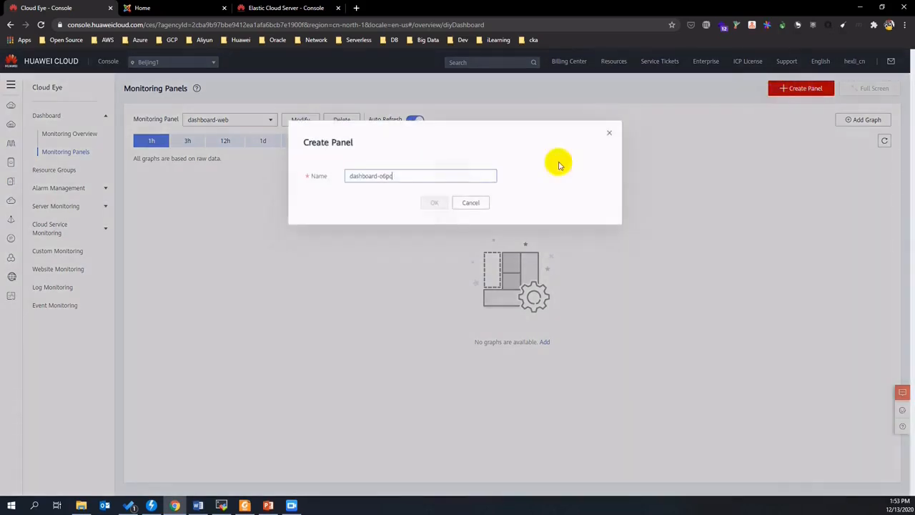
left_click_drag(381, 176, 421, 176)
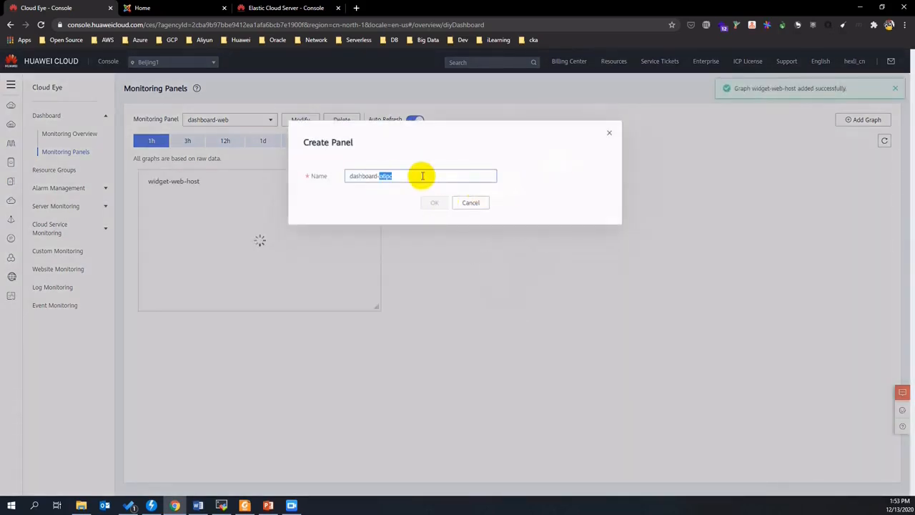
type("mysql")
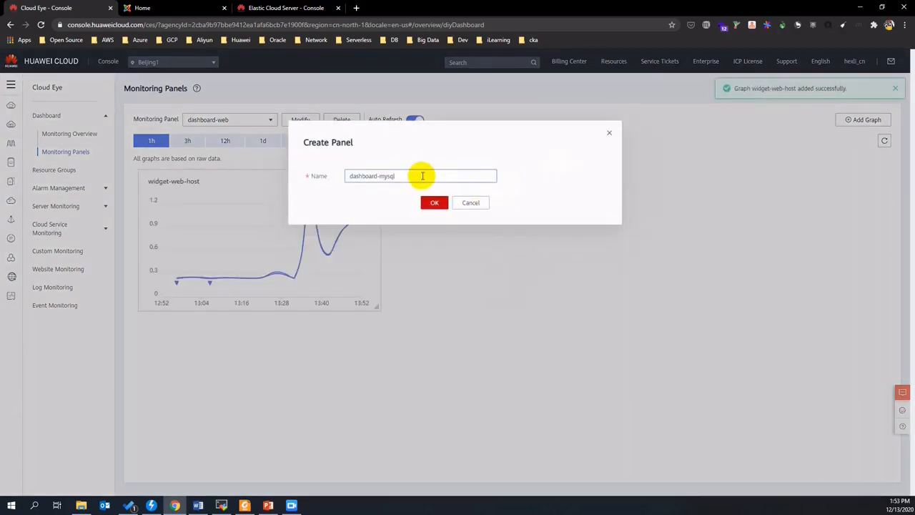
left_click(469, 203)
Add a graph titled widget-mysql using the Relational Database Service resource type and MySQL Instances dimension.
left_click(876, 119)
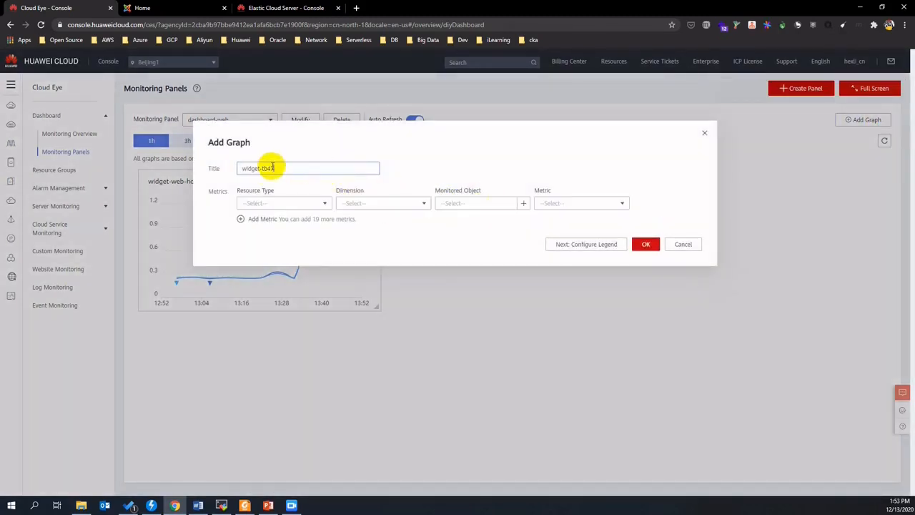
left_click_drag(262, 169, 343, 169)
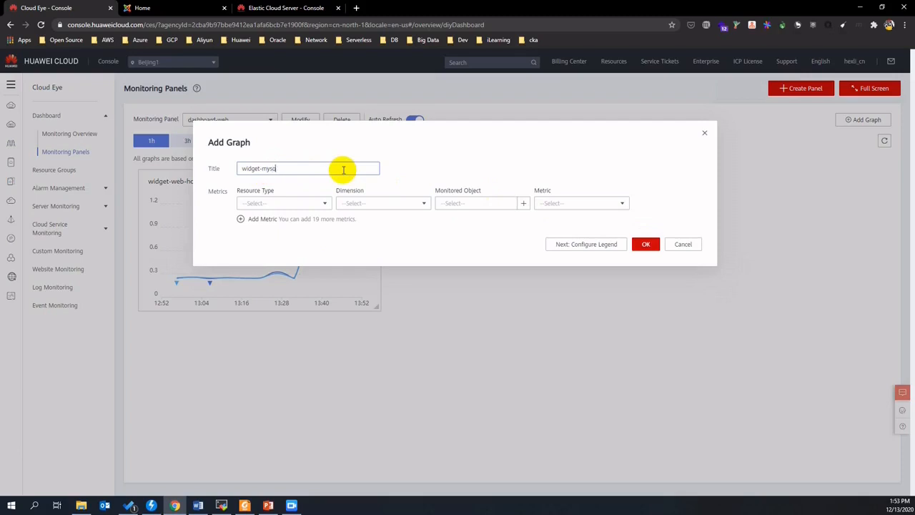
type("mysql")
left_click(325, 206)
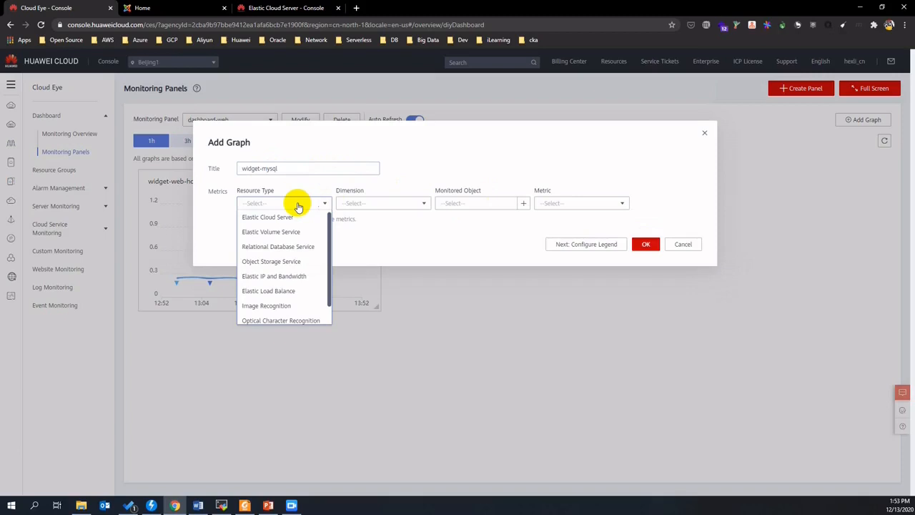
left_click(303, 247)
left_click(383, 206)
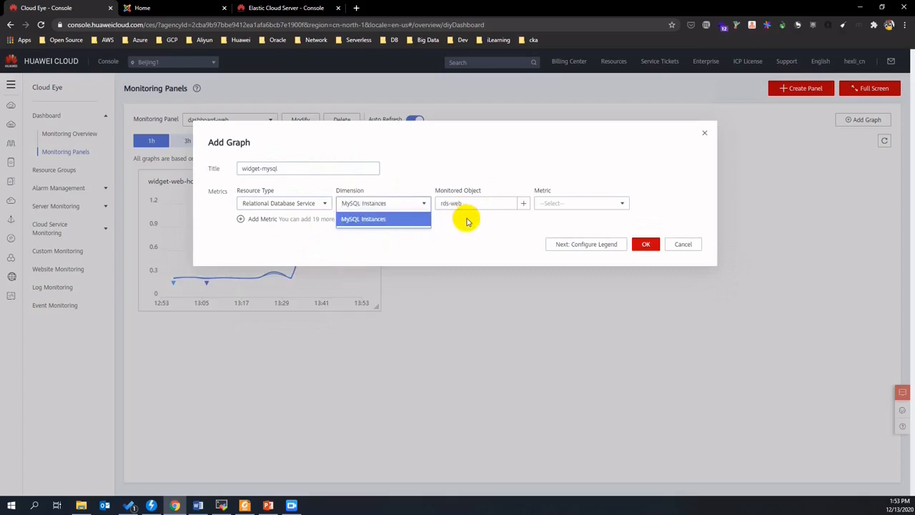
Choose the Current Active Connections metric for rds-web and add the graph.
left_click(544, 205)
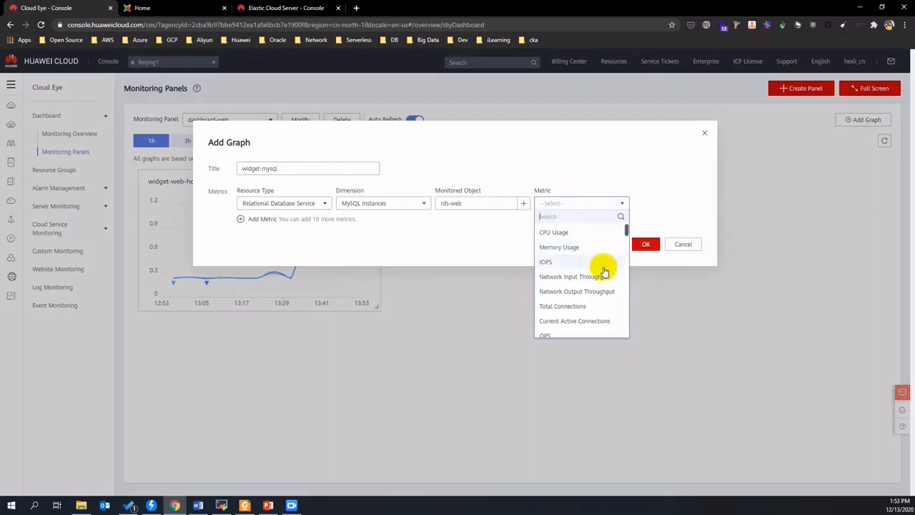
left_click(603, 320)
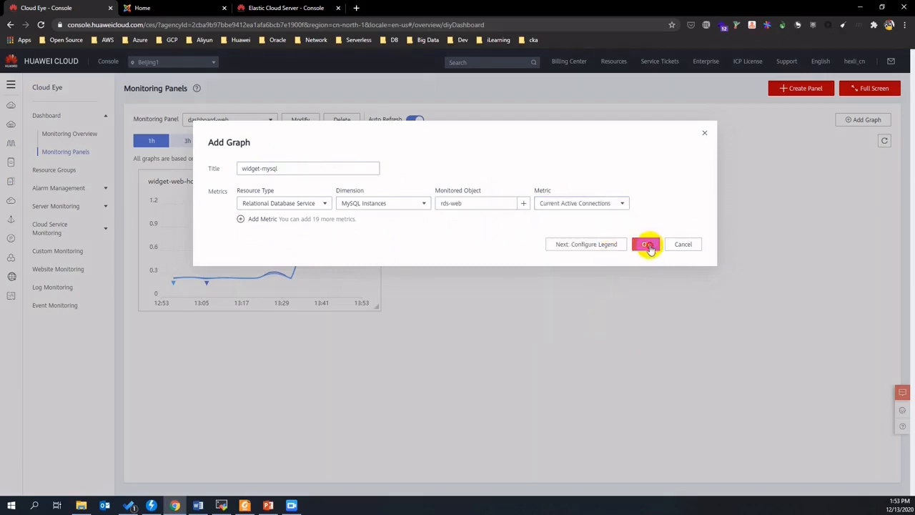
left_click(647, 246)
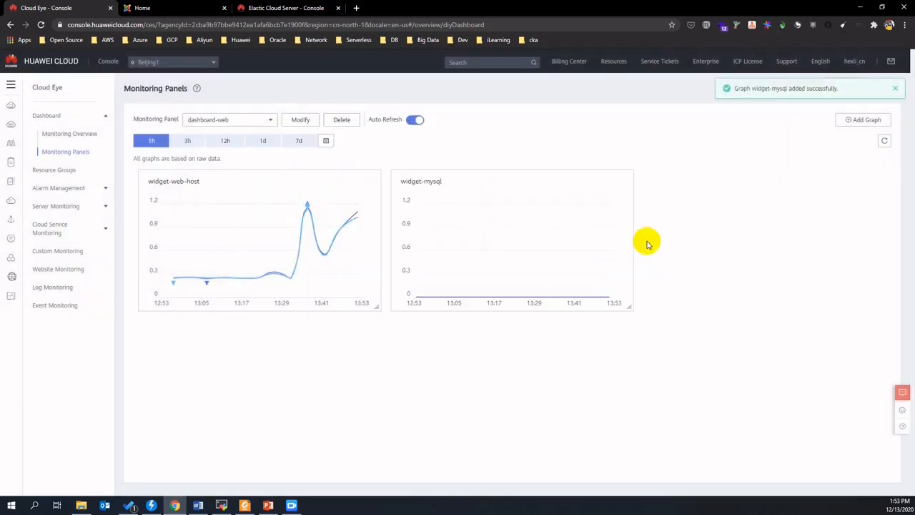
Add a graph titled widget-eip using the Elastic IP and Bandwidth resource type and Elastic IPs dimension.
left_click(867, 120)
left_click(262, 167)
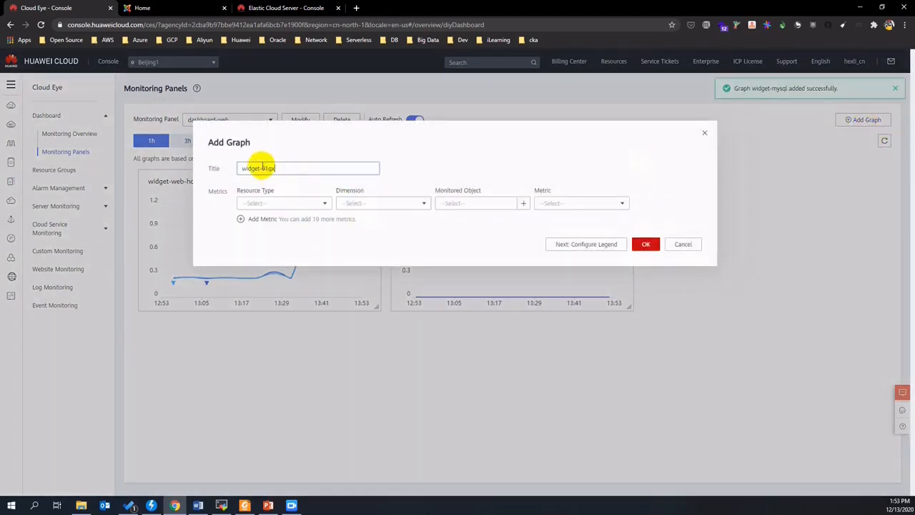
left_click_drag(262, 166, 309, 166)
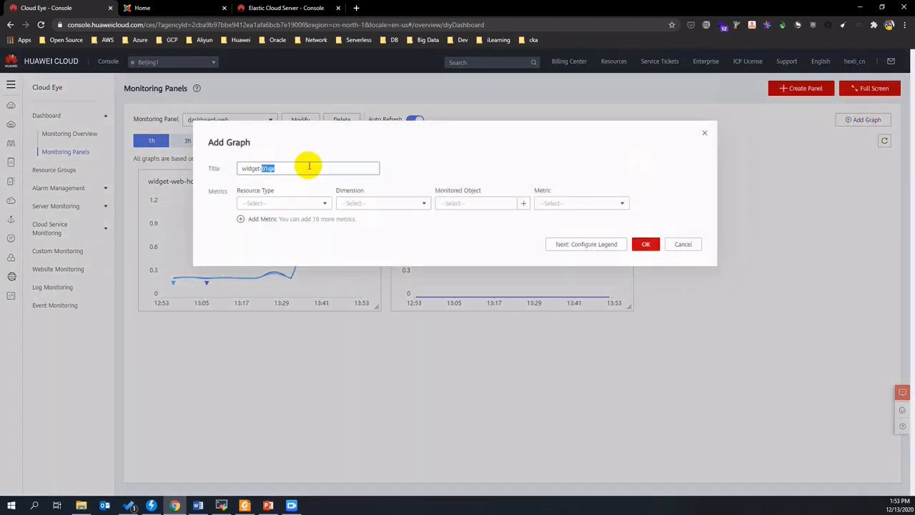
left_click(318, 204)
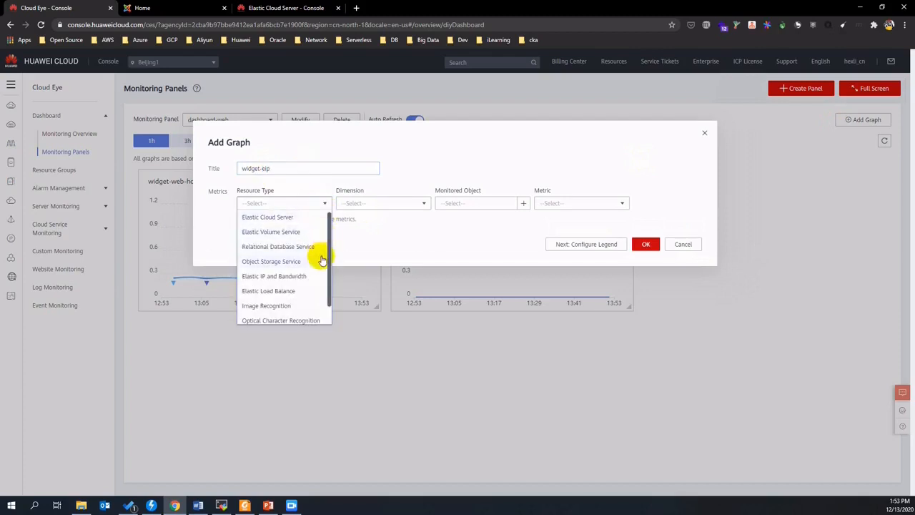
left_click(308, 276)
left_click(414, 212)
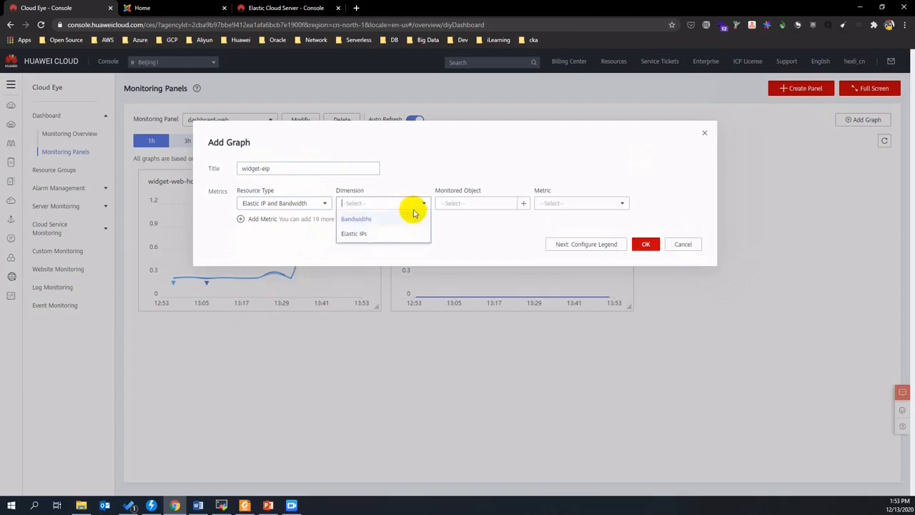
left_click(402, 231)
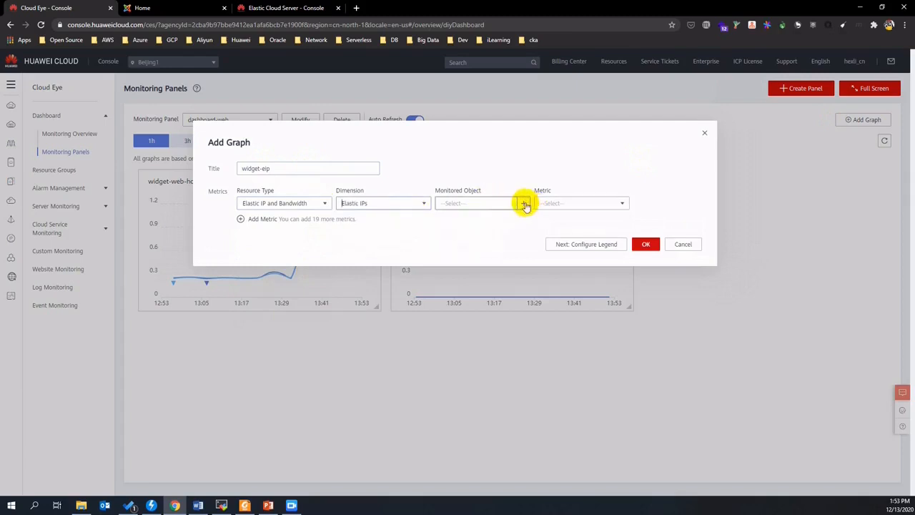
Select elastic IP 114.115.175.121 as the monitored object and choose the Inbound Traffic metric.
left_click(522, 203)
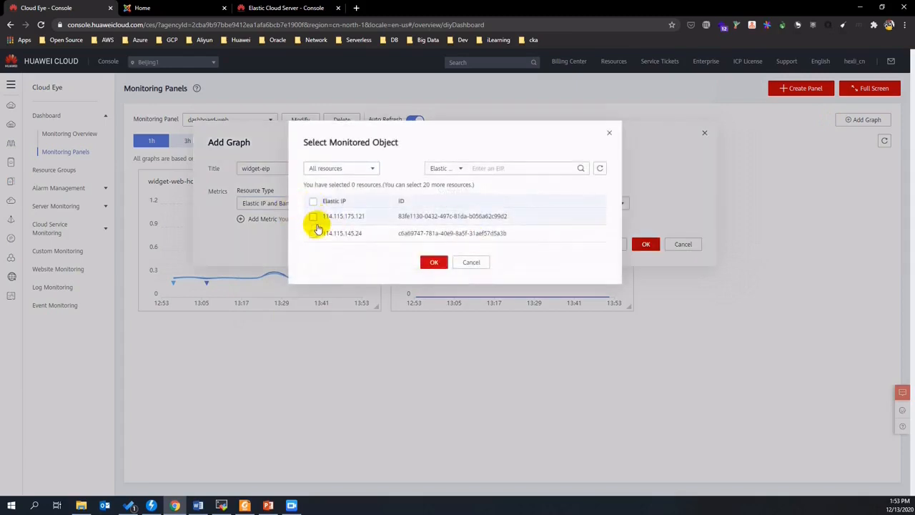
left_click(171, 8)
left_click(68, 8)
left_click(312, 216)
left_click(434, 262)
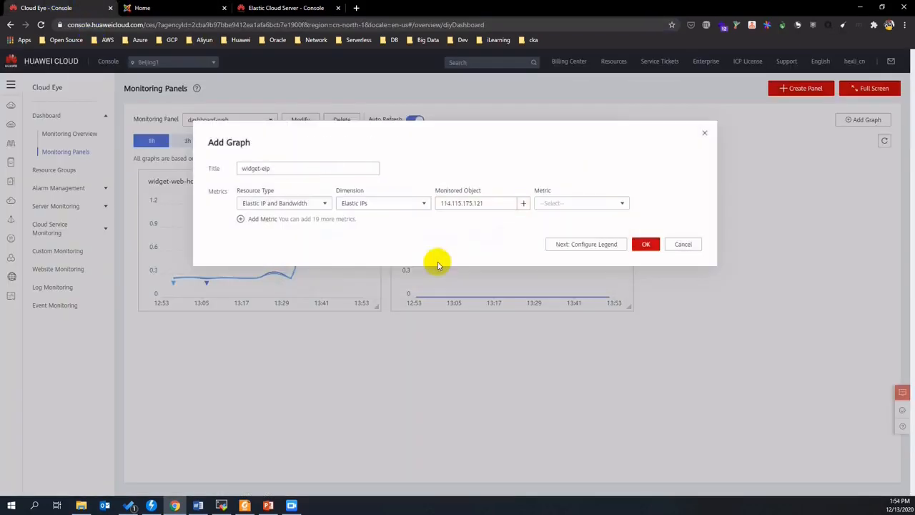
left_click(623, 204)
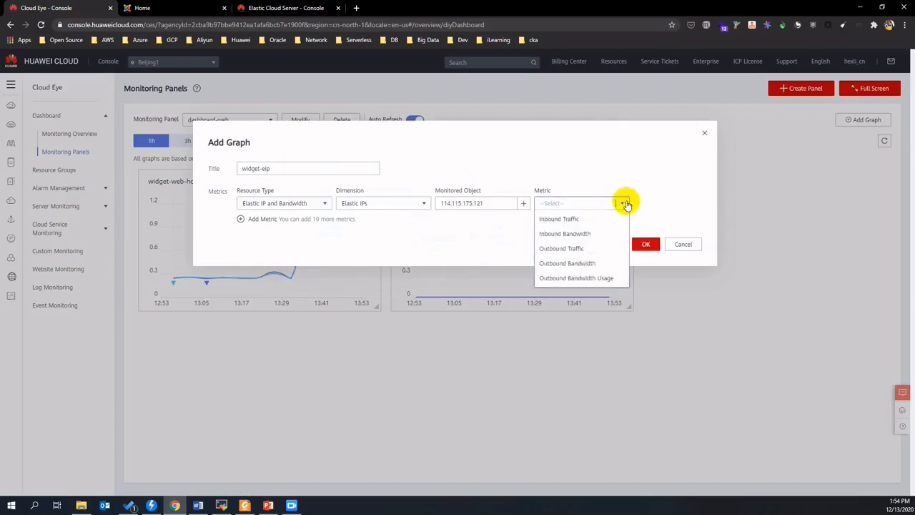
left_click(594, 221)
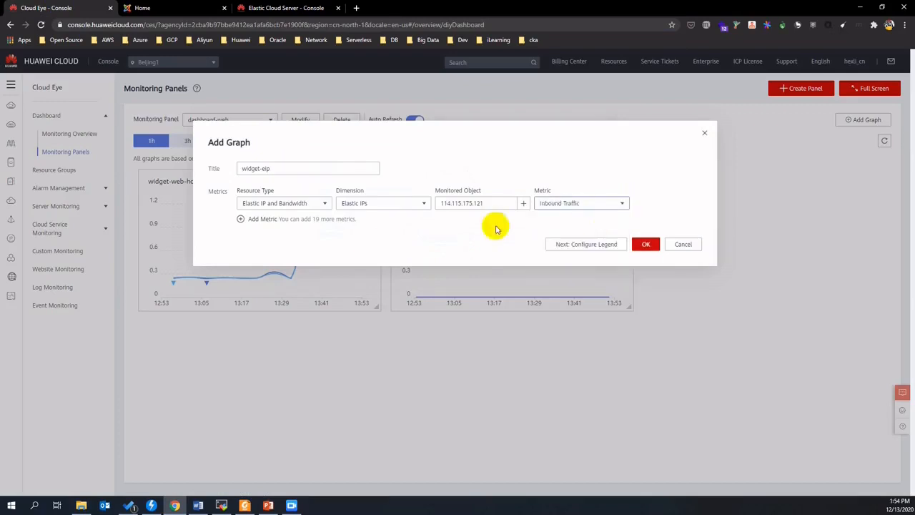
Add a second metric row with the Elastic IP and Bandwidth resource type and Bandwidths dimension.
left_click(257, 219)
left_click(318, 224)
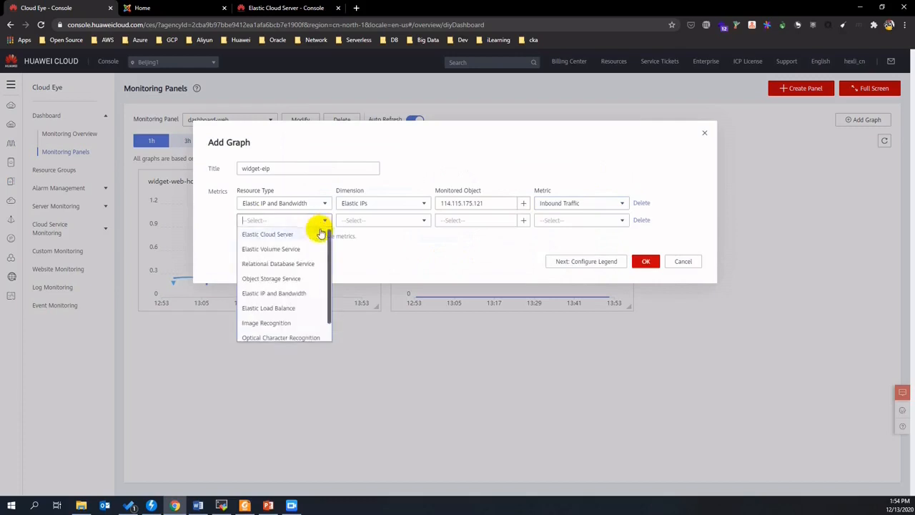
left_click(311, 293)
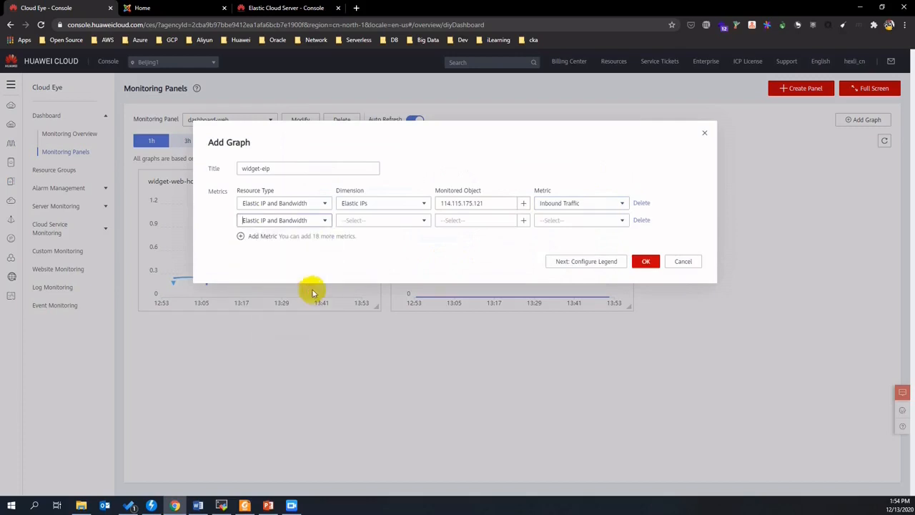
left_click(357, 223)
left_click(373, 236)
Select the web01 and web02 bandwidths as monitored objects, choose Inbound Bandwidth, and add the graph.
left_click(461, 220)
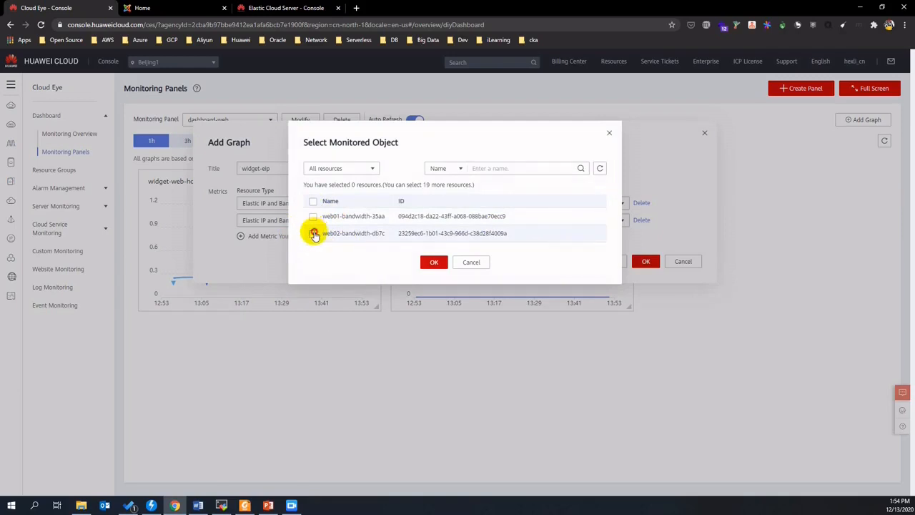
left_click(314, 234)
left_click(313, 201)
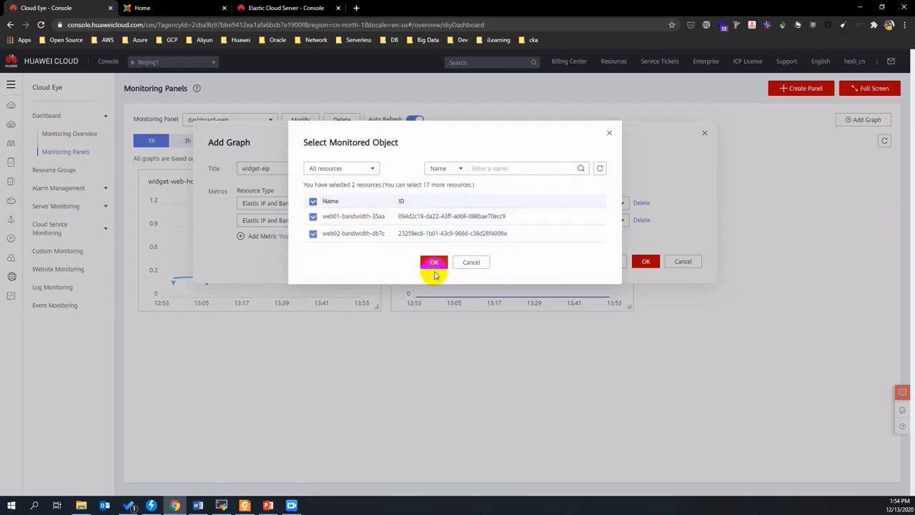
left_click(435, 263)
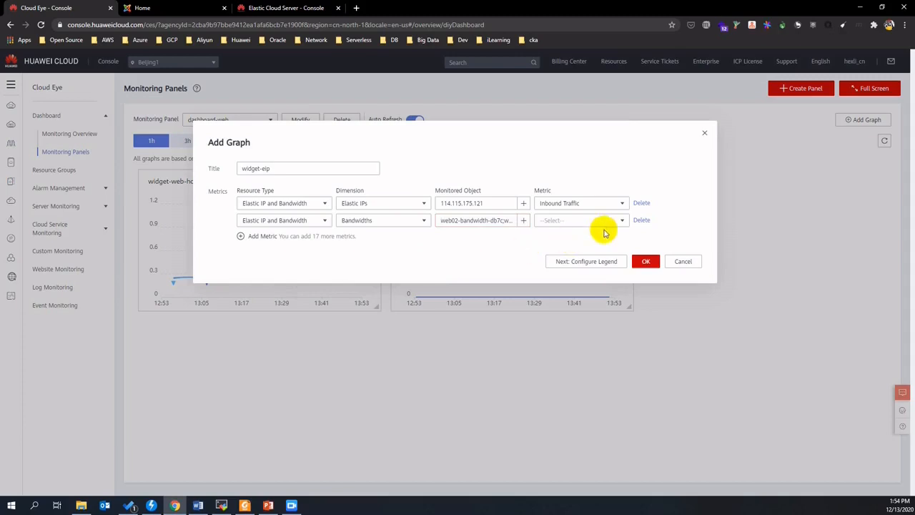
left_click(620, 221)
left_click(594, 251)
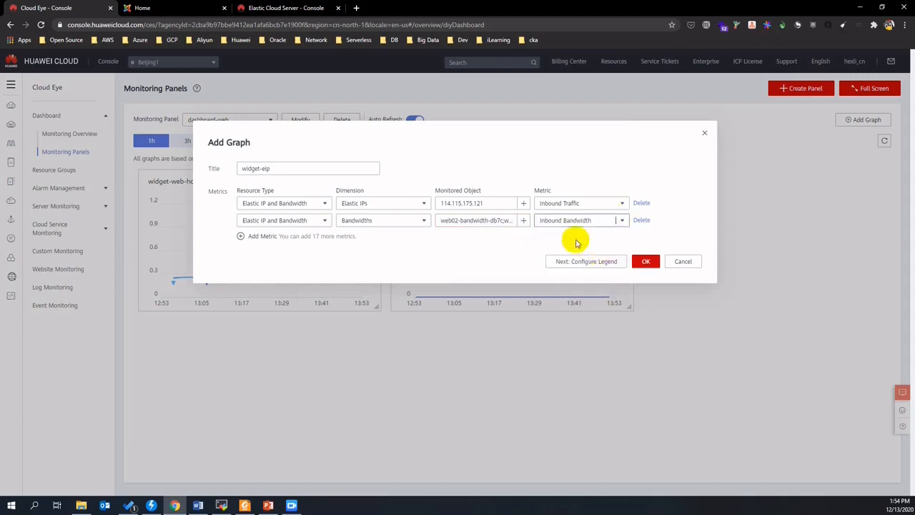
left_click(645, 263)
left_click(646, 263)
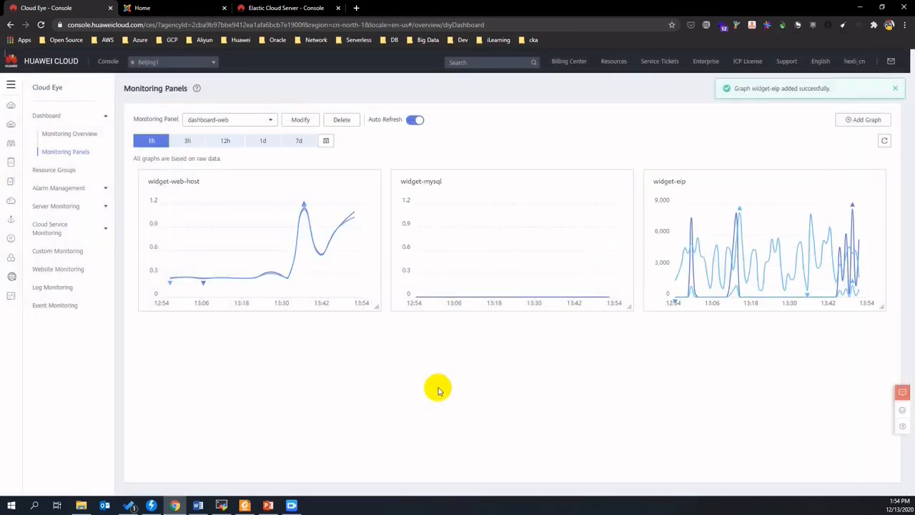
View the dashboard-web monitoring panel in full screen, then exit full screen.
left_click(896, 89)
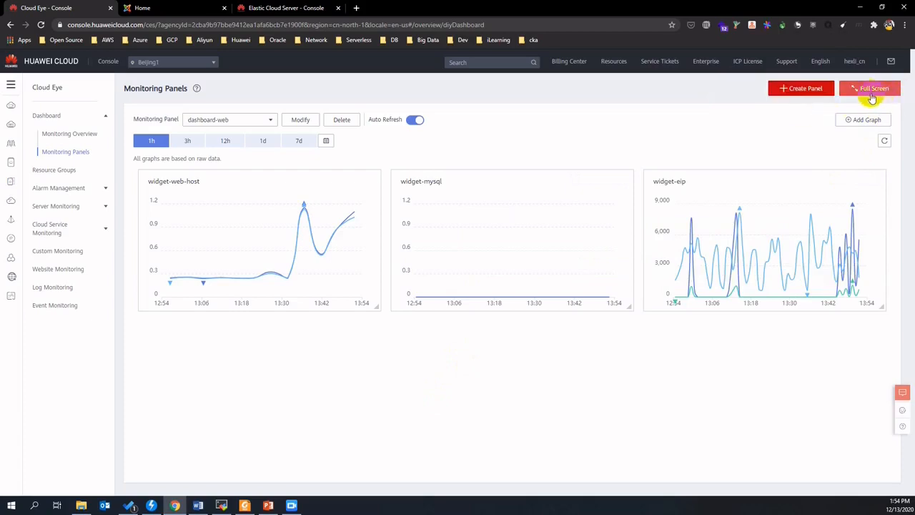
left_click(872, 97)
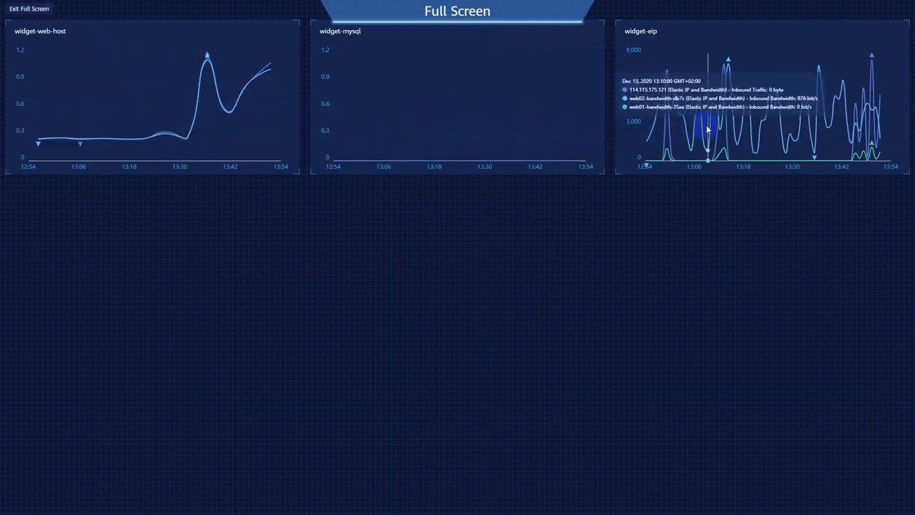
left_click(40, 10)
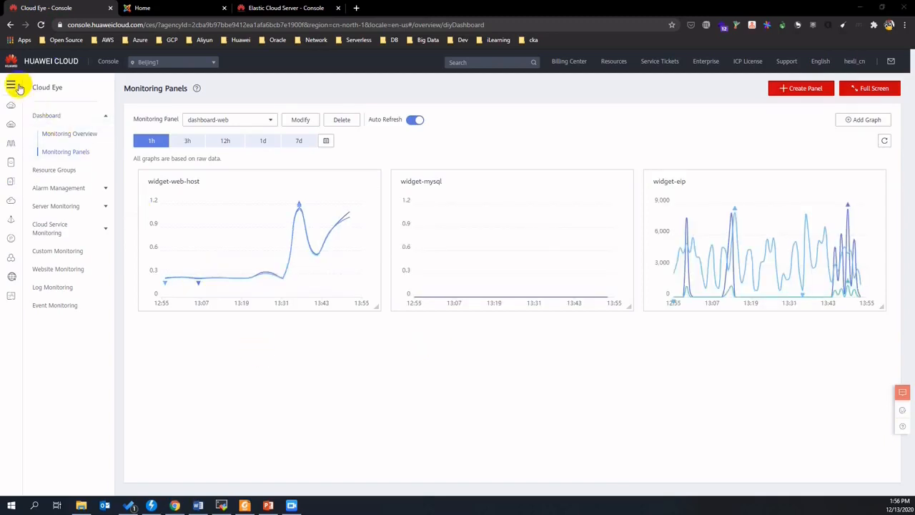
Open the Cloud Performance Test Service and go to its test projects list.
left_click(11, 85)
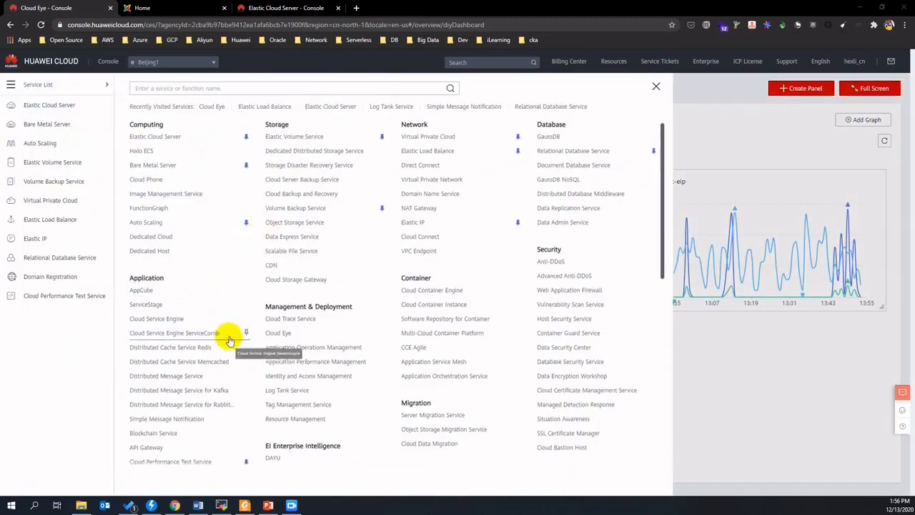
scroll(215, 365, "down", 2)
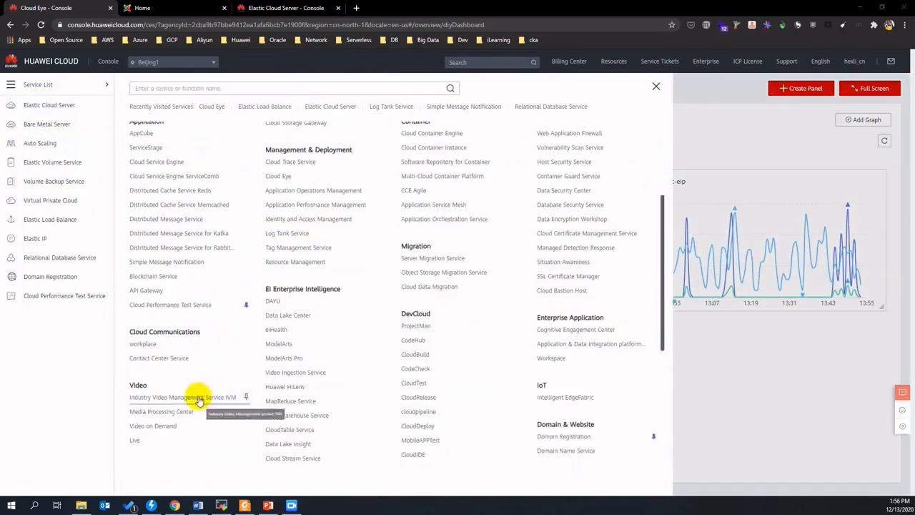
left_click(184, 306)
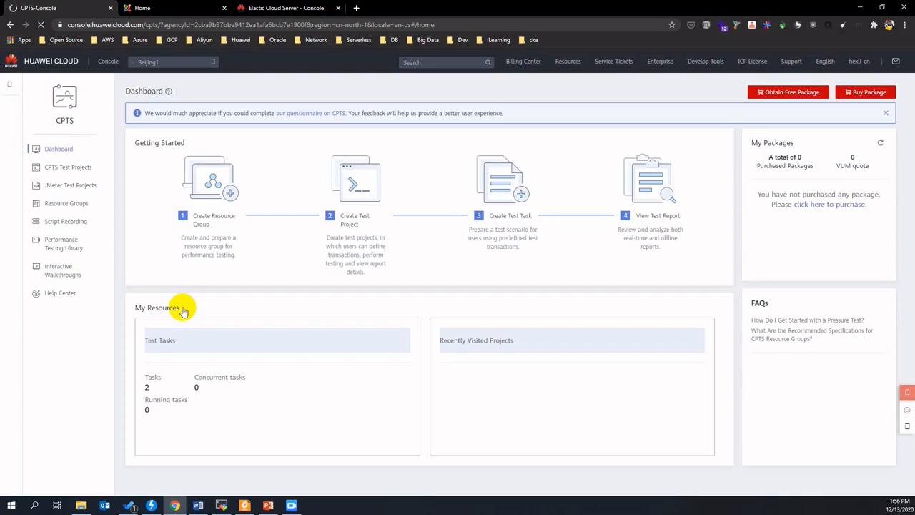
left_click(82, 166)
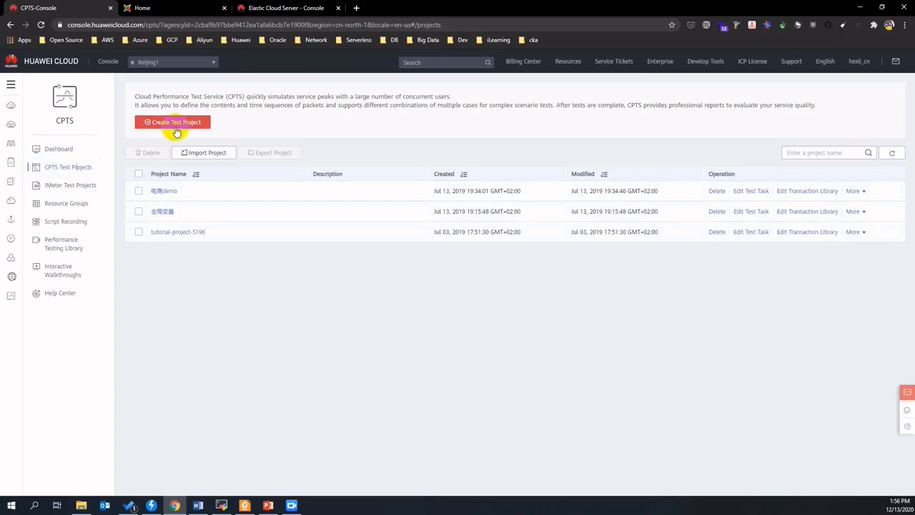
Create a CPTS test project named cpts-web and open it.
left_click(176, 124)
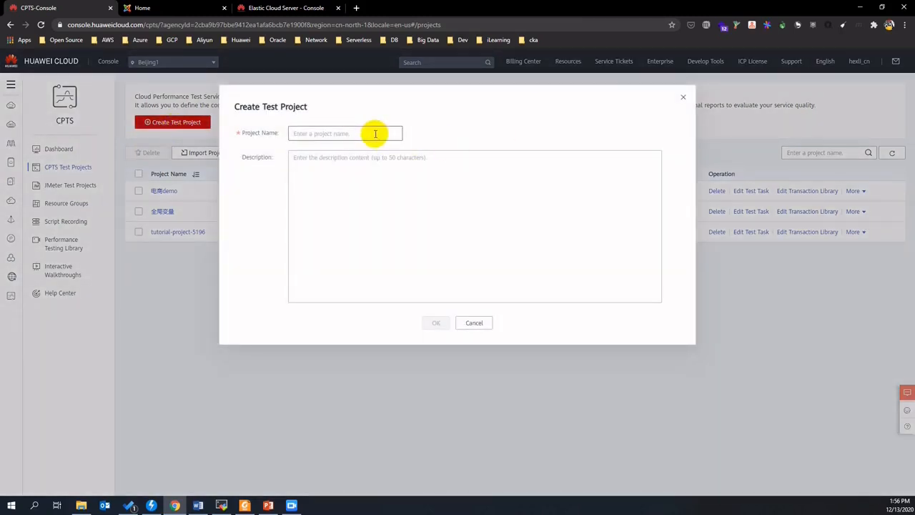
left_click(318, 135)
type("cpts-web")
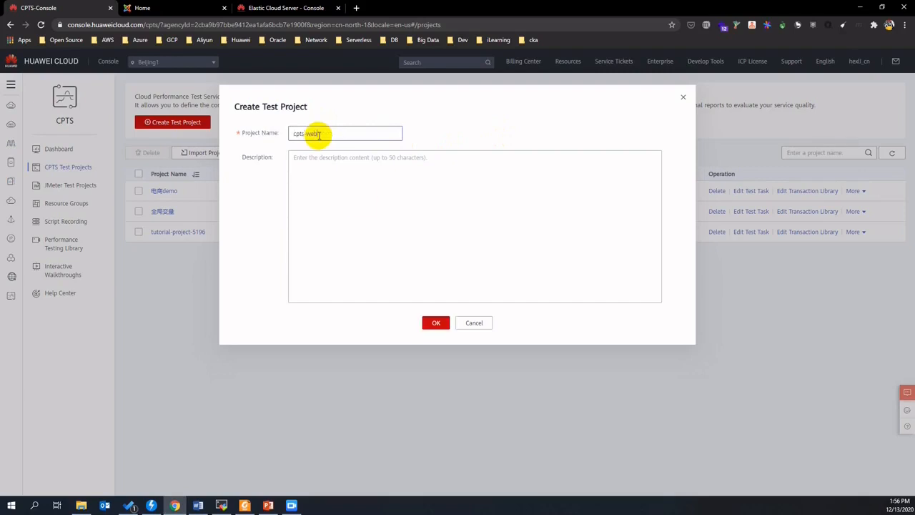
left_click(436, 323)
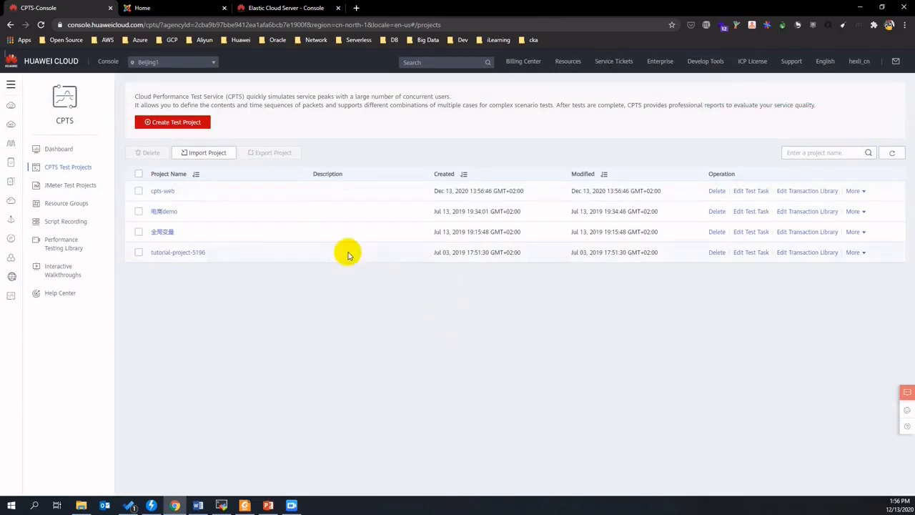
left_click(163, 192)
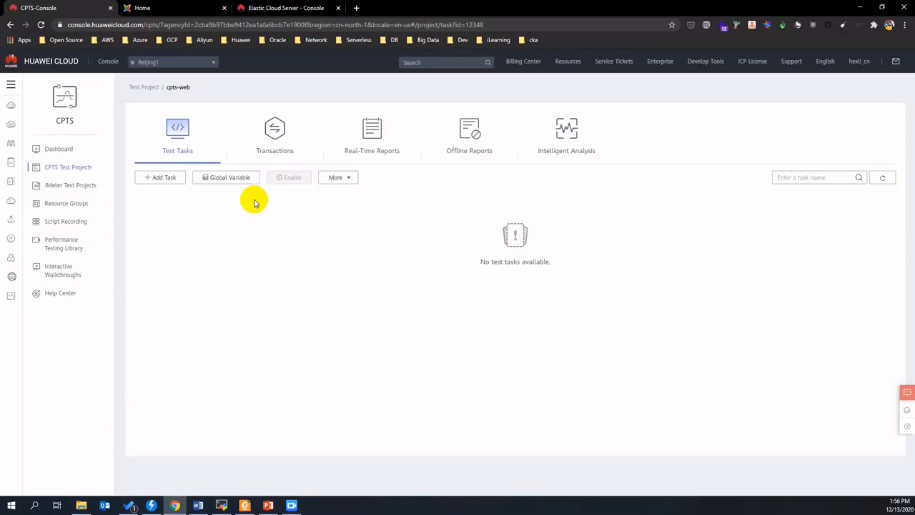
Start creating a CPTS resource group with the CPTS engine, naming it cpts-cce-web.
left_click(87, 208)
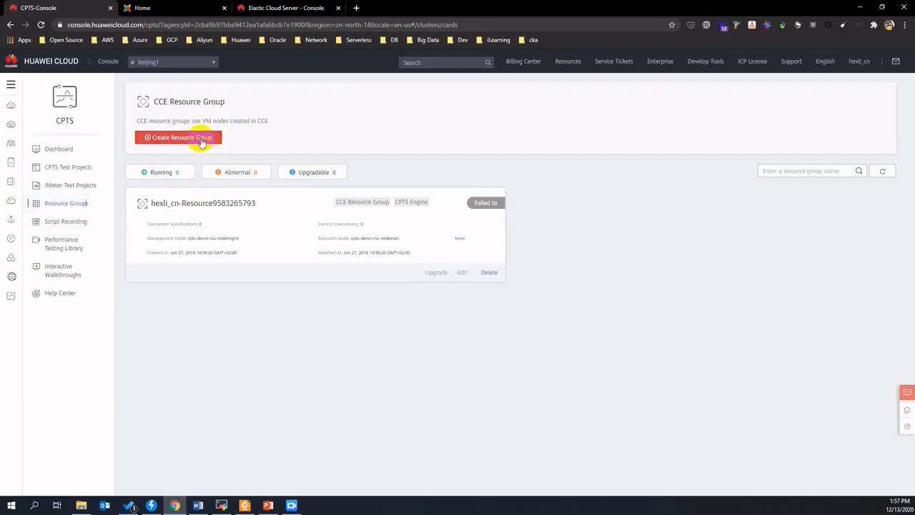
left_click(202, 140)
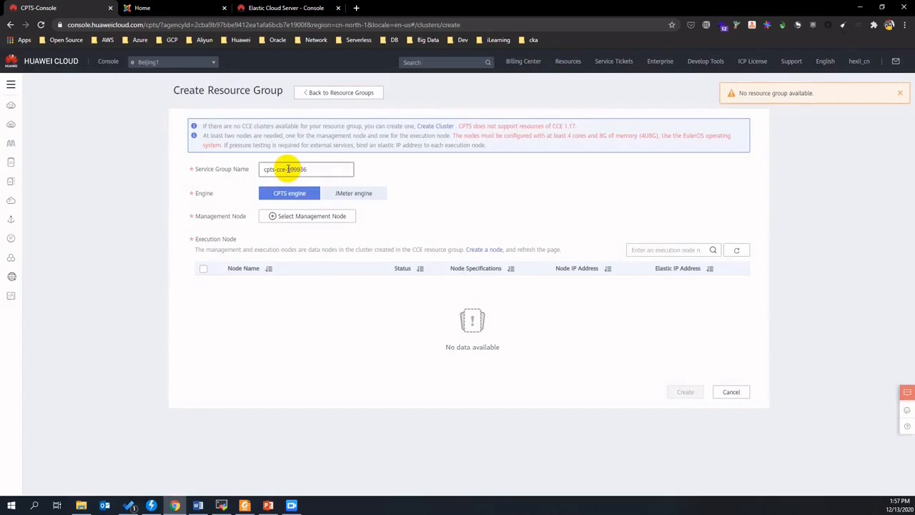
left_click(233, 170)
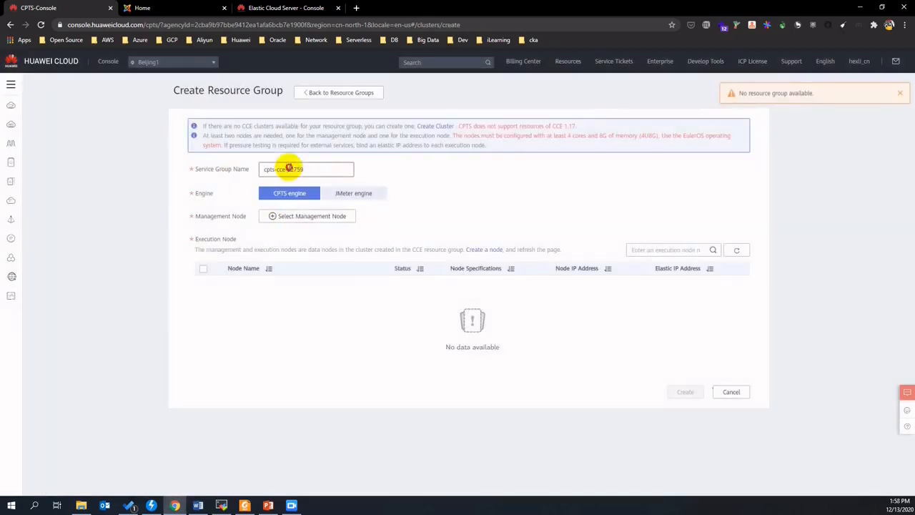
left_click_drag(289, 169, 319, 168)
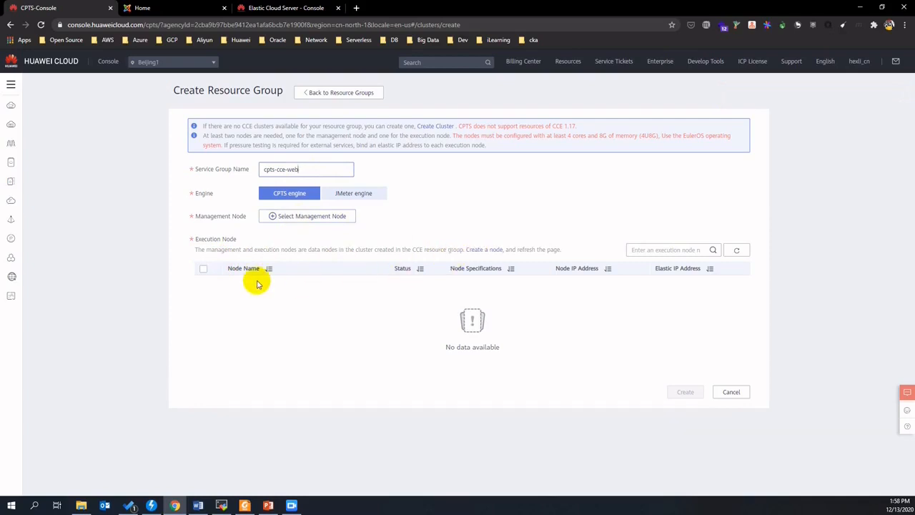
Open the Huawei Cloud console in a new browser tab and go to Cloud Container Engine.
left_click(356, 8)
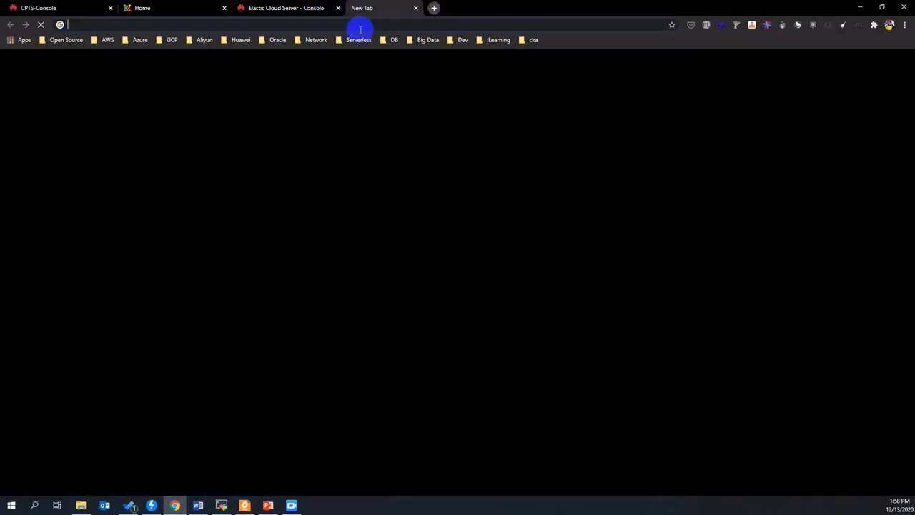
type("we")
key("BackSpace")
key("BackSpace")
type("huawei")
key("Return")
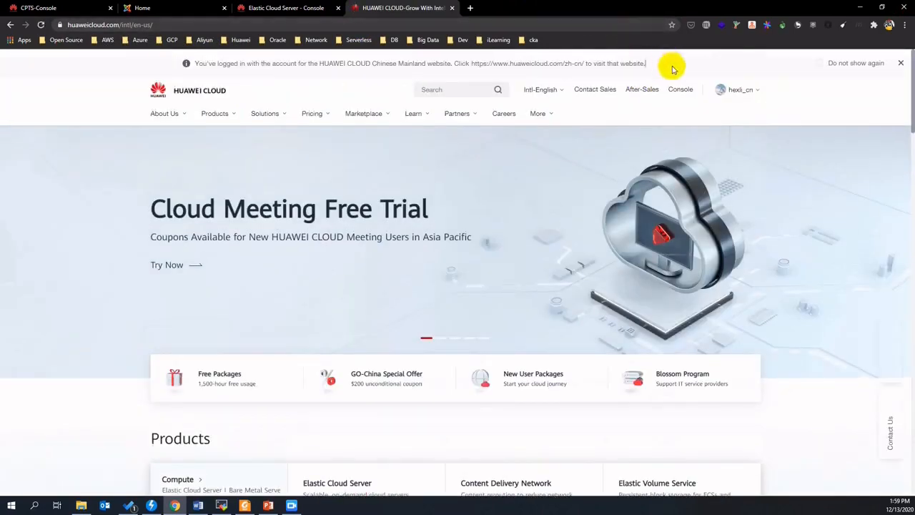
left_click(677, 90)
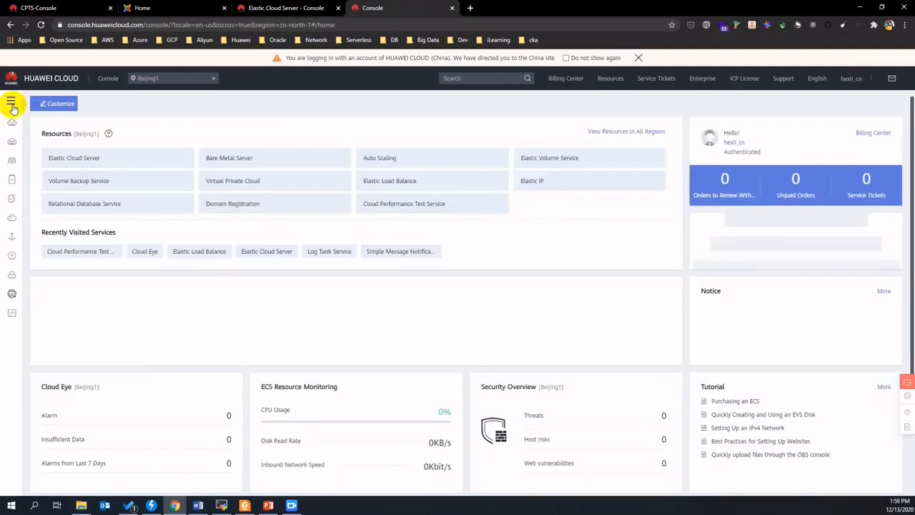
left_click(12, 103)
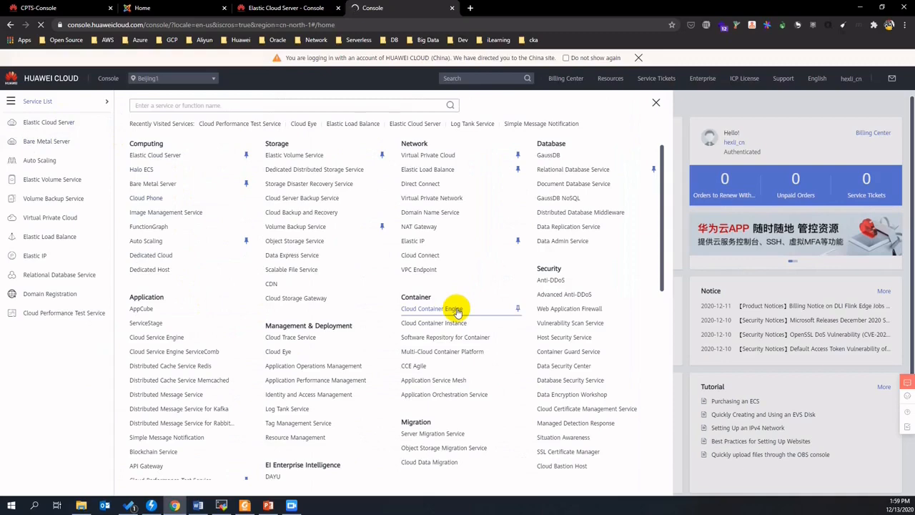
left_click(458, 313)
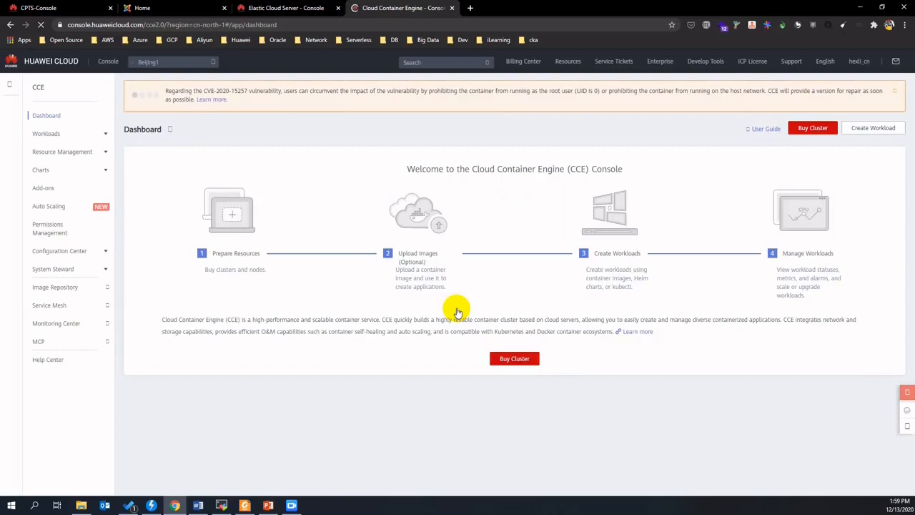
Start buying a pay-per-use cluster named cpts-cce in region CN North-Beijing1.
left_click(514, 359)
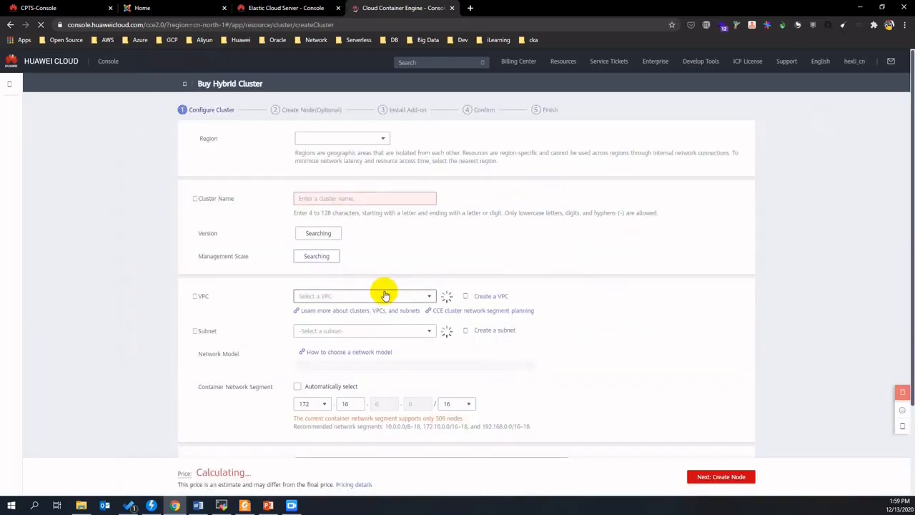
left_click(387, 141)
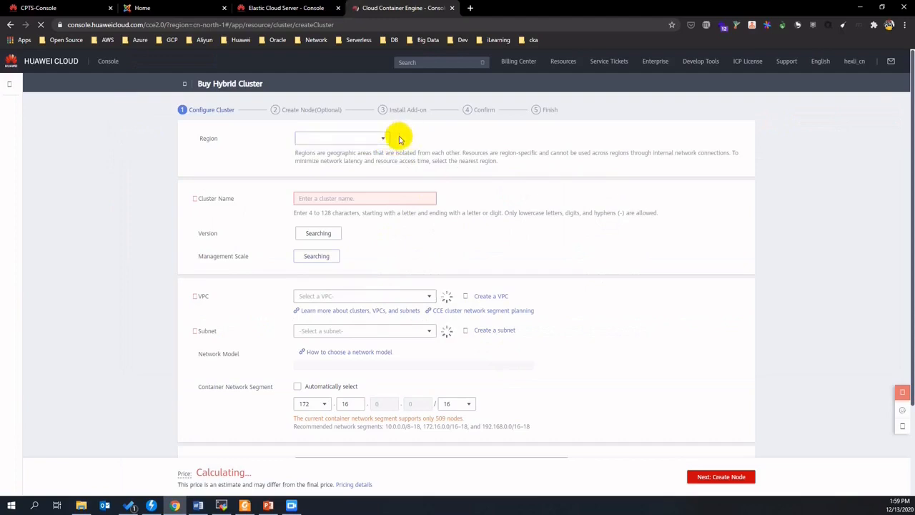
left_click(383, 138)
left_click(429, 141)
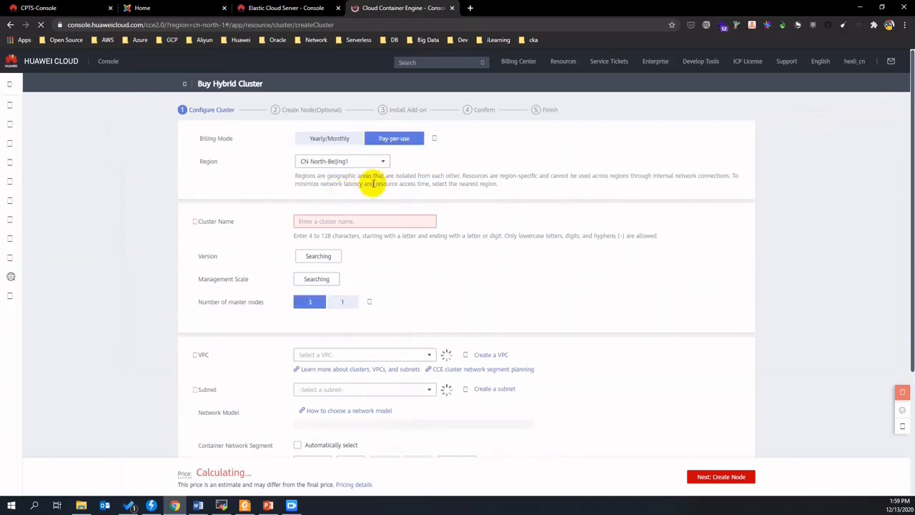
left_click(382, 221)
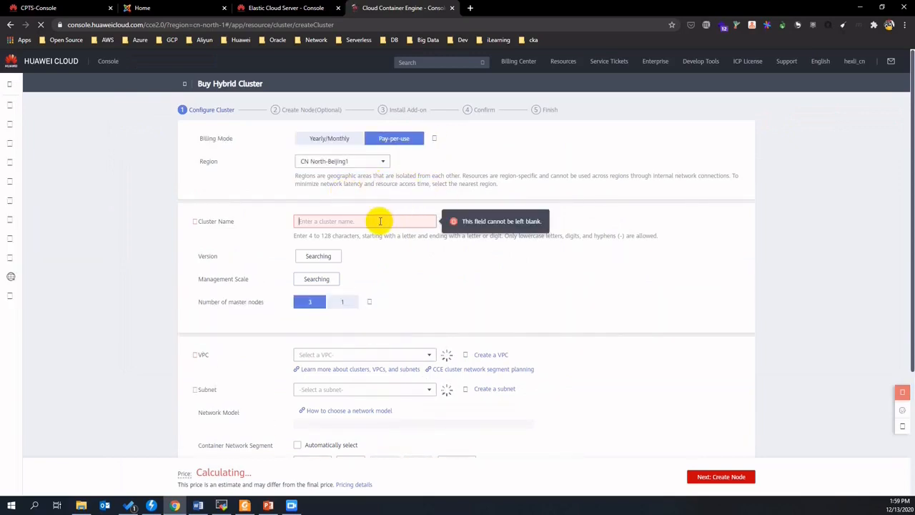
type("c")
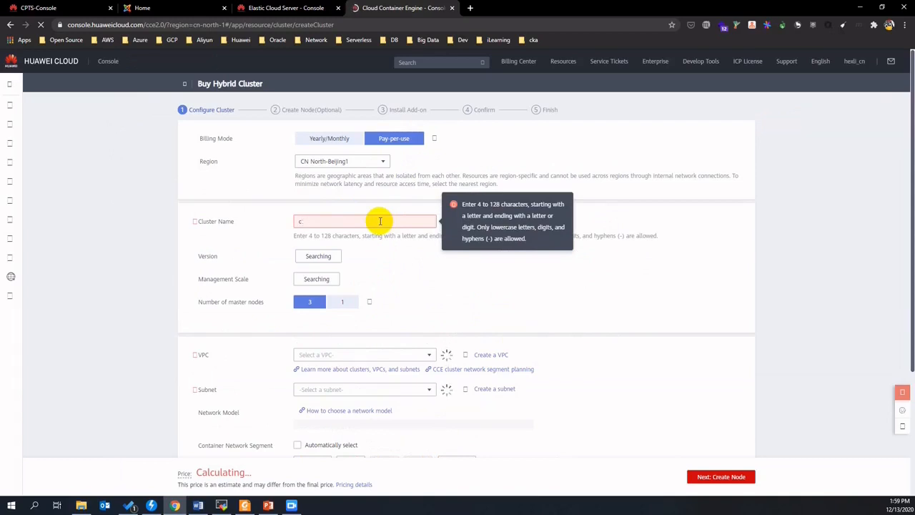
type("pts-cce")
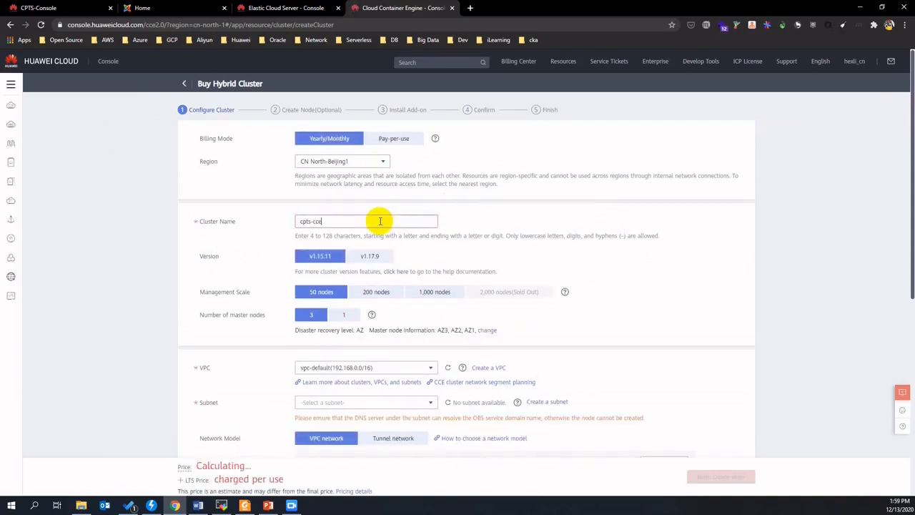
left_click(397, 138)
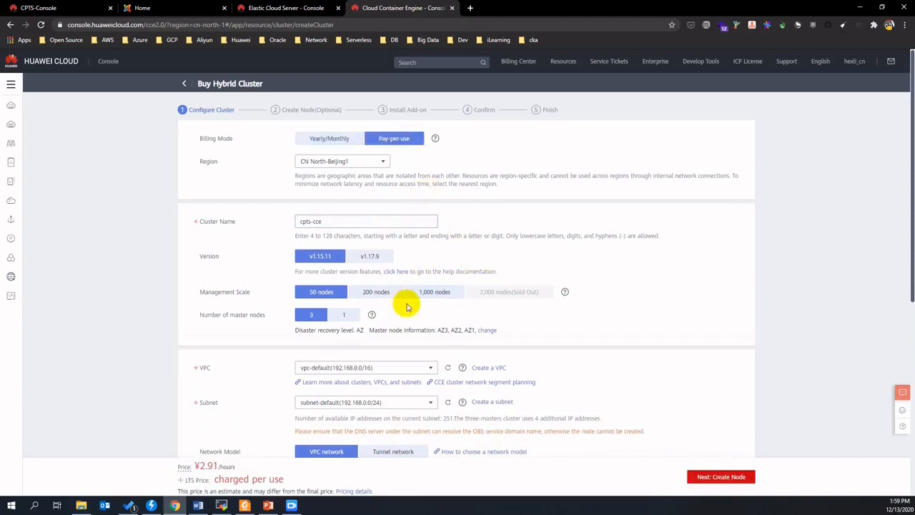
Set the cluster to one master node, acknowledge the single-master constraints, and select the vpc-web VPC.
left_click(348, 315)
left_click(299, 347)
scroll(422, 354, "down", 1)
left_click(425, 354)
left_click(417, 370)
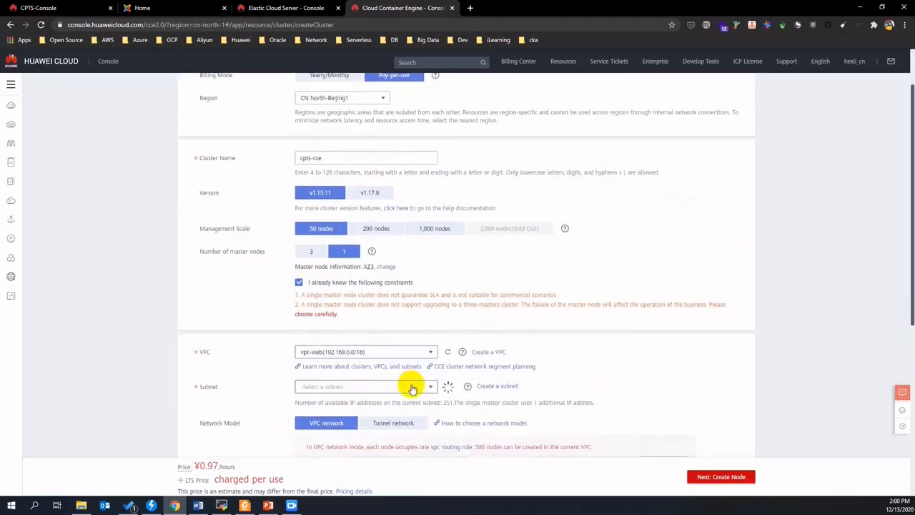
Choose the Tunnel network model with automatic container network segment, then continue to node creation.
scroll(422, 404, "down", 1)
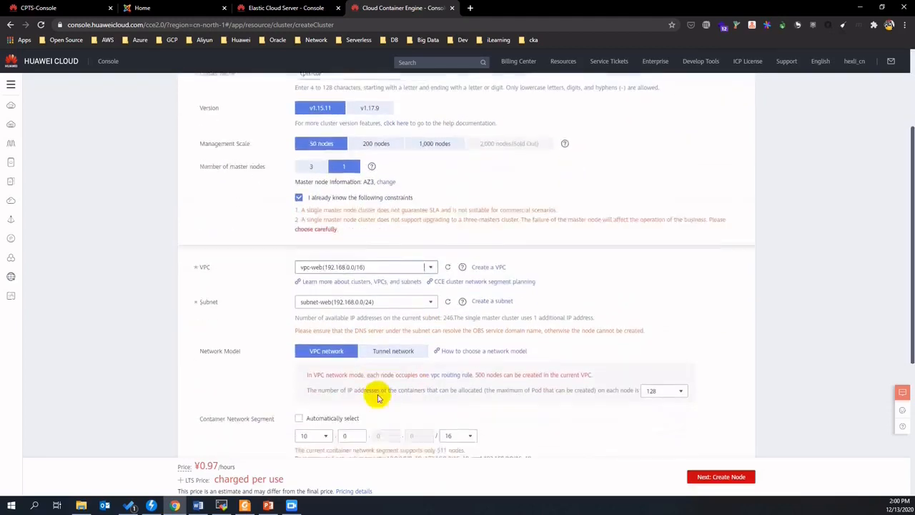
scroll(379, 399, "down", 1)
left_click(394, 310)
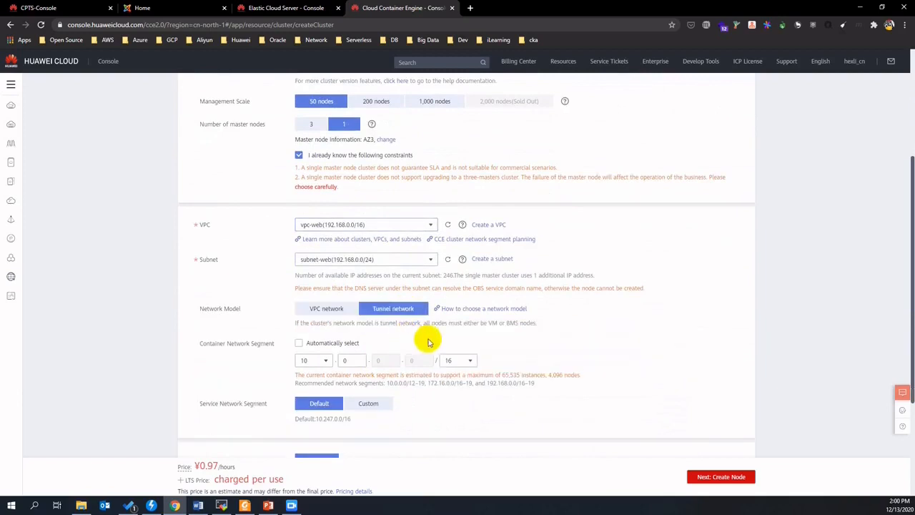
left_click(301, 343)
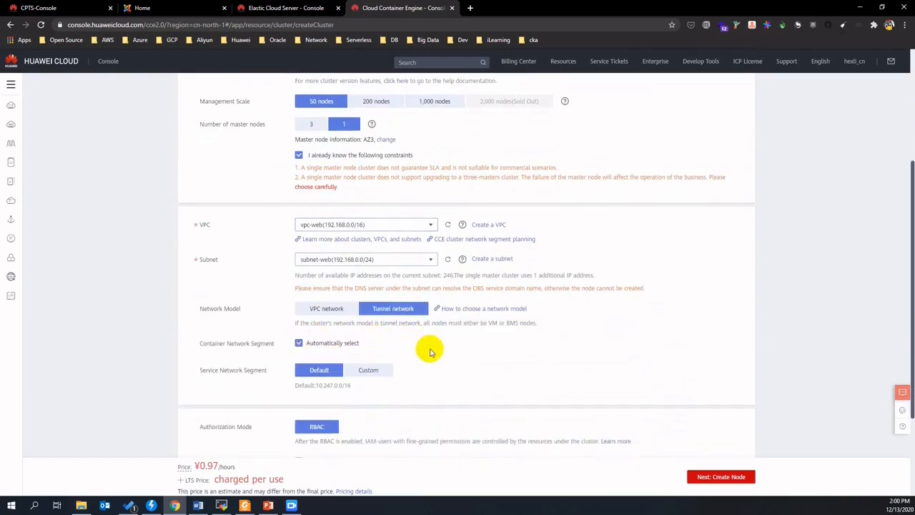
scroll(409, 385, "down", 2)
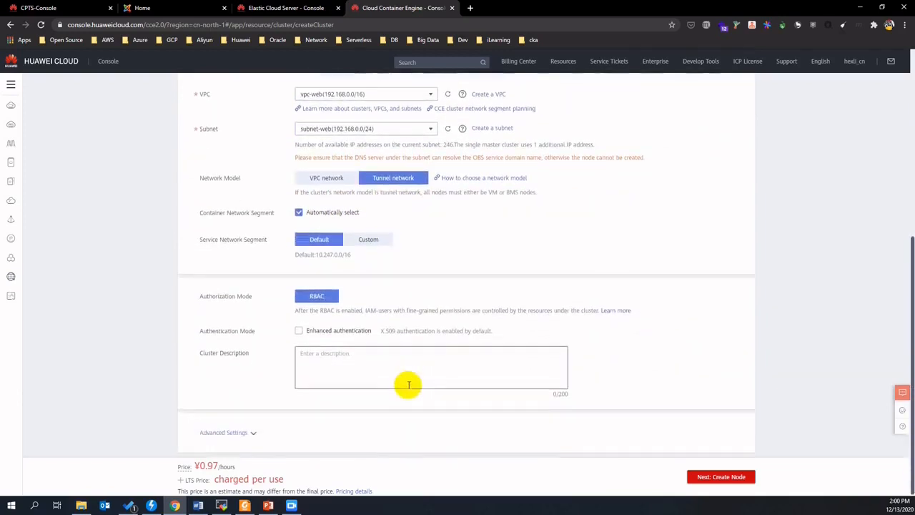
scroll(407, 384, "up", 4)
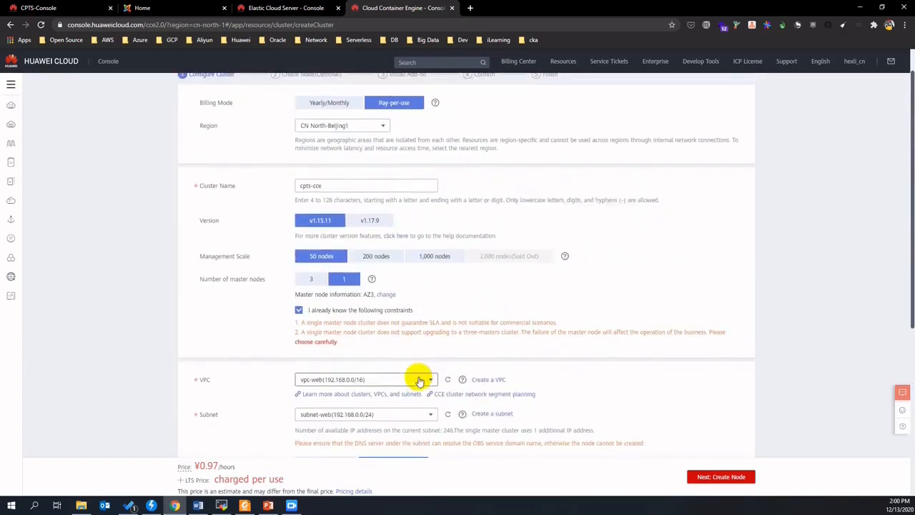
scroll(540, 337, "up", 1)
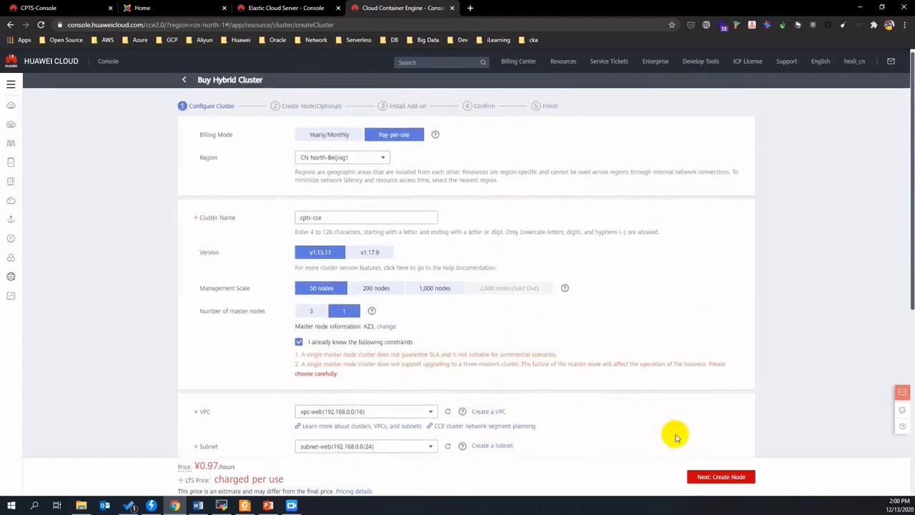
left_click(721, 474)
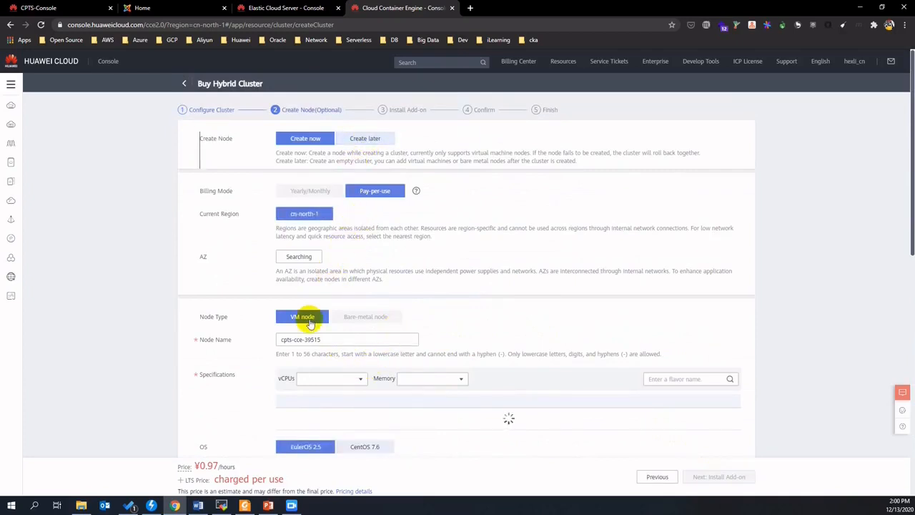
Name the node cpts-cce-node and choose the s3.xlarge.2 flavor with 4 cores and 8 GB.
left_click(304, 340)
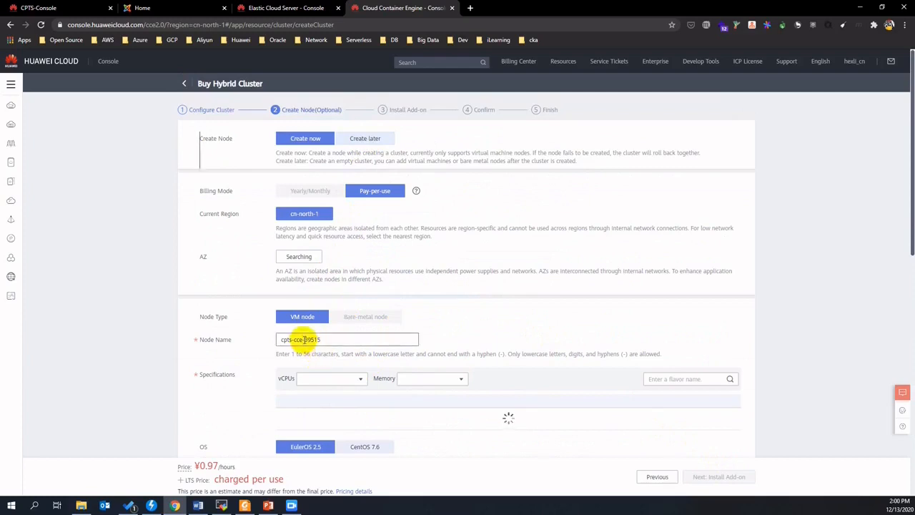
left_click_drag(306, 340, 341, 338)
key("BackSpace")
type("node")
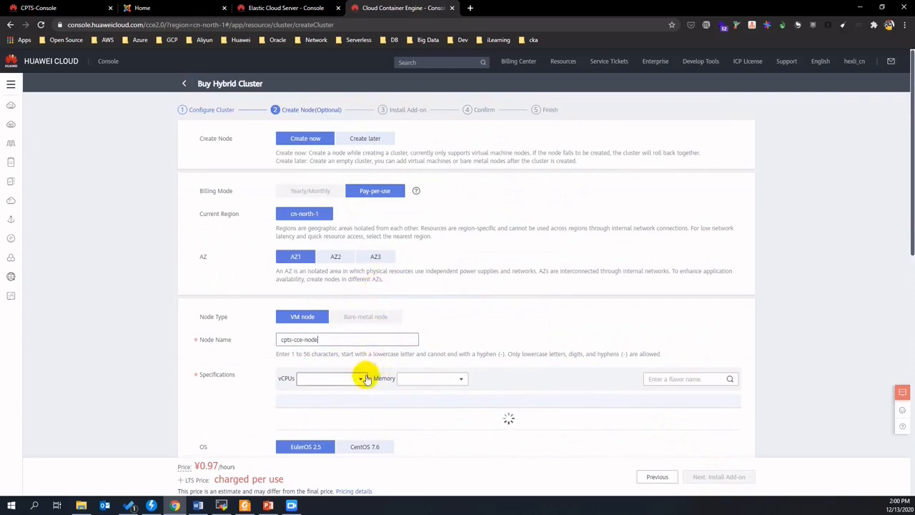
scroll(427, 330, "down", 2)
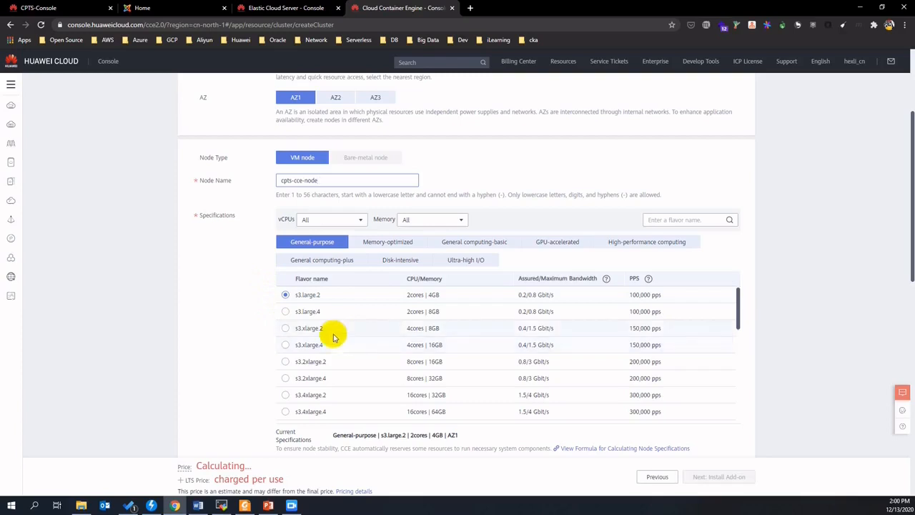
left_click(286, 327)
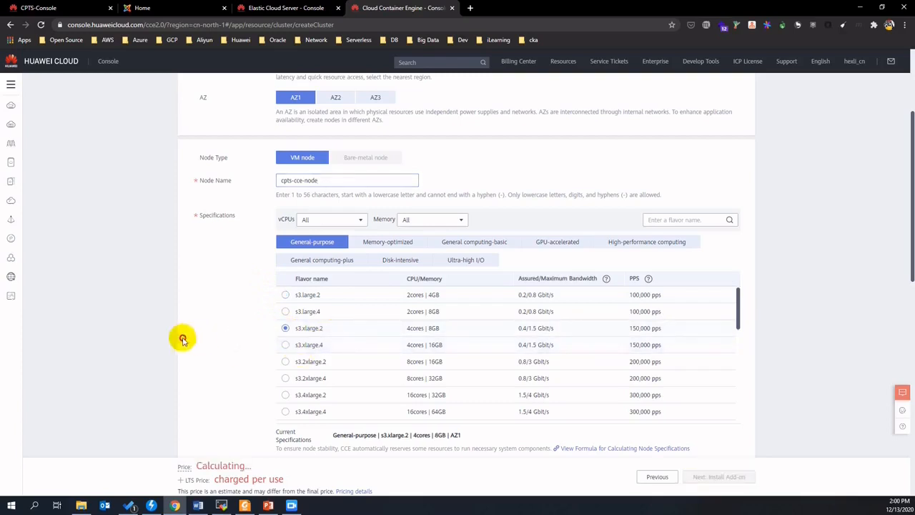
Set the node's EIP to automatically assigned with 10 Mbit/s bandwidth.
scroll(211, 356, "down", 3)
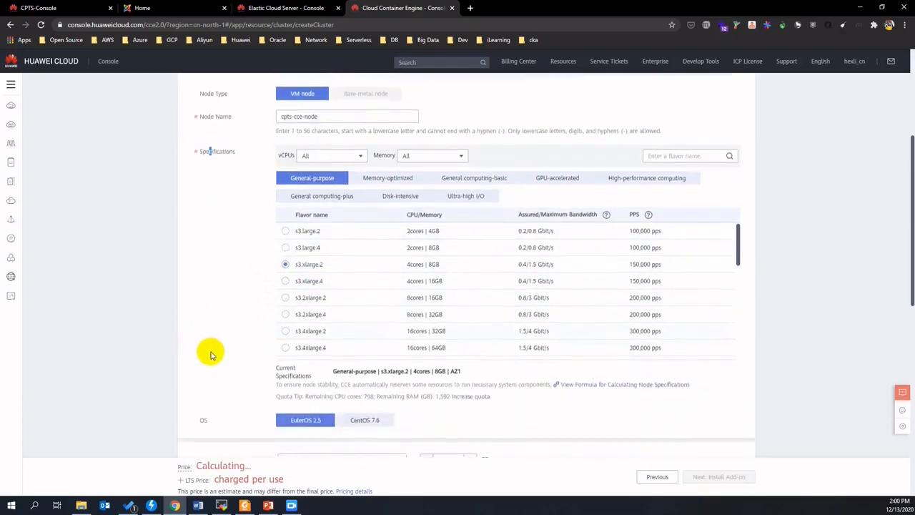
scroll(343, 367, "down", 2)
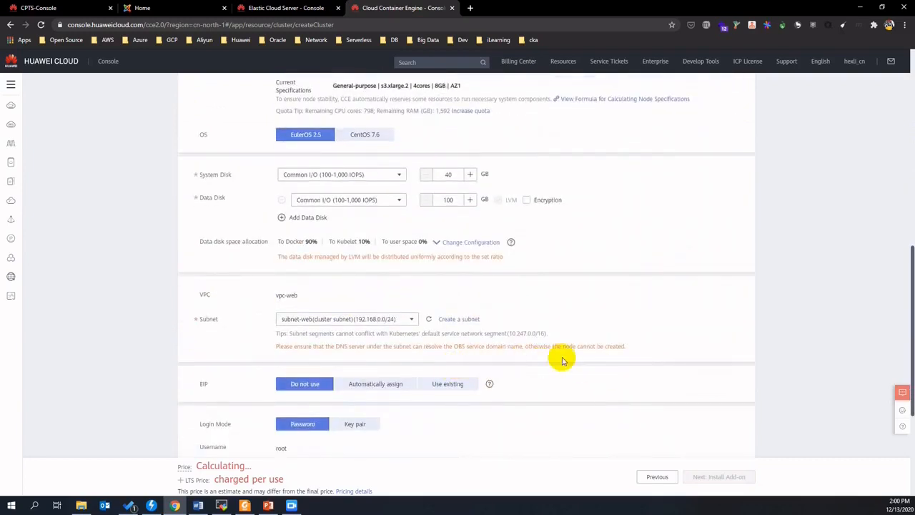
scroll(558, 365, "down", 1)
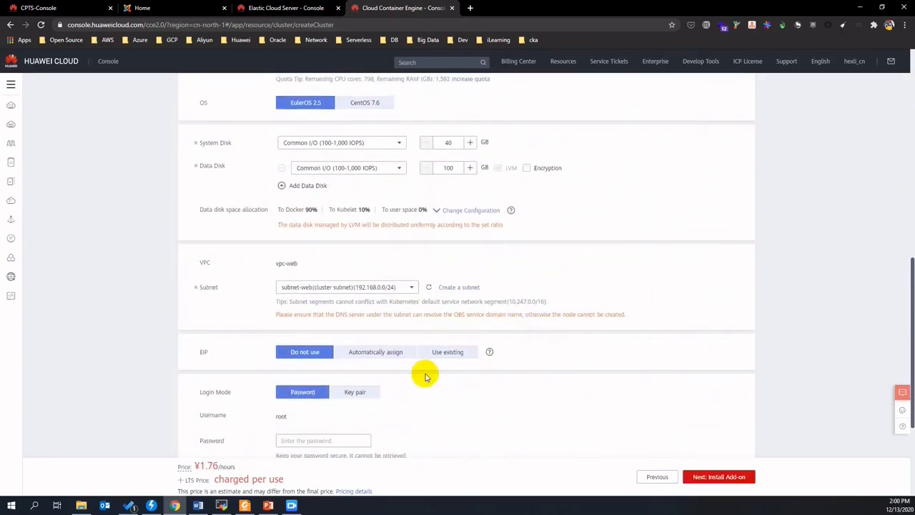
scroll(397, 393, "down", 1)
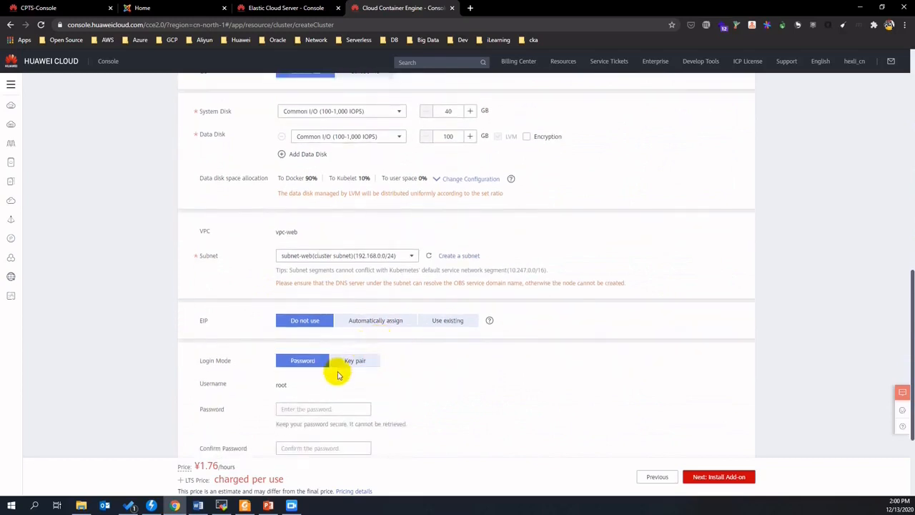
left_click(399, 326)
double_click(279, 443)
type("10")
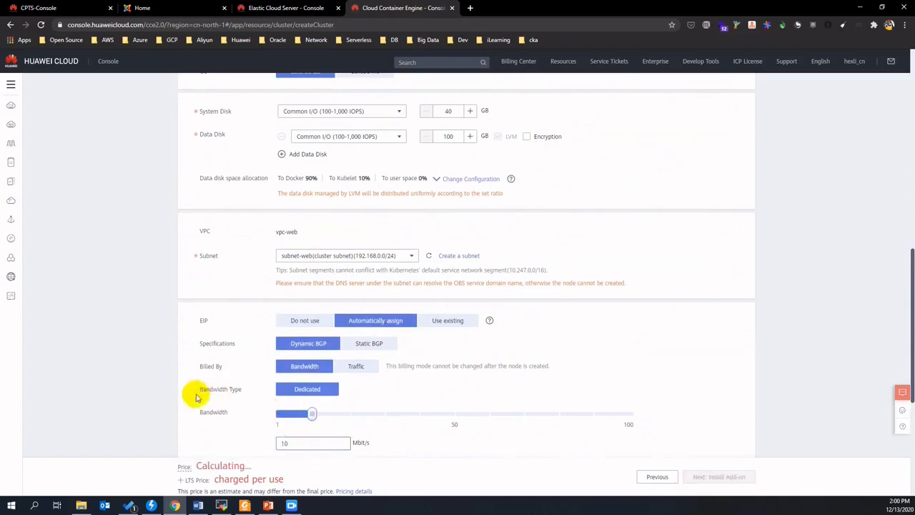
Switch the node login mode to key pair, choose sshkey-demo, and acknowledge having its private key file.
scroll(123, 384, "down", 3)
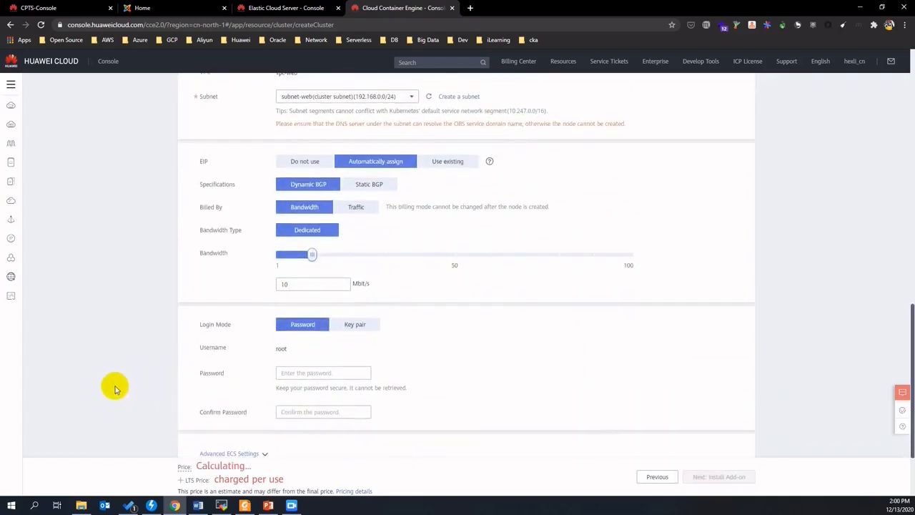
left_click(286, 373)
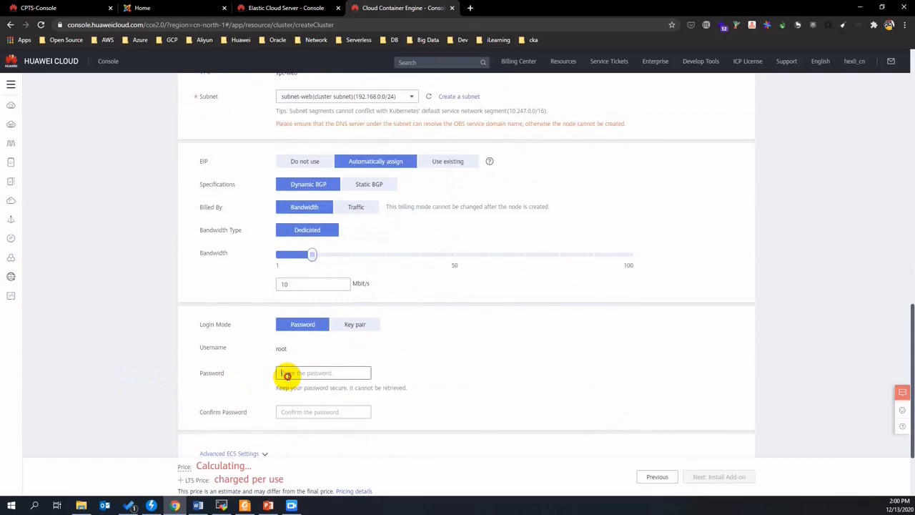
left_click(357, 323)
left_click(350, 349)
left_click(343, 363)
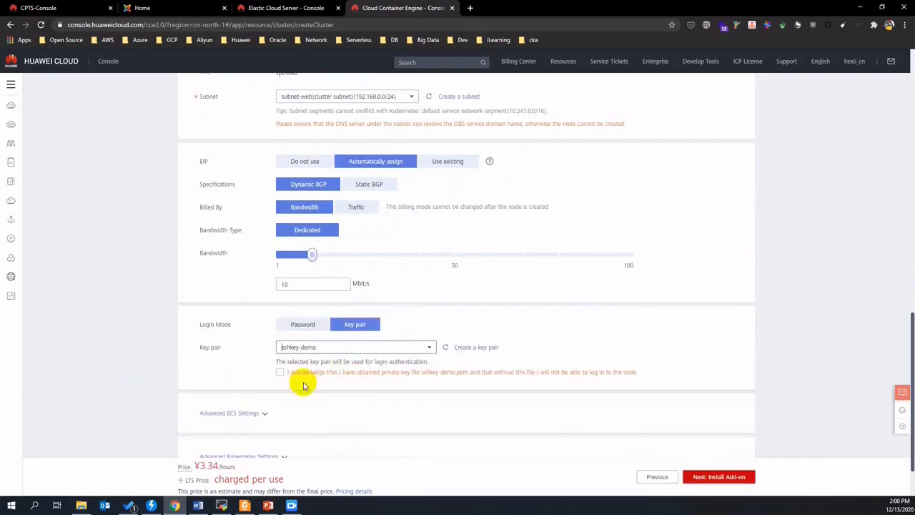
left_click(280, 372)
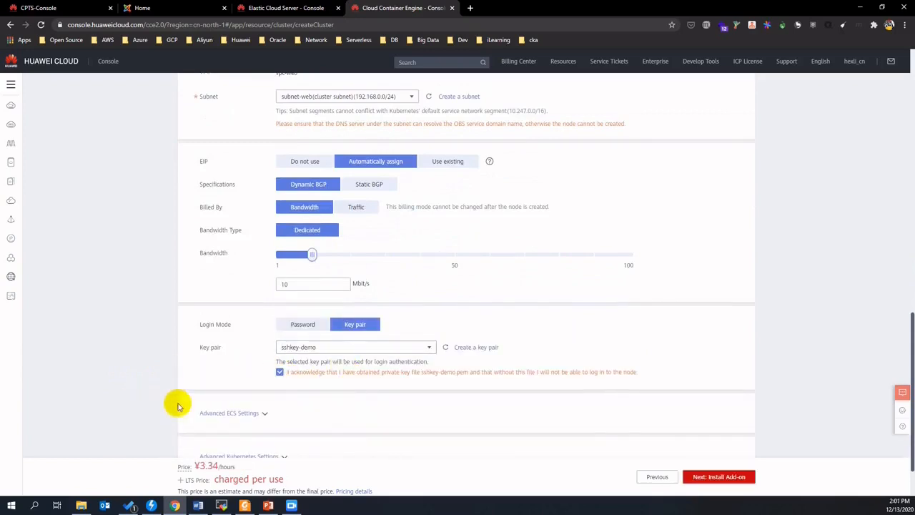
Set the number of nodes to create to 2.
scroll(174, 404, "down", 1)
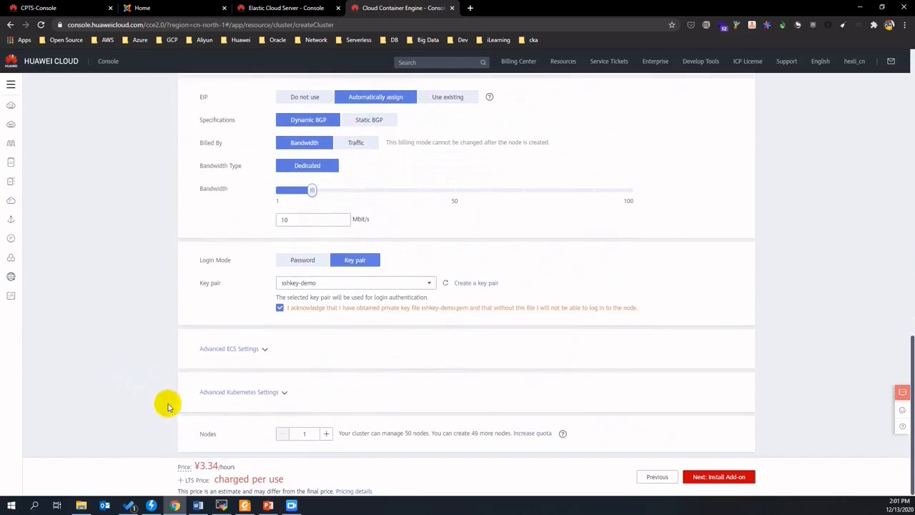
left_click(326, 433)
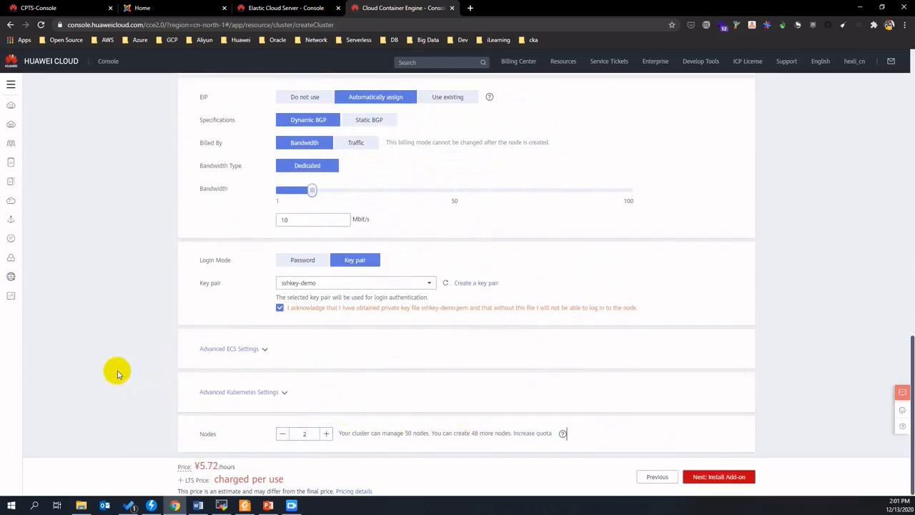
scroll(117, 375, "up", 3)
scroll(150, 361, "up", 3)
scroll(329, 301, "up", 4)
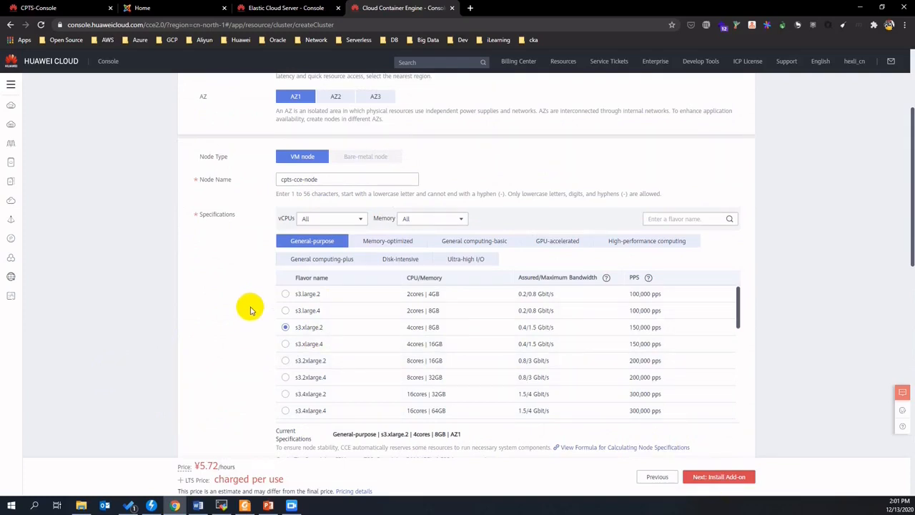
Proceed past the add-on installation and confirmation pages to submit the cluster creation.
left_click(720, 477)
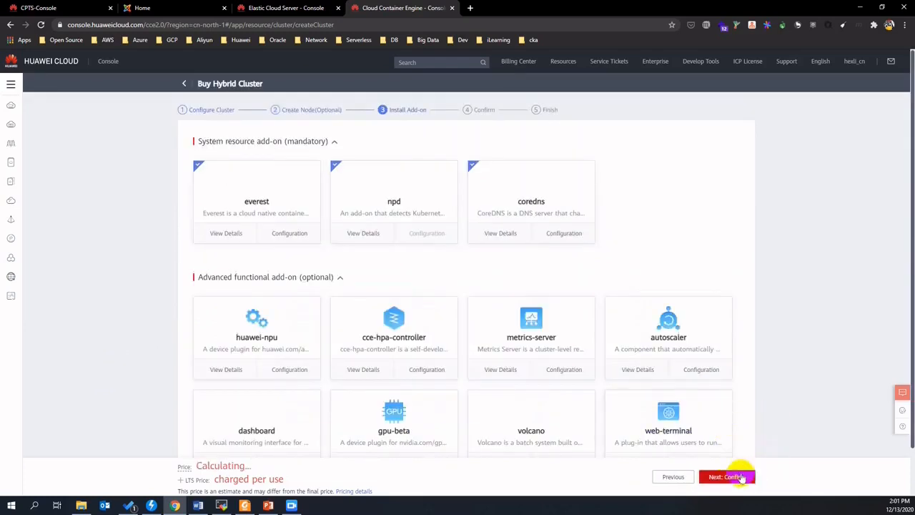
left_click(741, 477)
left_click(203, 259)
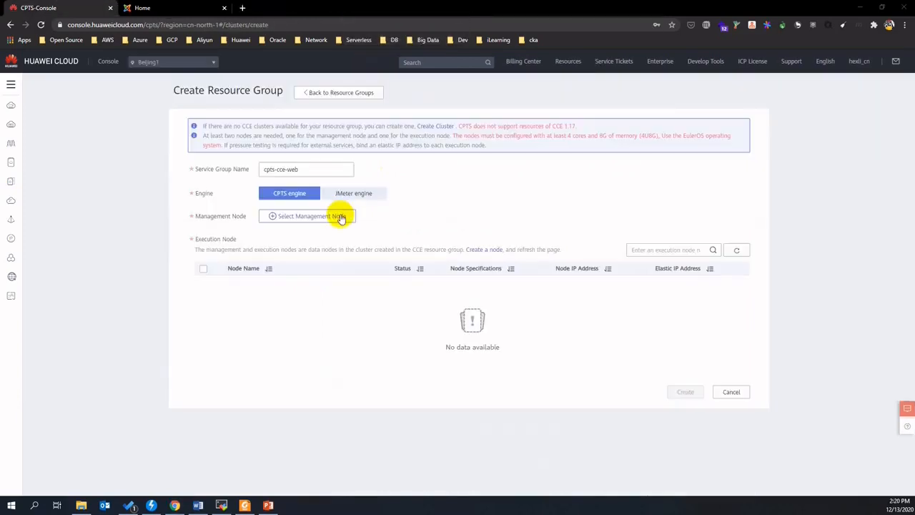
Pick cpts-cce-node-cn5at as management node and cpts-cce-node-xmabl as execution node, then create the cpts-cce-web resource group.
left_click(337, 212)
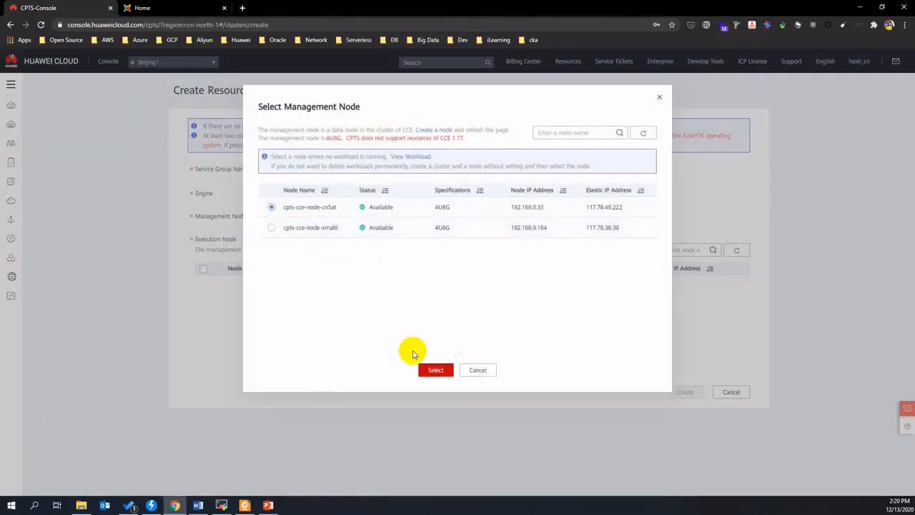
left_click(436, 371)
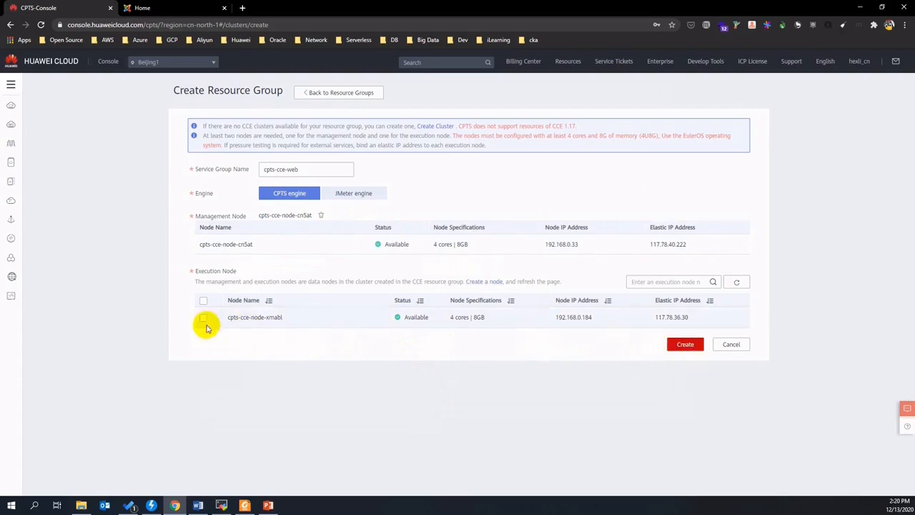
left_click(204, 303)
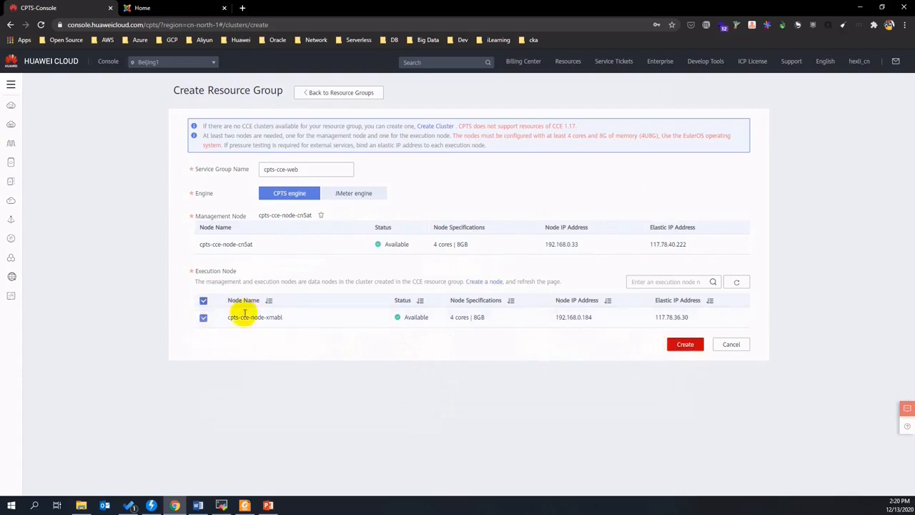
left_click(687, 345)
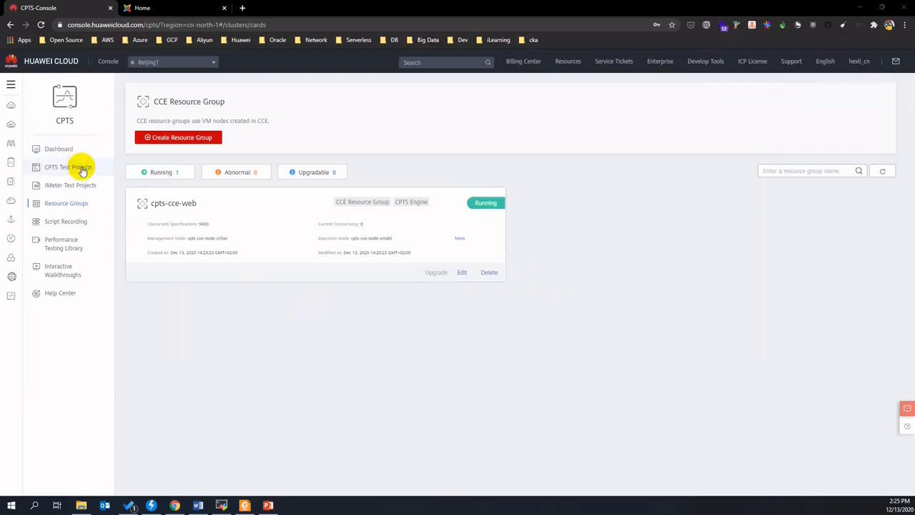
Open the cpts-web test project and add a Normal transaction named open.
left_click(82, 168)
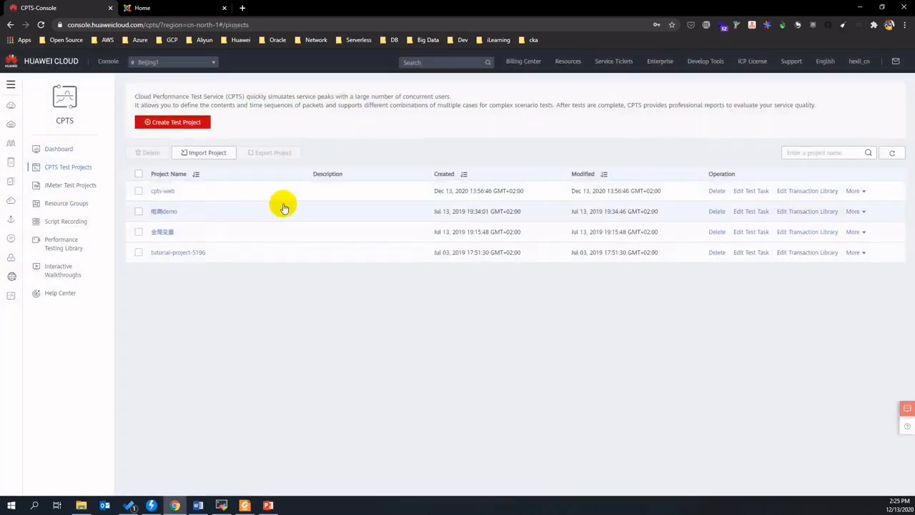
left_click(756, 192)
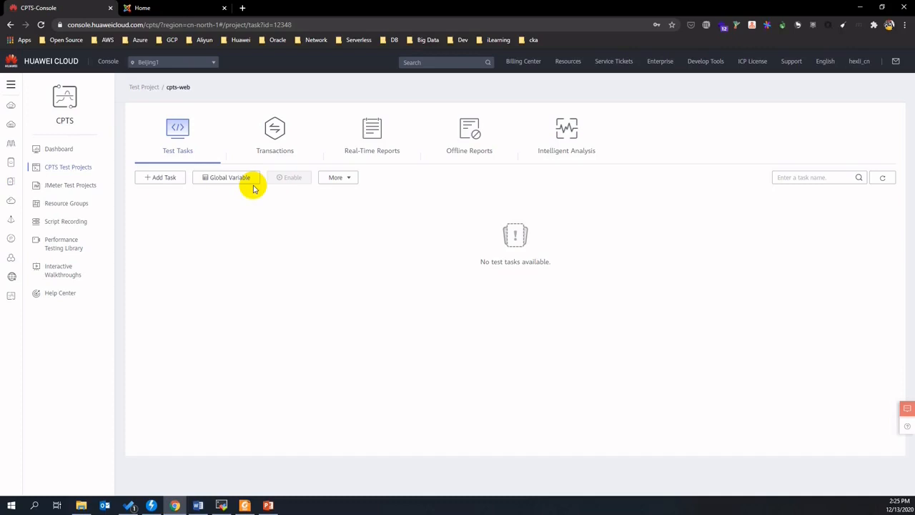
left_click(177, 178)
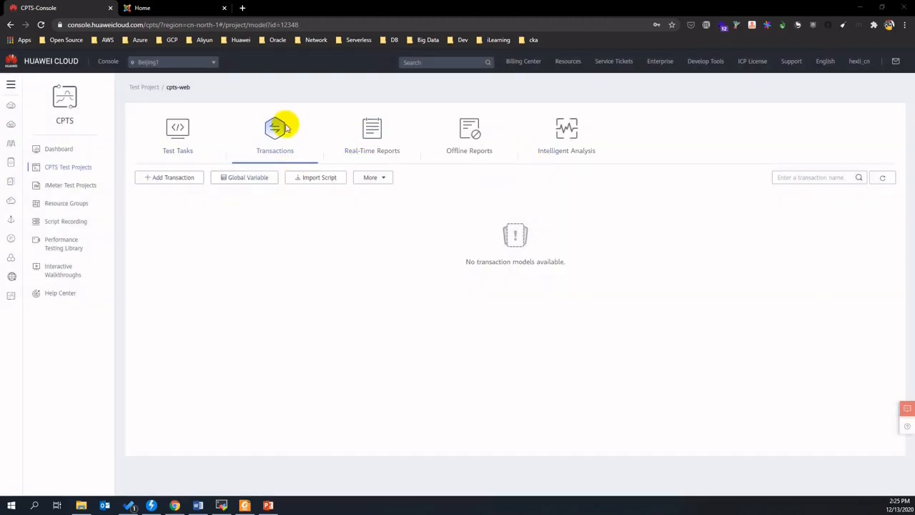
left_click(194, 179)
left_click(437, 132)
type("open")
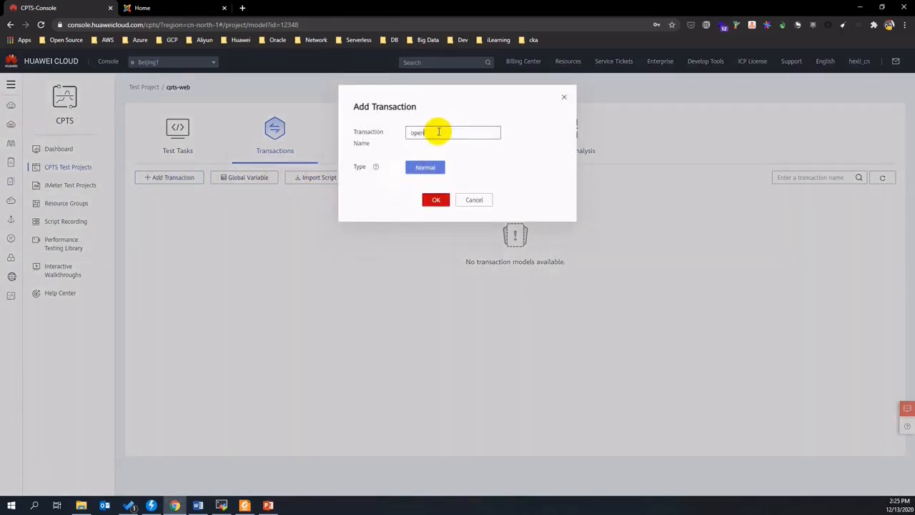
left_click(438, 201)
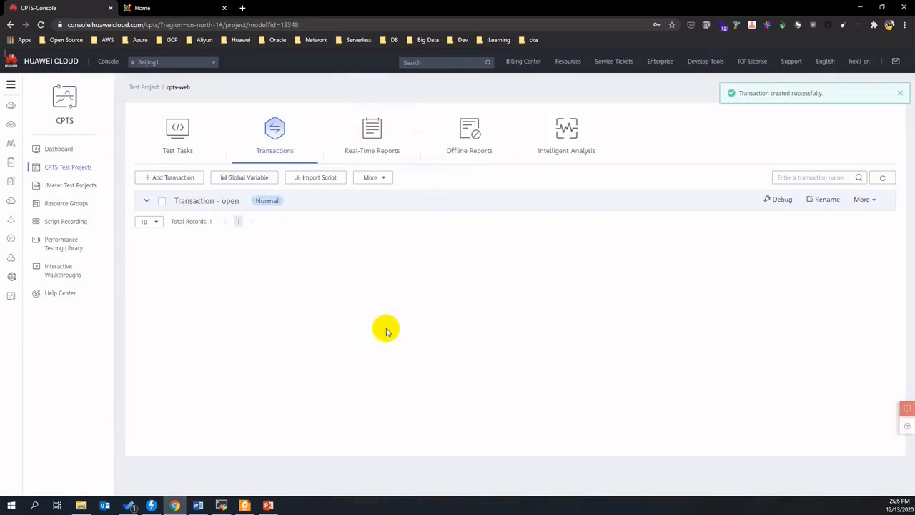
Add a request to the open transaction and rename it Msg-open.
left_click(147, 200)
left_click(512, 238)
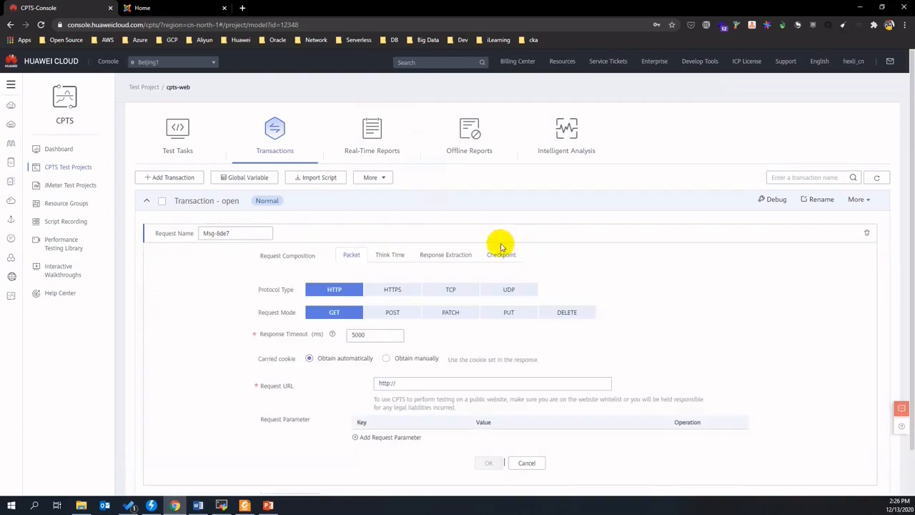
scroll(254, 254, "down", 1)
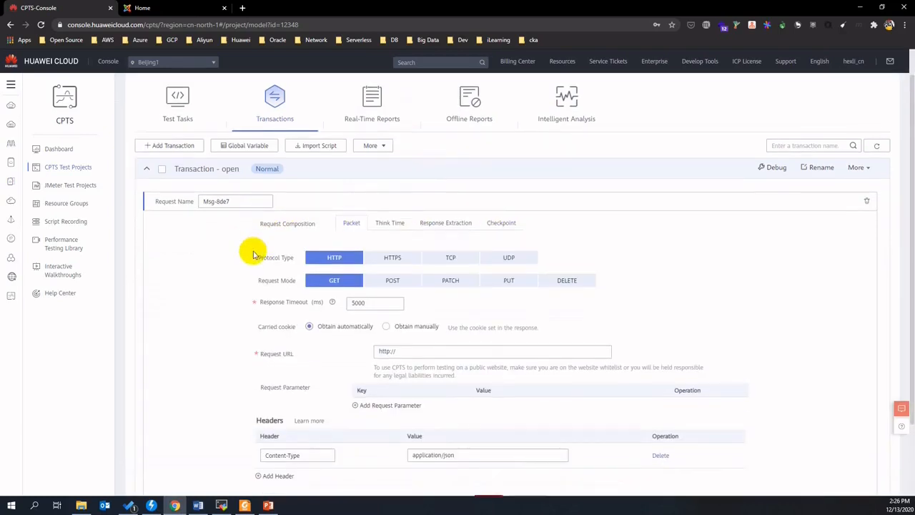
double_click(220, 201)
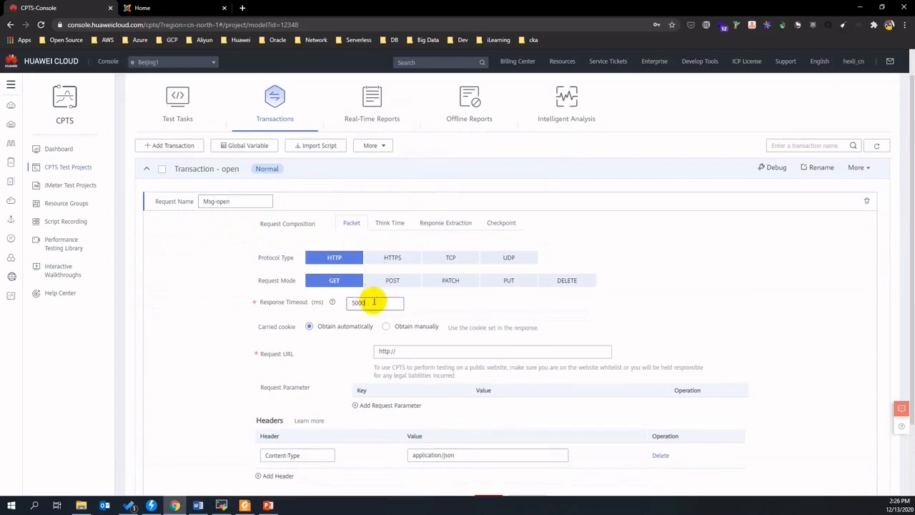
left_click(414, 352)
left_click(175, 7)
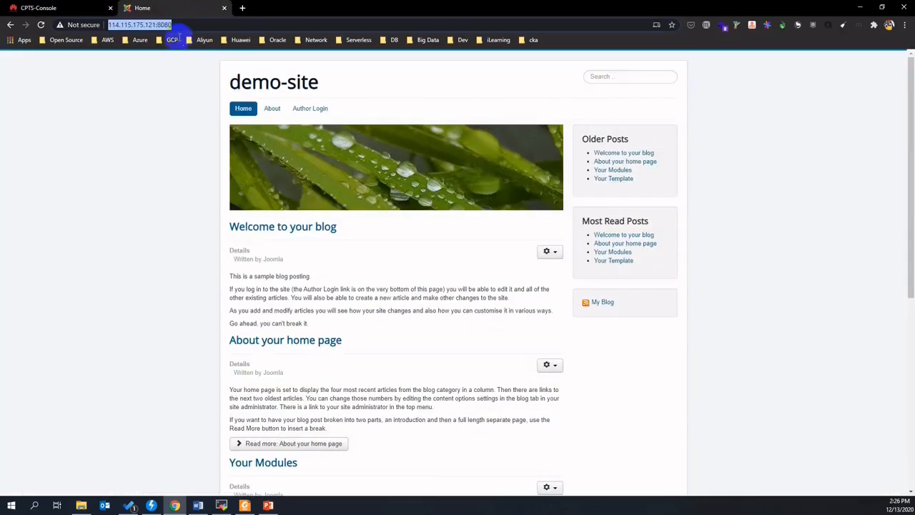
left_click(58, 7)
left_click_drag(415, 321, 343, 317)
type("http://114.115.175.121:8080/")
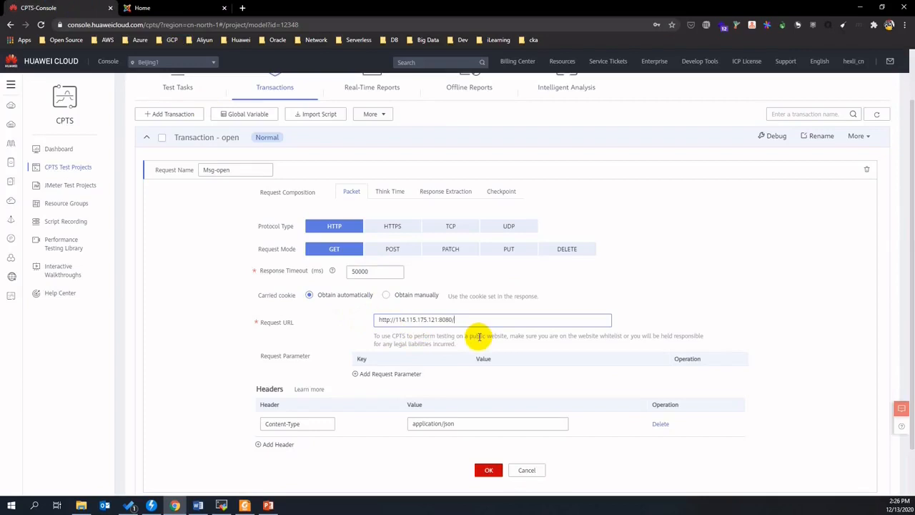
scroll(479, 337, "down", 1)
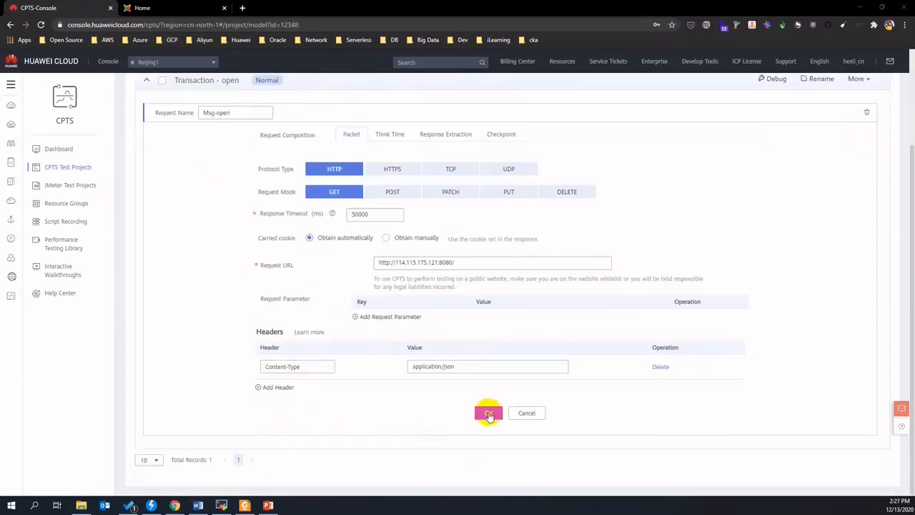
left_click(490, 414)
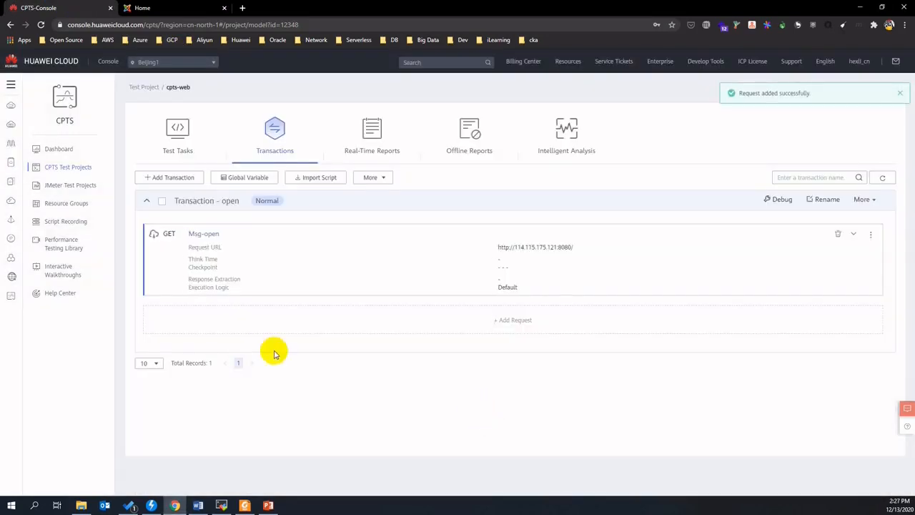
Add a by-duration test task named task01 with benchmark concurrency 1000.
left_click(179, 128)
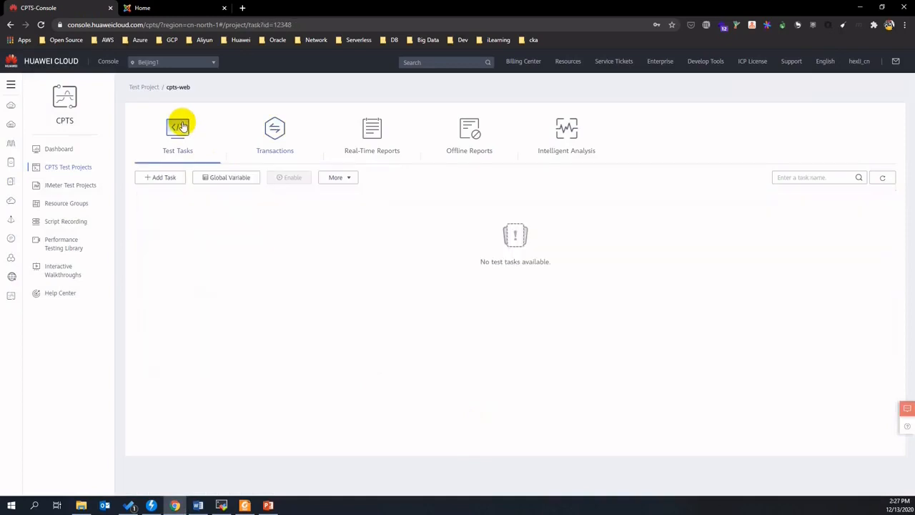
left_click(167, 177)
left_click(465, 133)
type("task01")
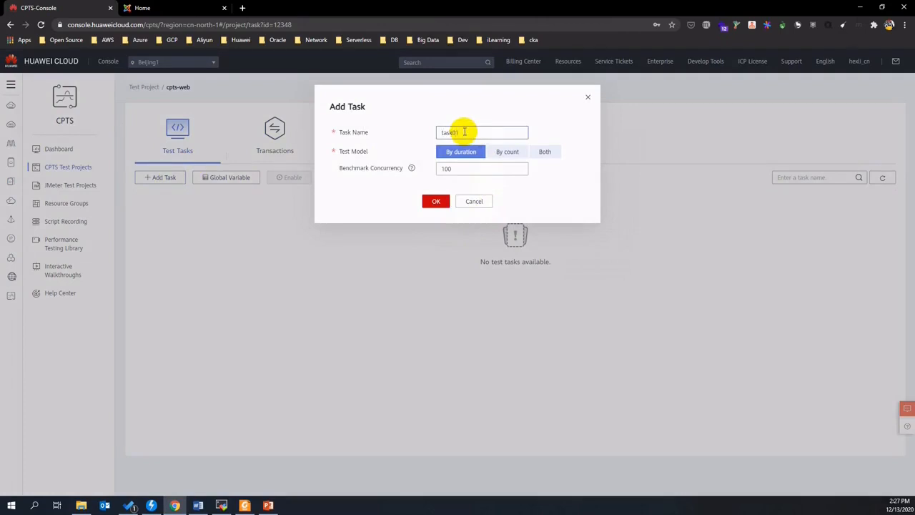
left_click(437, 201)
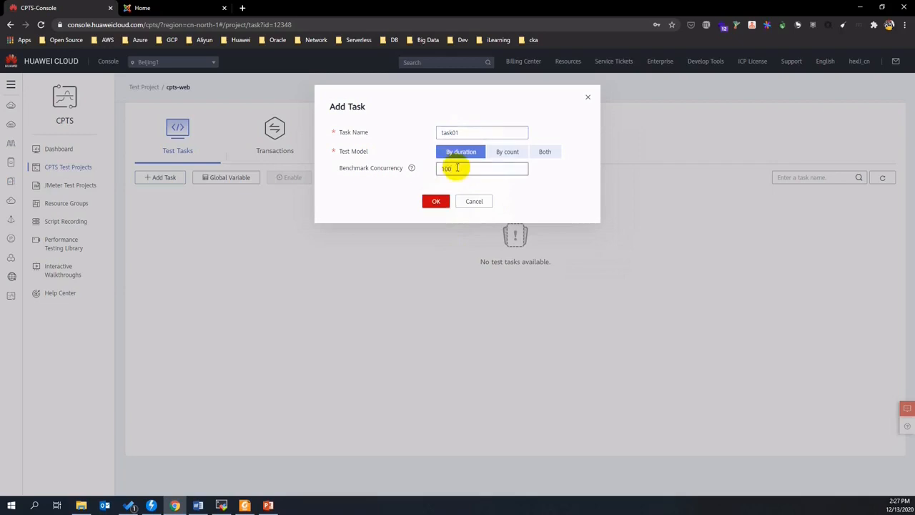
left_click(438, 201)
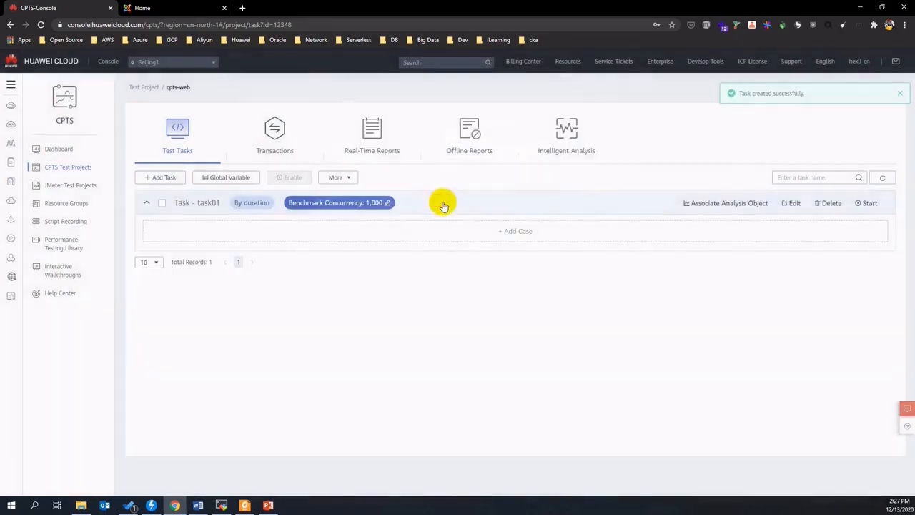
Add a Normal case named stage-opne to task01.
left_click(514, 231)
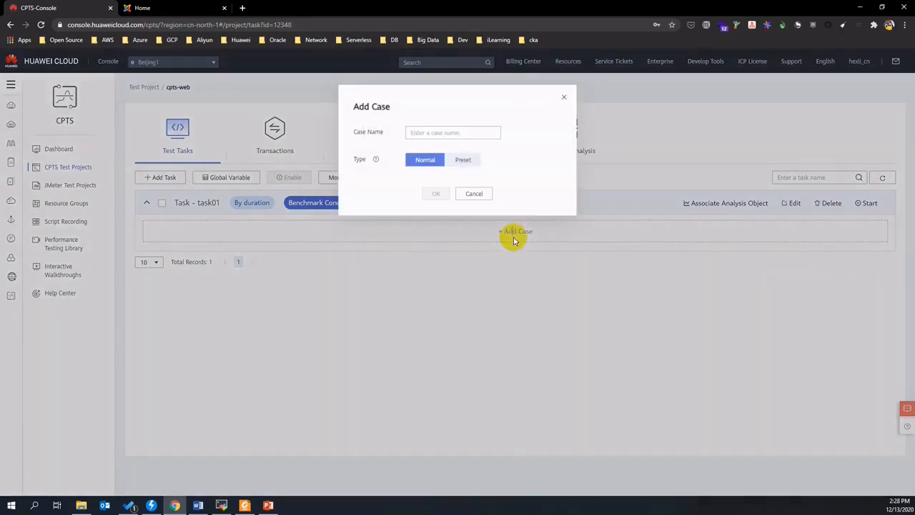
left_click(447, 136)
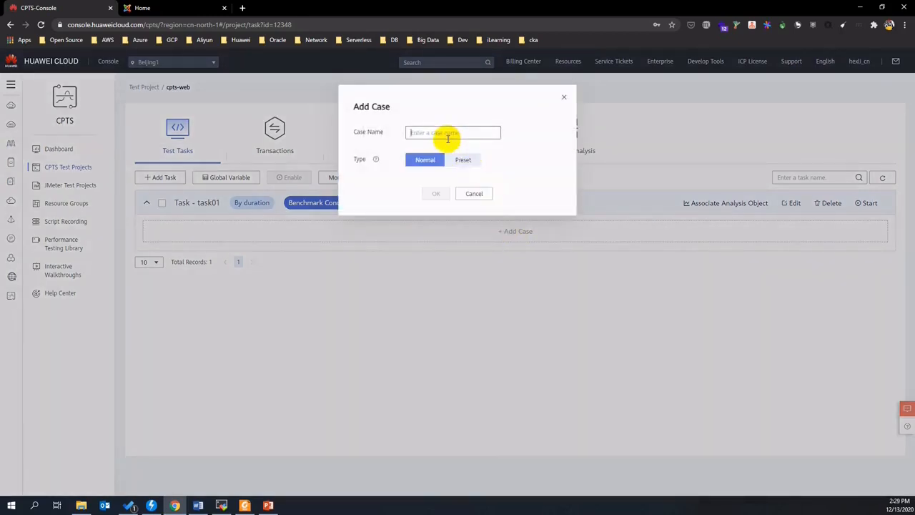
type("stage-opne")
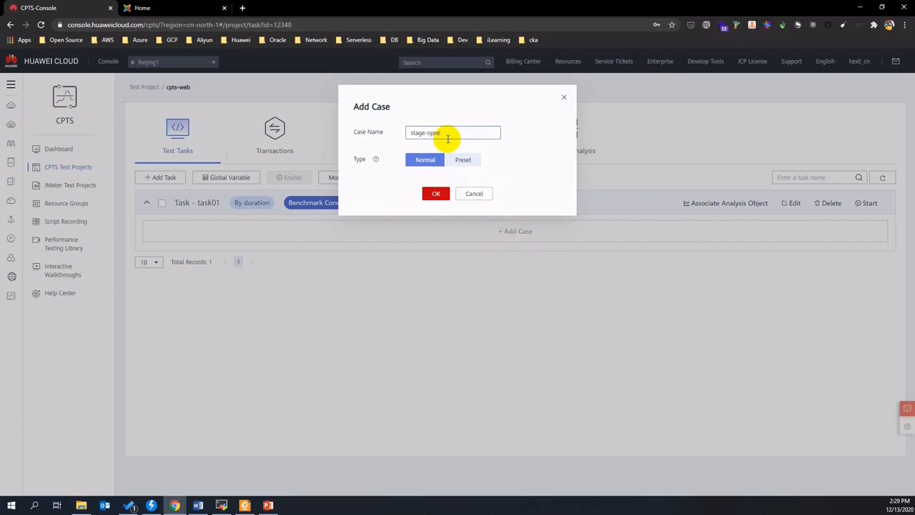
left_click(436, 194)
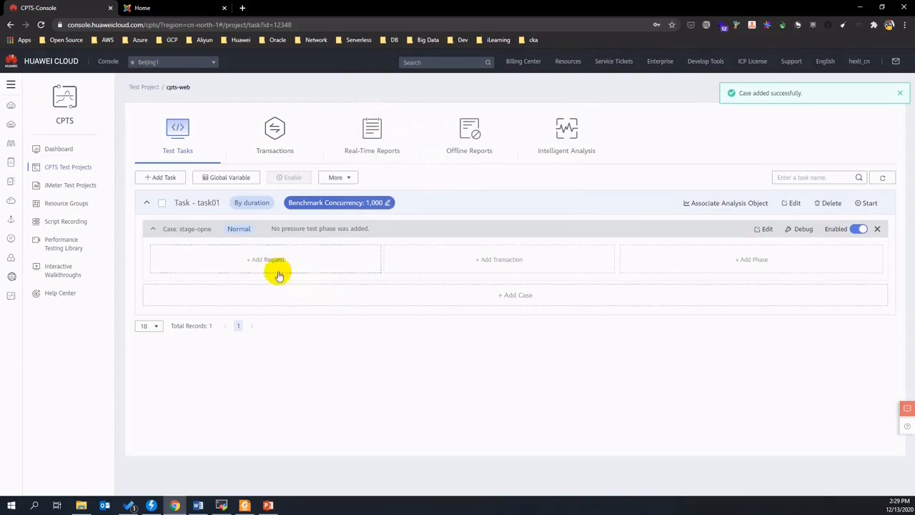
Add the open transaction to the stage-opne case.
left_click(529, 261)
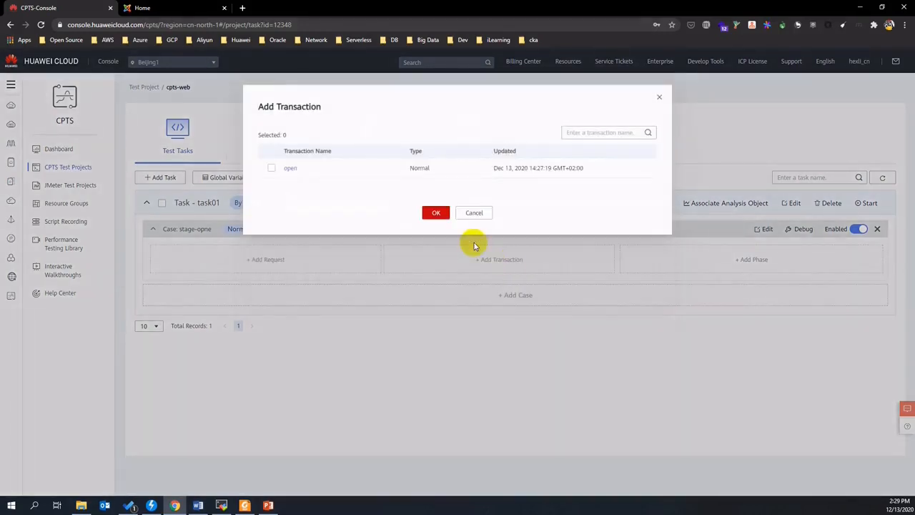
left_click(271, 168)
left_click(436, 213)
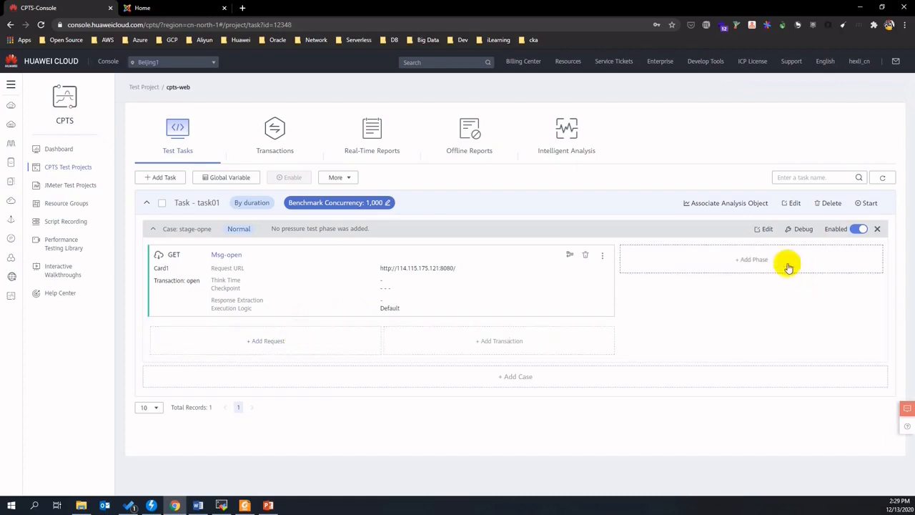
Add a duration-mode phase to the stage-opne case with 1000 concurrent users for 5 minutes.
left_click(752, 259)
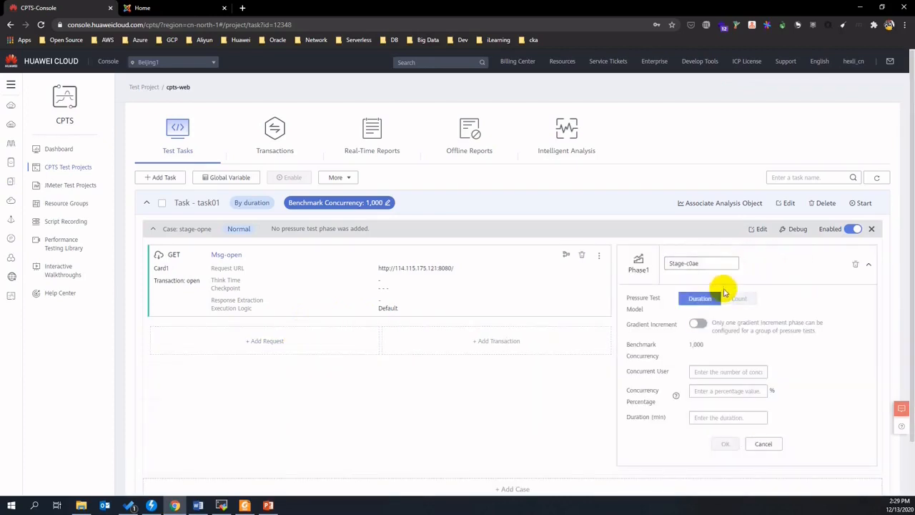
scroll(695, 281, "down", 1)
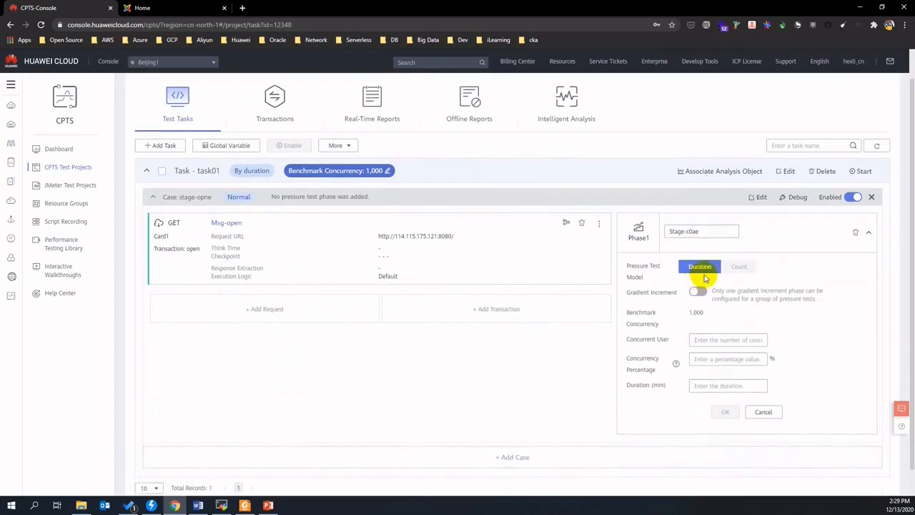
scroll(705, 277, "up", 1)
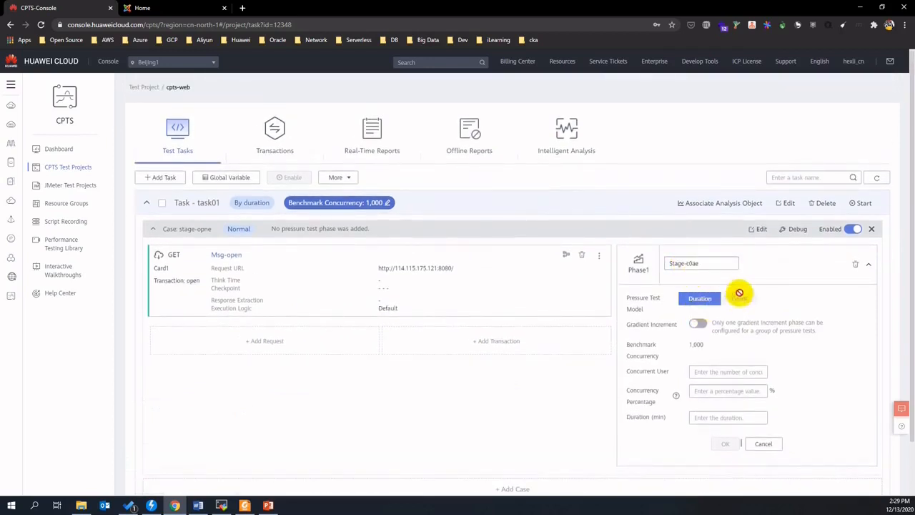
scroll(776, 322, "down", 2)
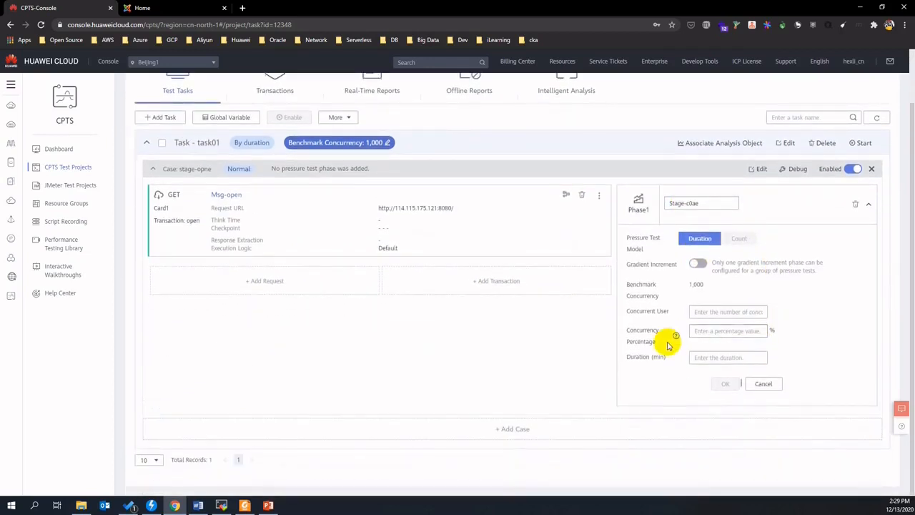
left_click(713, 311)
type("1000")
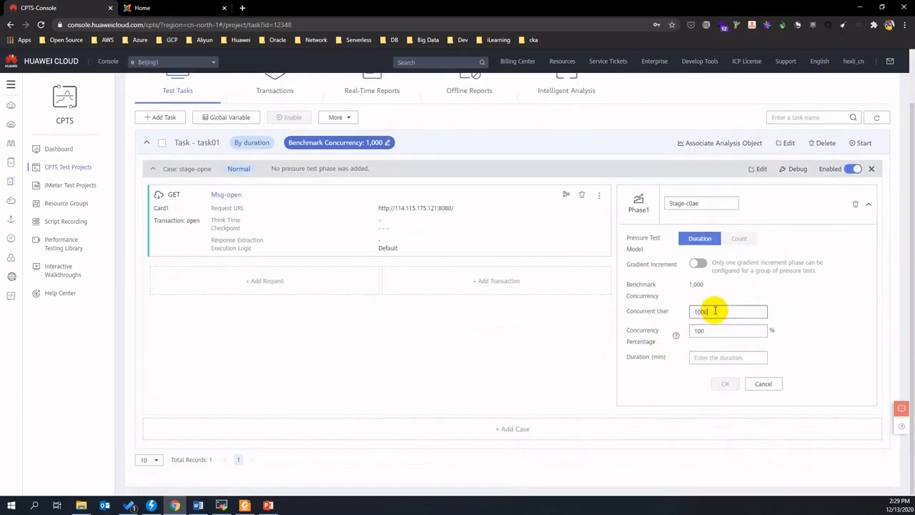
left_click(730, 356)
type("5")
left_click(725, 385)
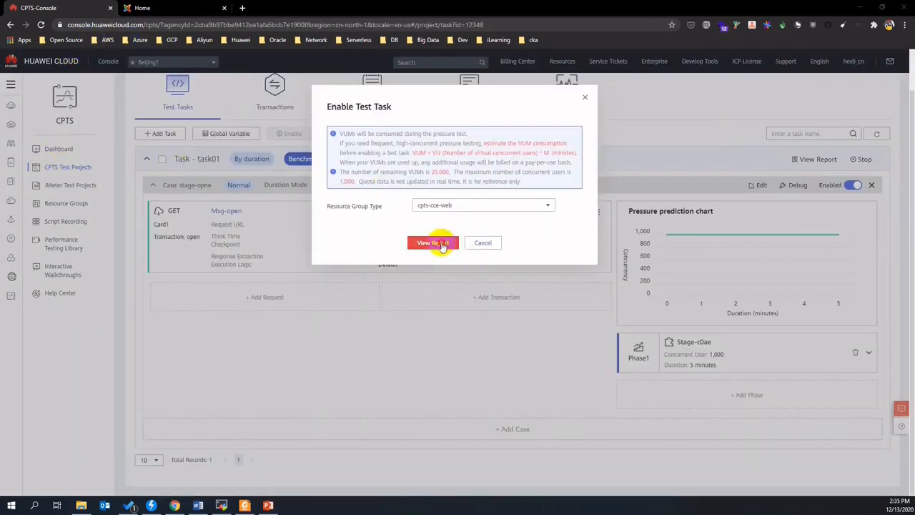
Start task01 on the cpts-cce-web resource group and open its real-time report.
left_click(435, 243)
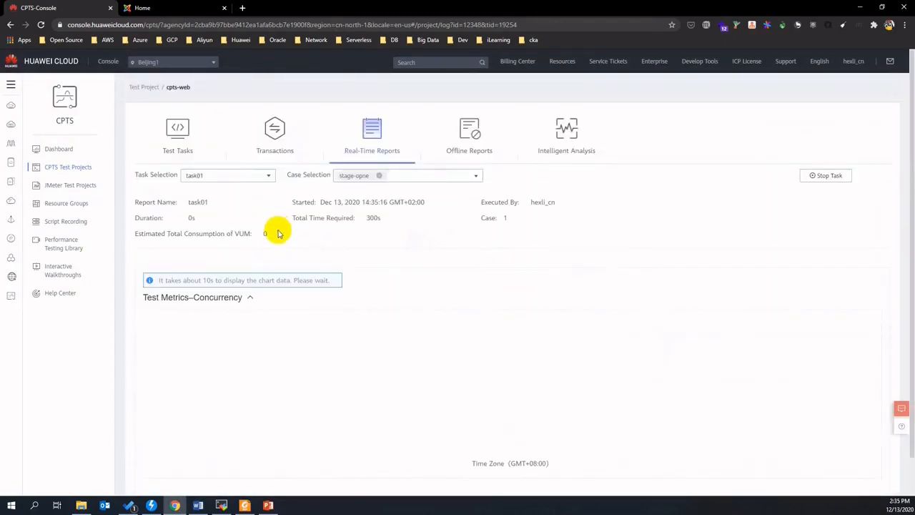
scroll(429, 312, "down", 2)
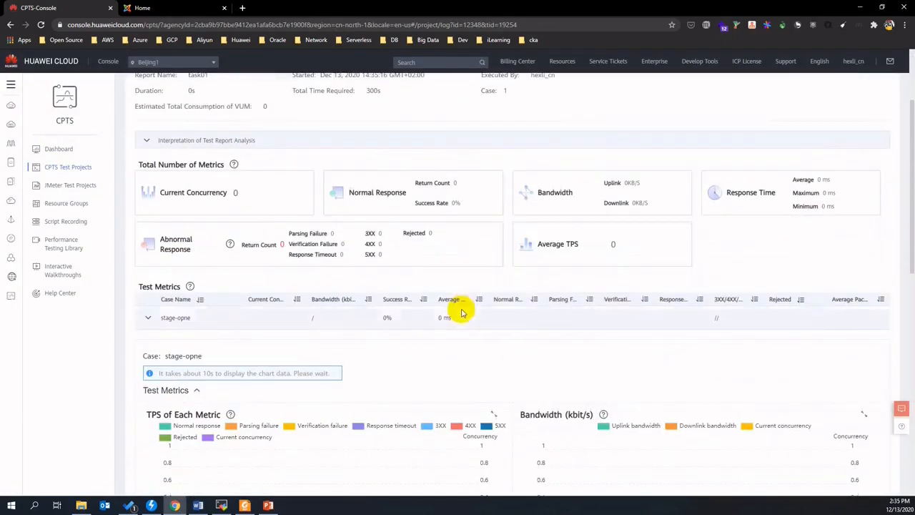
scroll(391, 317, "down", 2)
scroll(389, 311, "up", 4)
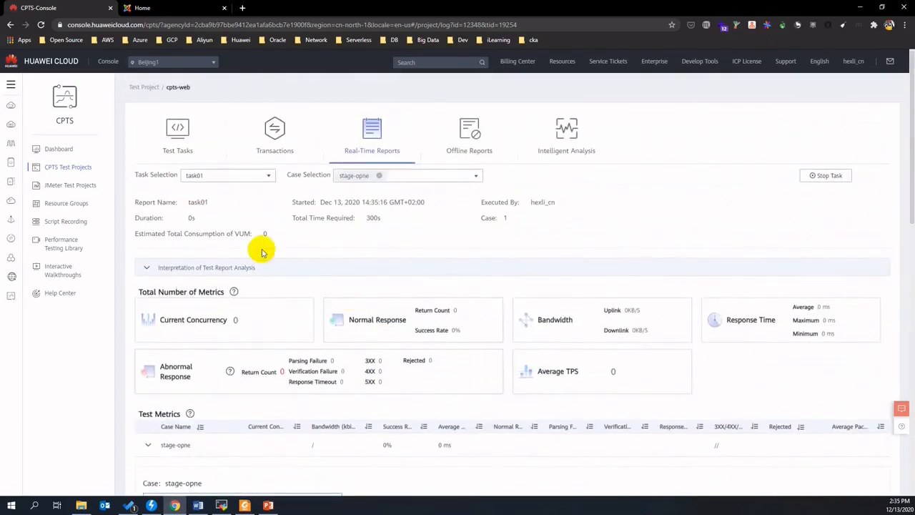
left_click(243, 7)
type("www.huawe")
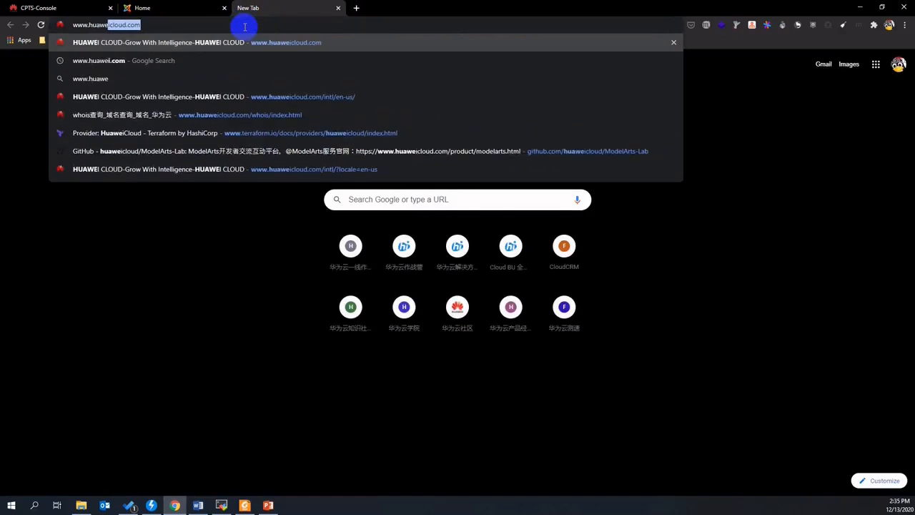
key("Return")
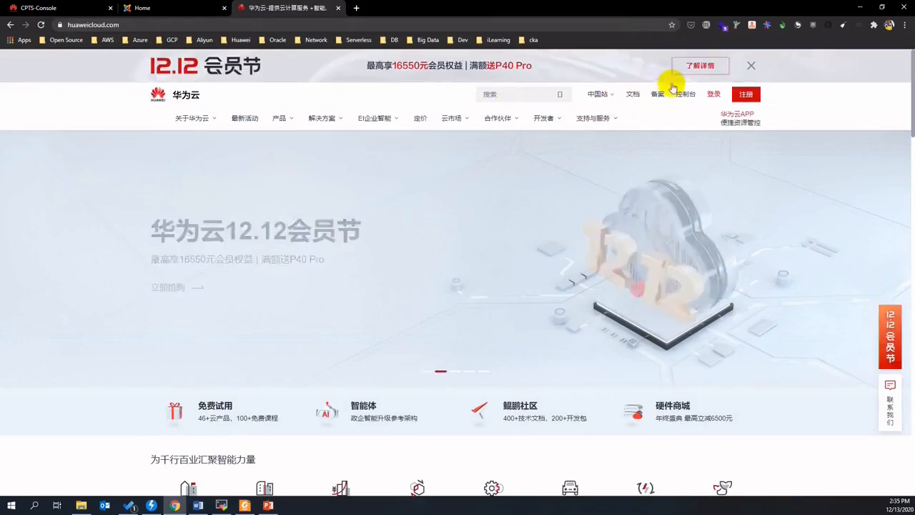
left_click(688, 96)
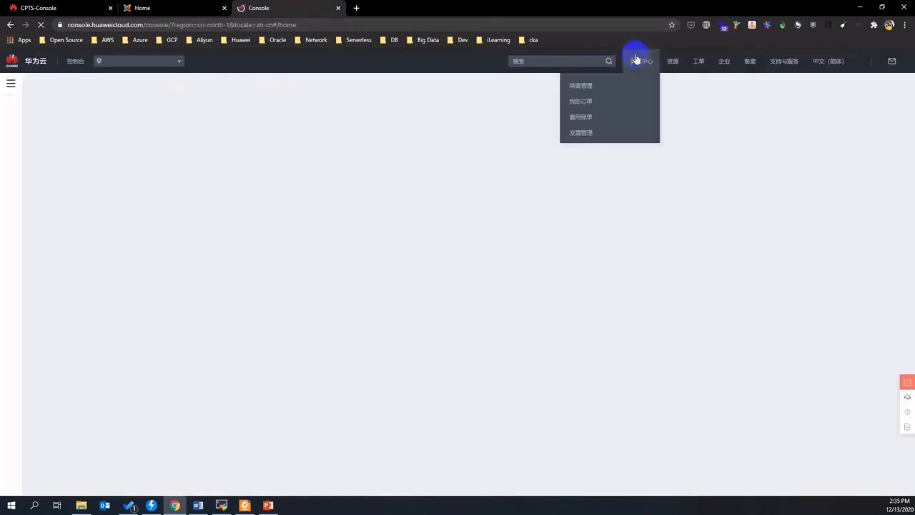
mouse_move(824, 72)
left_click(784, 88)
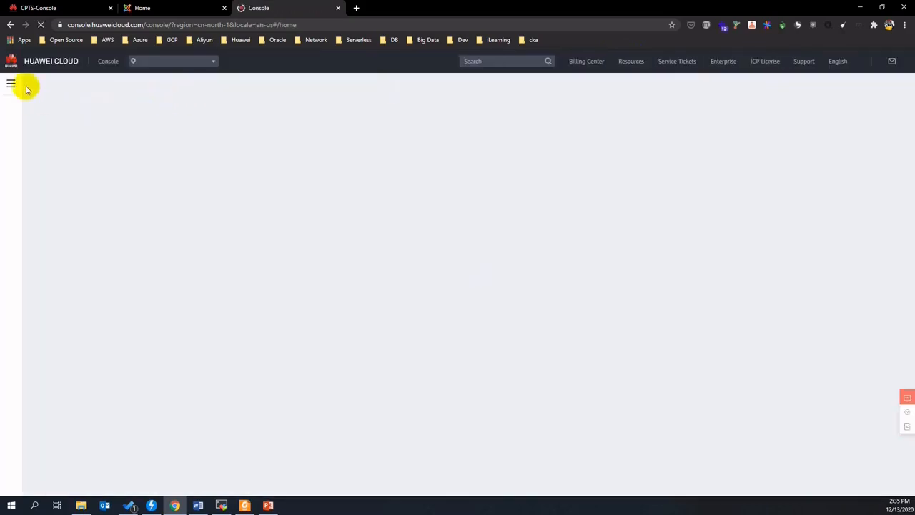
Open Cloud Eye from the service list and review the alarm history.
left_click(11, 84)
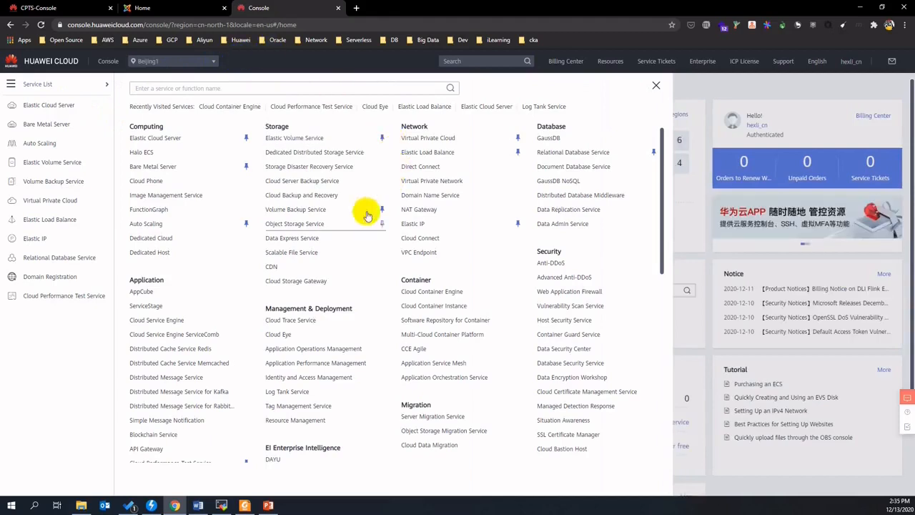
left_click(279, 337)
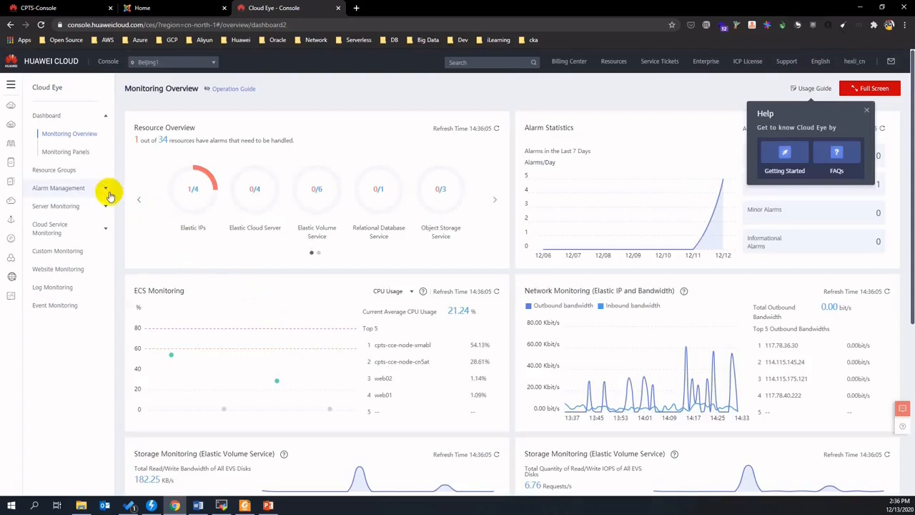
left_click(108, 191)
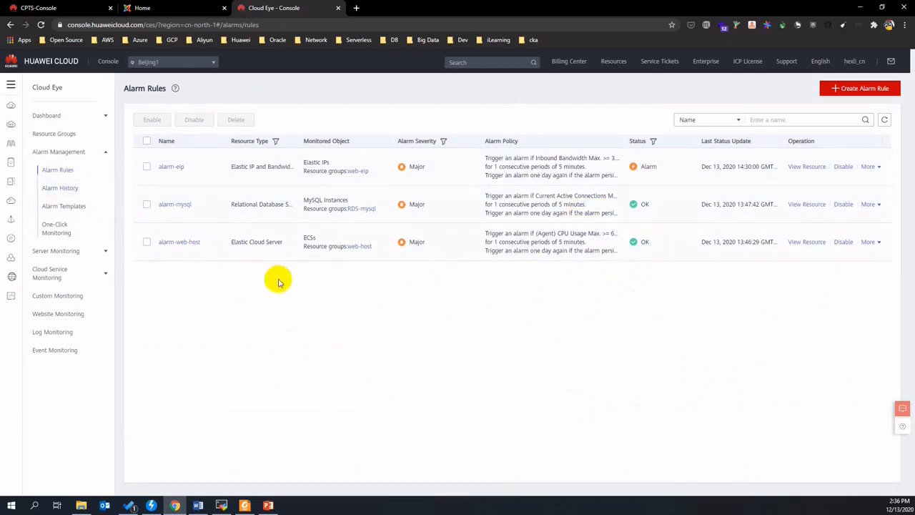
left_click(54, 188)
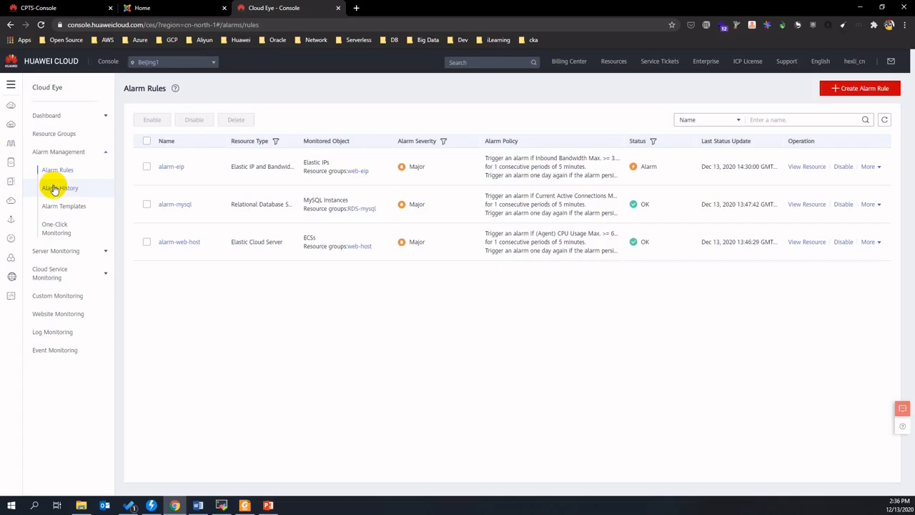
left_click(54, 189)
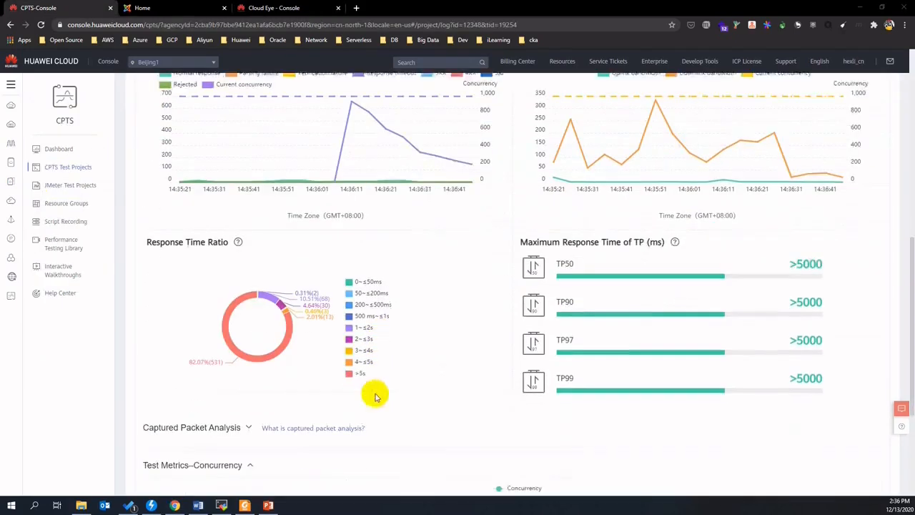
scroll(414, 417, "down", 2)
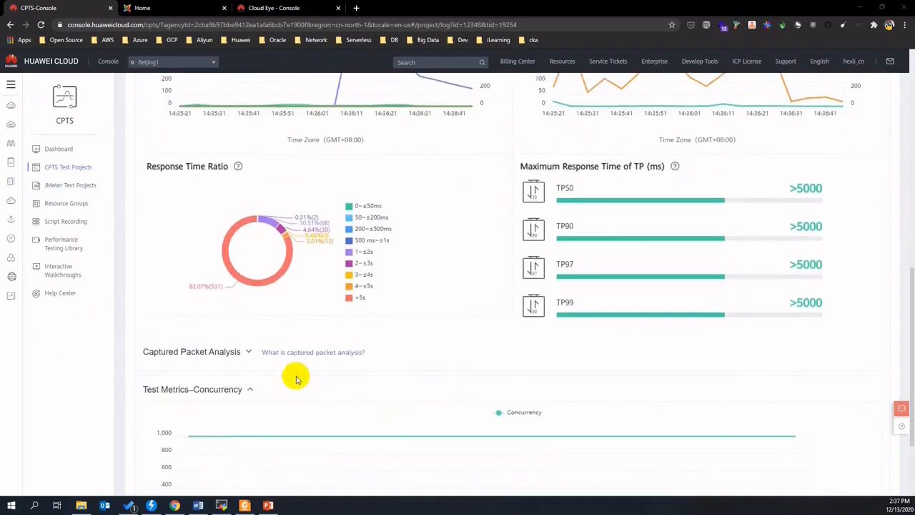
Expand the captured packet analysis section and examine the test report's metrics and response-time charts.
left_click(251, 352)
scroll(429, 336, "up", 2)
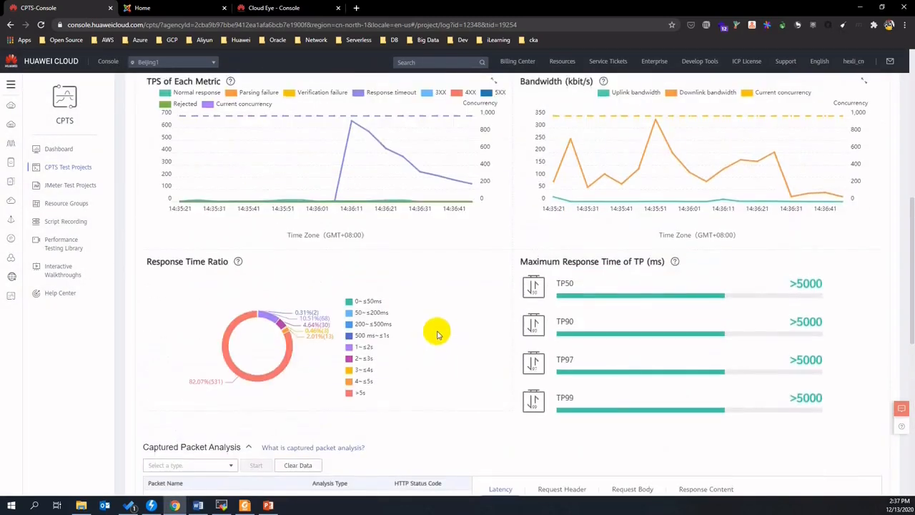
scroll(437, 335, "up", 3)
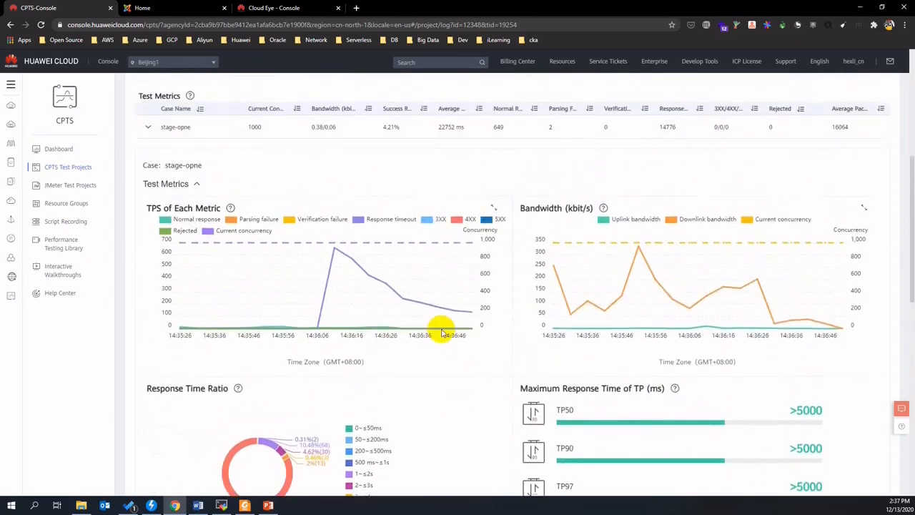
scroll(444, 333, "up", 2)
scroll(447, 333, "down", 8)
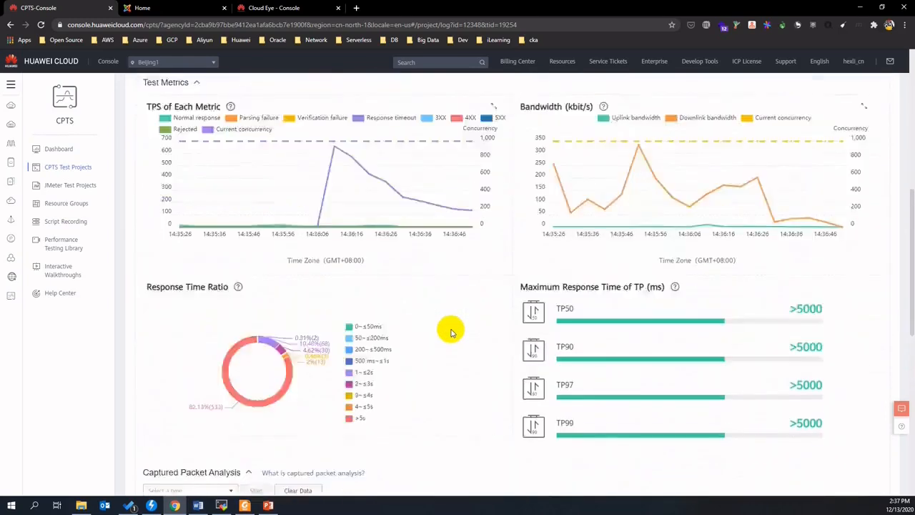
scroll(455, 332, "down", 3)
scroll(454, 332, "up", 7)
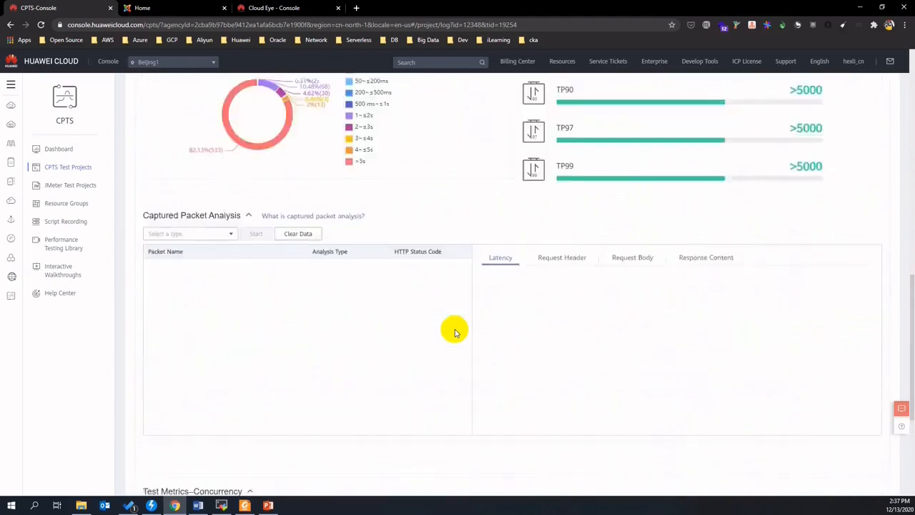
scroll(455, 333, "up", 1)
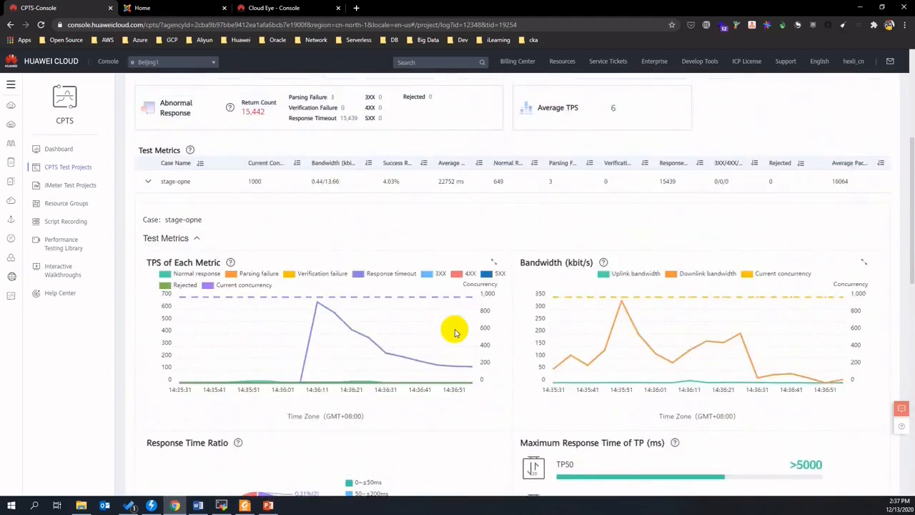
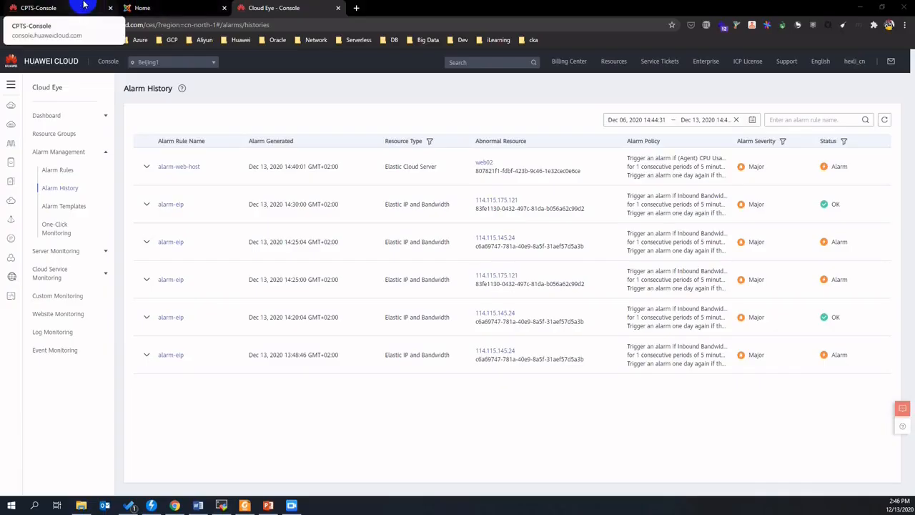
Open the Elastic Load Balance console and raise the elb-web load balancer's EIP bandwidth to 500 Mbit/s.
left_click(83, 7)
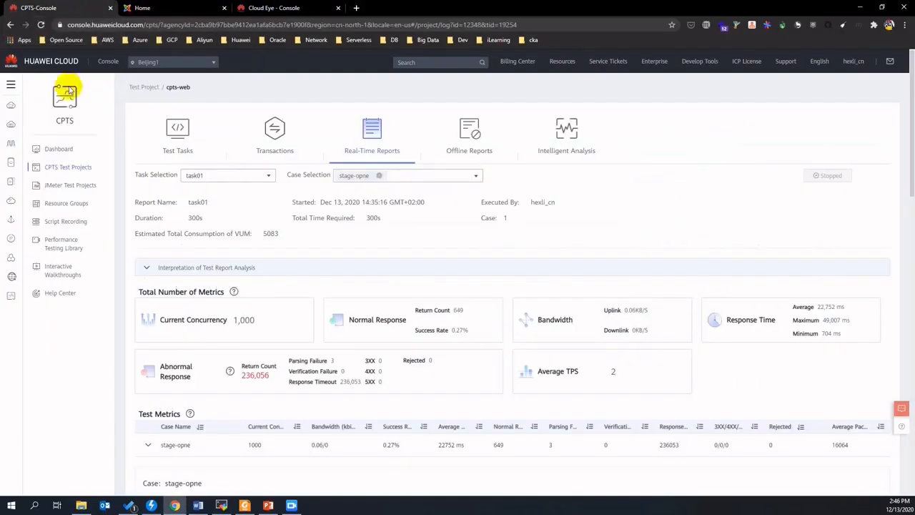
left_click(12, 84)
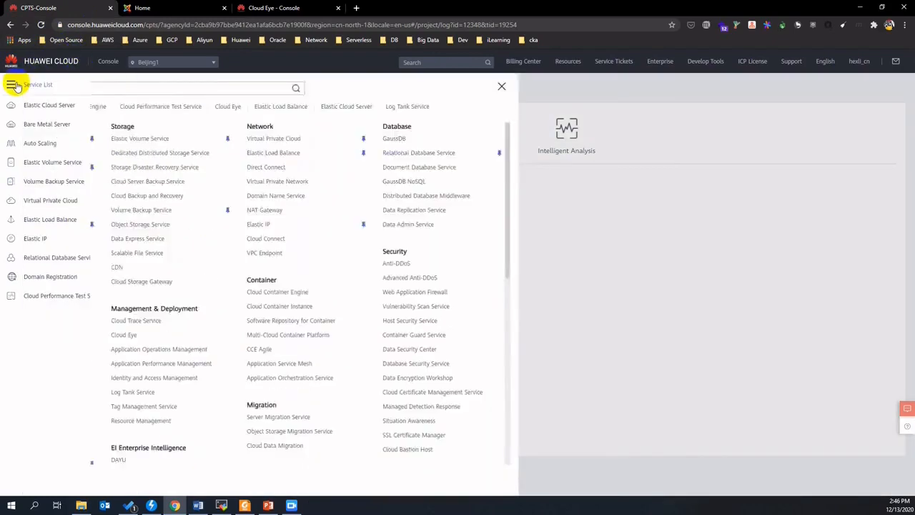
left_click(406, 153)
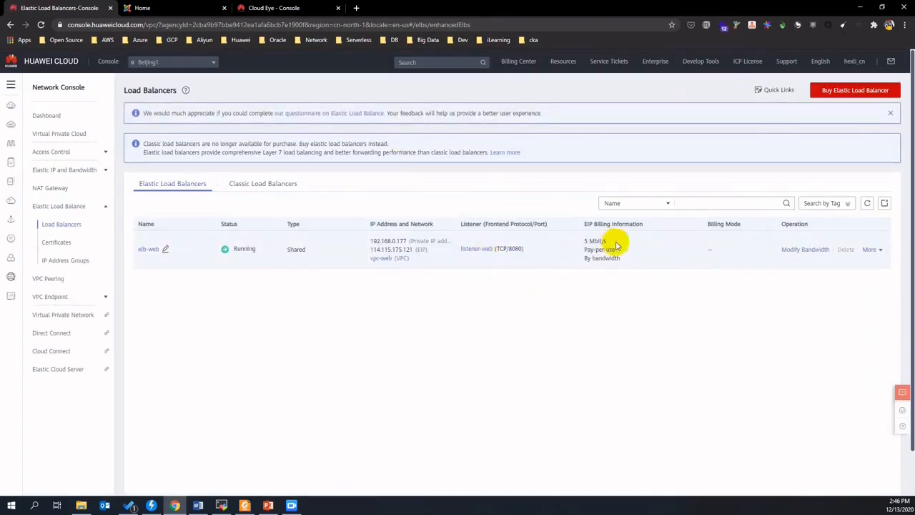
left_click(796, 249)
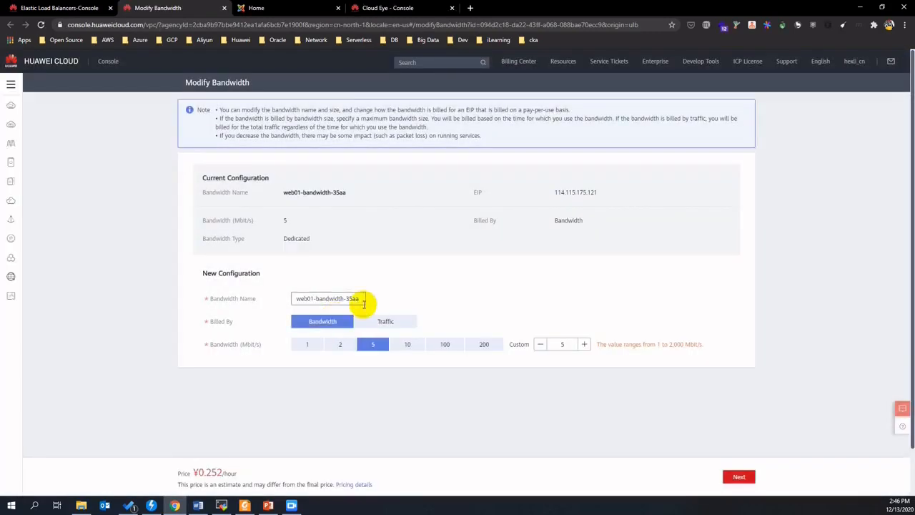
left_click(572, 346)
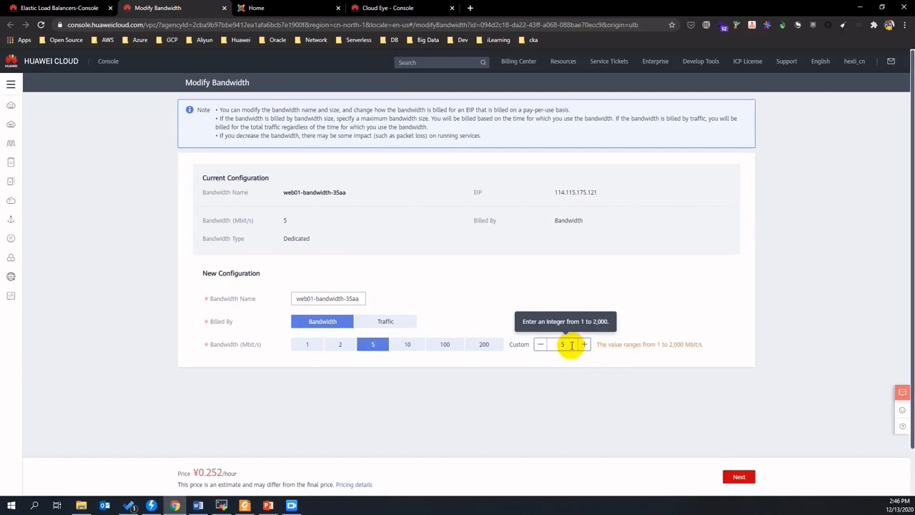
type("00")
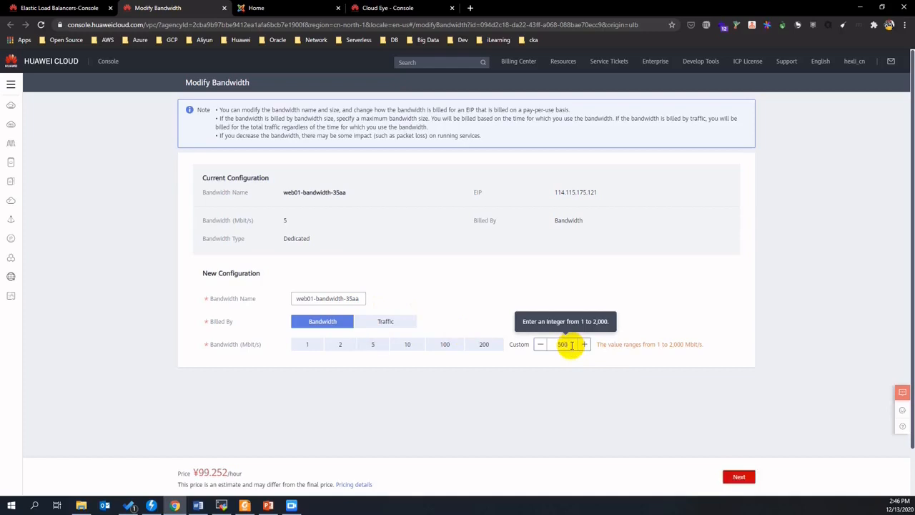
left_click(739, 477)
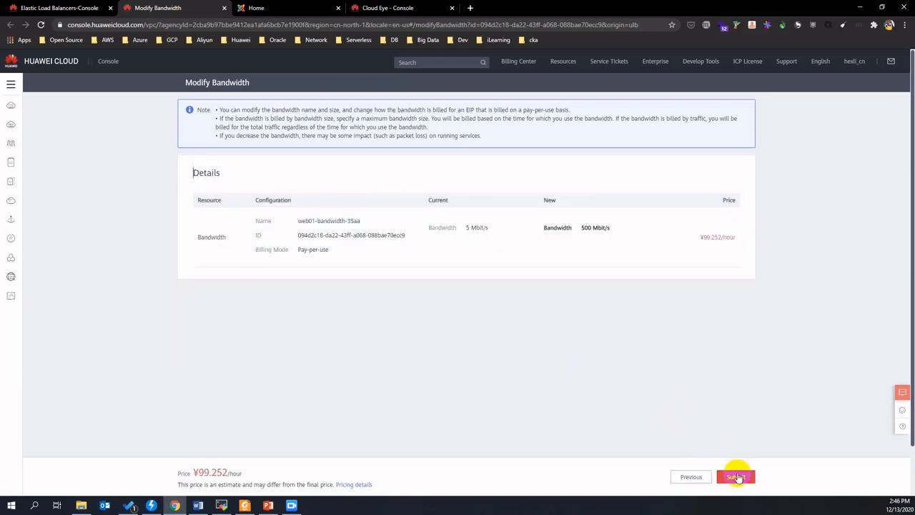
left_click(739, 477)
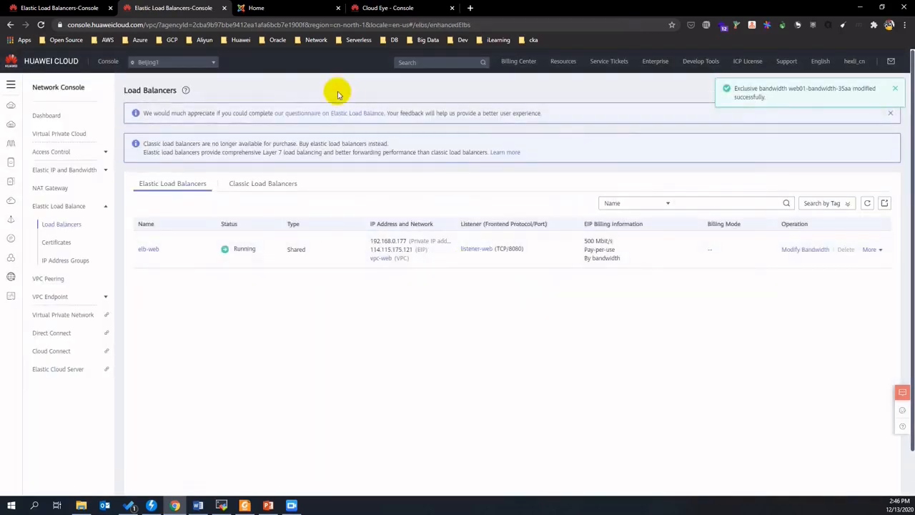
Open CPTS test projects, start task01 of the cpts-web project with the cpts-cce-web resource group, and open its report.
left_click(91, 10)
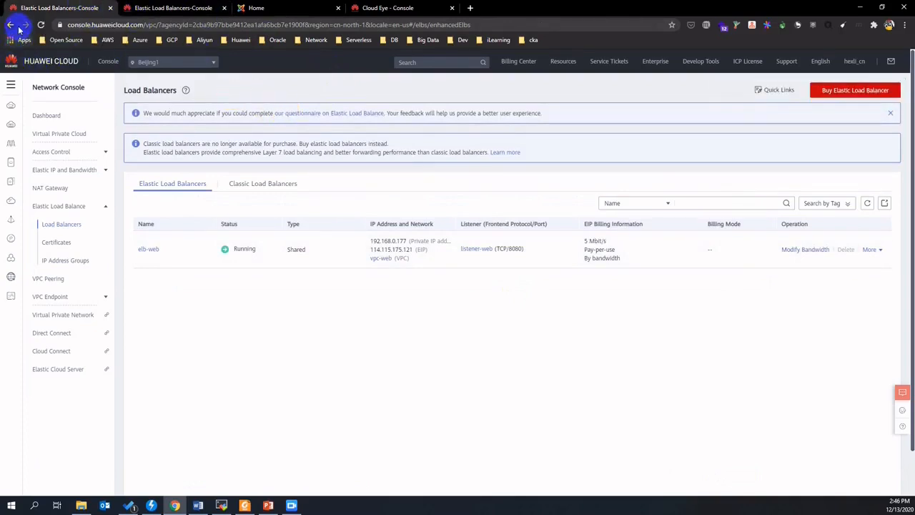
left_click(11, 84)
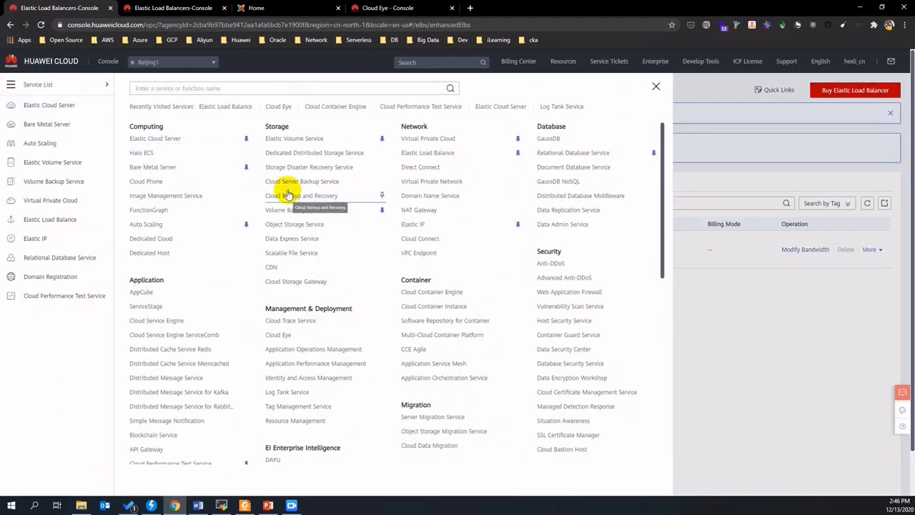
scroll(250, 359, "down", 3)
scroll(174, 377, "right", 3)
left_click(174, 377)
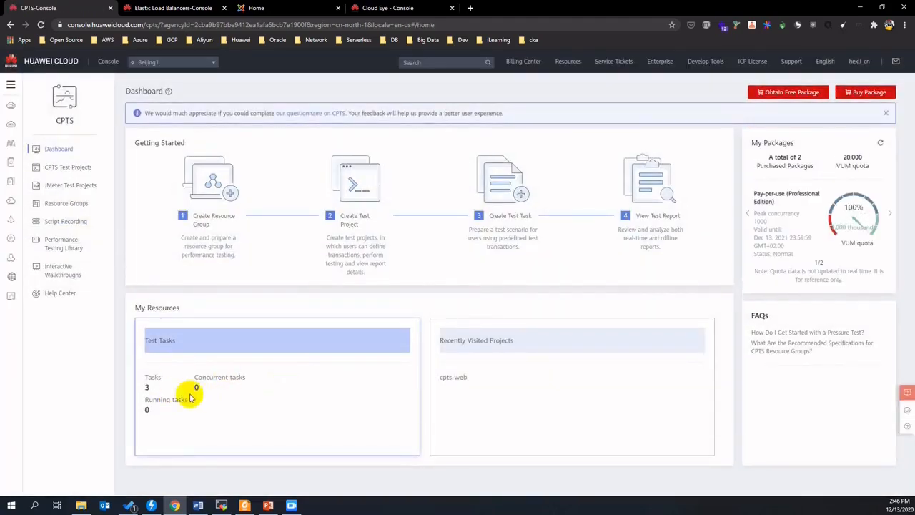
left_click(91, 170)
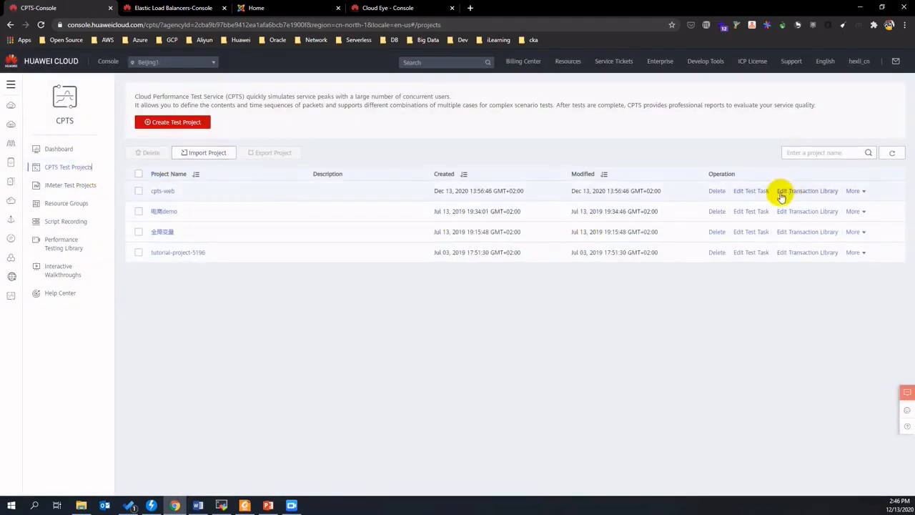
left_click(857, 191)
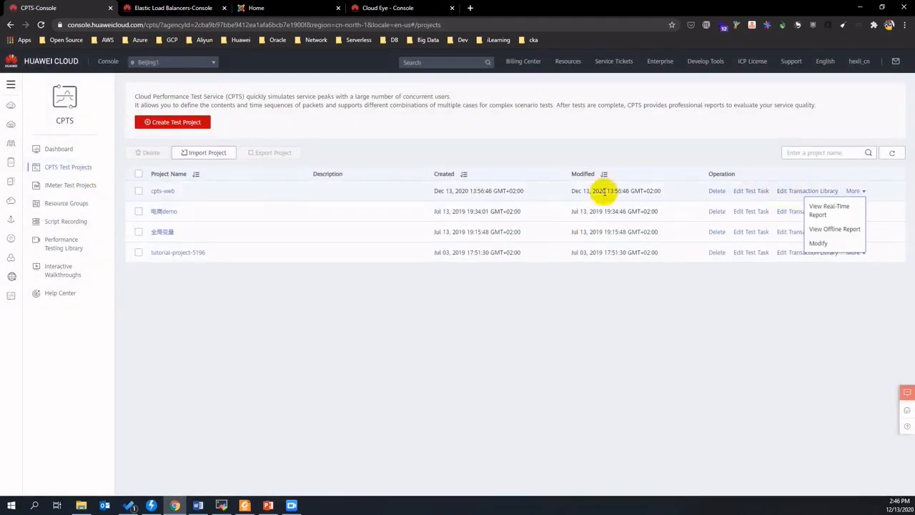
left_click(174, 191)
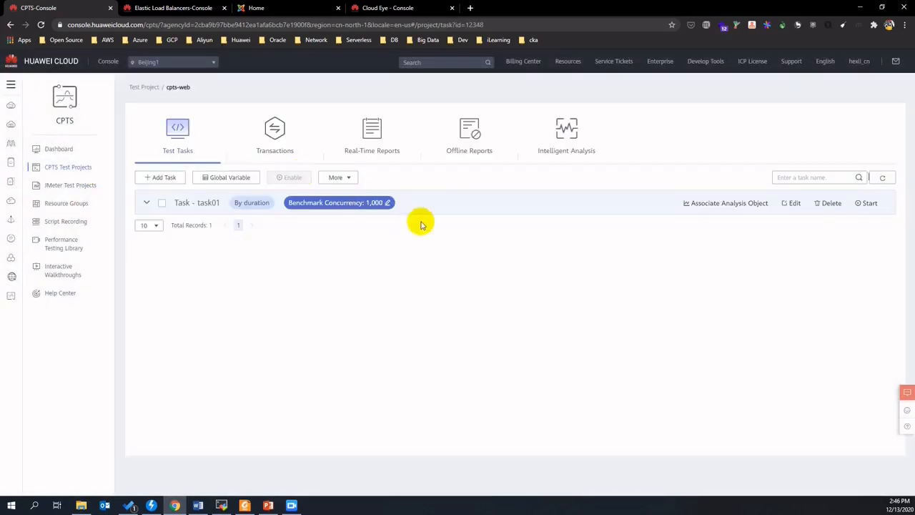
left_click(871, 206)
left_click(436, 245)
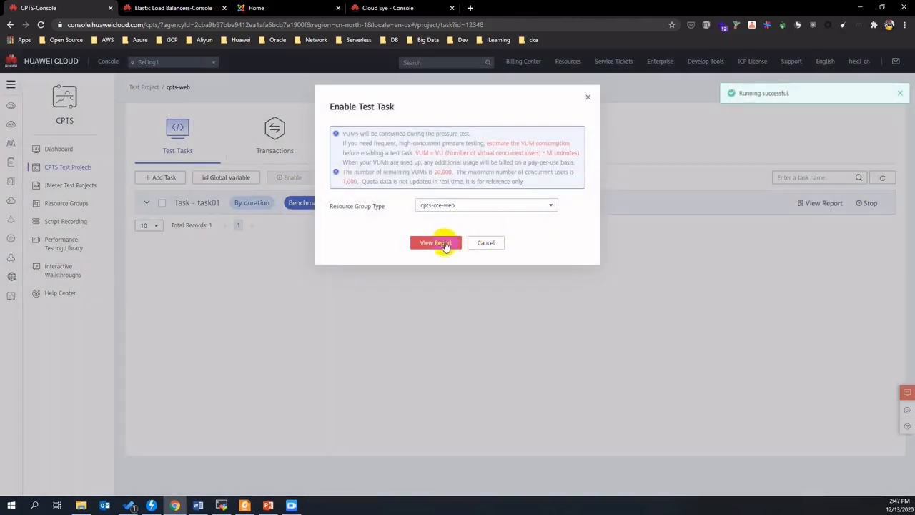
left_click(440, 243)
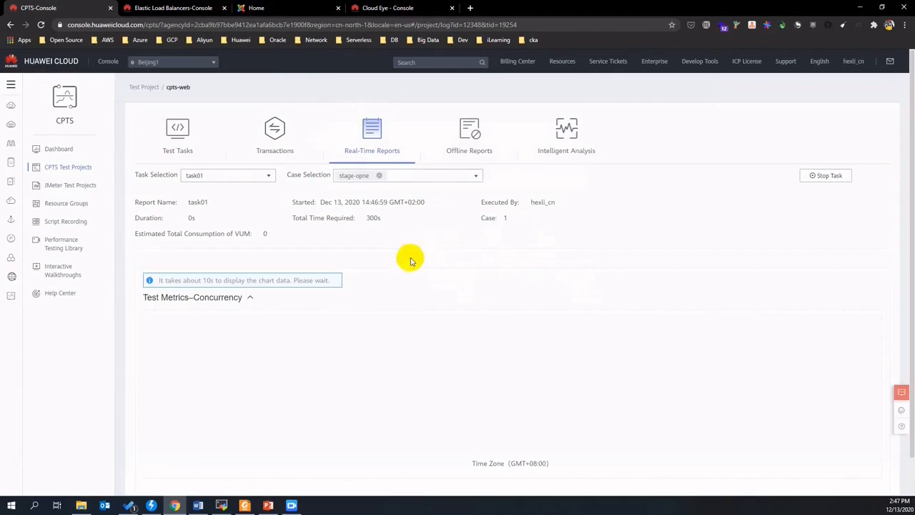
Refresh and examine the real-time report's test metrics, TPS, bandwidth and response-time charts for the running task.
scroll(334, 327, "down", 4)
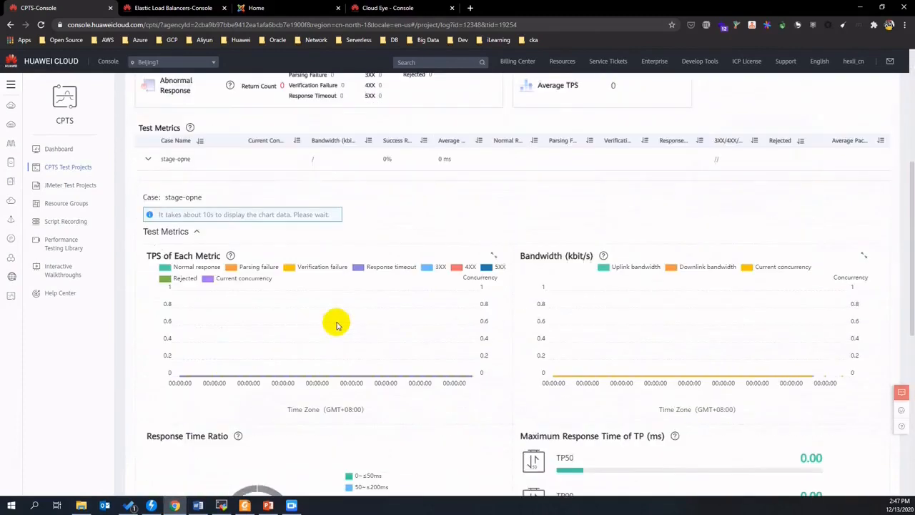
scroll(336, 326, "down", 2)
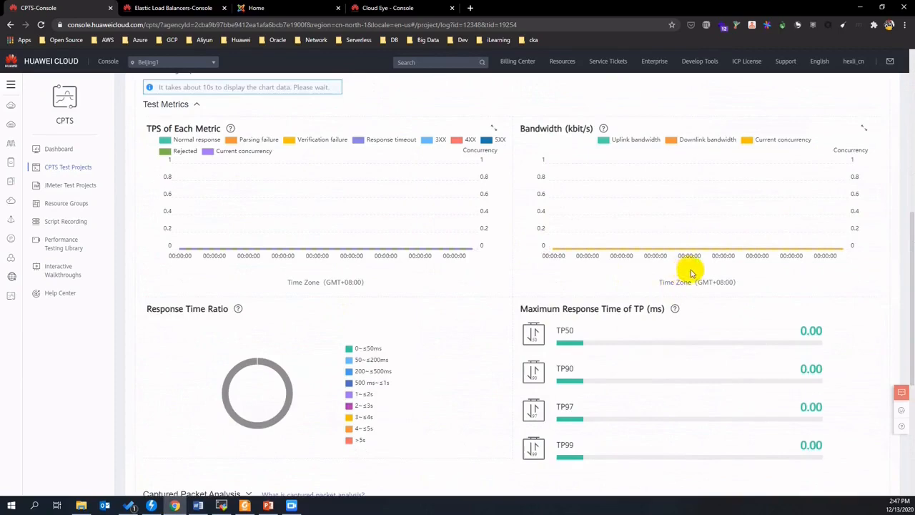
scroll(719, 255, "up", 1)
scroll(720, 257, "down", 3)
scroll(729, 261, "up", 3)
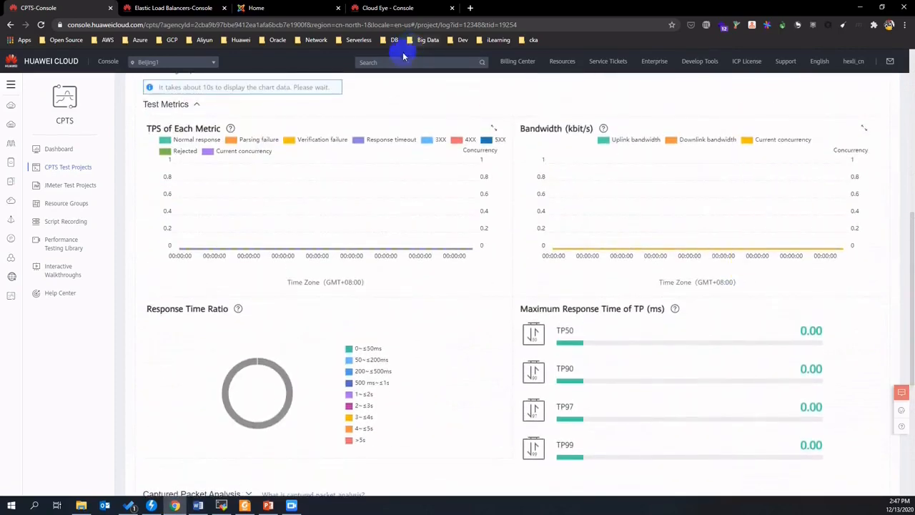
scroll(582, 147, "up", 4)
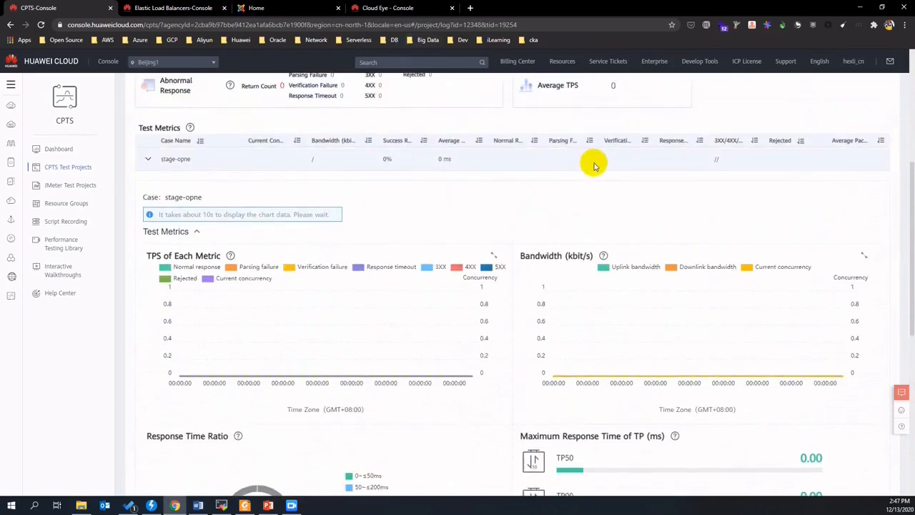
scroll(623, 148, "up", 1)
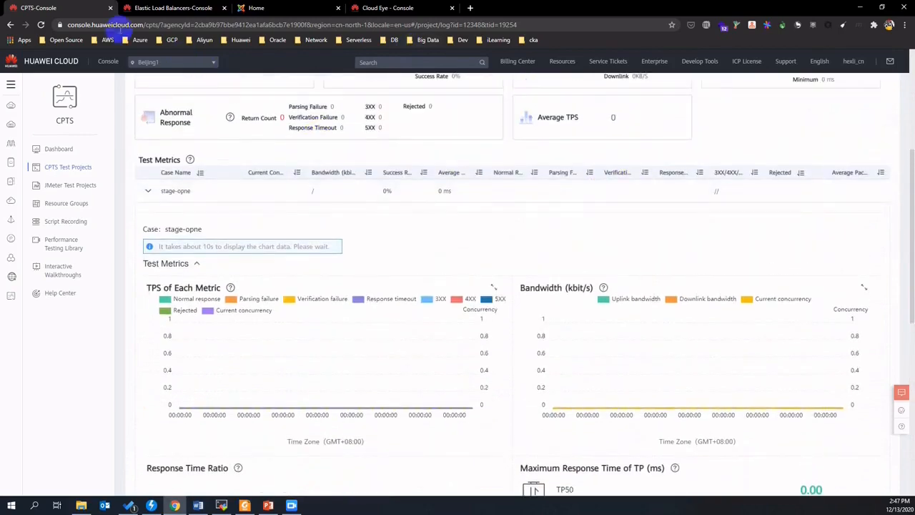
left_click(41, 25)
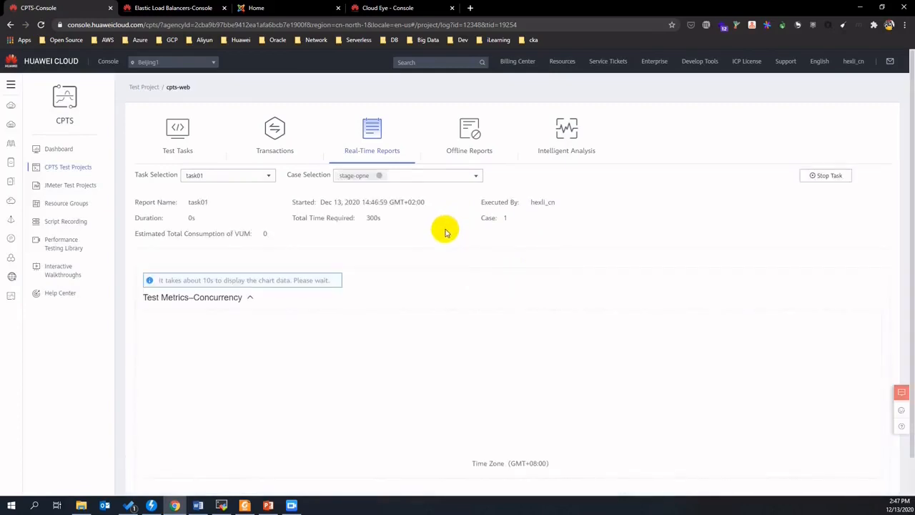
scroll(445, 231, "down", 5)
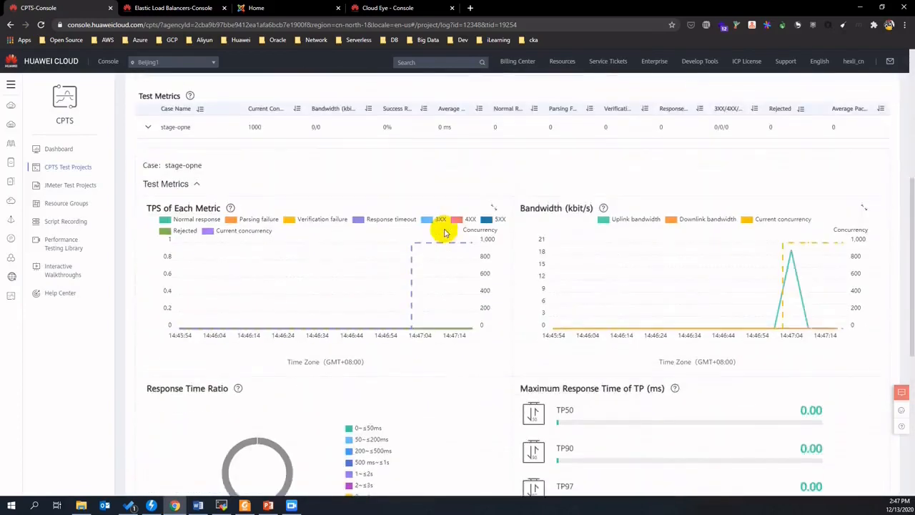
scroll(443, 229, "up", 3)
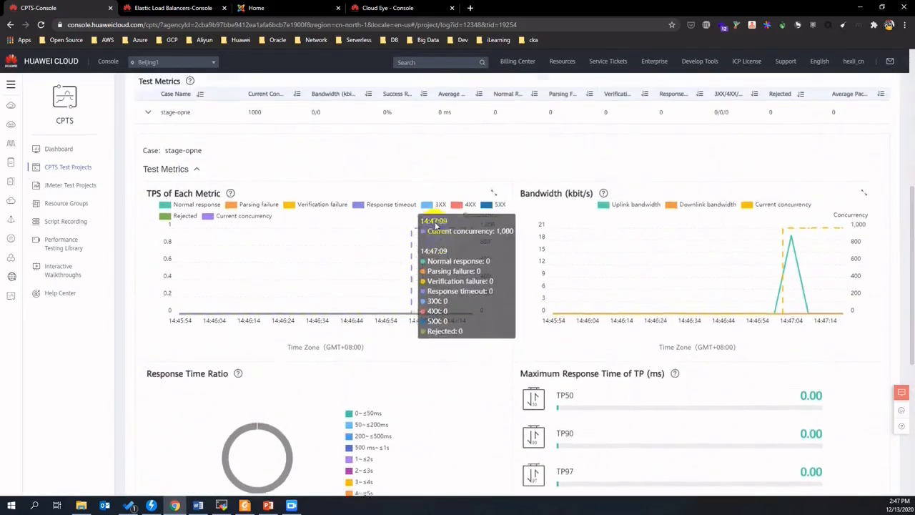
Switch to Cloud Eye, review the alarm rules, and refresh the alarm history list.
left_click(381, 8)
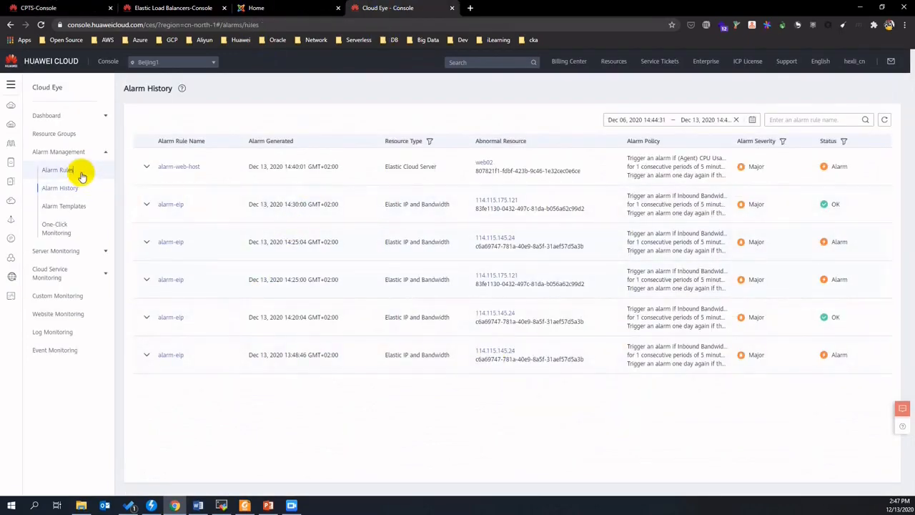
left_click(59, 171)
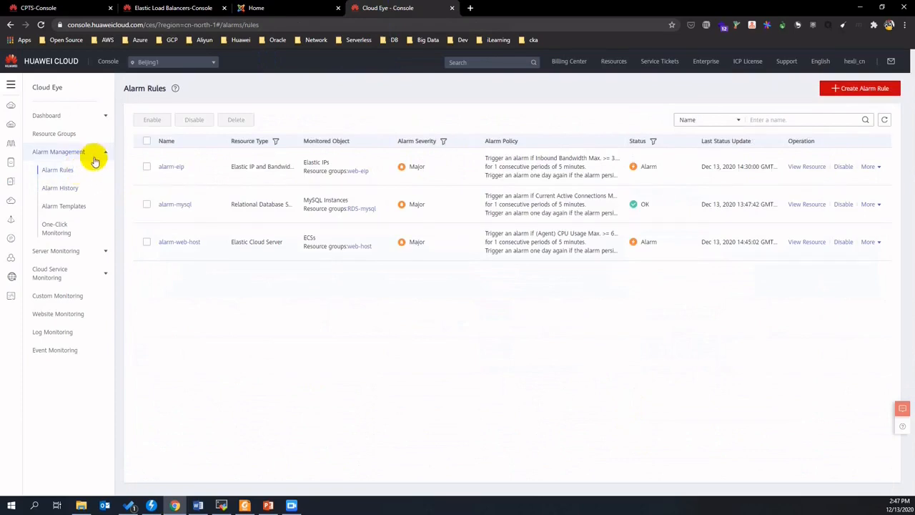
left_click(72, 189)
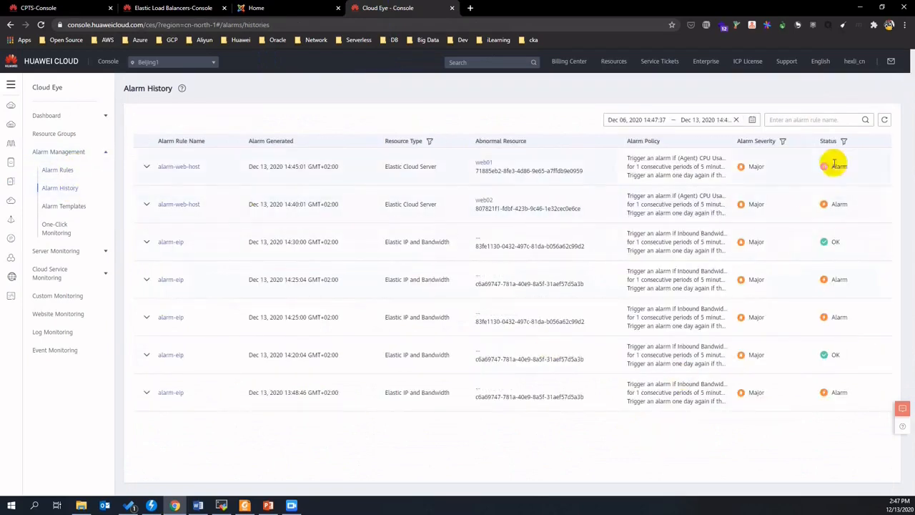
left_click(886, 119)
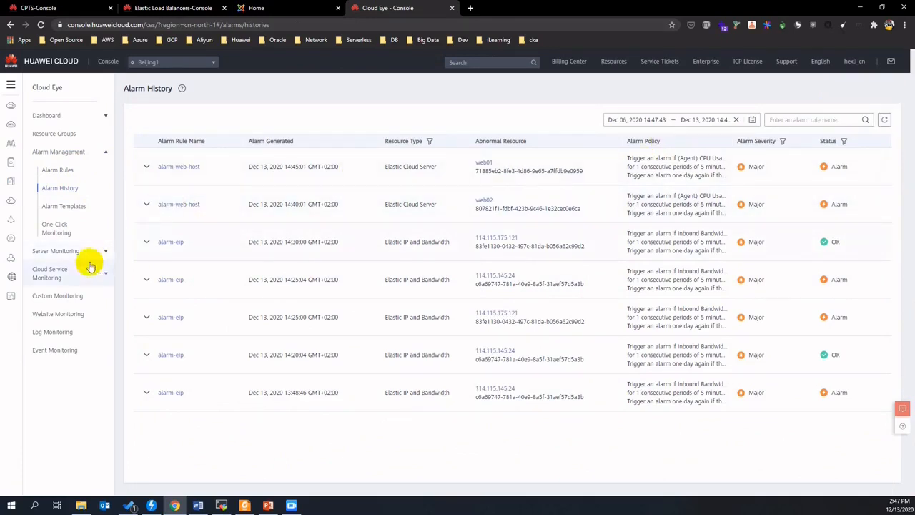
Open the dashboard-web monitoring panel and view its graphs in full screen before exiting.
left_click(104, 119)
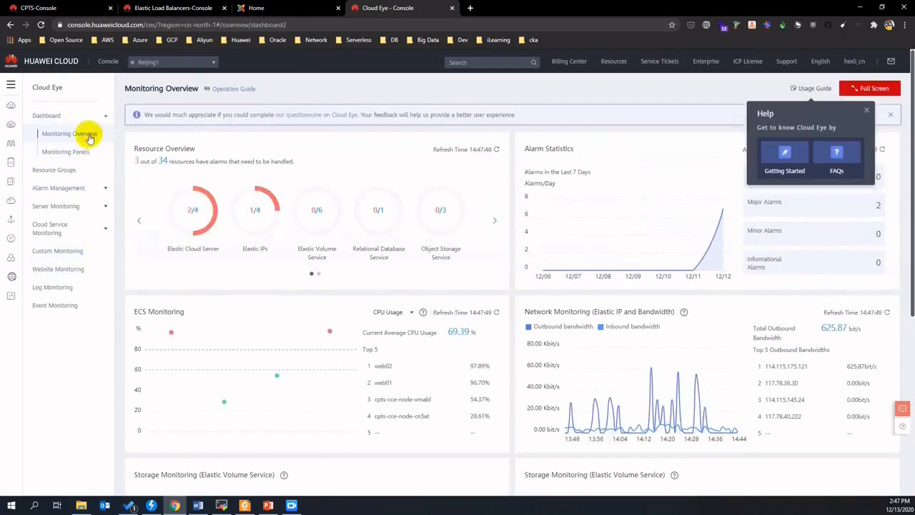
left_click(76, 151)
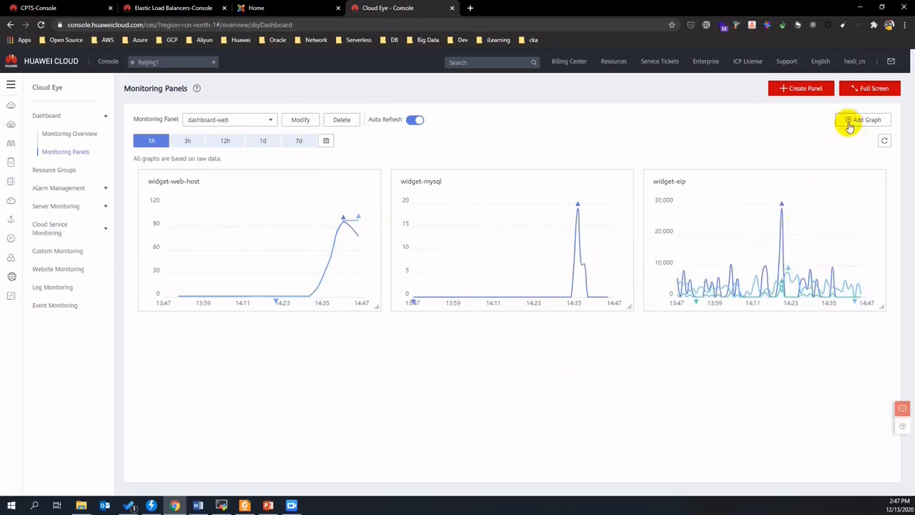
left_click(870, 88)
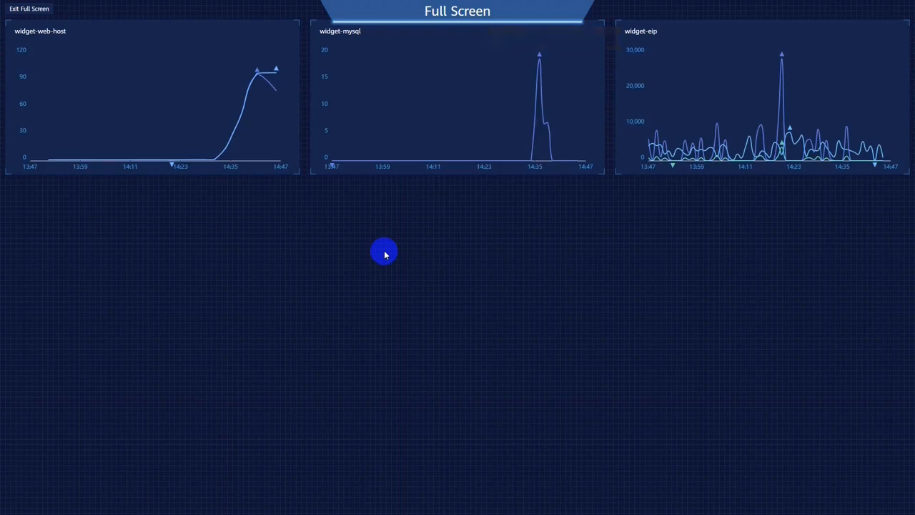
left_click(40, 9)
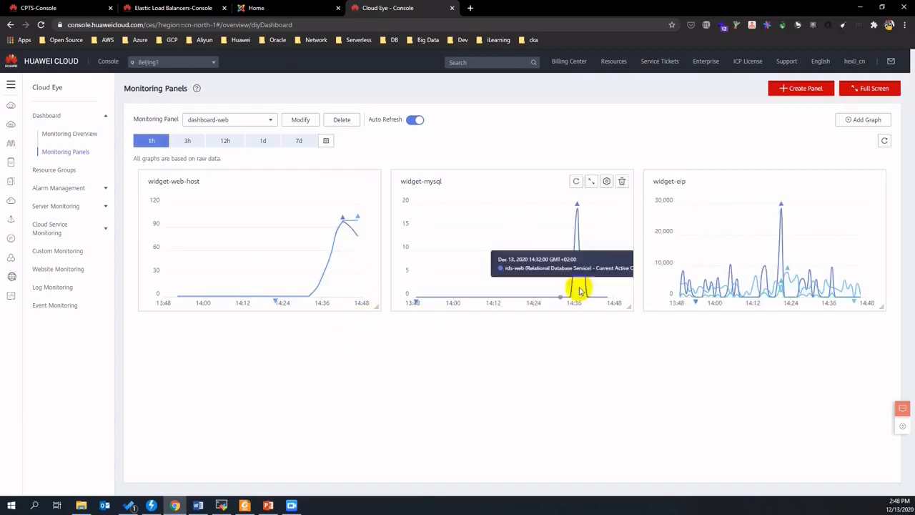
Refresh the monitoring panel's graphs.
left_click(884, 142)
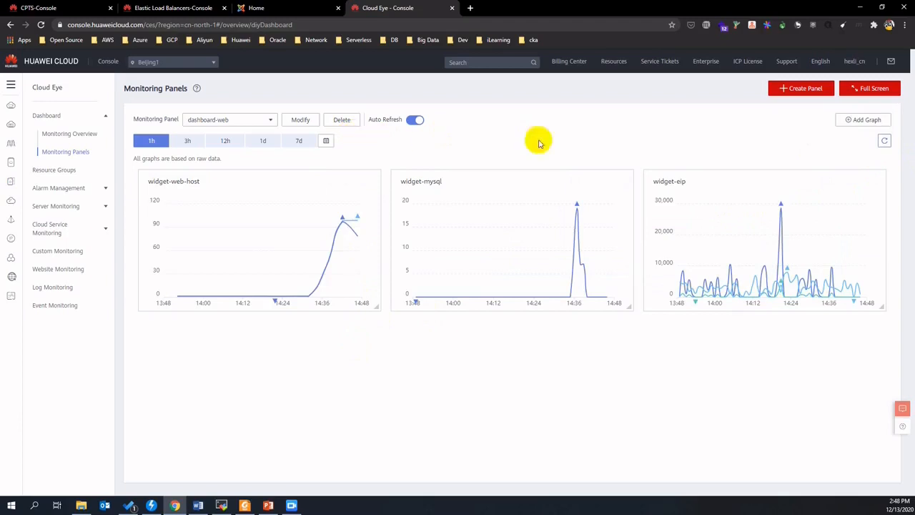
left_click(885, 141)
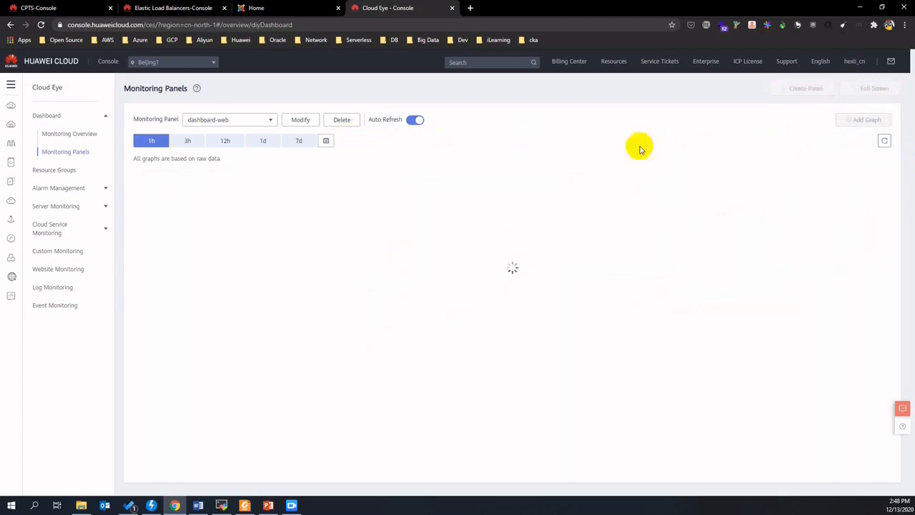
left_click(165, 356)
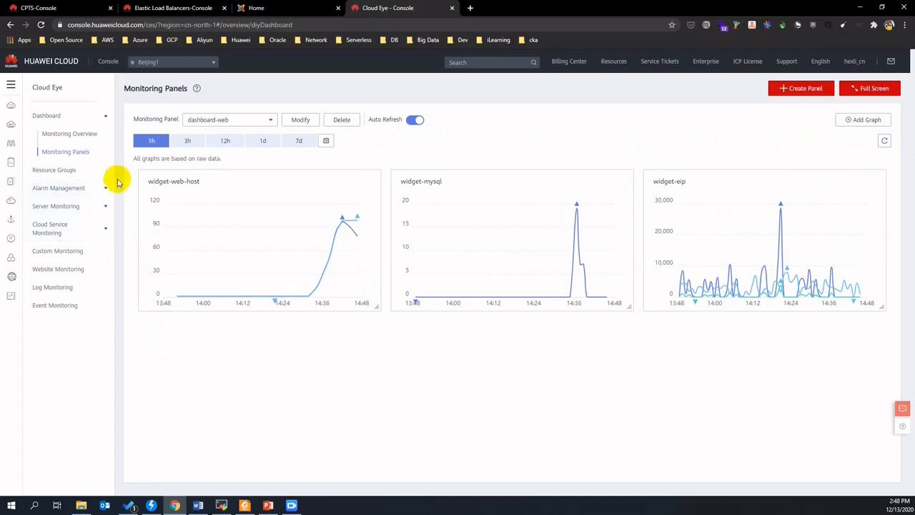
Open the siteMonitor-web website monitor's graphs and examine its Availability, Response Time and monitoring location tabs.
left_click(72, 269)
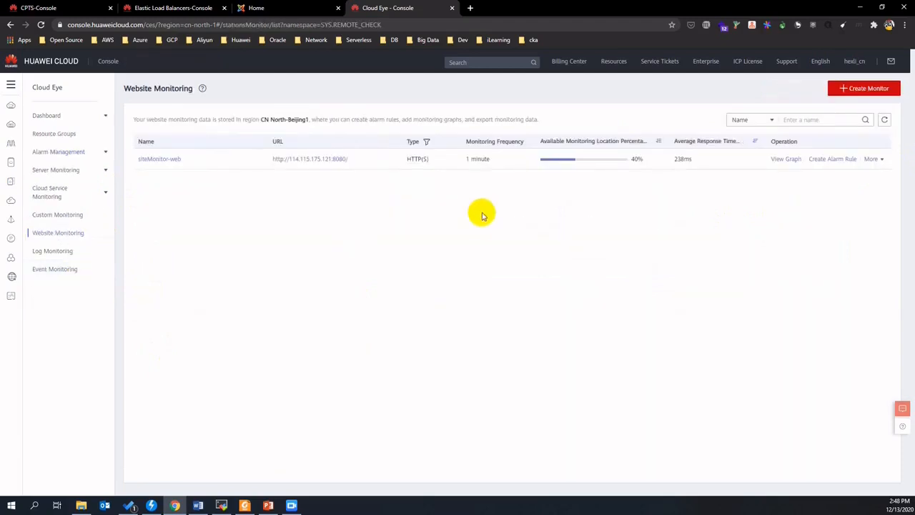
left_click(789, 160)
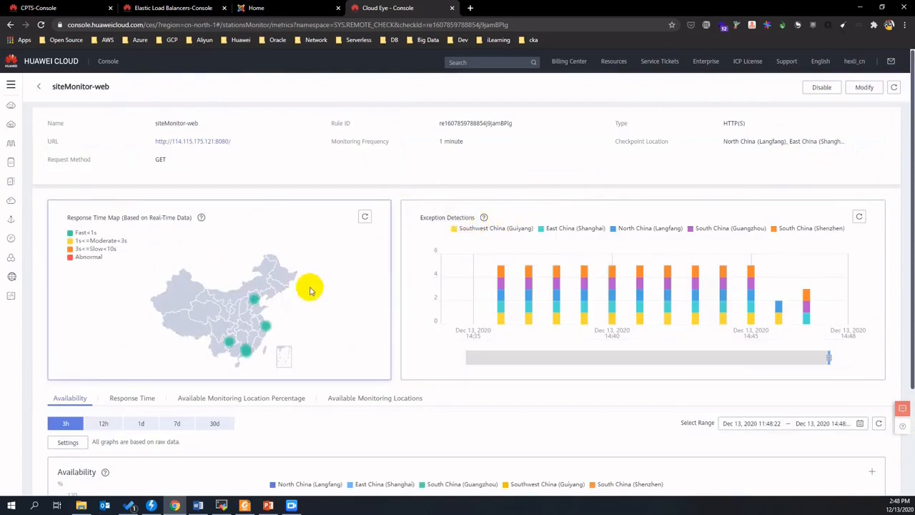
mouse_move(251, 307)
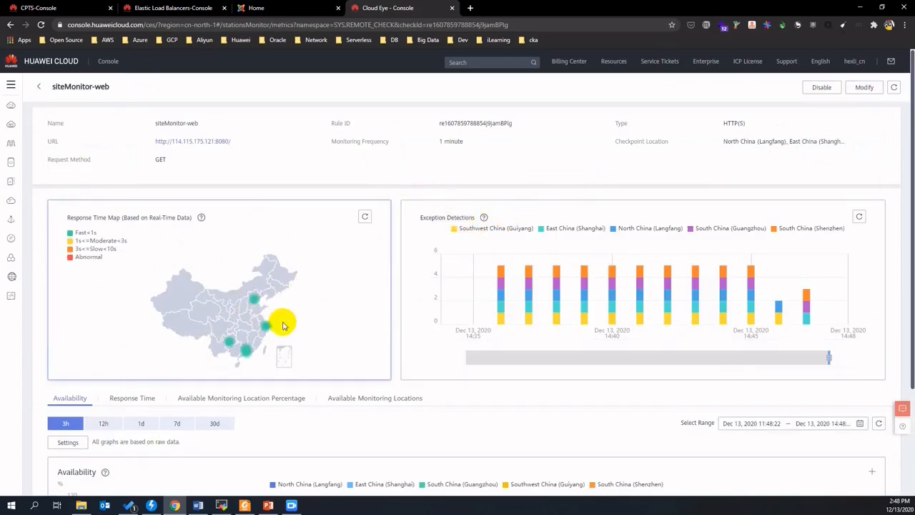
scroll(429, 168, "down", 2)
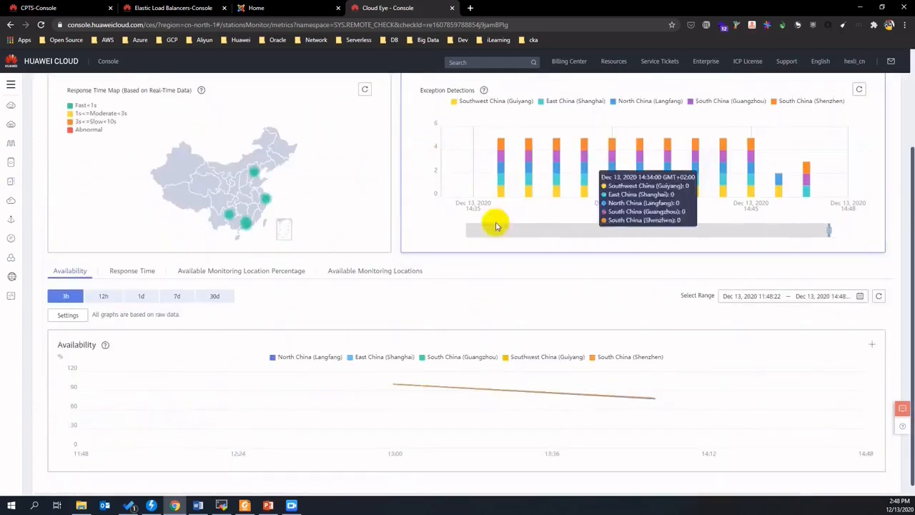
scroll(551, 243, "down", 1)
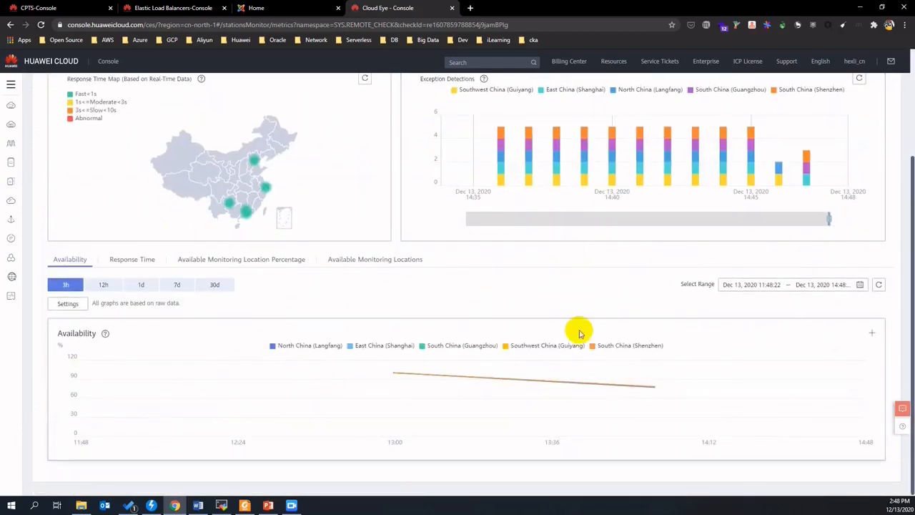
mouse_move(606, 388)
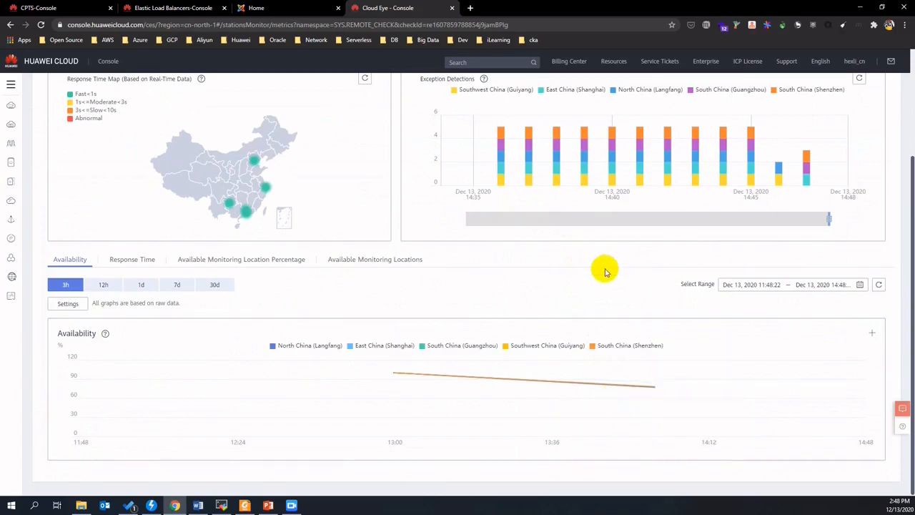
left_click(124, 260)
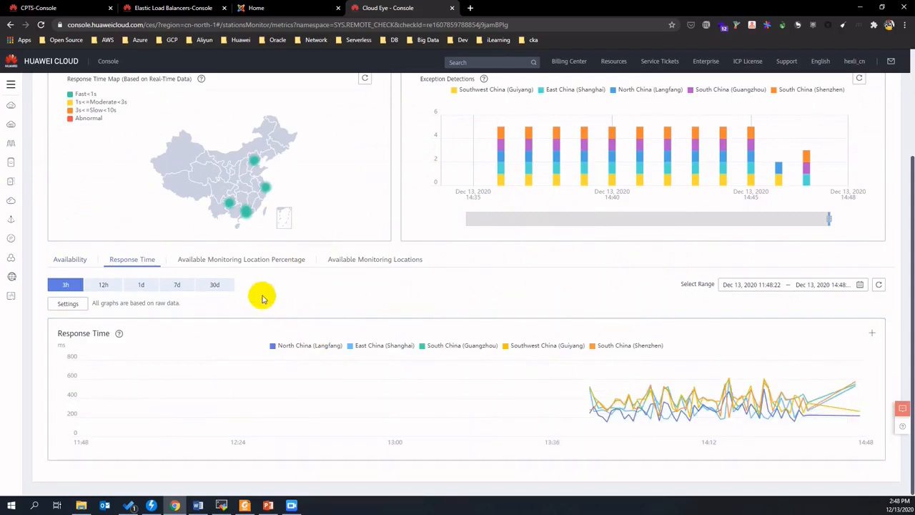
left_click(258, 259)
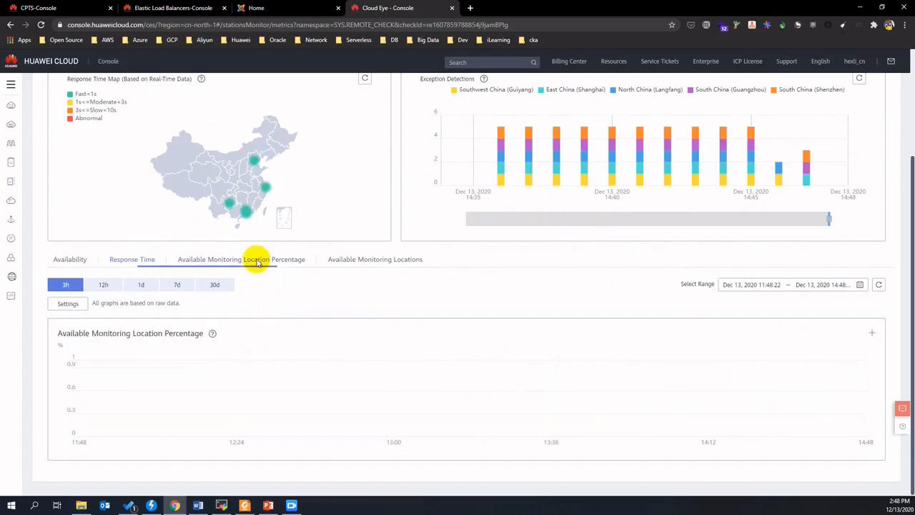
left_click(372, 262)
scroll(433, 304, "up", 3)
mouse_move(29, 121)
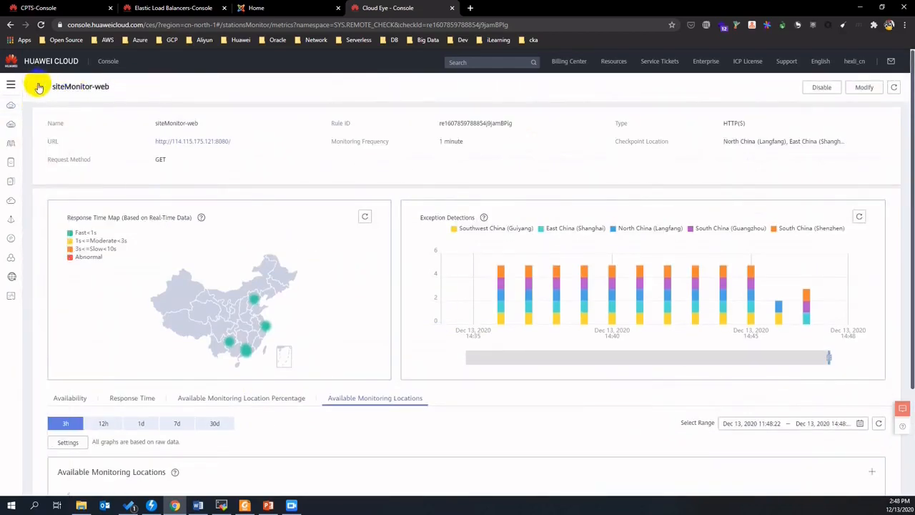
Return to the website monitor list and browse the Log Monitoring and Alarm Rules pages.
left_click(38, 86)
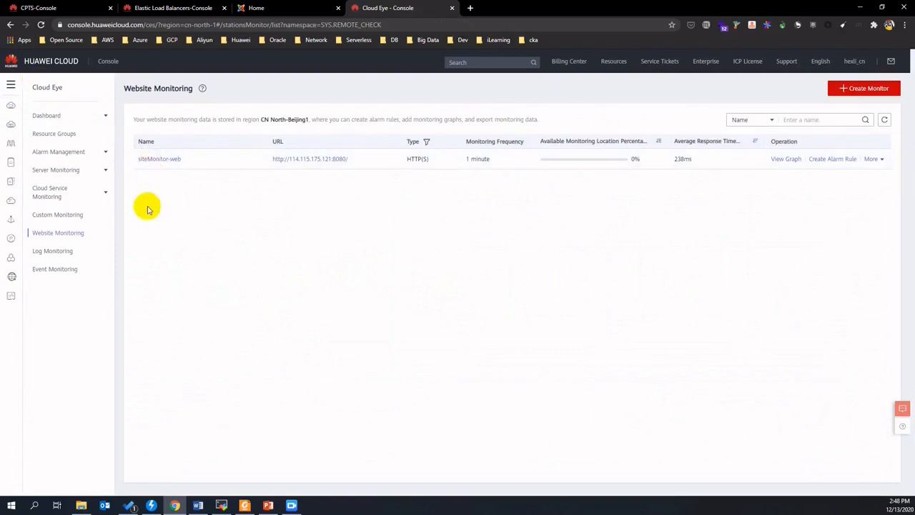
left_click(69, 255)
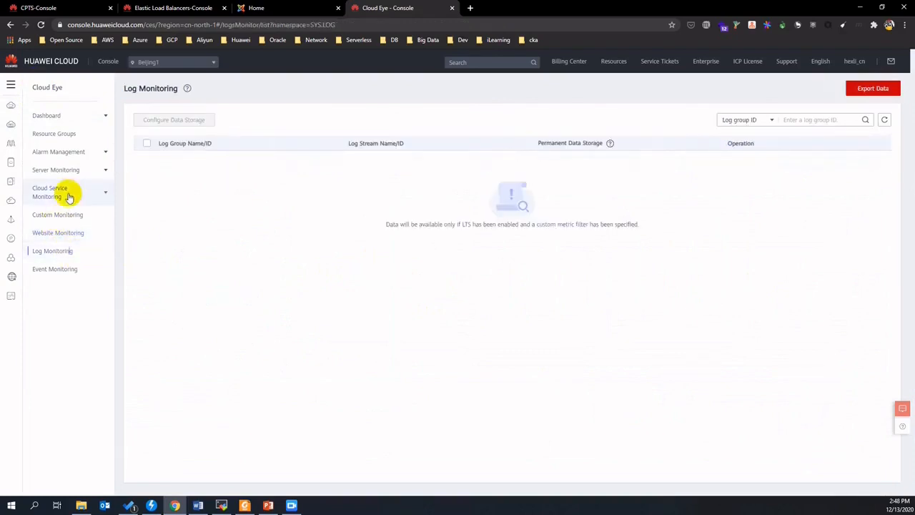
left_click(82, 155)
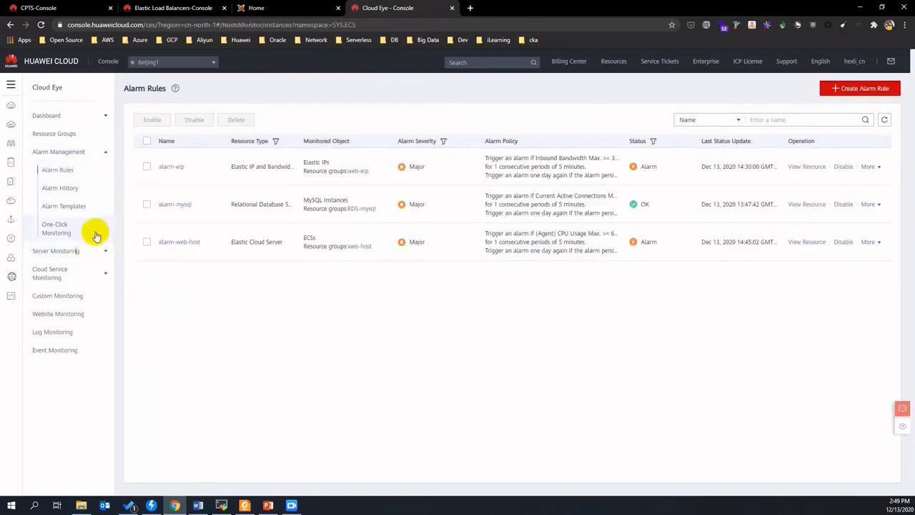
Open Server Monitoring and examine web01's metrics under the OS, Basic and Process Monitoring tabs.
left_click(84, 249)
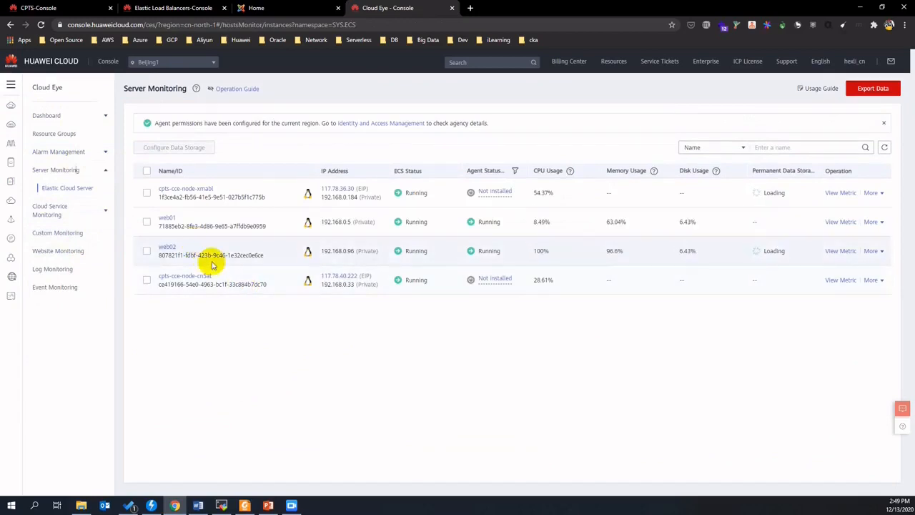
left_click(842, 222)
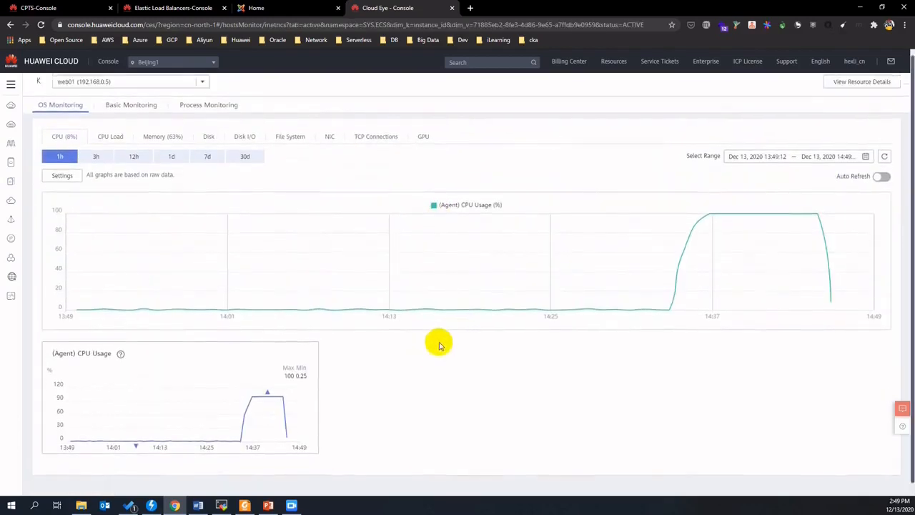
left_click(150, 111)
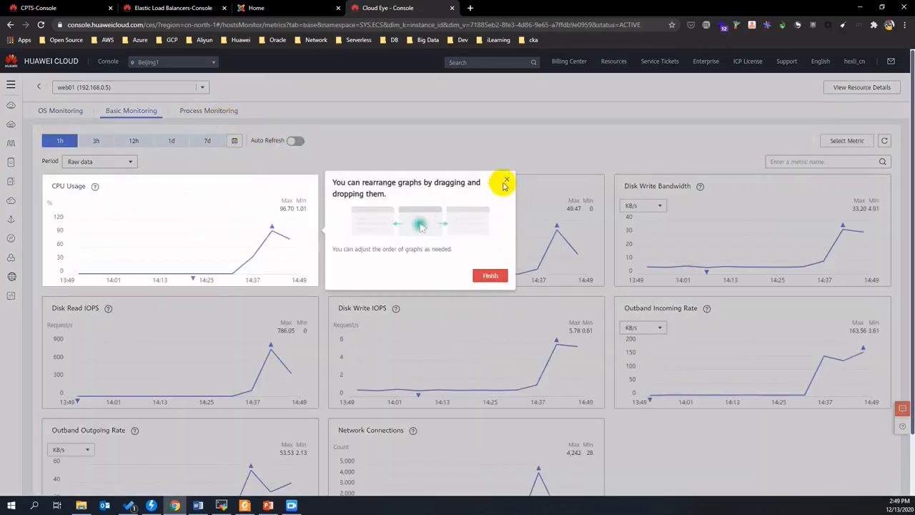
left_click(506, 181)
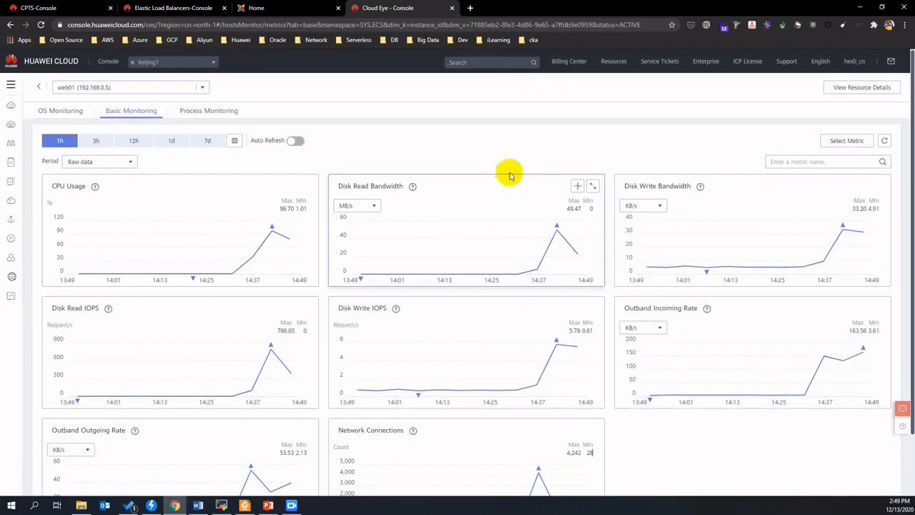
scroll(578, 144, "down", 2)
scroll(429, 186, "up", 2)
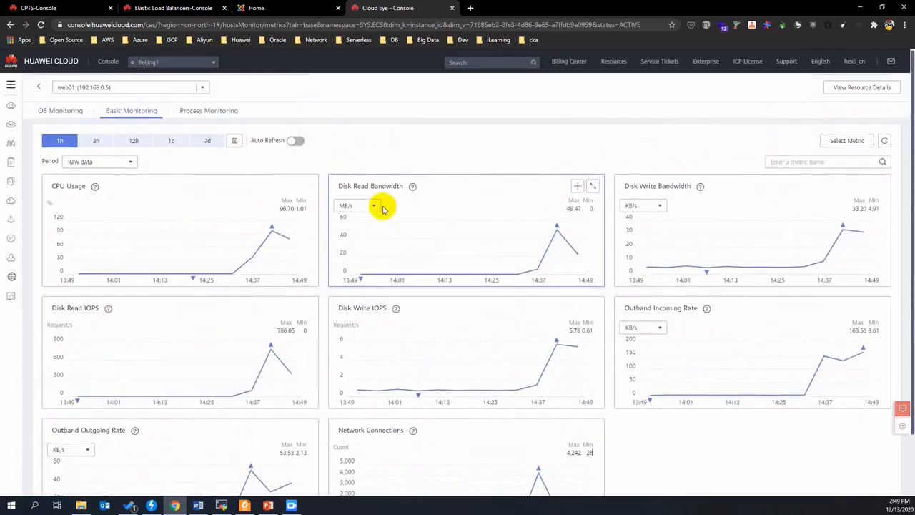
left_click(223, 112)
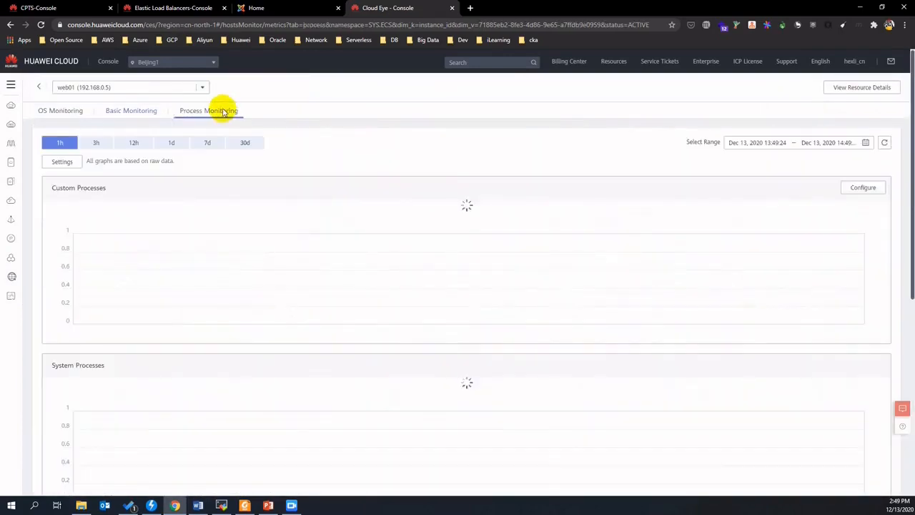
scroll(644, 303, "down", 2)
scroll(657, 306, "down", 3)
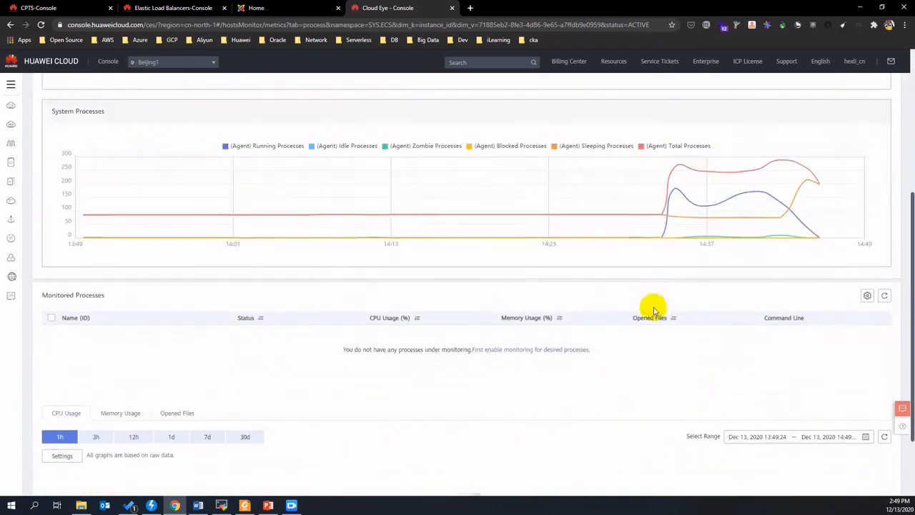
scroll(654, 308, "up", 5)
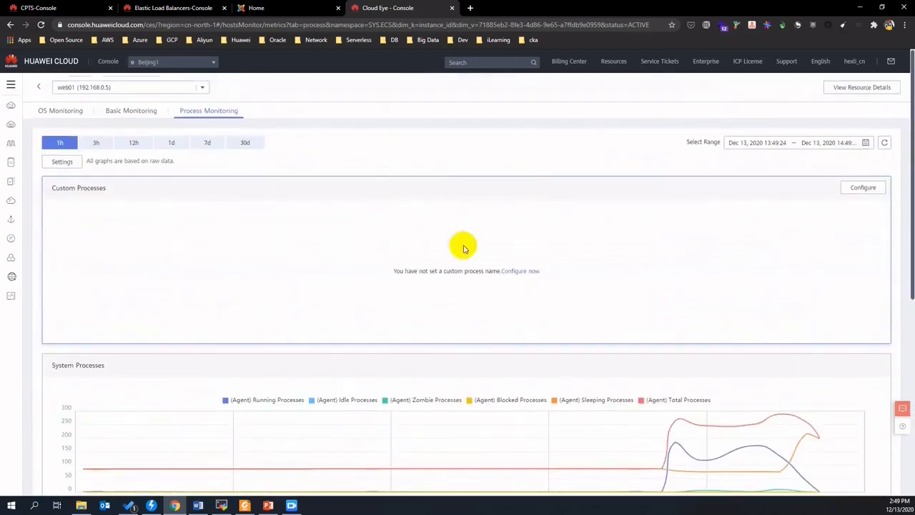
left_click(61, 111)
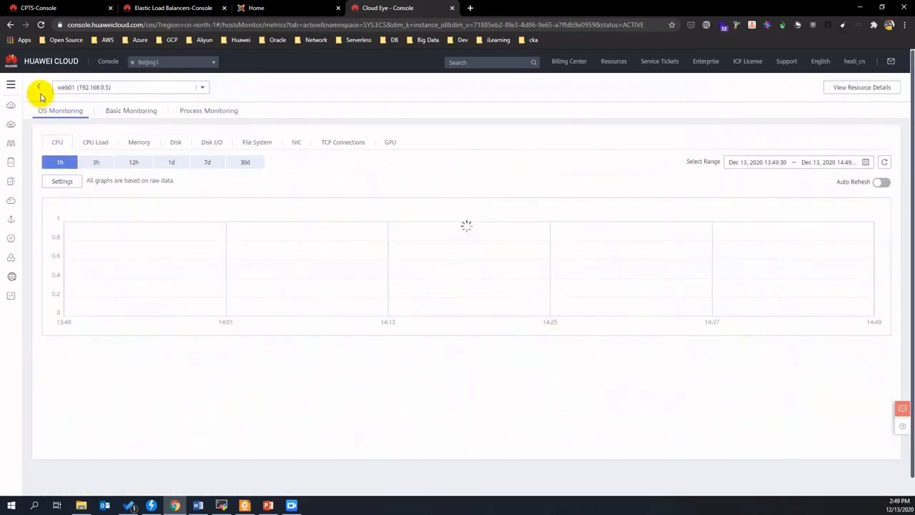
left_click(38, 87)
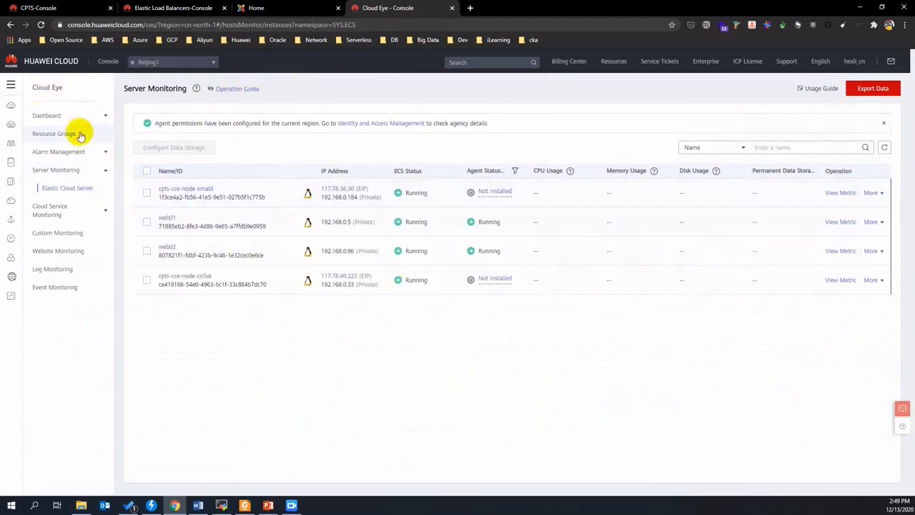
Open the alarm history list and refresh it.
left_click(98, 152)
left_click(66, 187)
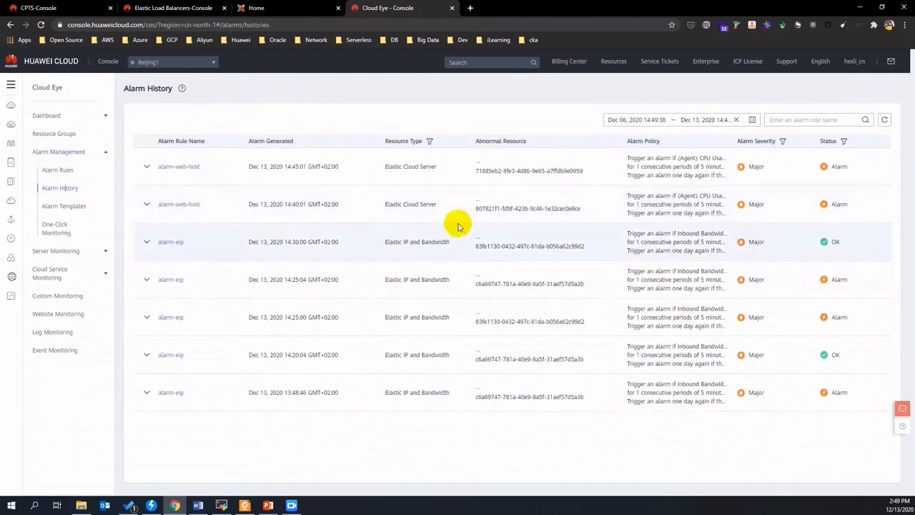
left_click(884, 121)
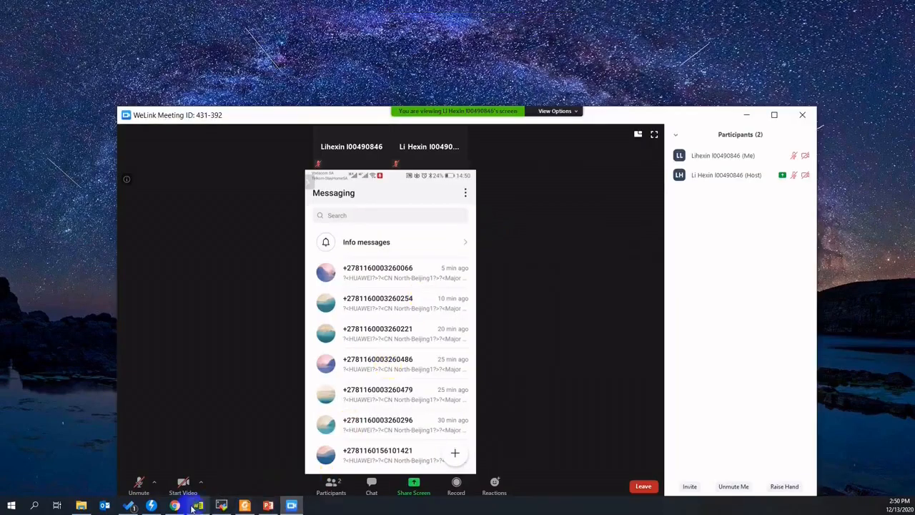
Switch back to the CPTS console and examine the real-time report's TPS, bandwidth, response time ratio and TP charts.
left_click(175, 506)
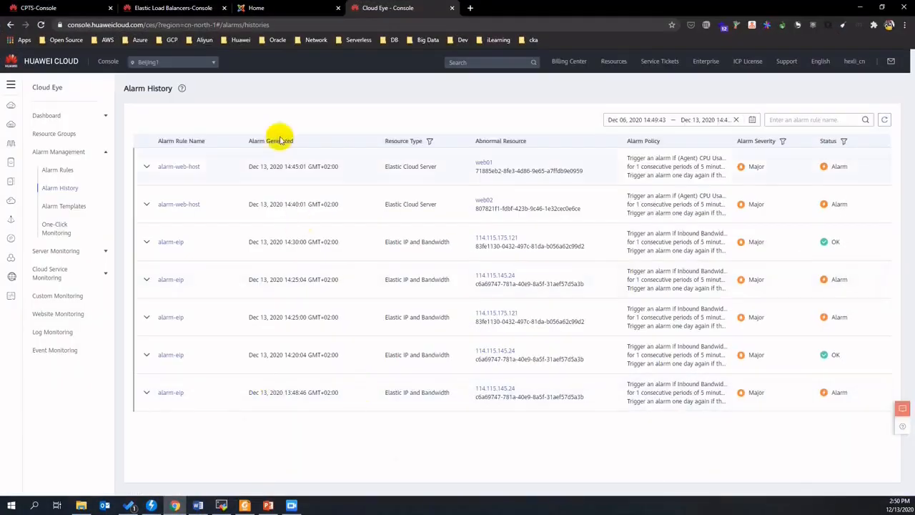
left_click(184, 10)
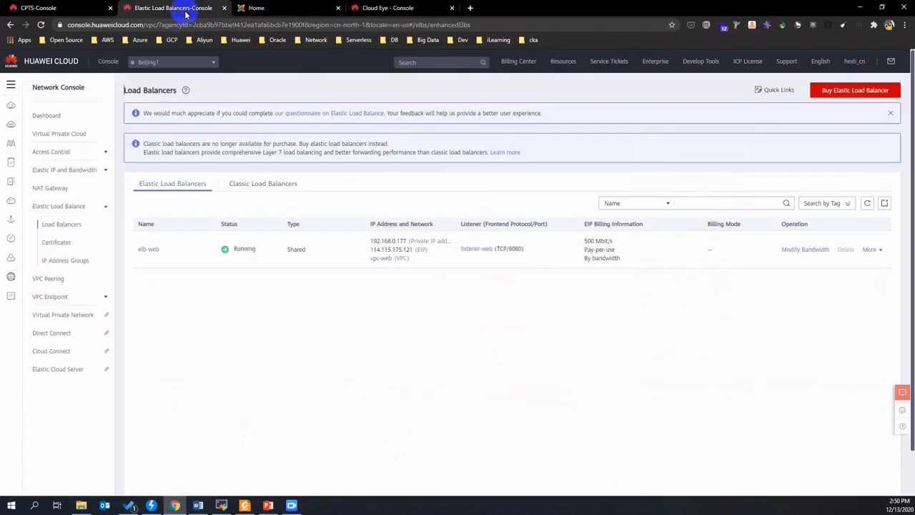
left_click(100, 8)
scroll(468, 187, "down", 1)
scroll(469, 182, "down", 3)
scroll(466, 272, "up", 5)
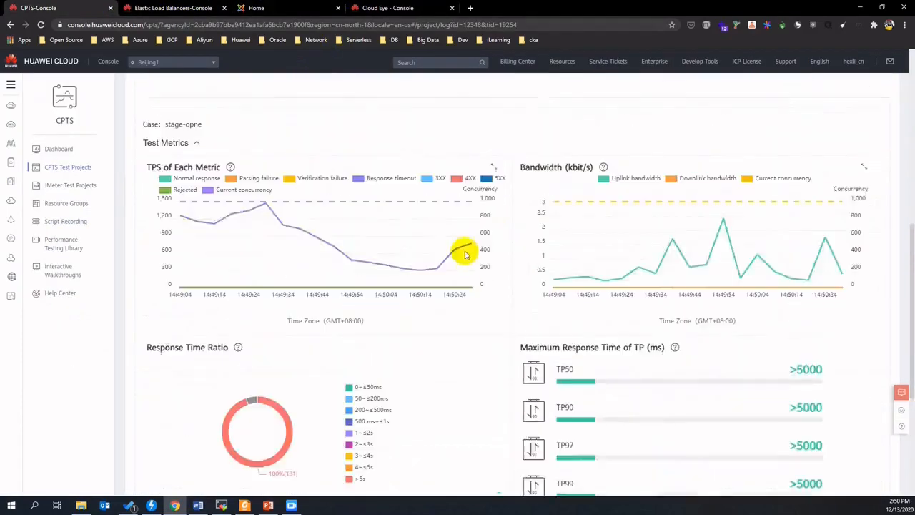
scroll(489, 326, "down", 1)
scroll(543, 350, "down", 2)
scroll(558, 386, "up", 2)
scroll(535, 390, "down", 3)
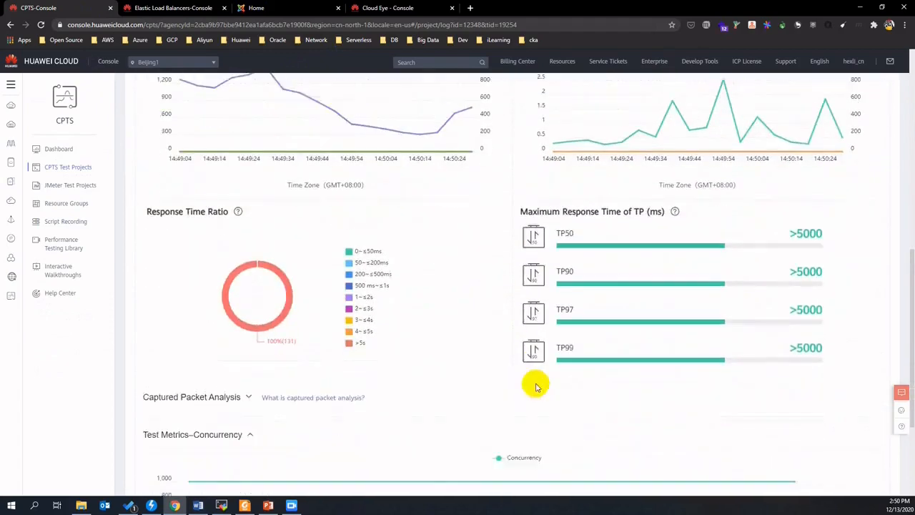
scroll(535, 380, "up", 5)
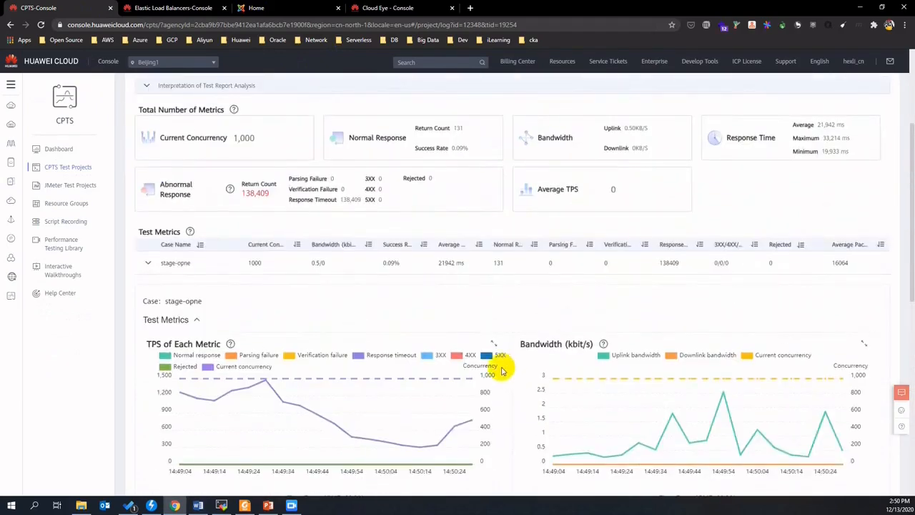
Review the task01 report summary, total metrics and test metrics table as the report updates.
scroll(486, 367, "up", 1)
left_click_drag(276, 299, 246, 295)
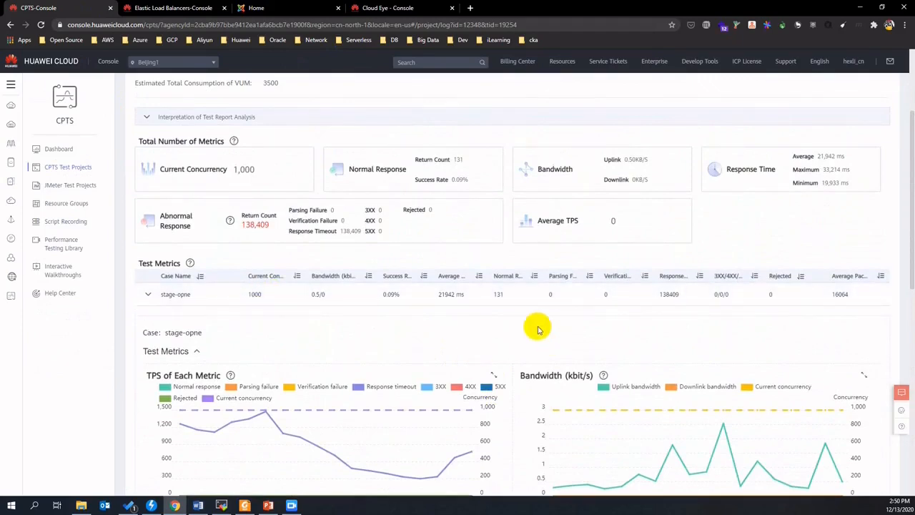
scroll(773, 178, "up", 3)
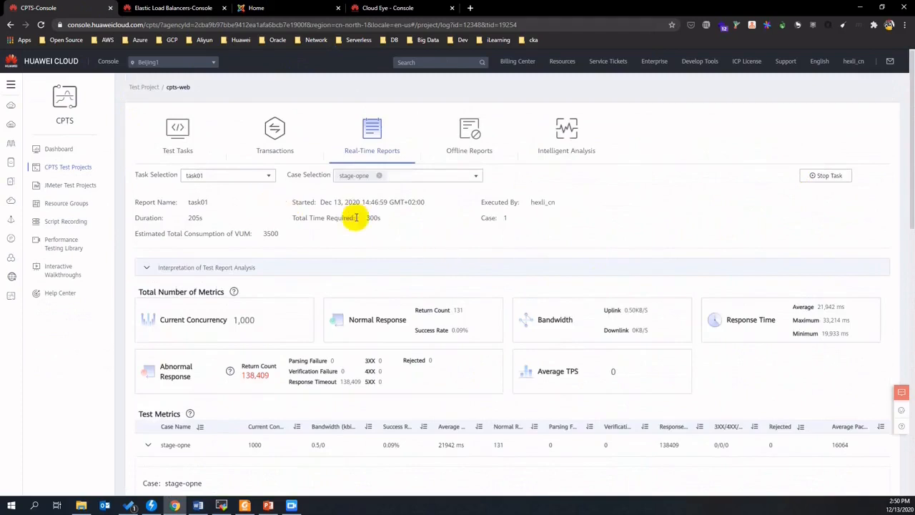
scroll(450, 276, "down", 1)
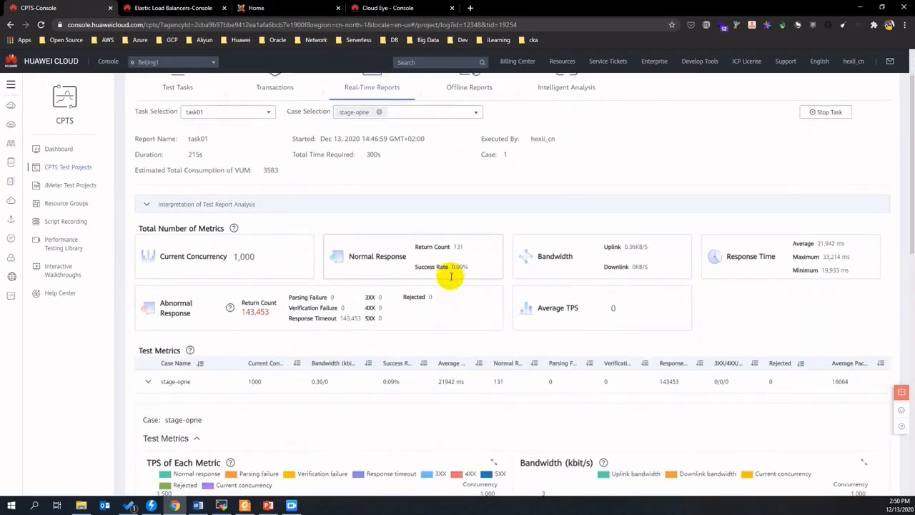
scroll(450, 276, "down", 2)
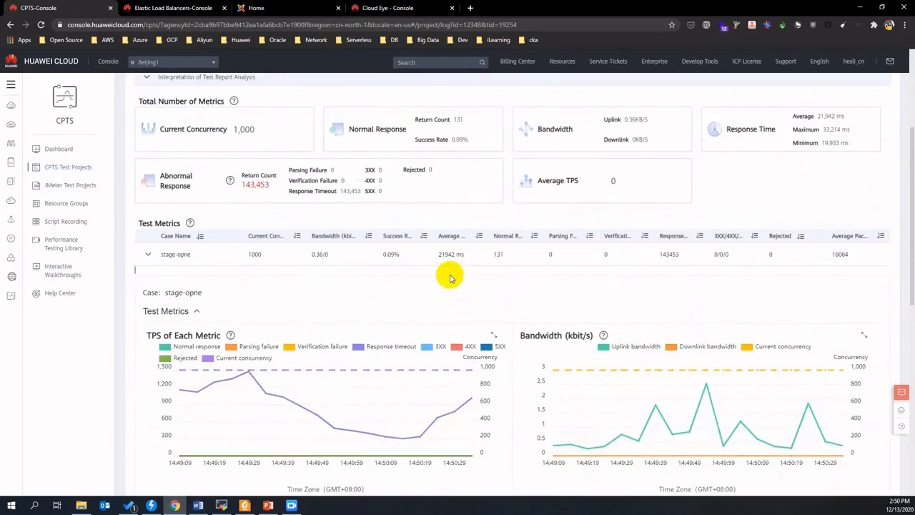
double_click(244, 129)
left_click(278, 127)
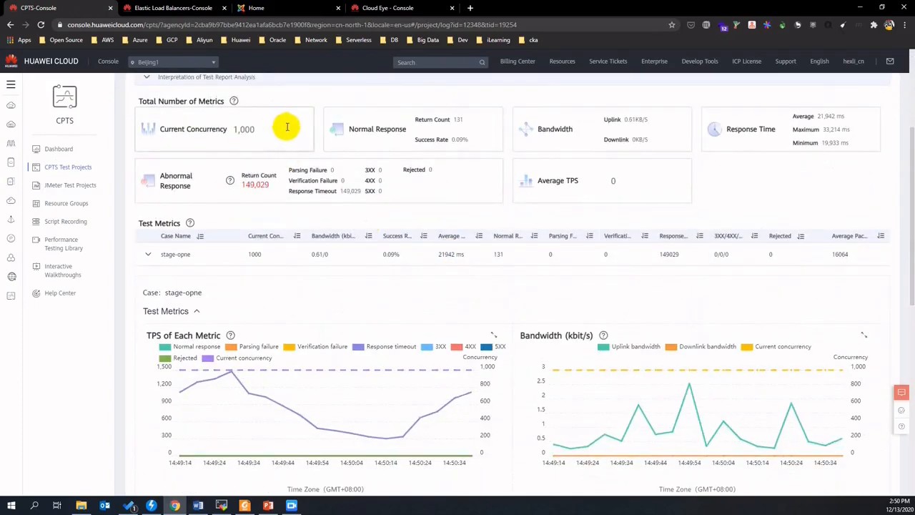
scroll(585, 412, "down", 1)
scroll(588, 409, "down", 3)
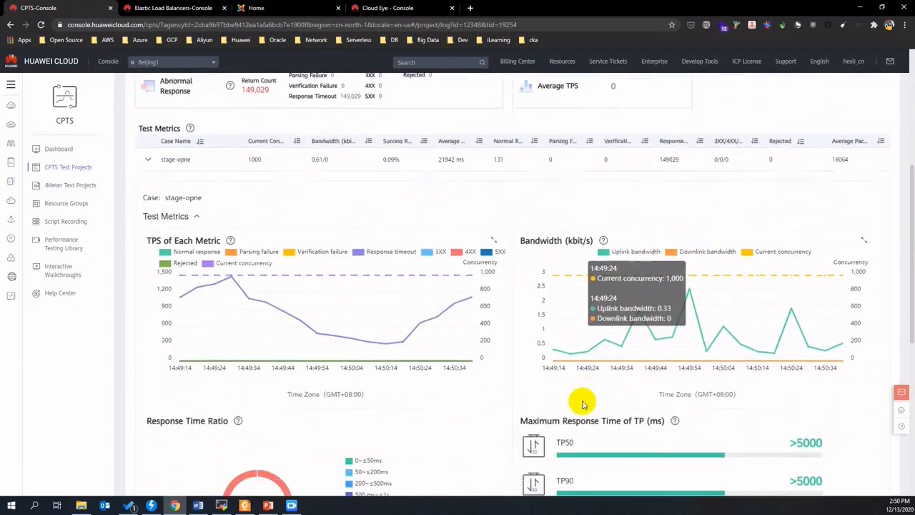
Switch to the Cloud Eye alarm history and refresh the list of alarms.
scroll(579, 401, "down", 1)
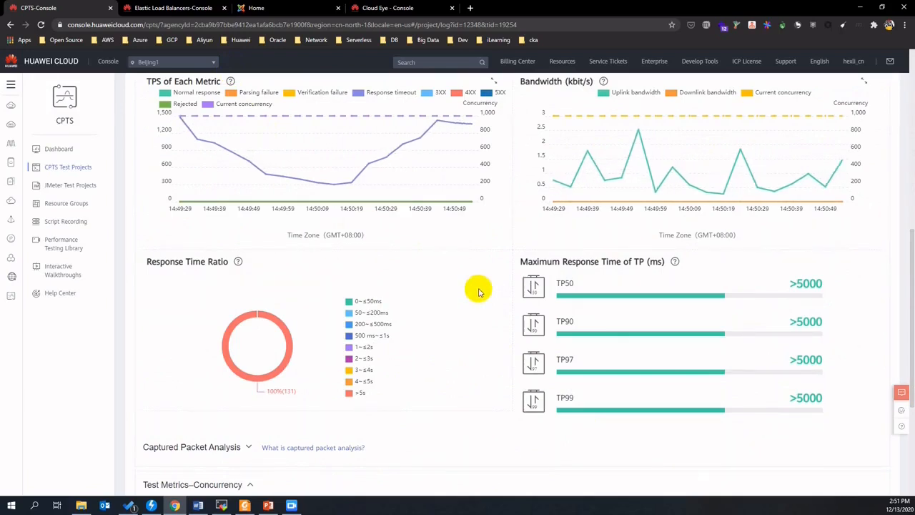
left_click(402, 9)
left_click(884, 120)
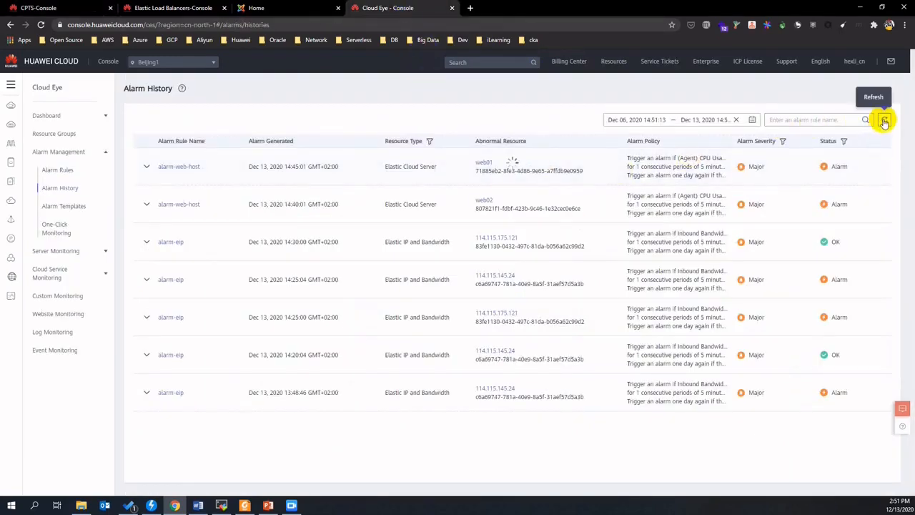
left_click(885, 120)
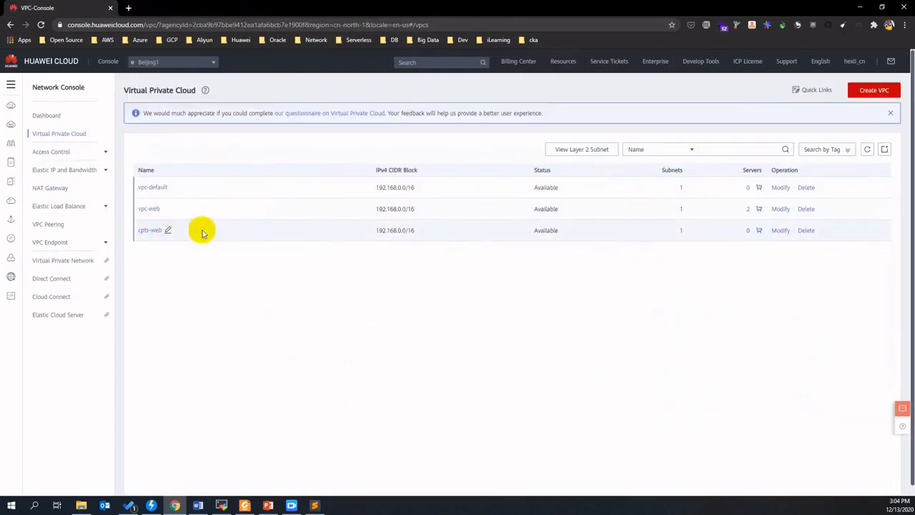
Open Application Orchestration Service from the service list and start creating a new stack under My Stacks.
left_click(11, 85)
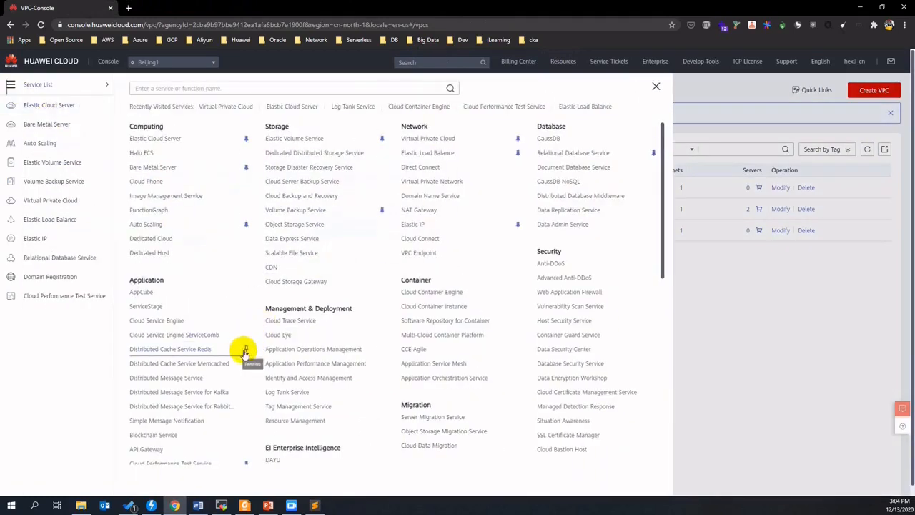
left_click(461, 379)
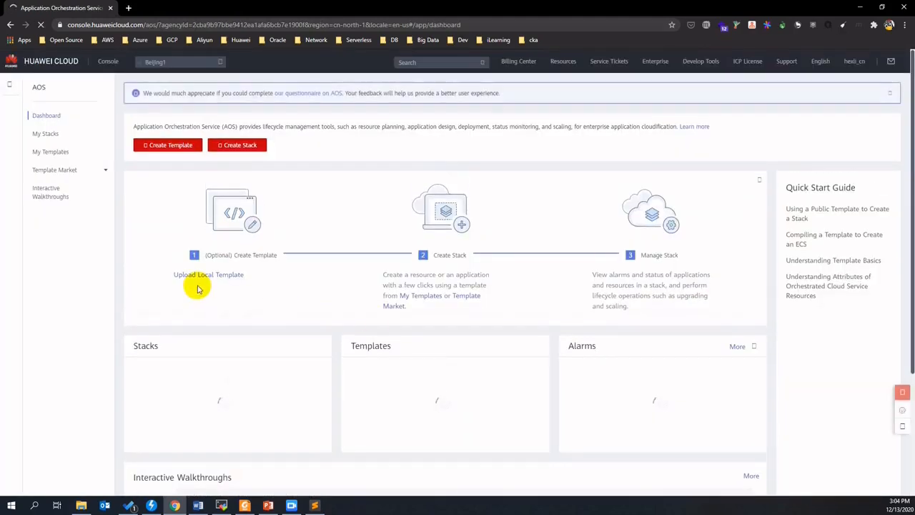
left_click(70, 136)
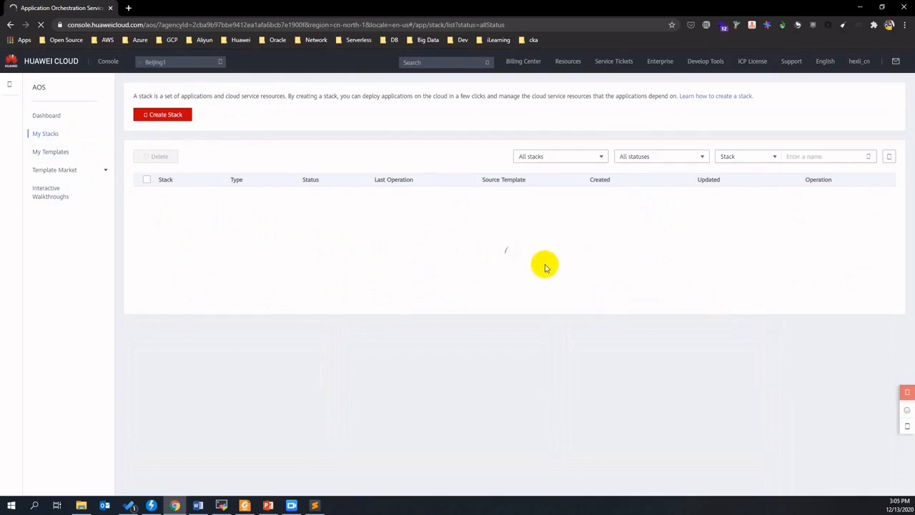
left_click(175, 116)
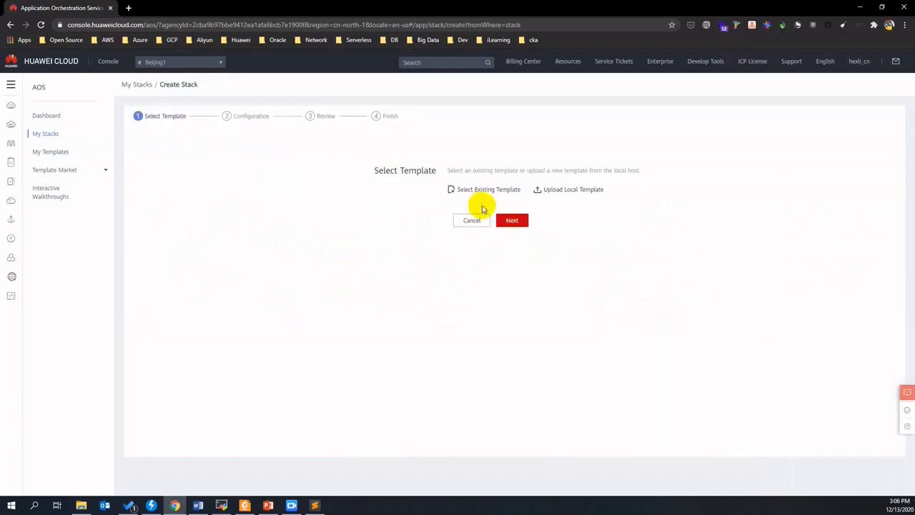
Choose to upload a local template and upload the file commercial-stack-1.0.yaml.
left_click(558, 192)
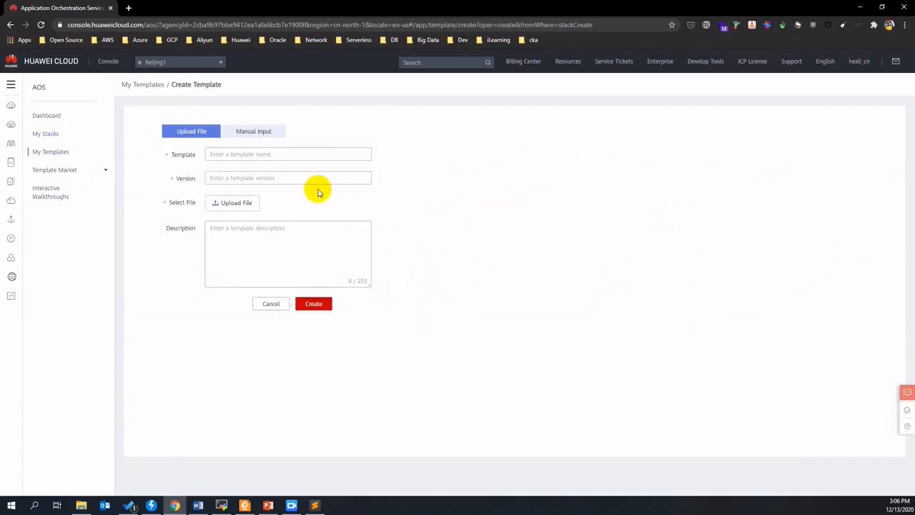
left_click(248, 203)
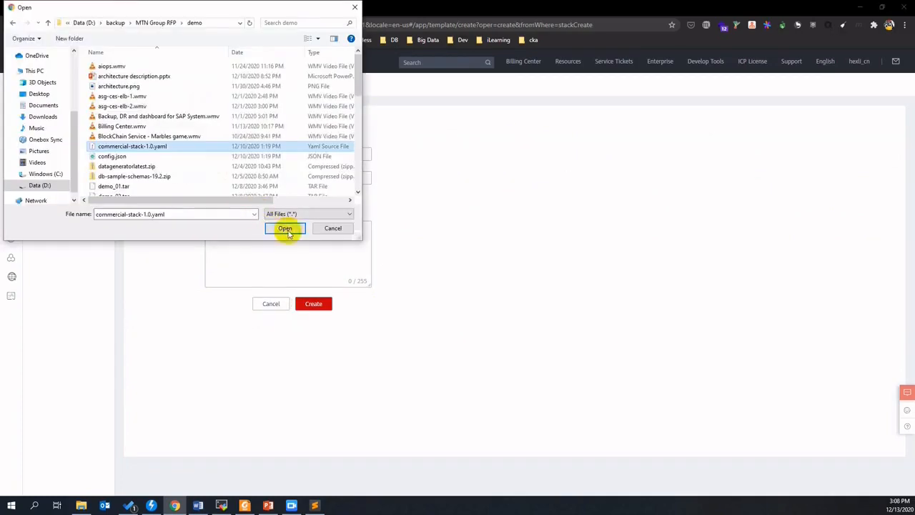
left_click(286, 229)
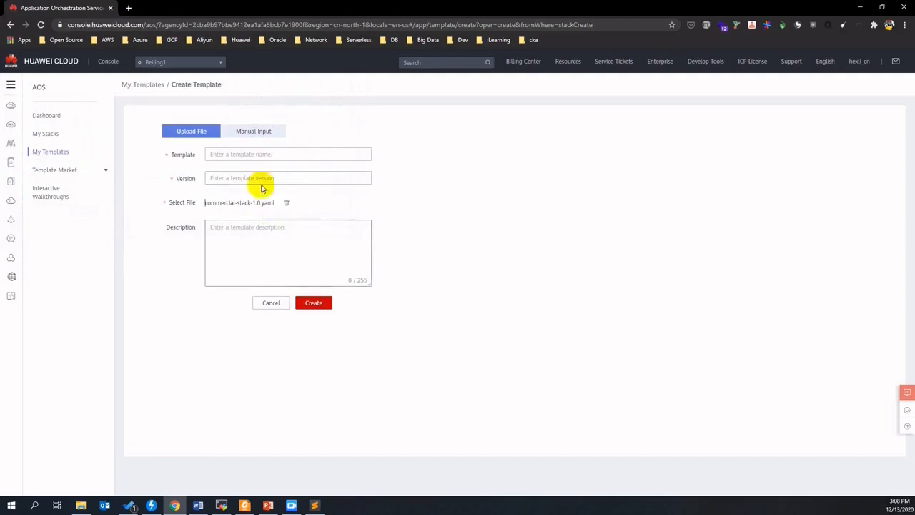
Name the template shoppingmall with version 1.0 and create it.
left_click(231, 153)
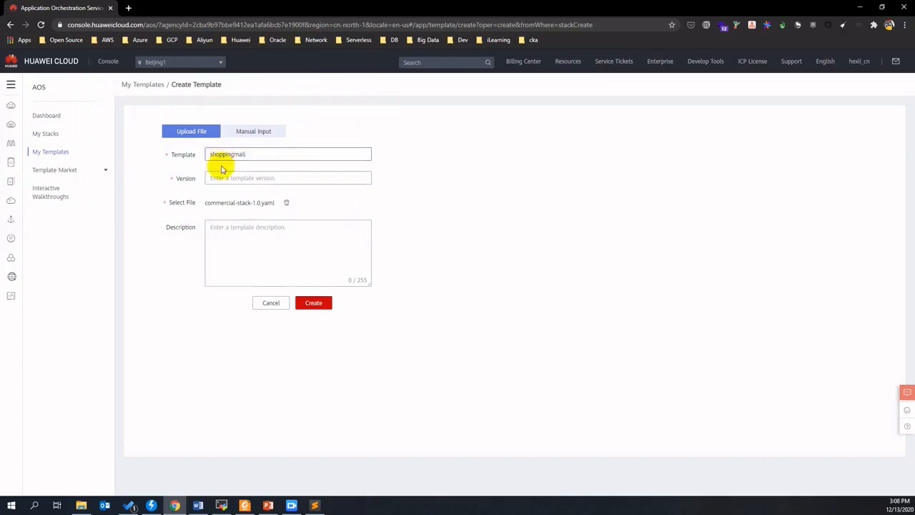
type(".")
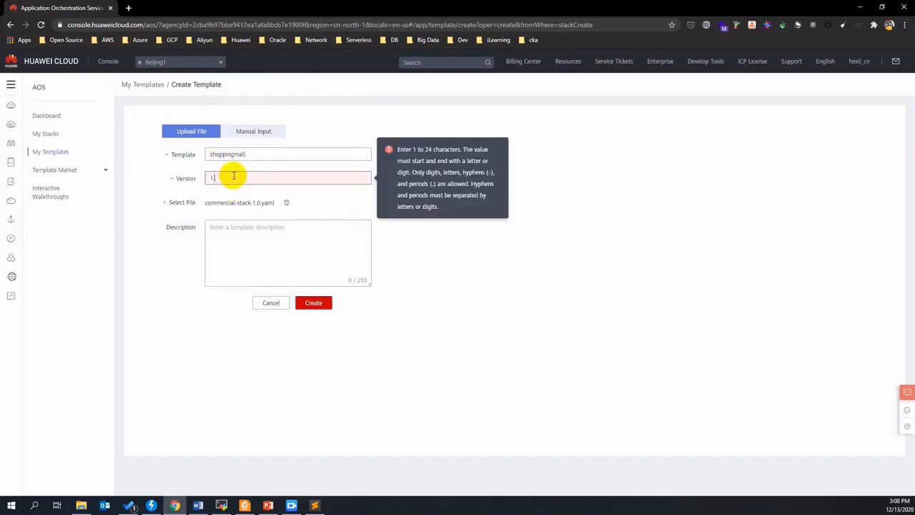
type("0")
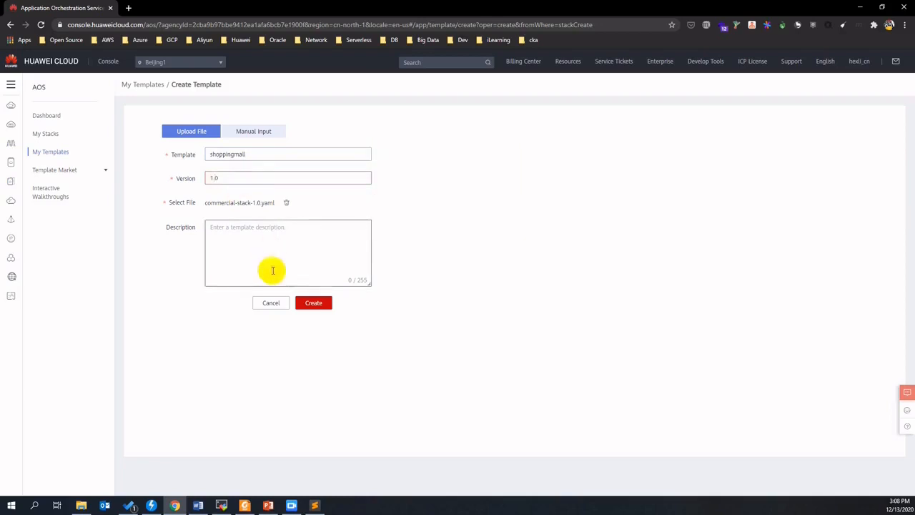
left_click(312, 304)
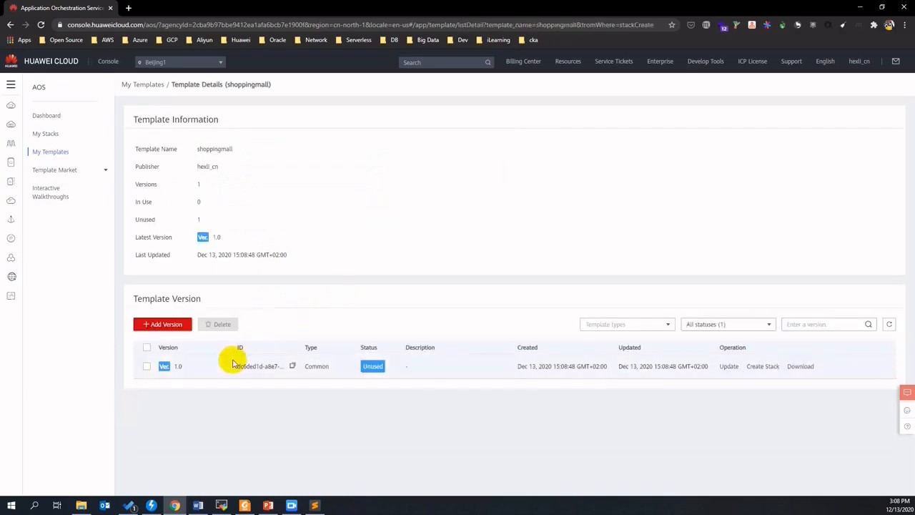
Create a stack from template version 1.0, naming it cpts-web on the cpts-cce cluster.
left_click(764, 367)
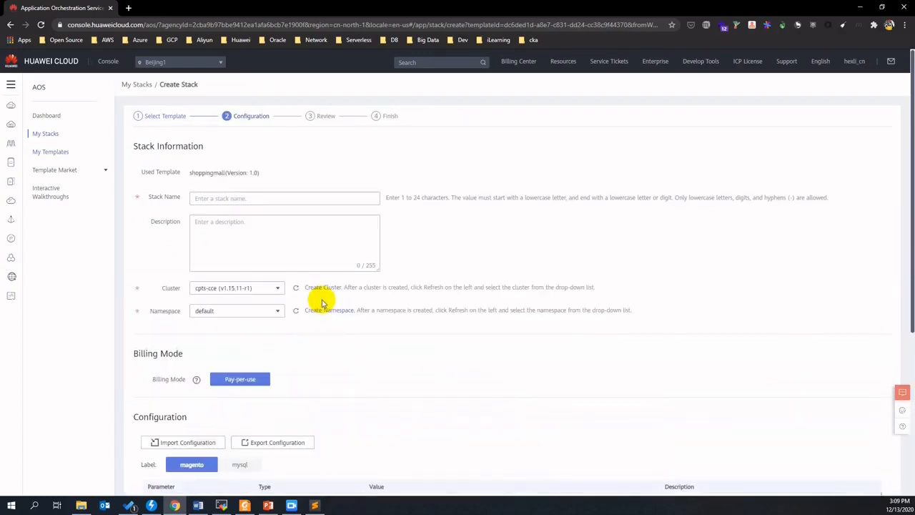
left_click(285, 200)
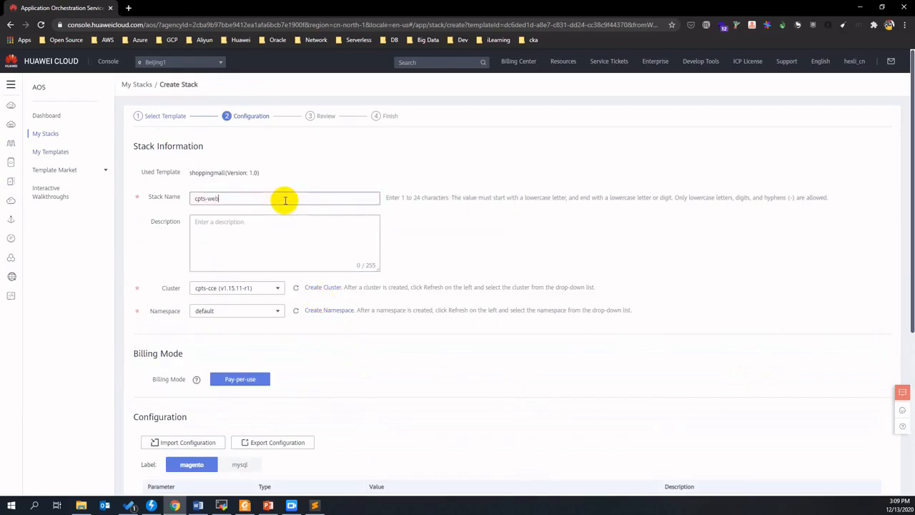
left_click(280, 291)
left_click(279, 290)
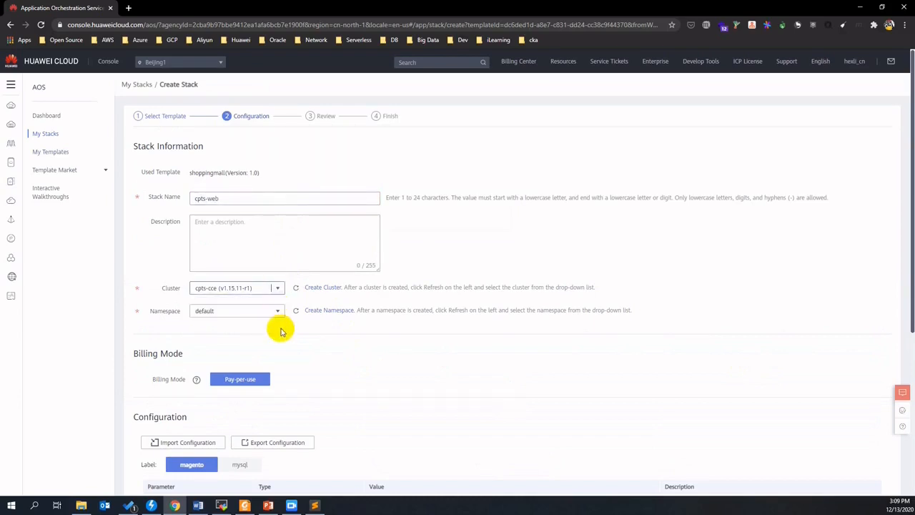
Set the cce-flavor node flavor to s3.xlarge.2 with 4 cores and 8 GB.
scroll(301, 333, "down", 2)
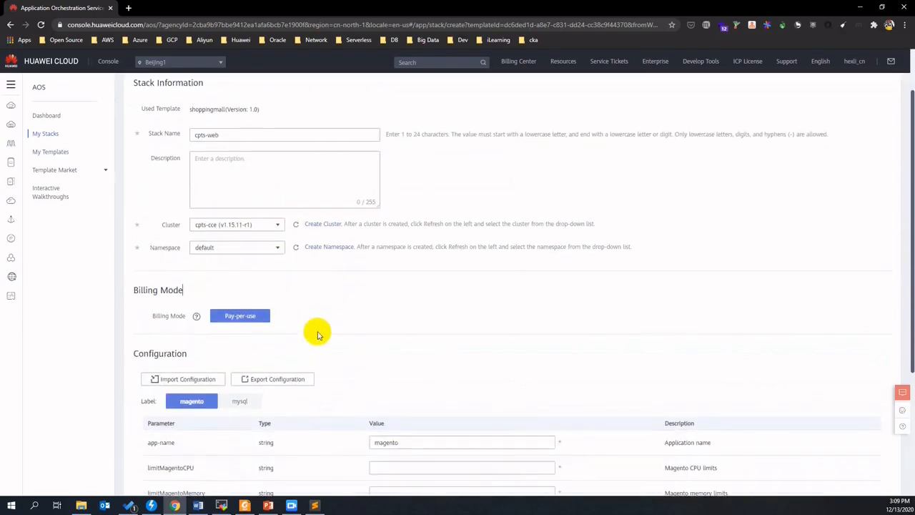
scroll(321, 331, "up", 2)
scroll(322, 332, "down", 3)
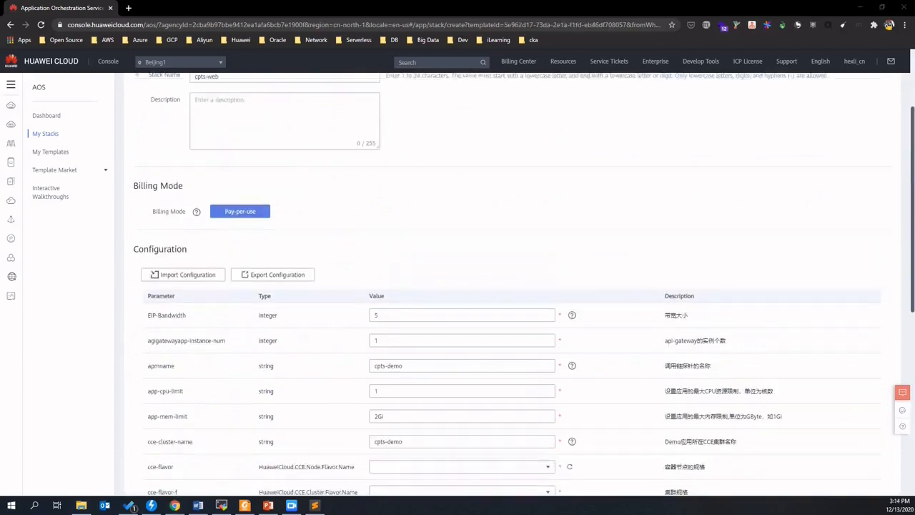
scroll(609, 265, "down", 2)
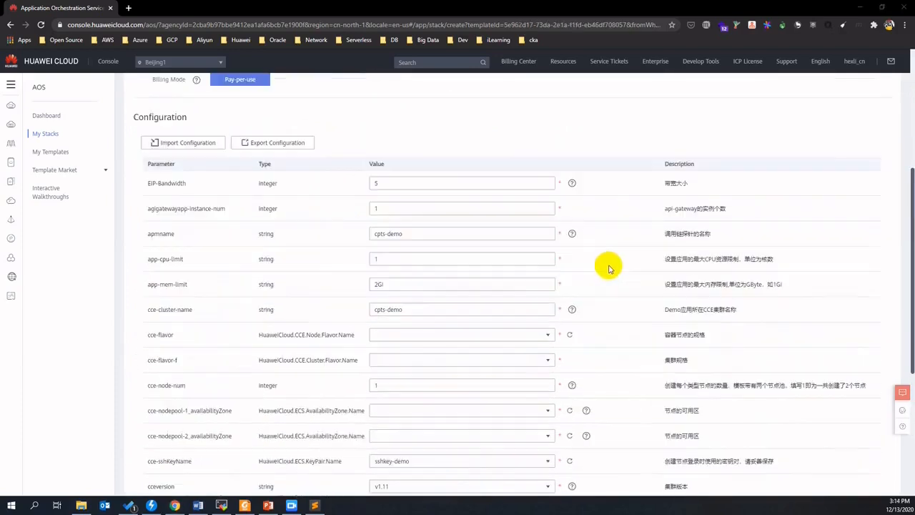
left_click(544, 334)
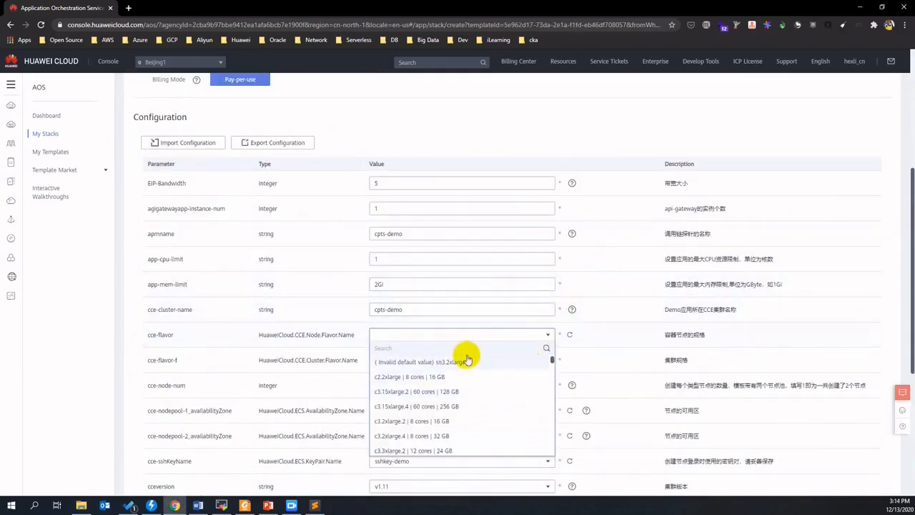
scroll(496, 364, "down", 2)
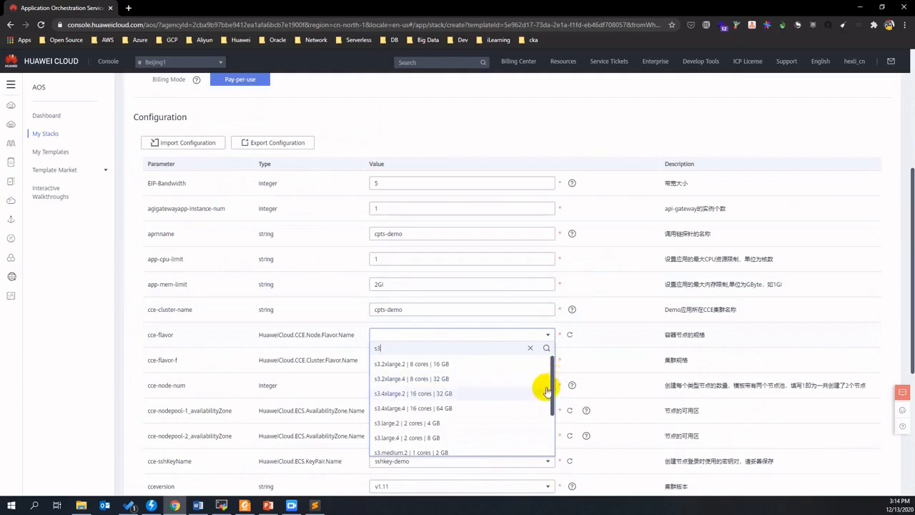
left_click_drag(551, 386, 557, 434)
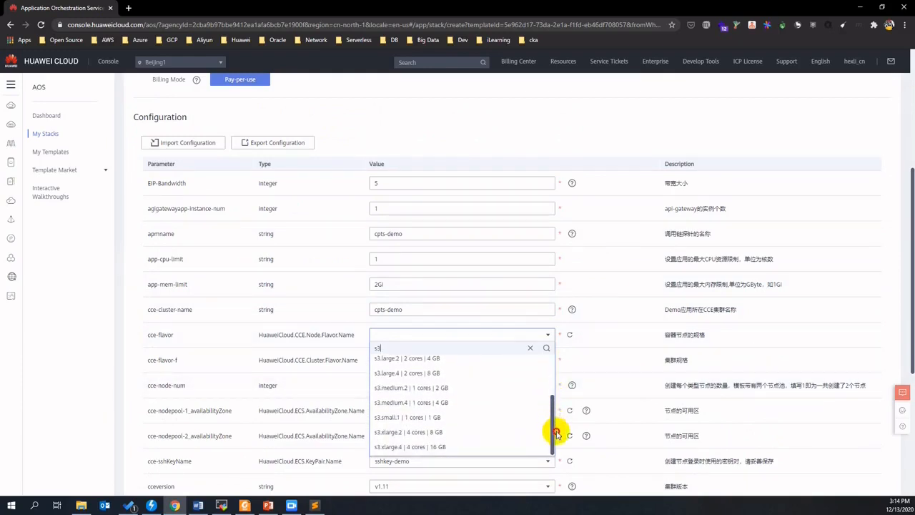
left_click(447, 432)
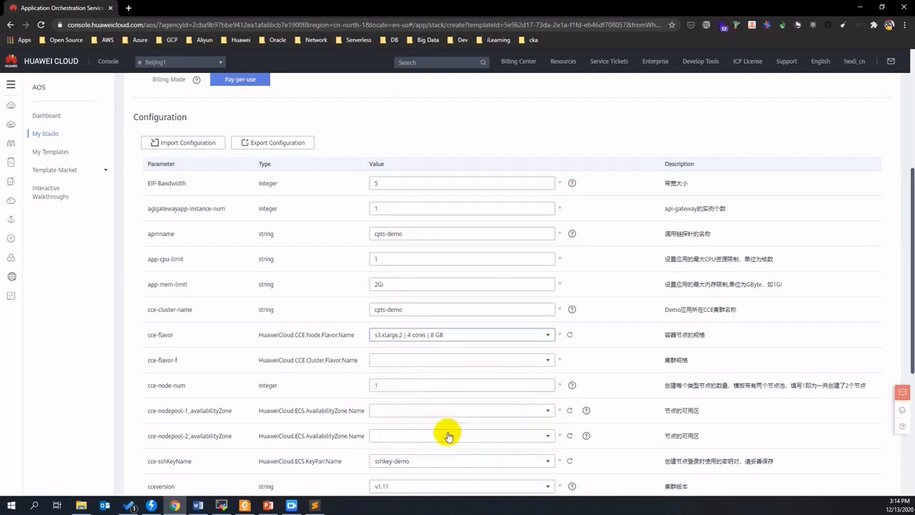
Set cce-flavor-f to cce.s1.small and the first node pool's availability zone to AZ1.
left_click(549, 362)
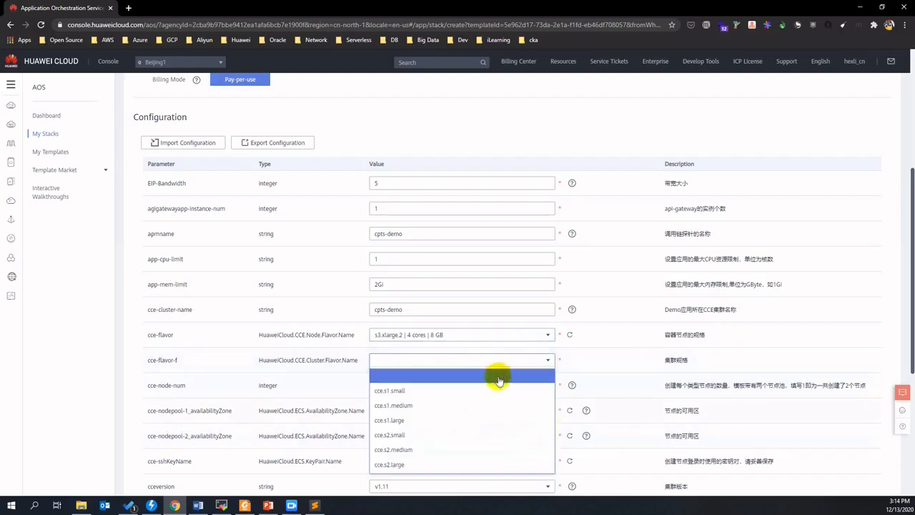
left_click(434, 394)
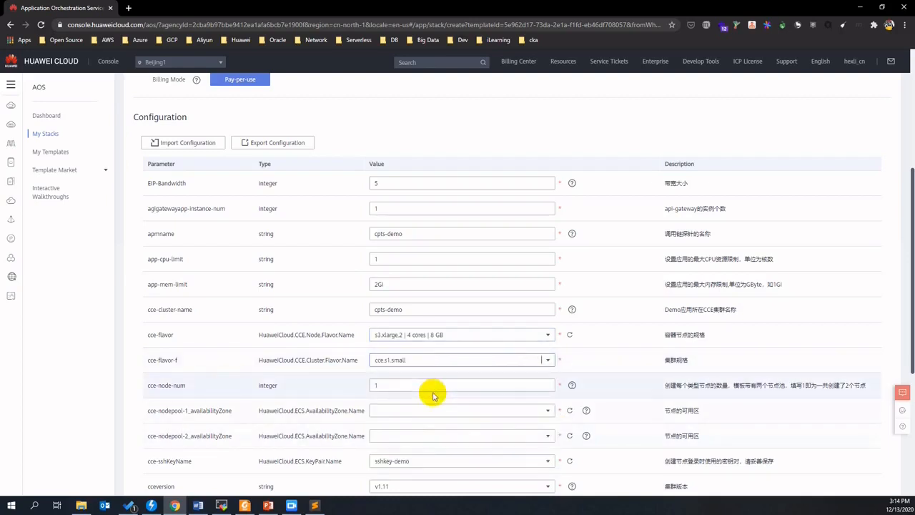
left_click(411, 407)
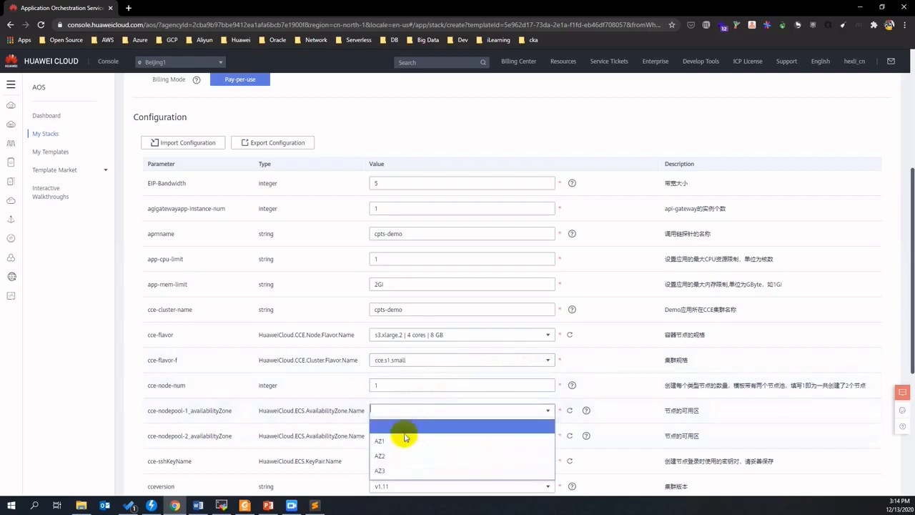
left_click(405, 441)
Set the second node pool's availability zone to AZ1 and the cce-vpcId to the cpts-web VPC.
scroll(639, 402, "down", 1)
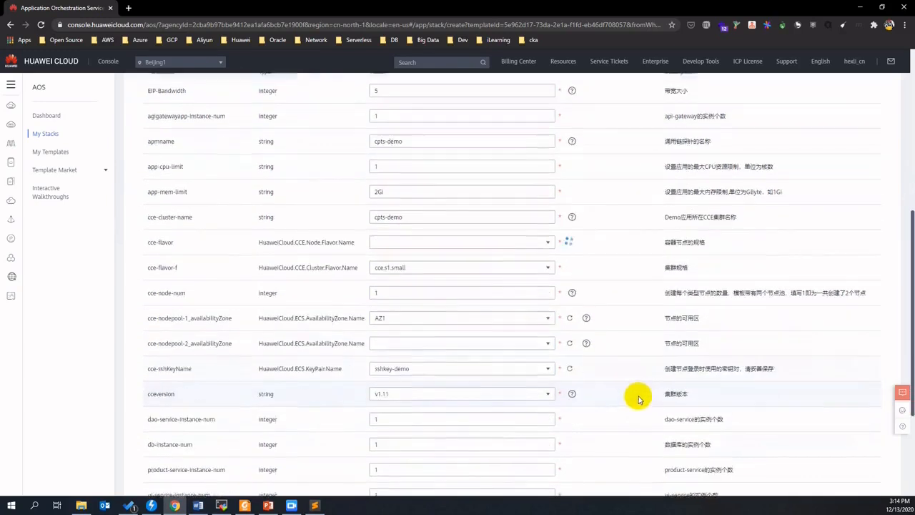
left_click(548, 341)
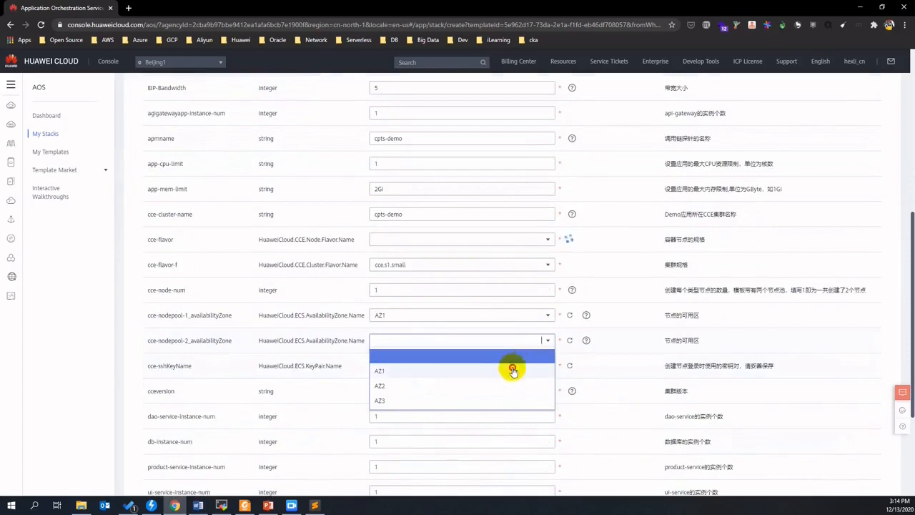
left_click(512, 371)
scroll(541, 417, "down", 3)
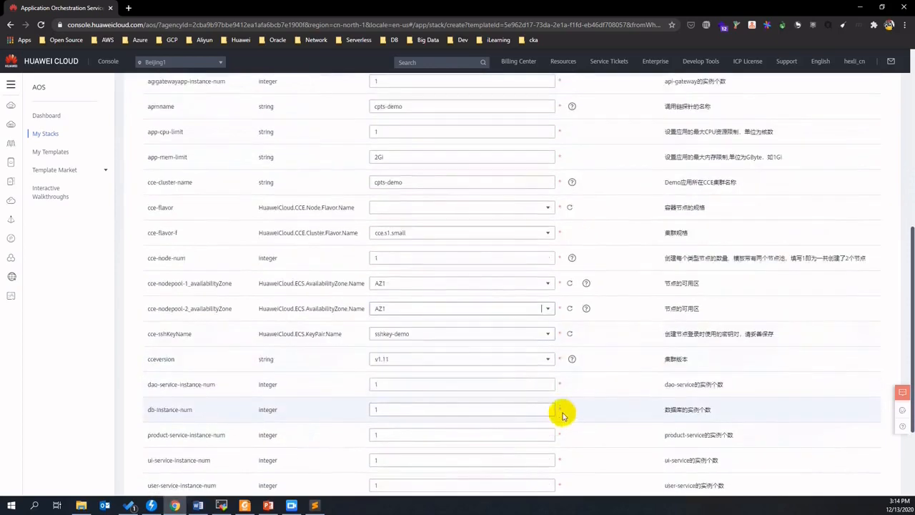
left_click(548, 377)
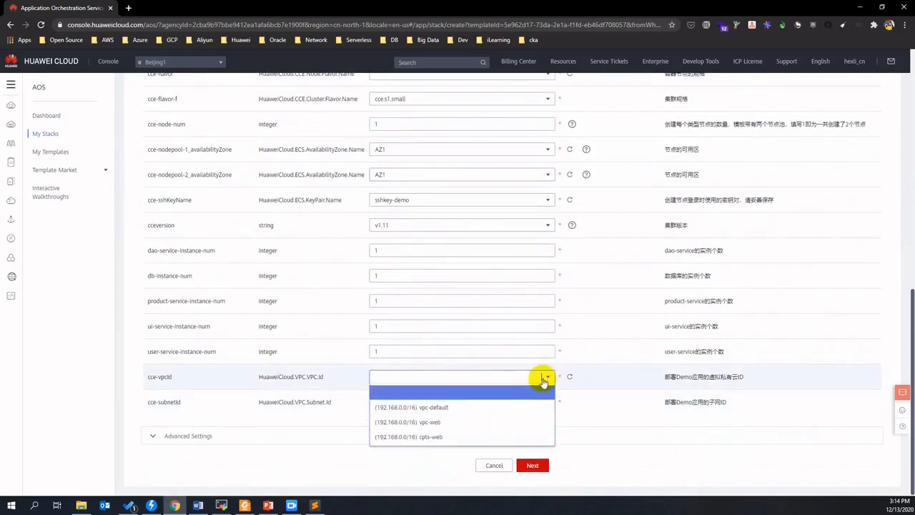
left_click(462, 437)
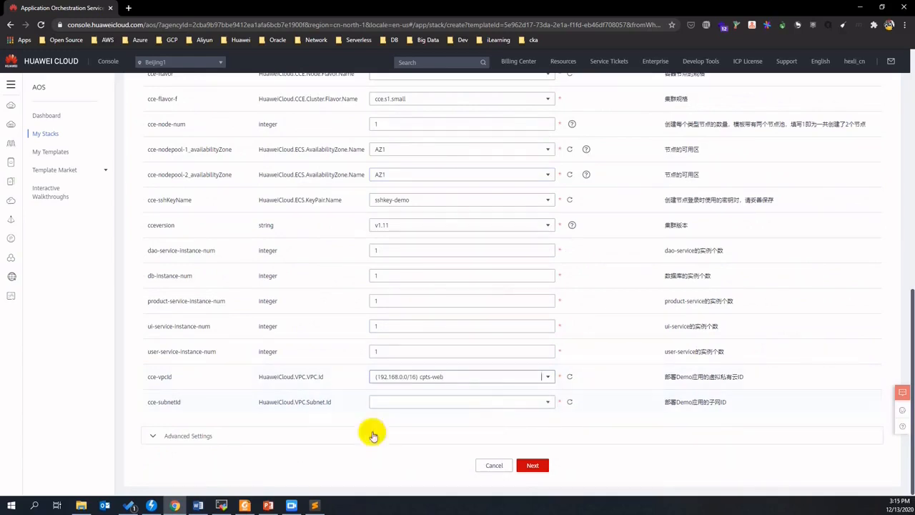
Expand Advanced Settings and set the cce-subnetId to the cpts-web subnet.
left_click(151, 435)
scroll(221, 397, "down", 1)
scroll(220, 395, "down", 1)
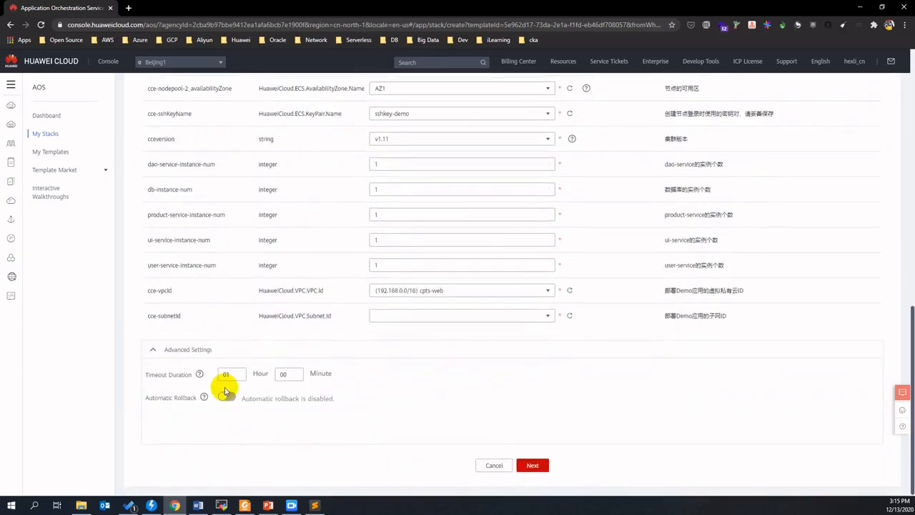
scroll(229, 393, "up", 1)
left_click(550, 380)
left_click(440, 404)
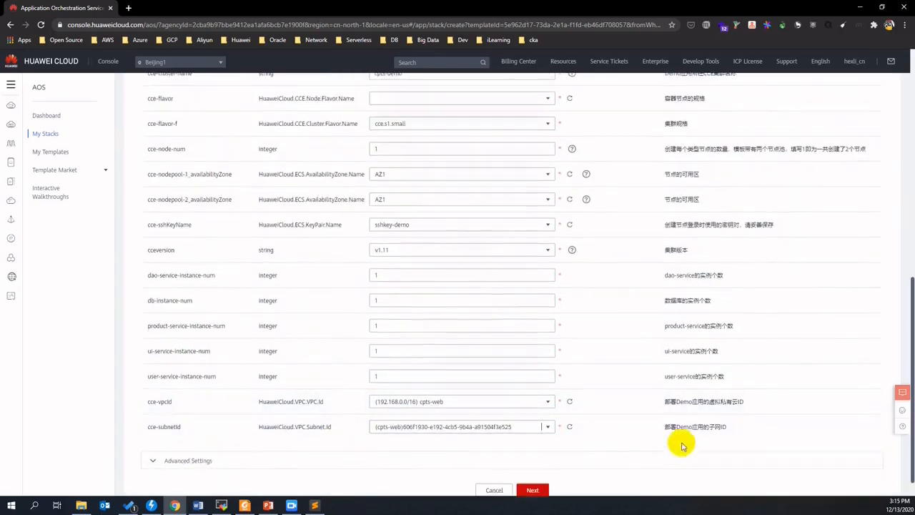
Select s3.xlarge.2 with 4 cores and 8 GB again as the cce-flavor node flavor.
scroll(675, 436, "up", 4)
left_click(548, 203)
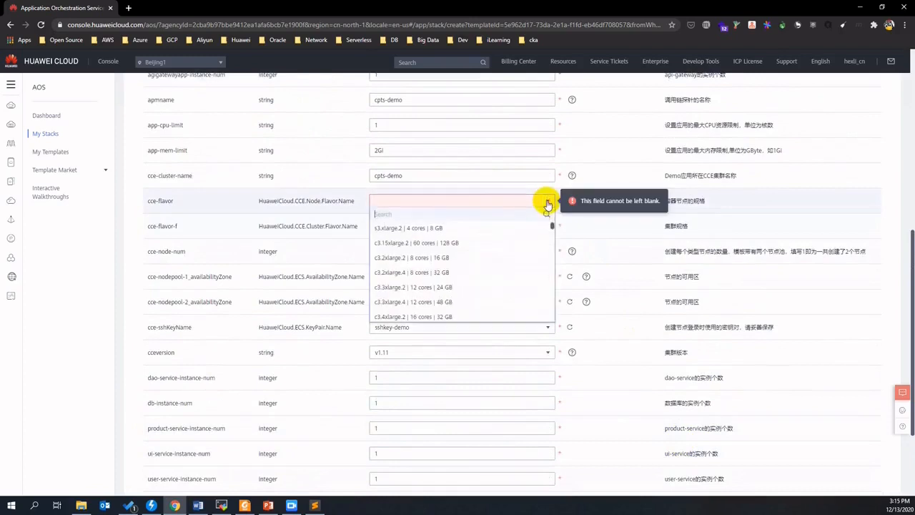
type("s")
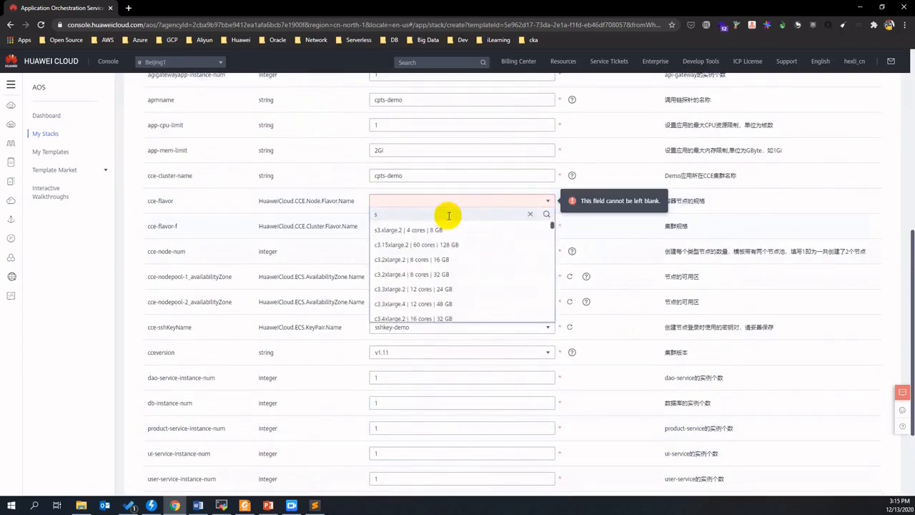
type("3")
scroll(466, 241, "down", 3)
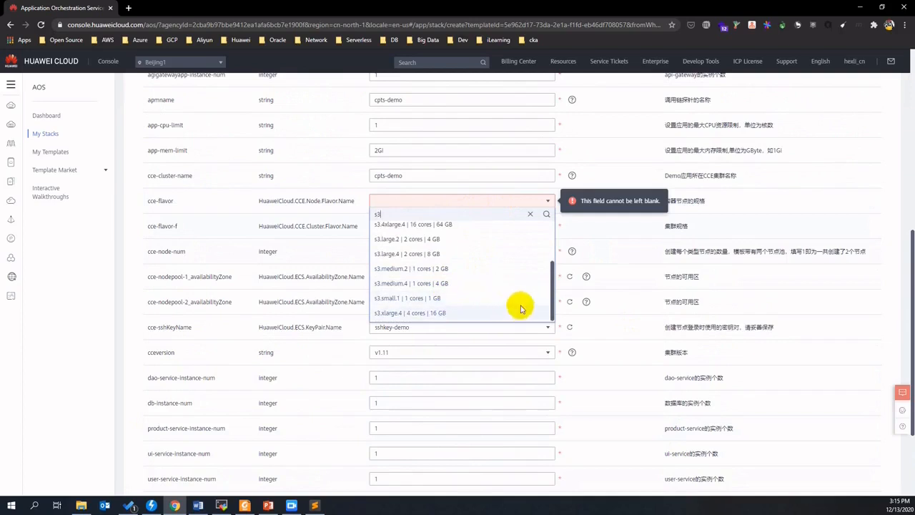
left_click_drag(552, 301, 548, 245)
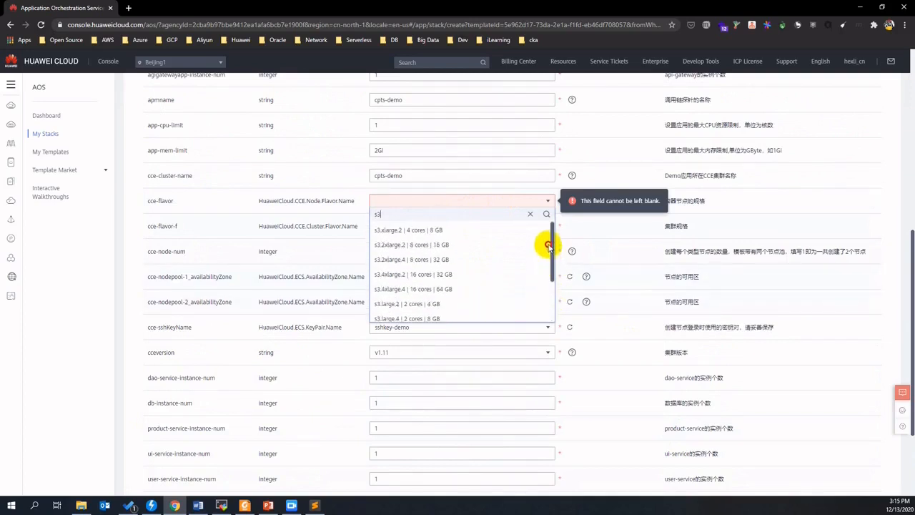
left_click(446, 235)
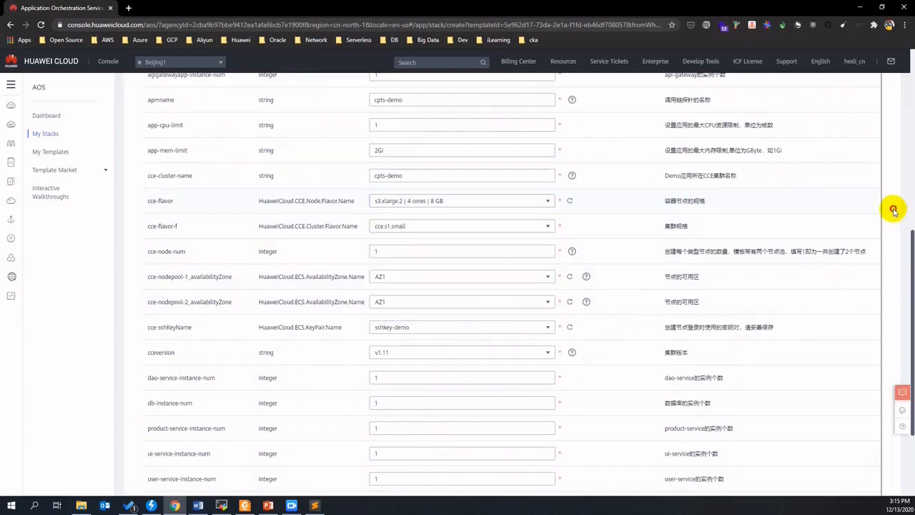
Proceed to the review of the stack configuration and fees, then create the stack.
left_click_drag(911, 259, 902, 401)
left_click(538, 461)
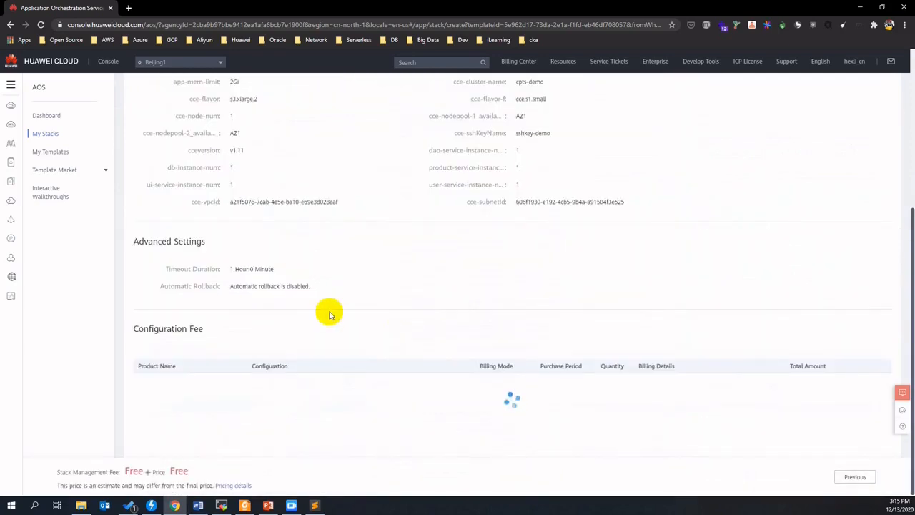
scroll(330, 314, "down", 5)
scroll(568, 306, "up", 5)
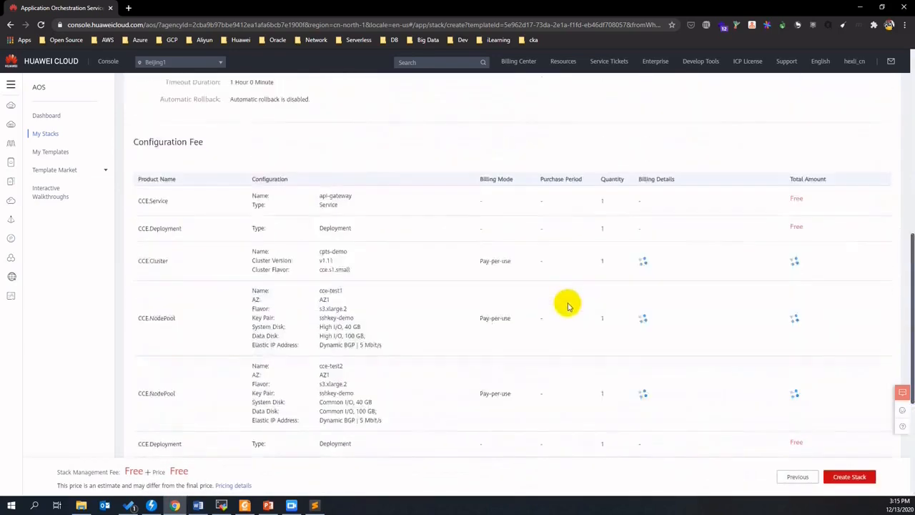
scroll(569, 307, "up", 4)
scroll(568, 306, "down", 7)
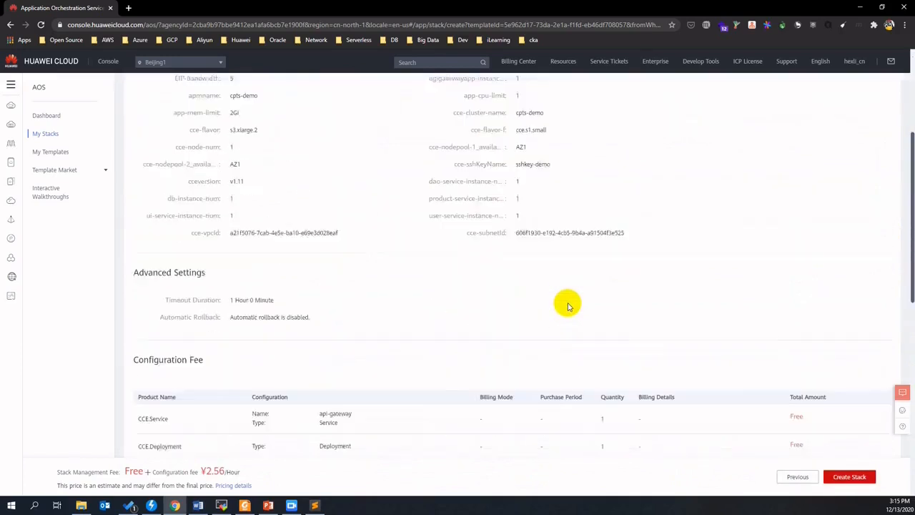
scroll(569, 306, "down", 5)
left_click(837, 475)
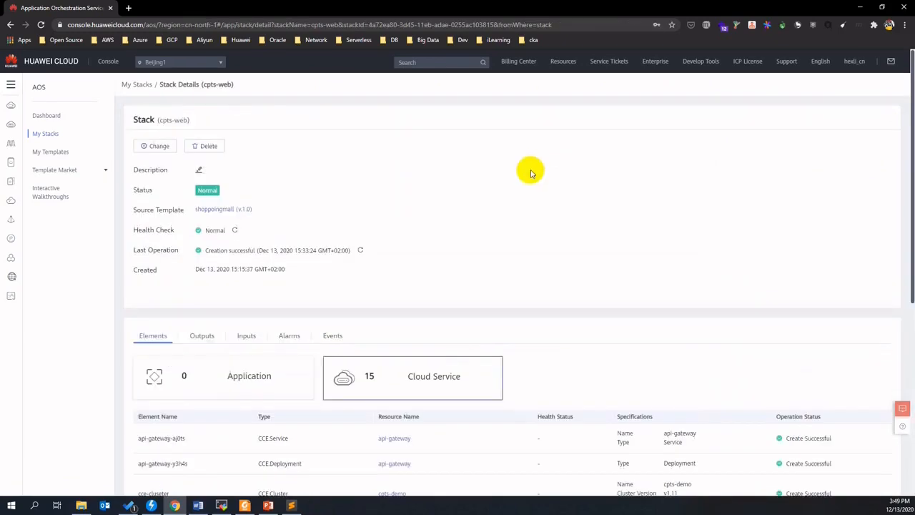
Review the created stack's details, then open Cloud Container Engine and its cluster list.
scroll(531, 169, "down", 3)
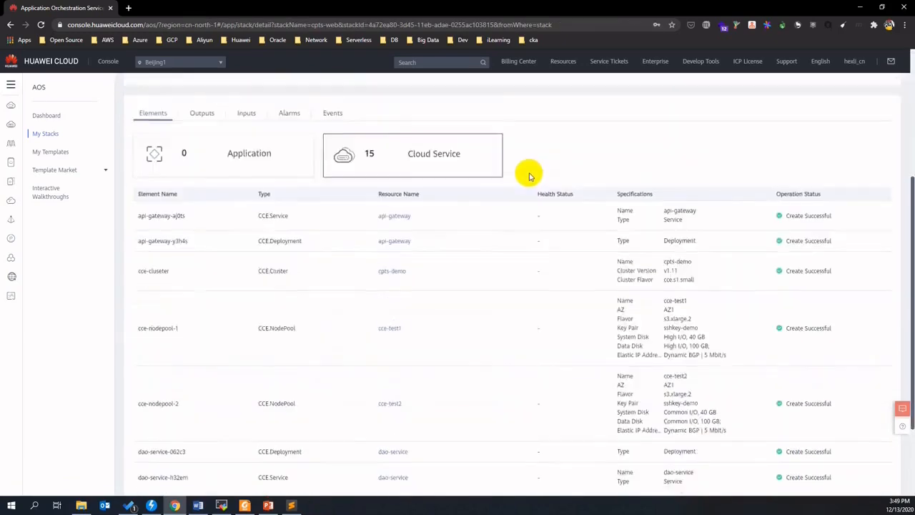
scroll(529, 176, "down", 2)
scroll(530, 178, "up", 6)
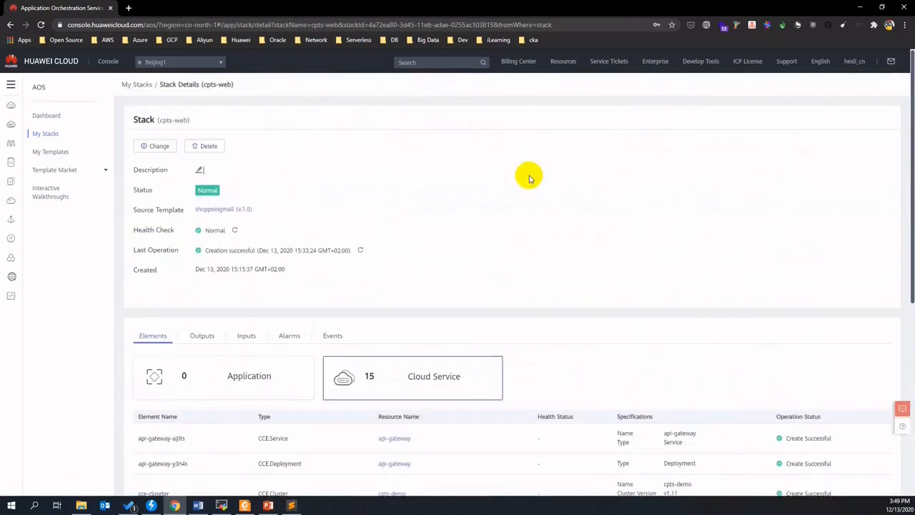
left_click(11, 84)
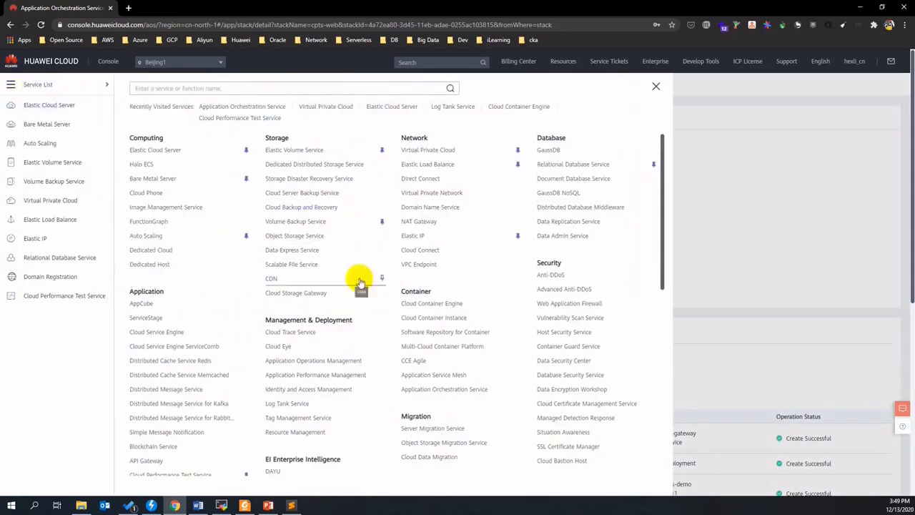
left_click(442, 303)
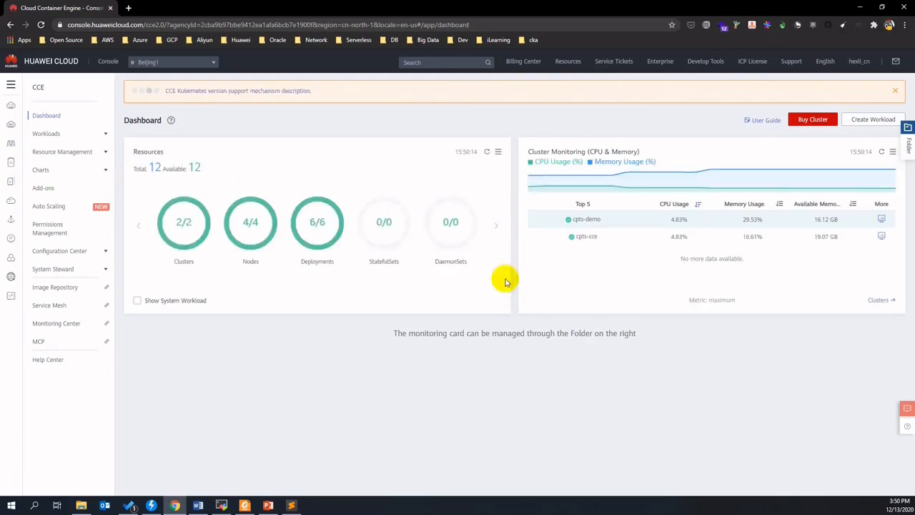
left_click(184, 218)
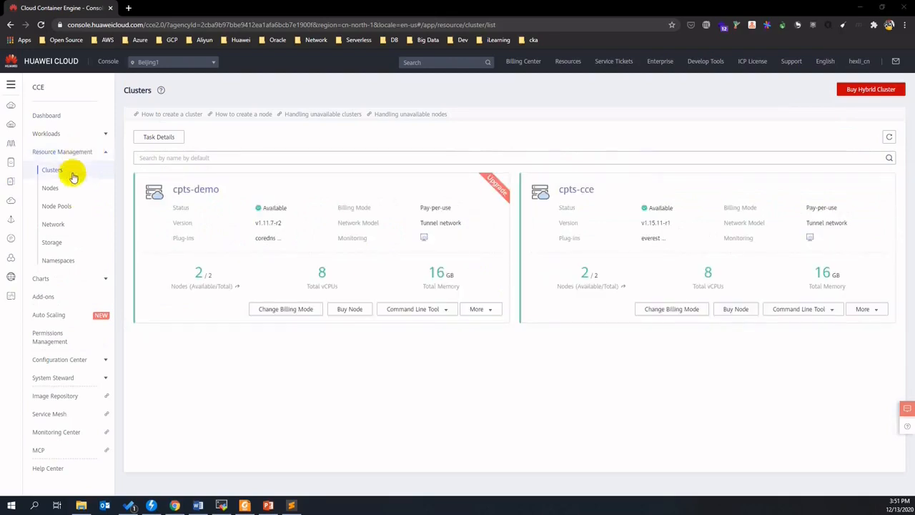
Open the Deployments list and copy the ui-service external access address.
left_click(80, 134)
left_click(76, 152)
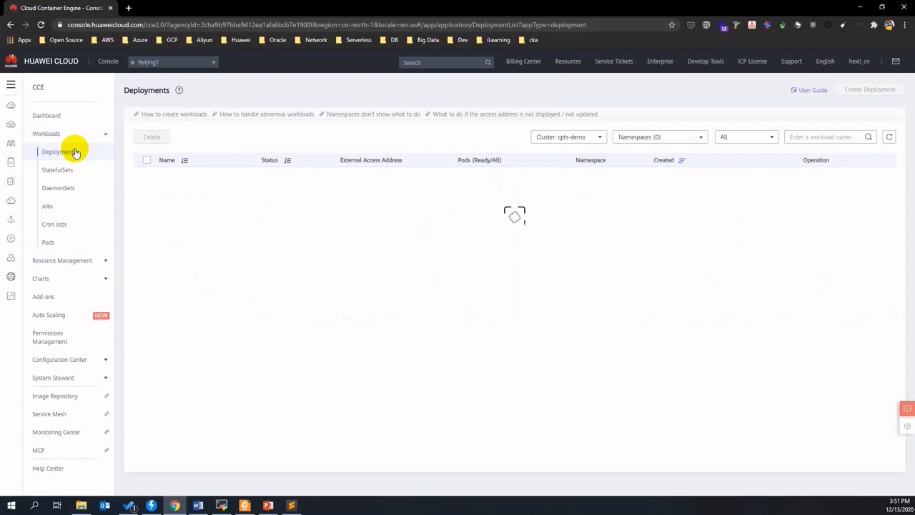
left_click(75, 152)
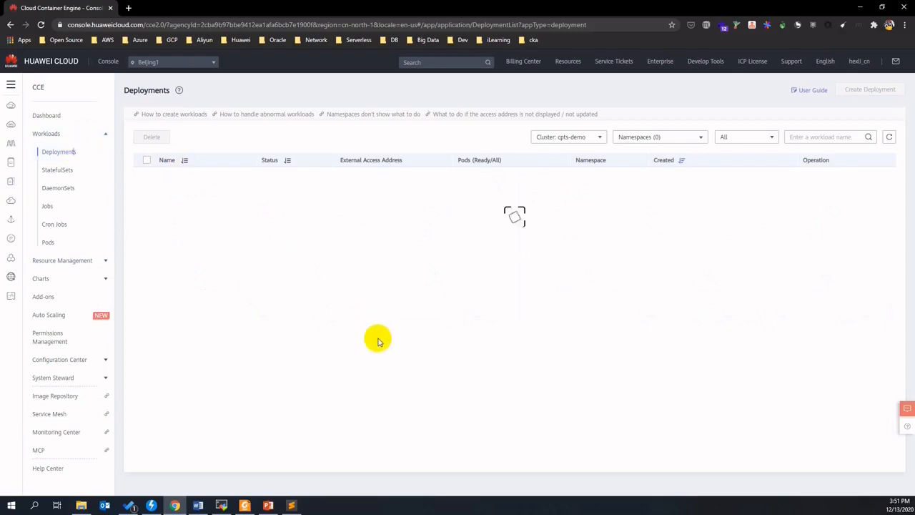
left_click(439, 178)
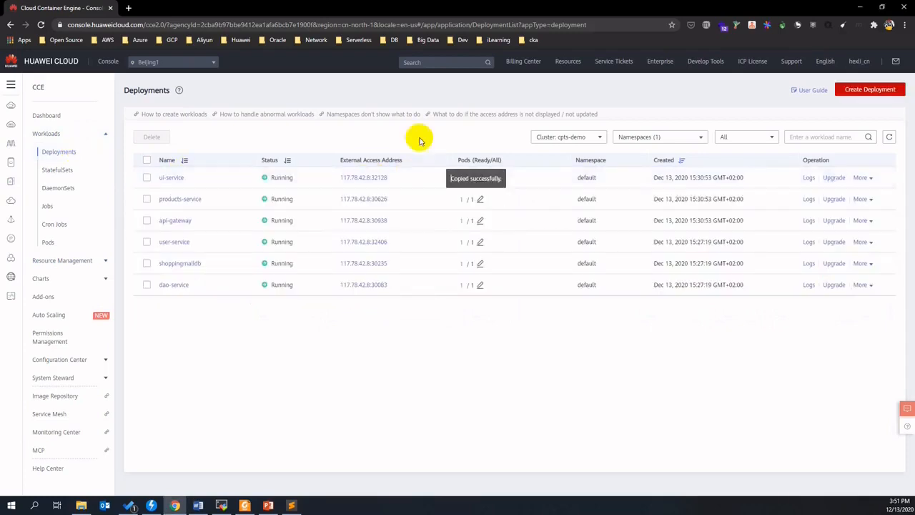
Open the copied ui-service address in a new browser tab to load the demo shop.
left_click(129, 7)
key("ctrl+v")
key("Return")
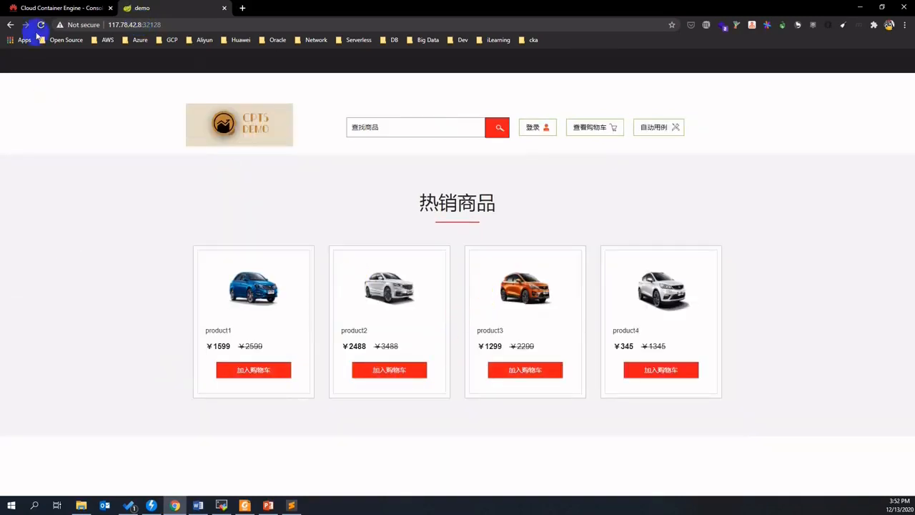
Open the CPTS test project E-commerce-Solution-33627.
left_click(63, 8)
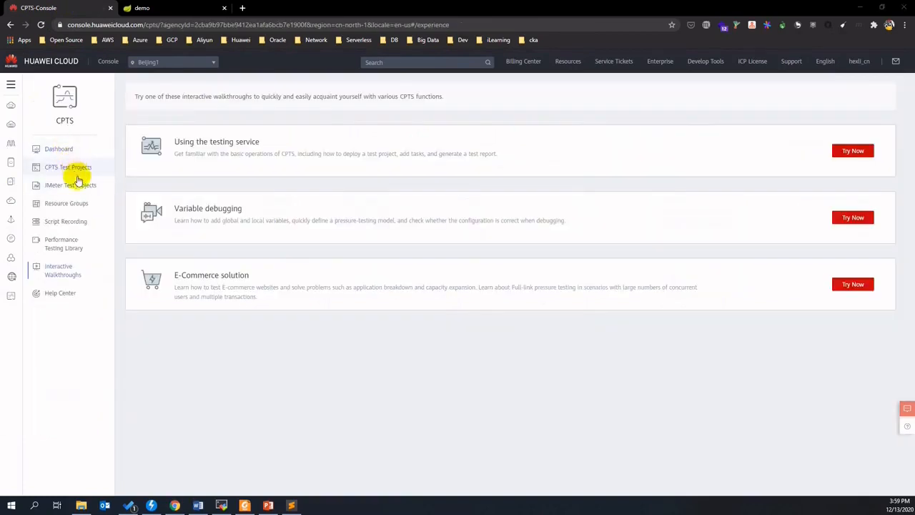
left_click(80, 171)
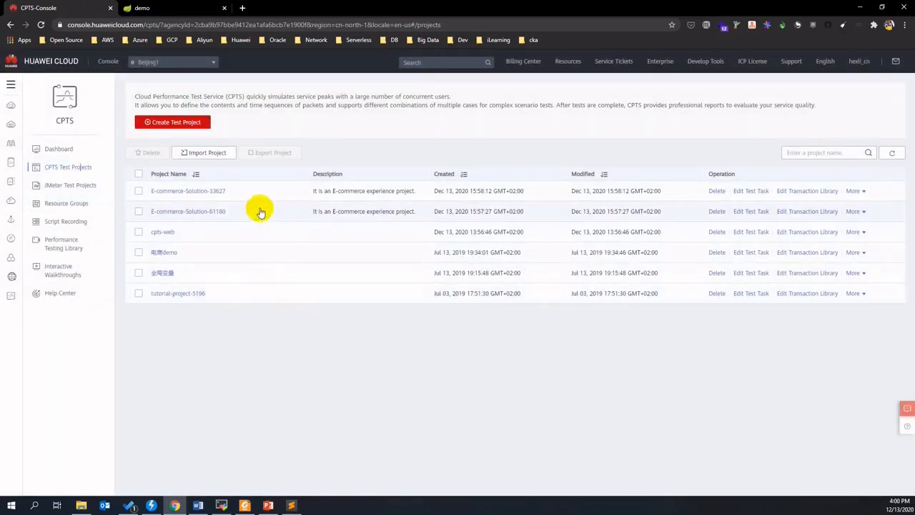
left_click(206, 193)
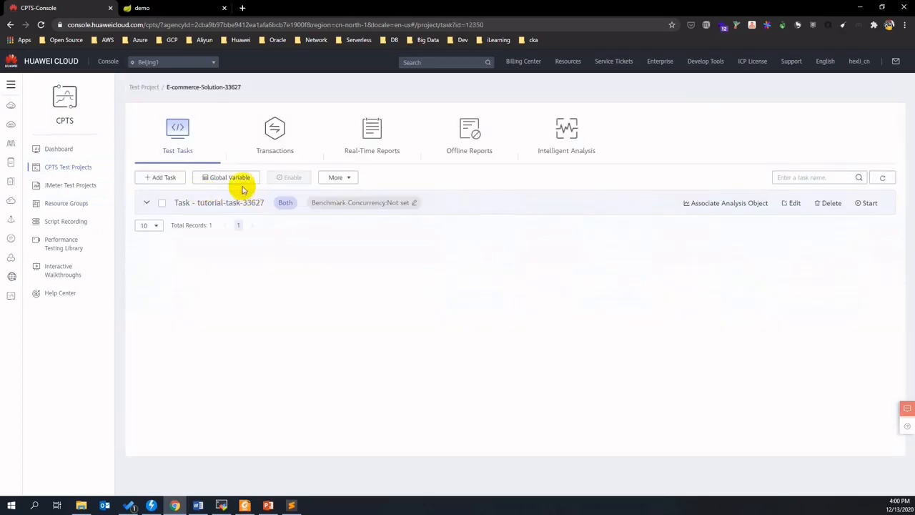
Expand the test task and open the Buy_a_Commodity case's request for editing.
left_click(273, 129)
left_click(176, 140)
left_click(147, 203)
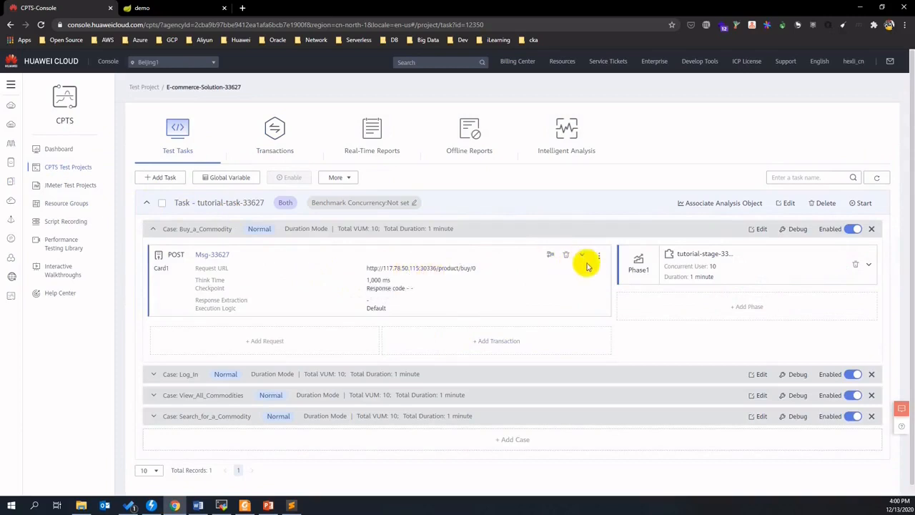
left_click(454, 284)
scroll(290, 178, "down", 1)
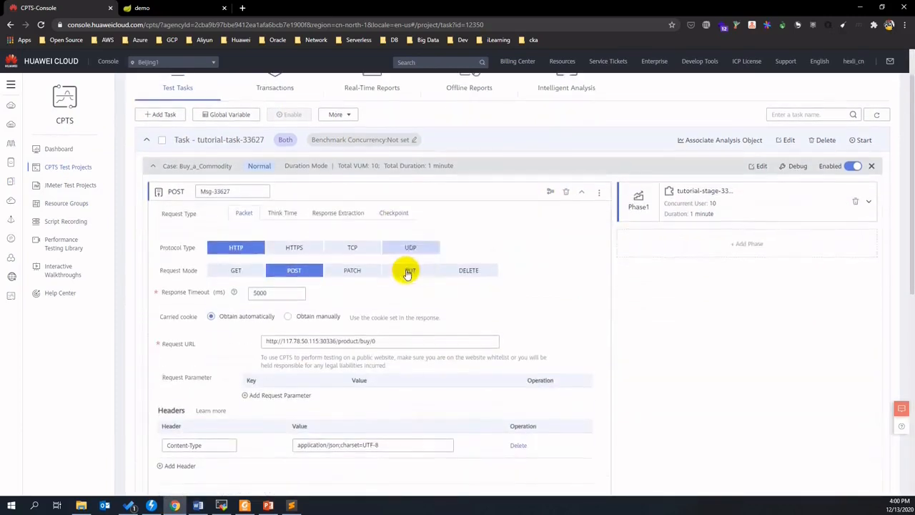
Replace the Buy_a_Commodity request URL's host with 117.78.42.8:32128 from the demo site and save the request.
left_click(164, 7)
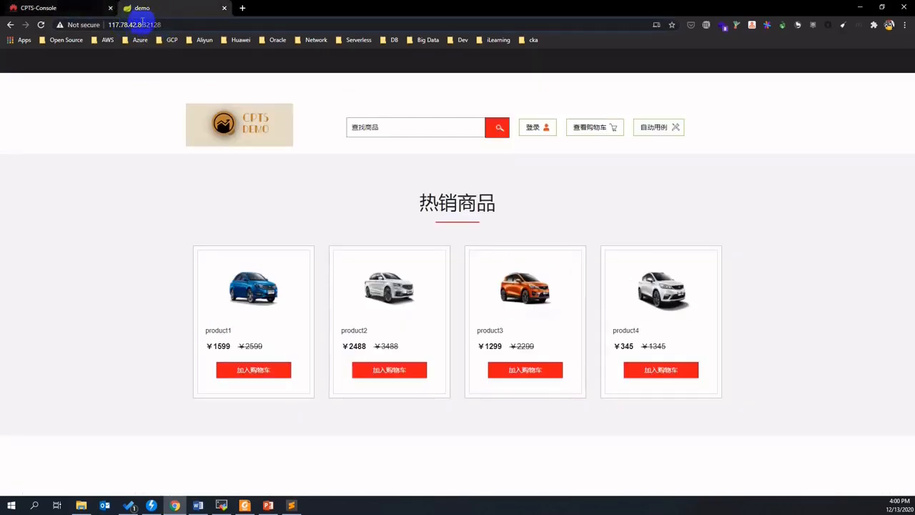
left_click_drag(161, 25, 106, 26)
left_click(68, 8)
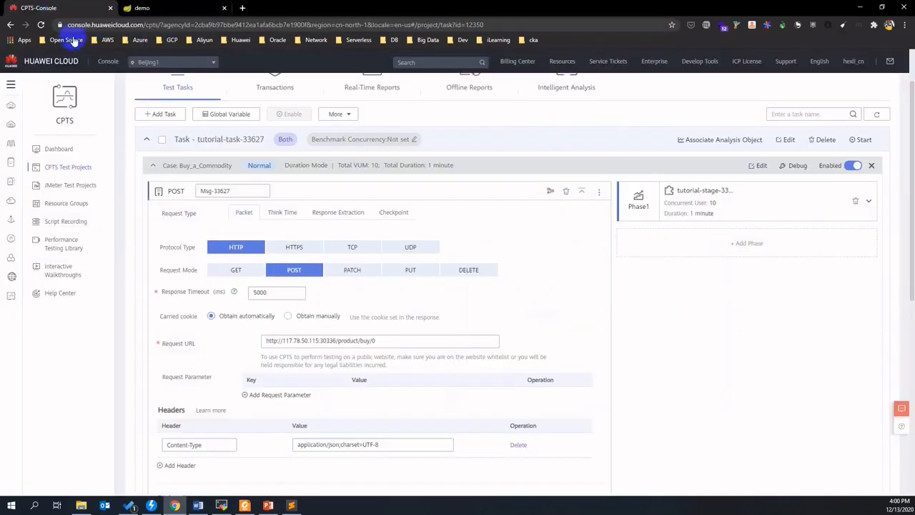
left_click_drag(336, 342, 318, 341)
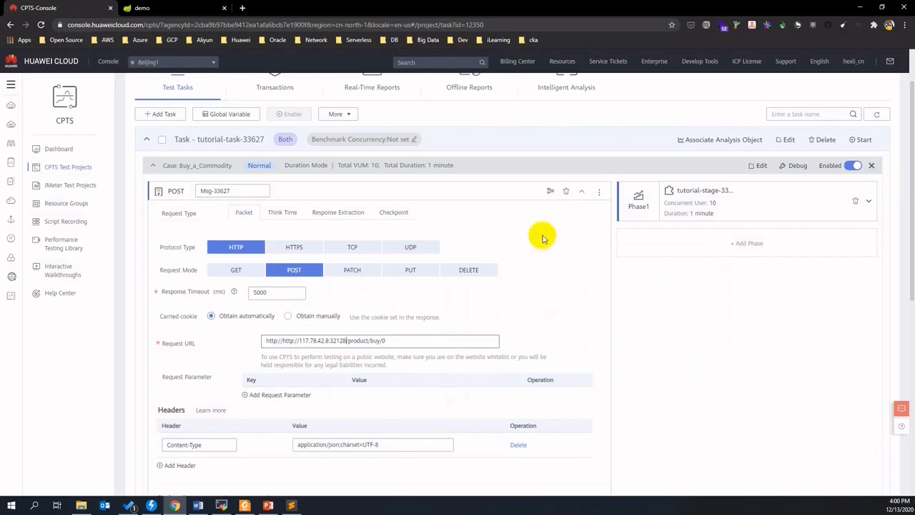
scroll(533, 316, "down", 3)
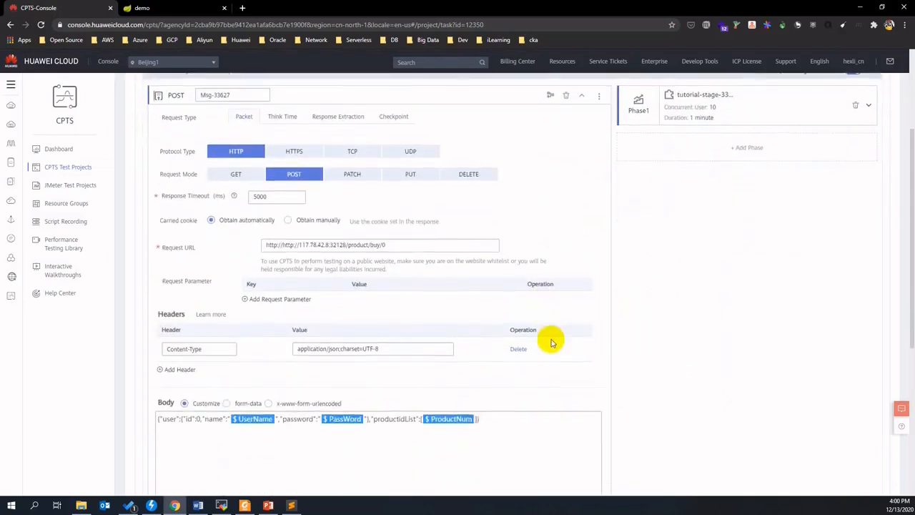
scroll(556, 346, "down", 4)
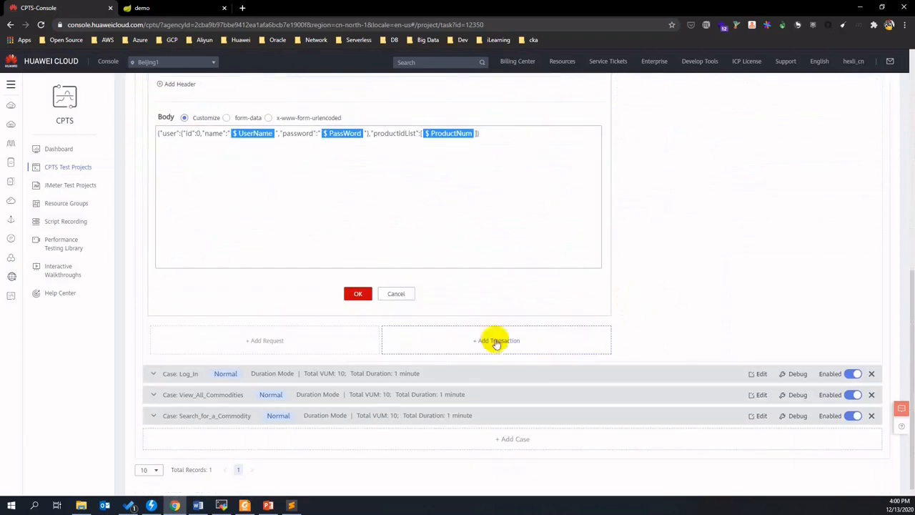
left_click(358, 293)
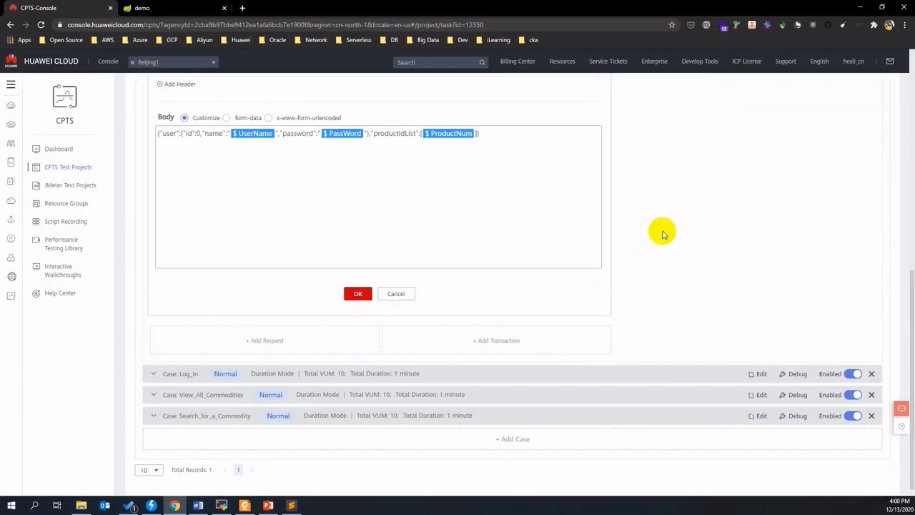
scroll(599, 364, "down", 1)
left_click(359, 283)
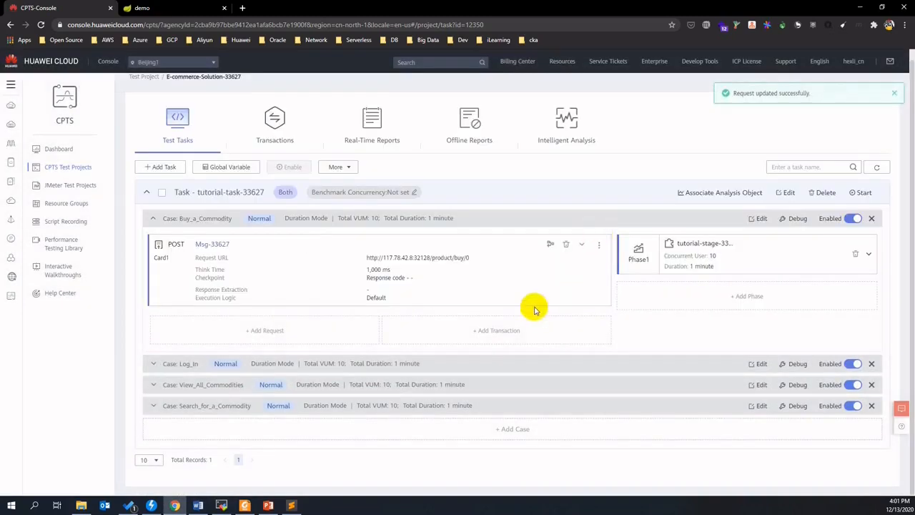
Replace the Log_In request URL's host with 117.78.42.8:32128 and save the request.
left_click(146, 193)
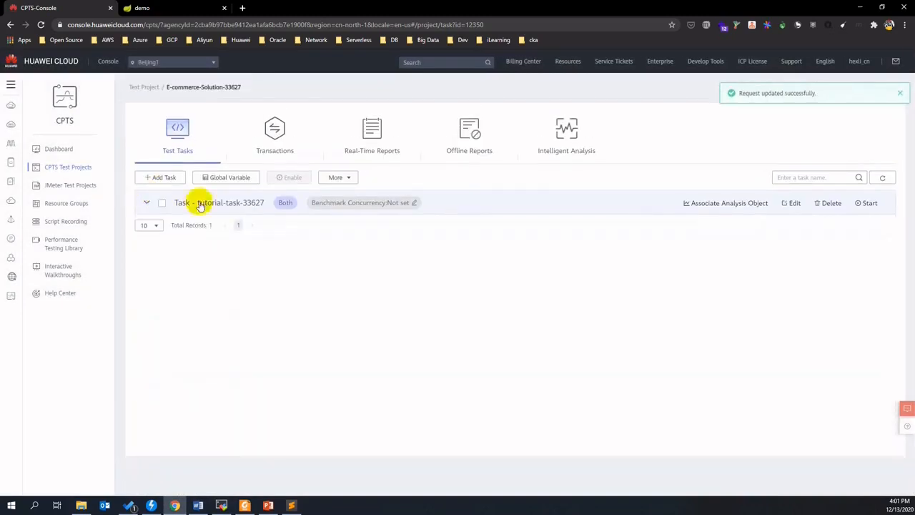
left_click(147, 203)
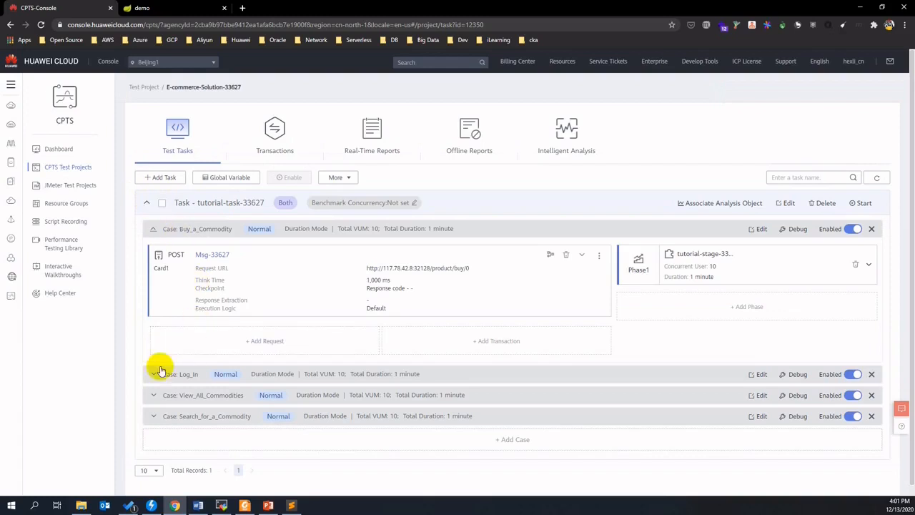
left_click(153, 374)
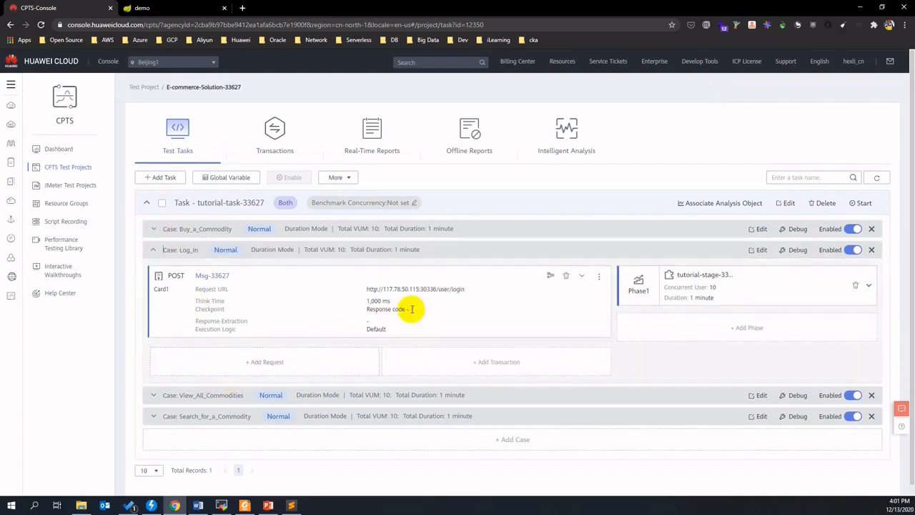
left_click(551, 285)
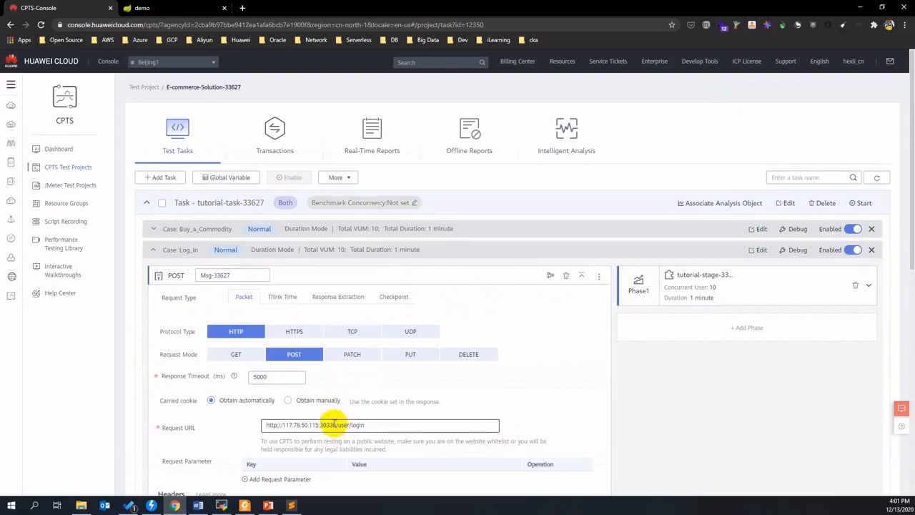
left_click_drag(334, 424, 248, 427)
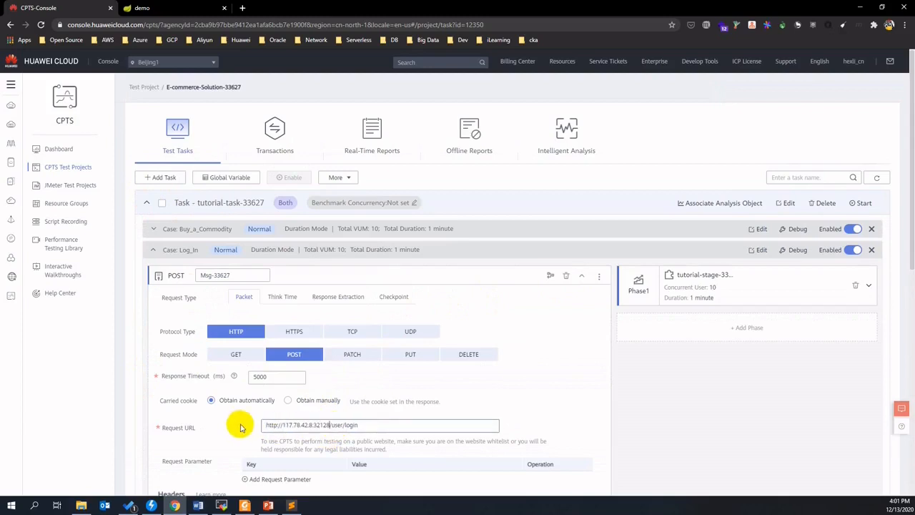
scroll(562, 329, "down", 3)
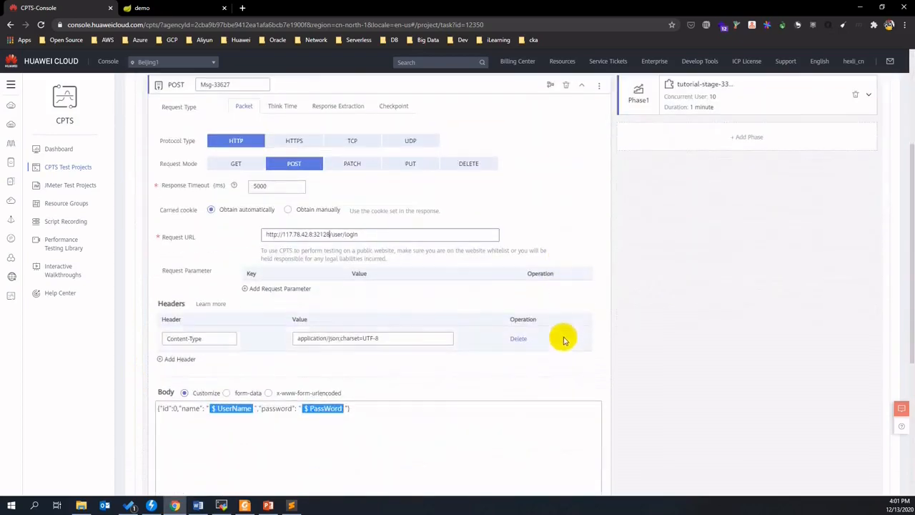
scroll(336, 265, "up", 2)
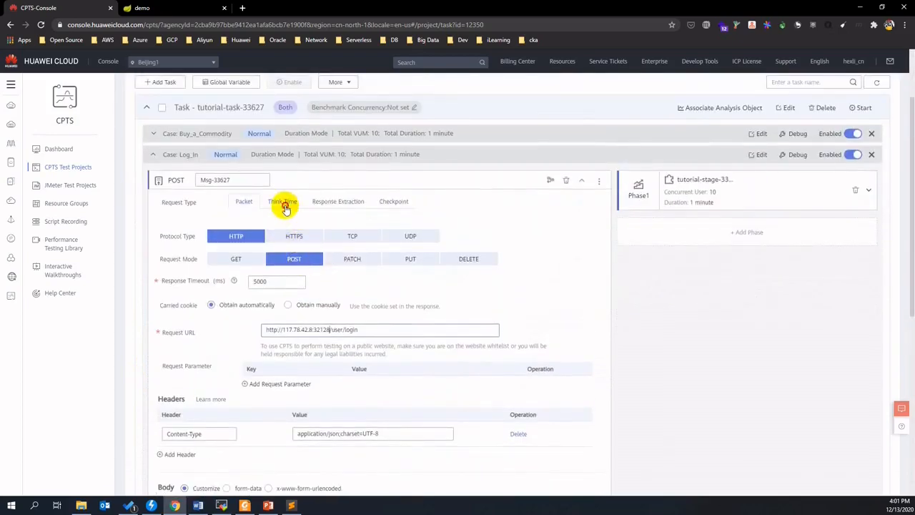
left_click(285, 203)
left_click(324, 226)
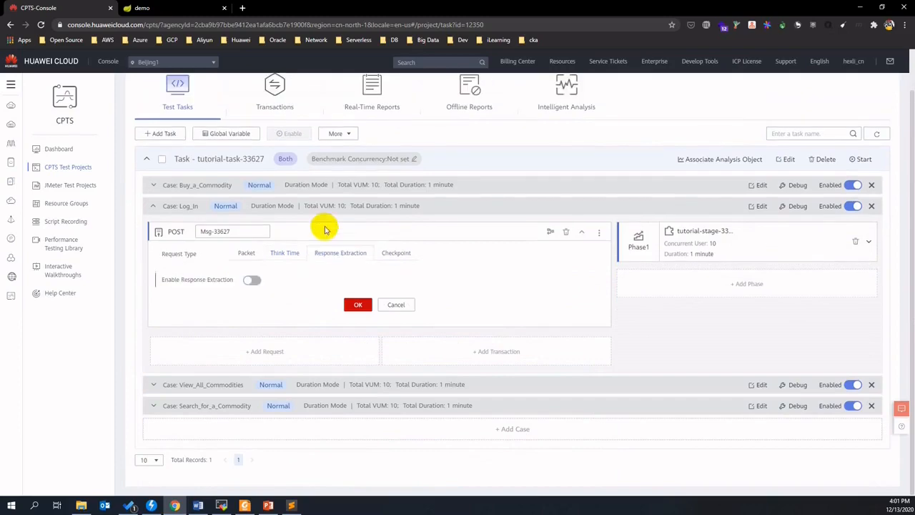
left_click(396, 253)
scroll(386, 293, "down", 1)
scroll(379, 308, "down", 4)
left_click(359, 348)
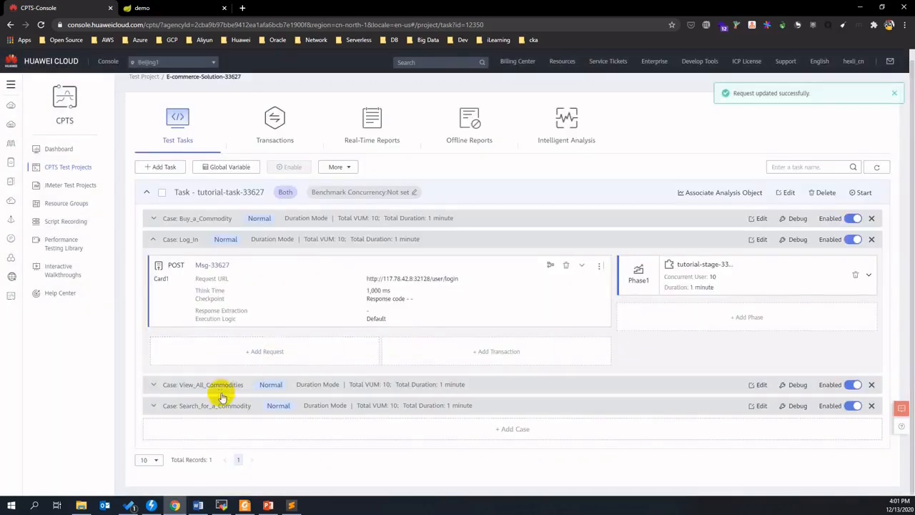
Replace the View_All_Commodities request URL's host with 117.78.42.8:32128 and save the request.
left_click(222, 390)
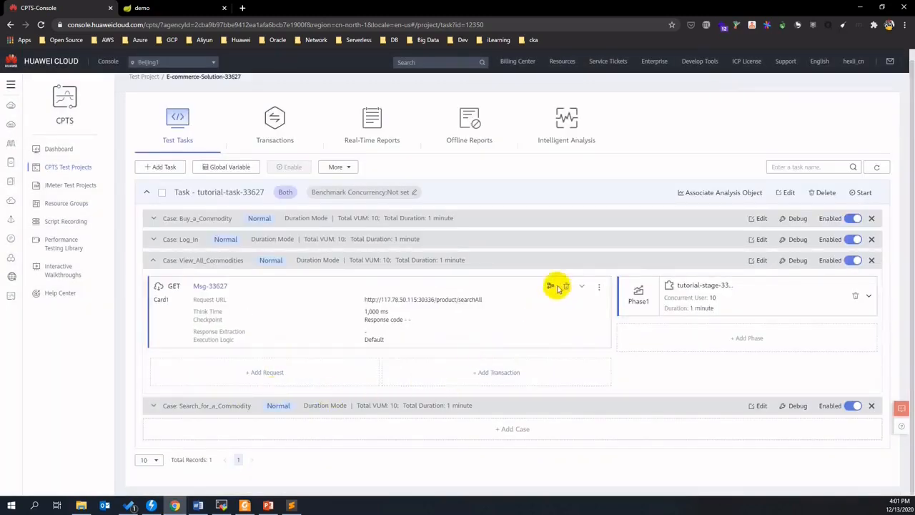
left_click(583, 286)
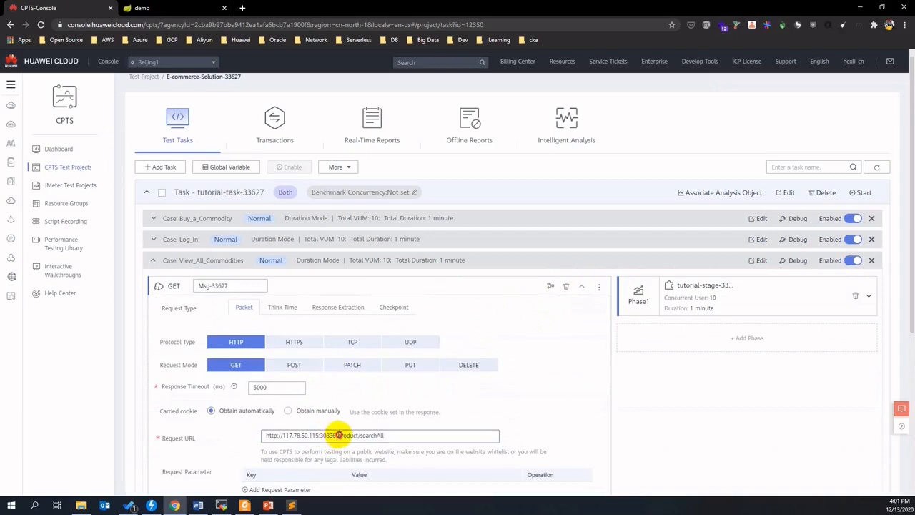
left_click_drag(339, 434, 241, 432)
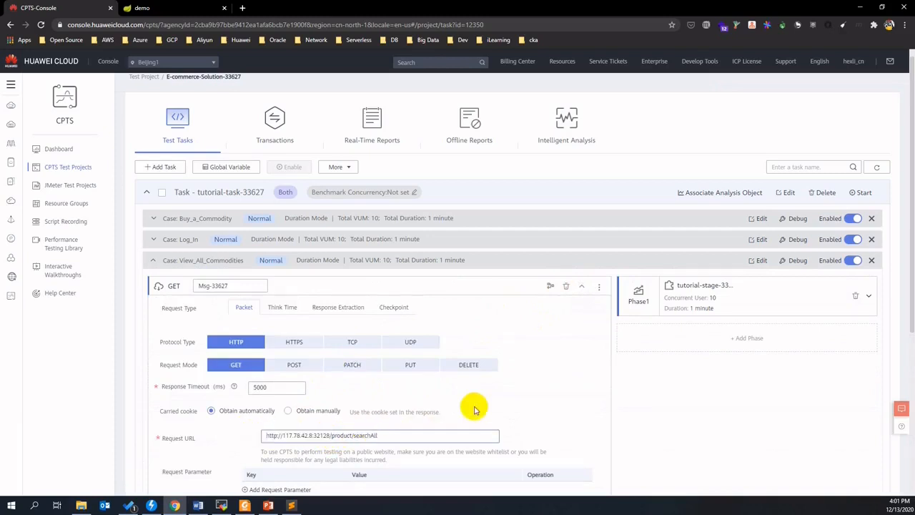
scroll(651, 356, "down", 3)
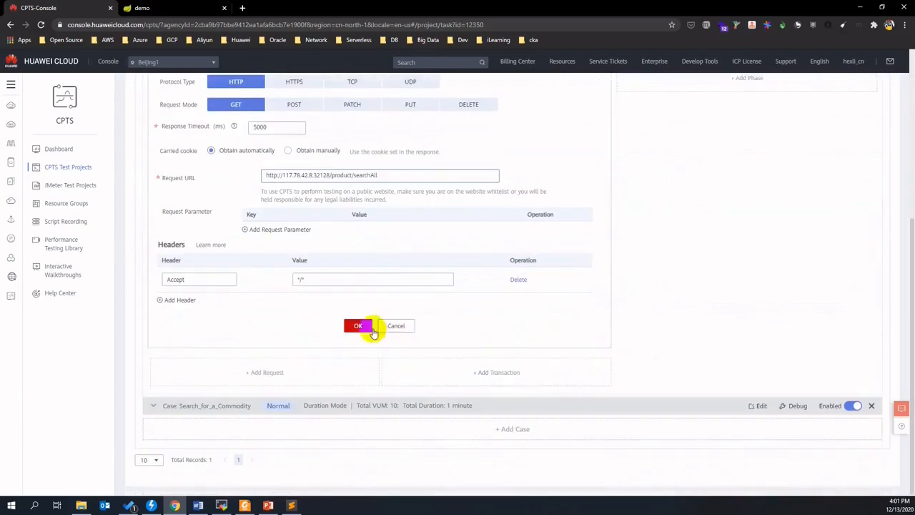
left_click(361, 324)
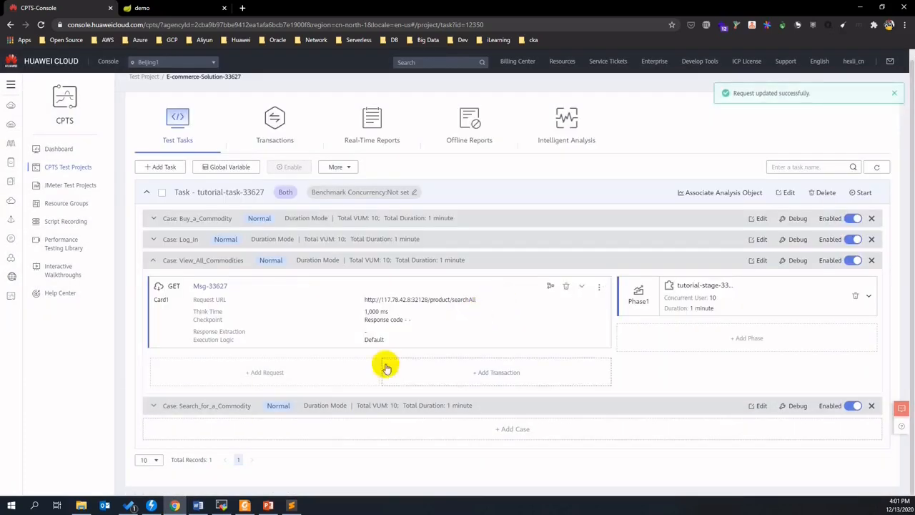
Replace the Search_for_a_Commodity request URL's host with 117.78.42.8:32128 and save the request.
left_click(159, 412)
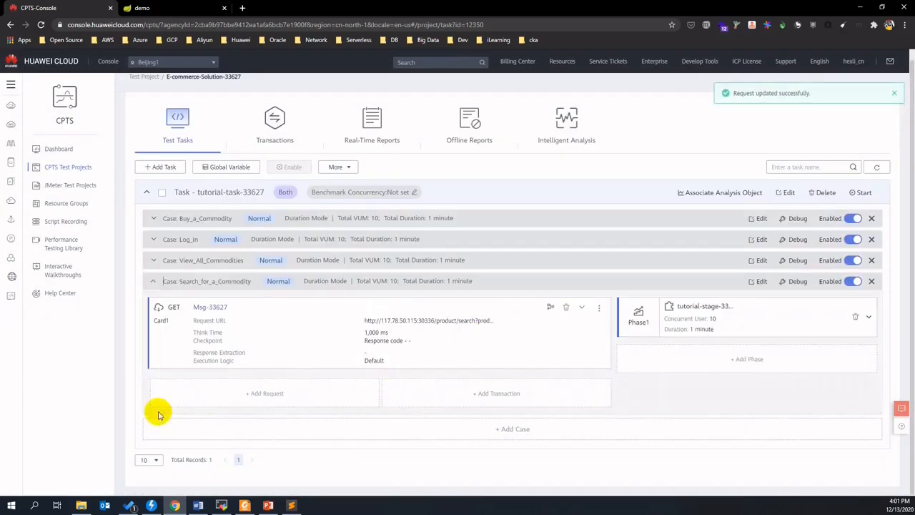
left_click(425, 364)
scroll(325, 400, "down", 2)
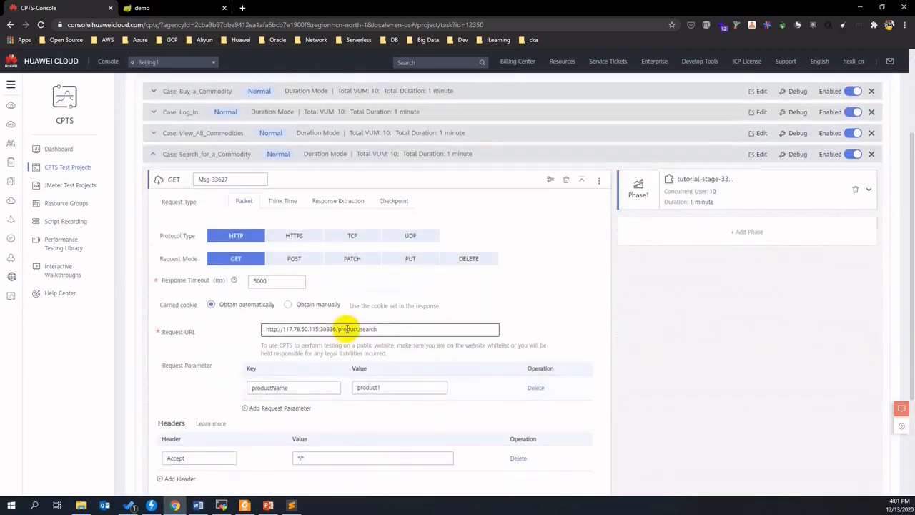
left_click_drag(338, 329, 233, 337)
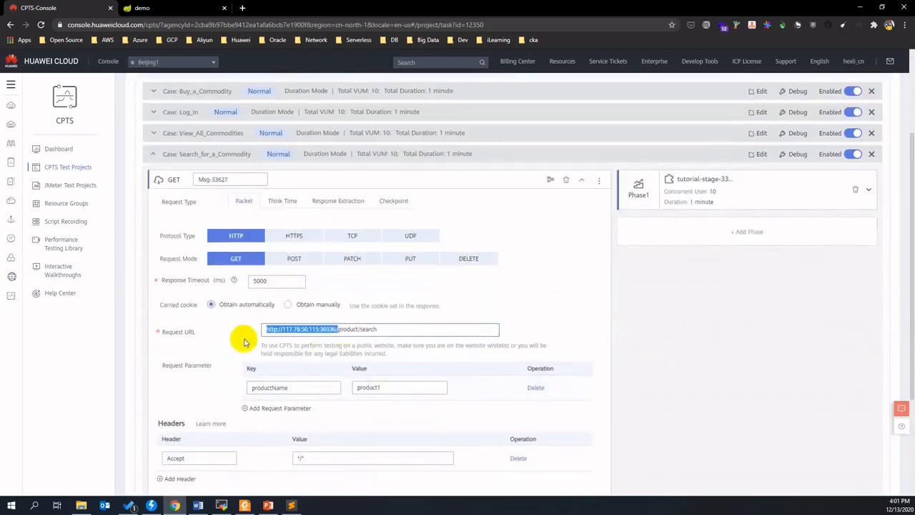
type("http://117.78.42.8:32128/")
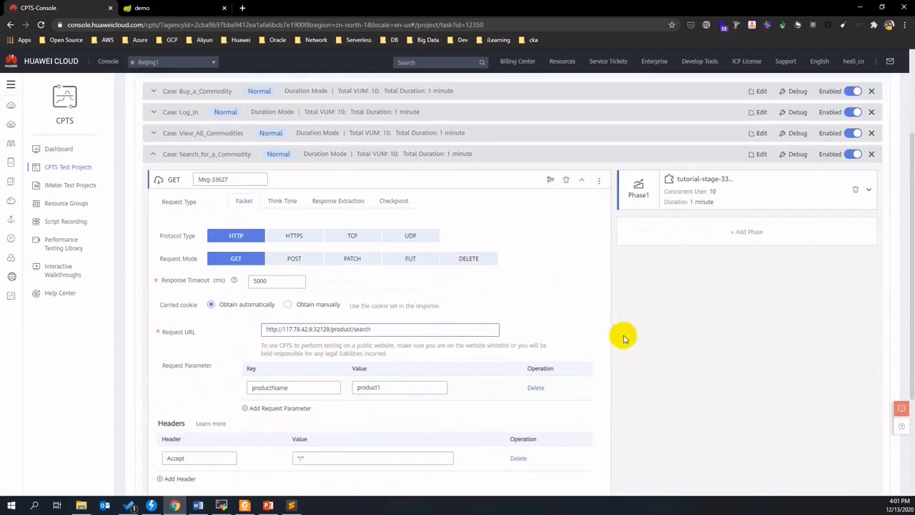
scroll(624, 339, "down", 2)
left_click(363, 376)
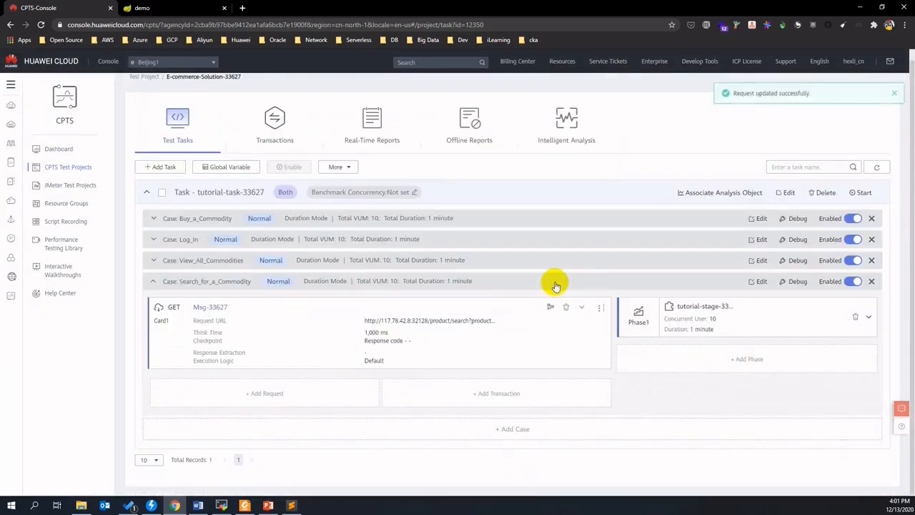
left_click(153, 281)
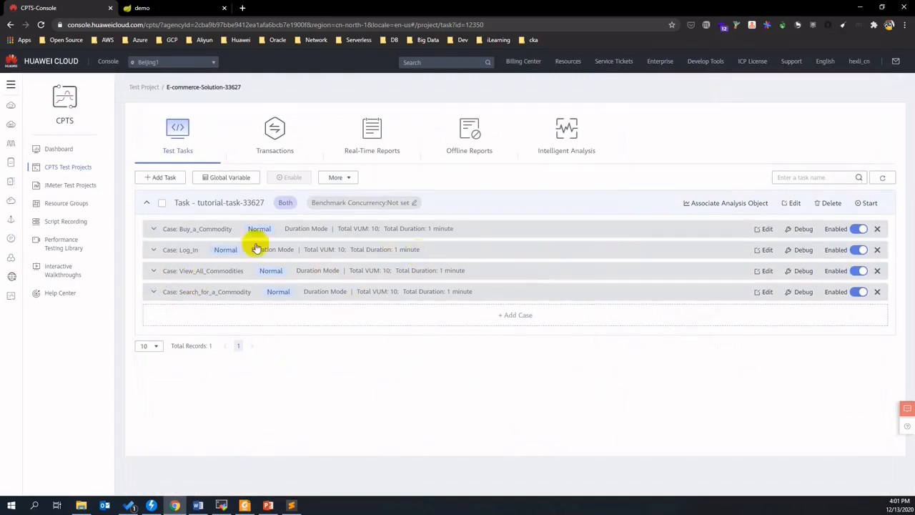
left_click(154, 229)
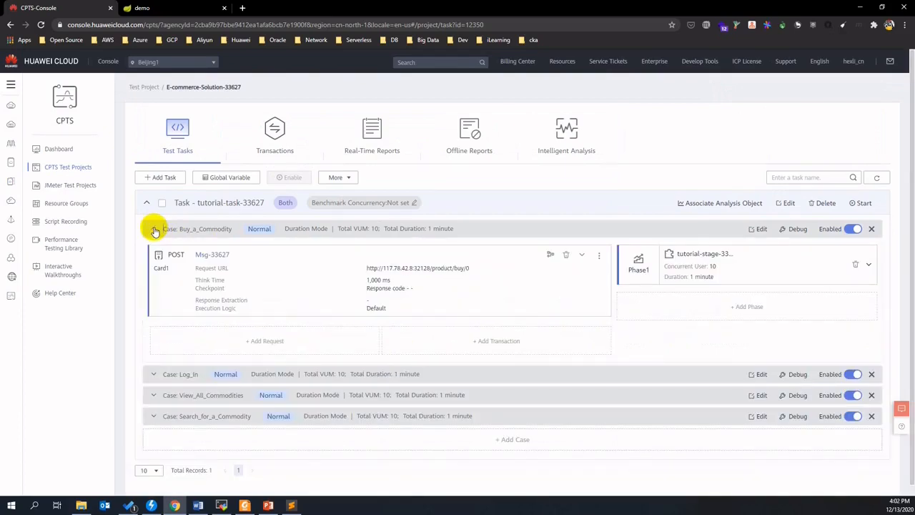
left_click(153, 230)
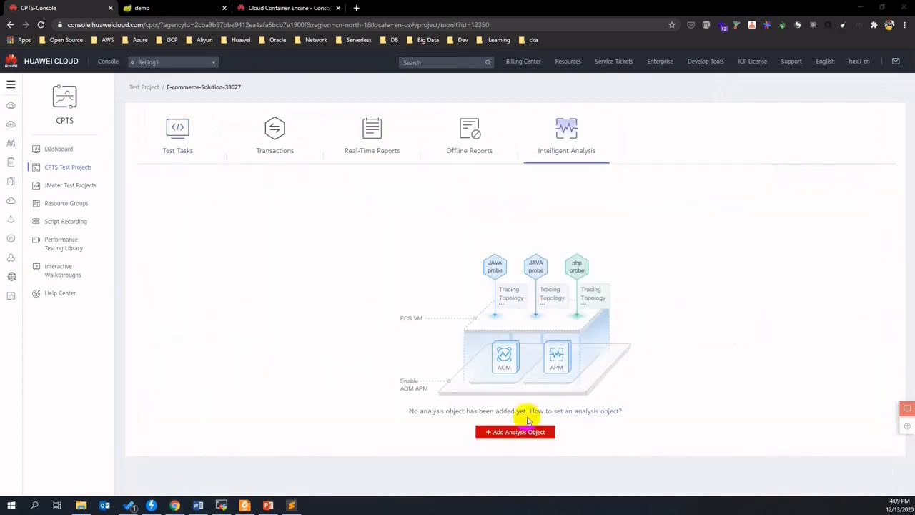
left_click(524, 432)
left_click_drag(344, 133, 278, 131)
type("cpts-analysis-object")
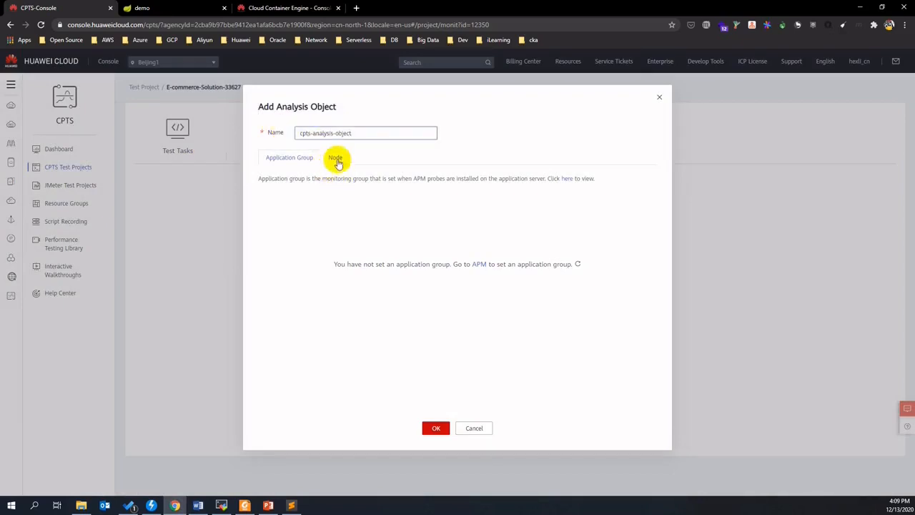
left_click_drag(539, 214, 567, 189)
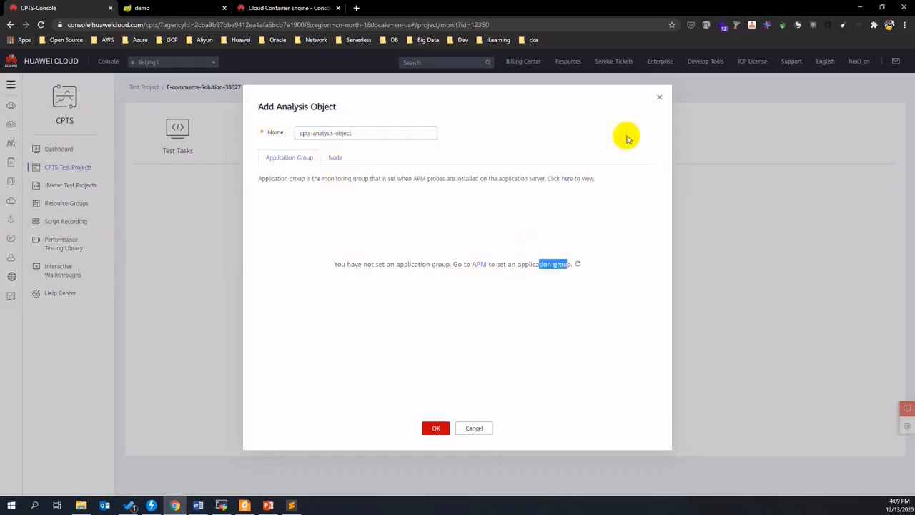
left_click(577, 264)
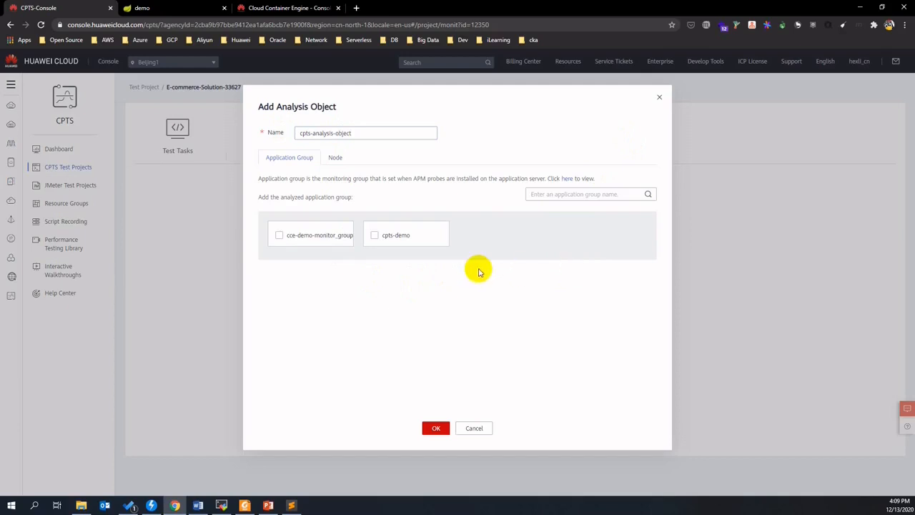
left_click(474, 429)
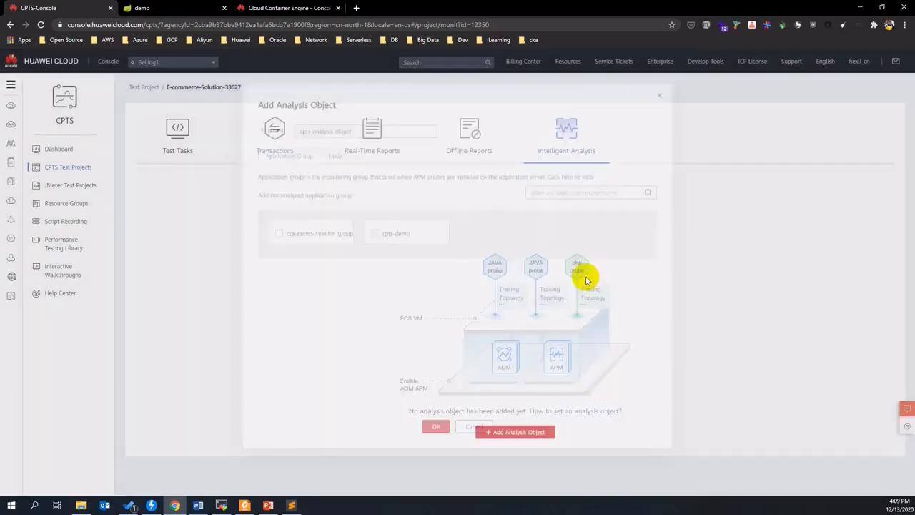
Open the Huawei Cloud console in a new browser tab and go to the APM service dashboard.
left_click(356, 8)
type("www.huaweic")
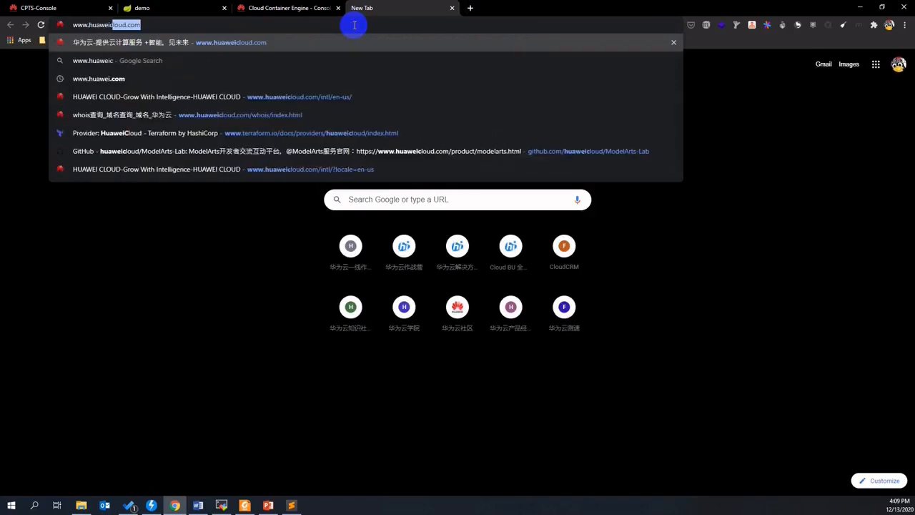
key("Return")
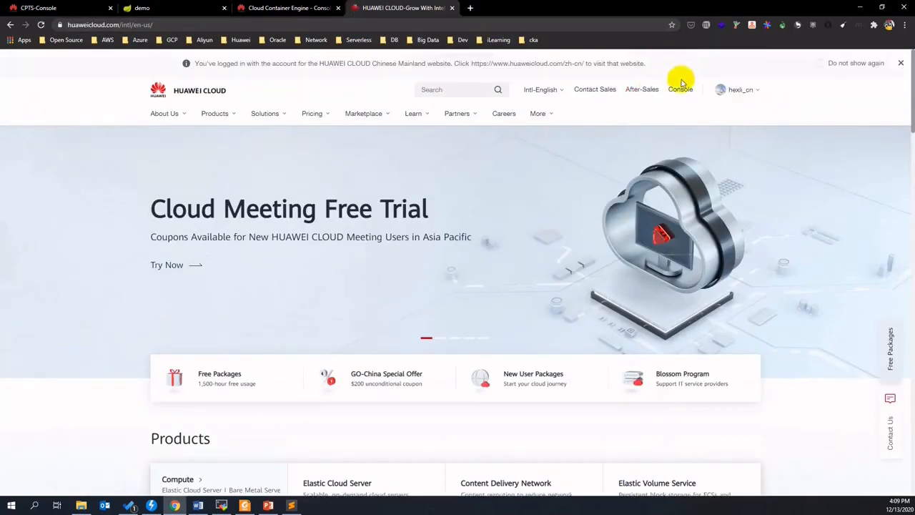
left_click(665, 90)
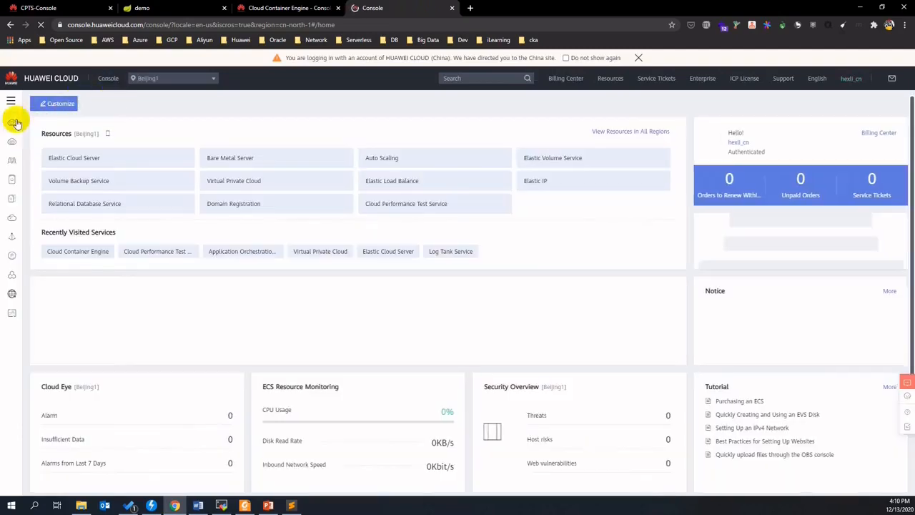
mouse_move(16, 119)
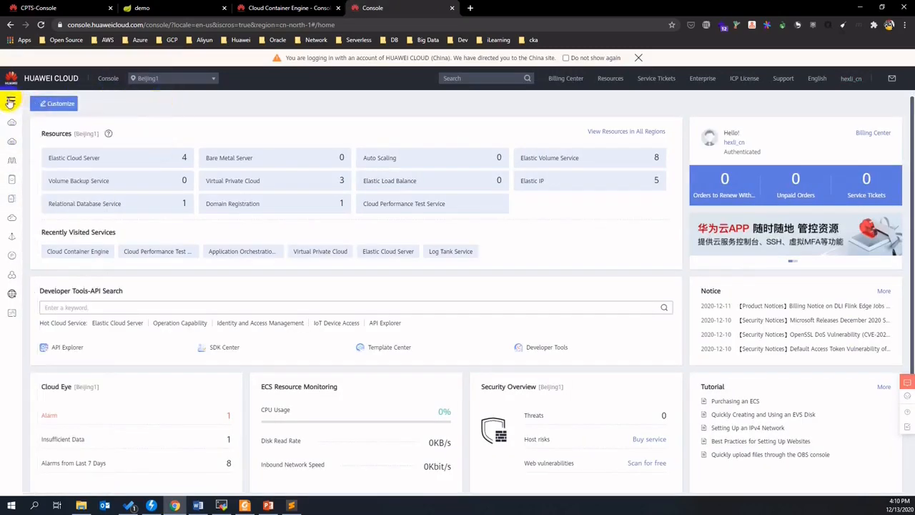
left_click(73, 106)
scroll(218, 322, "down", 3)
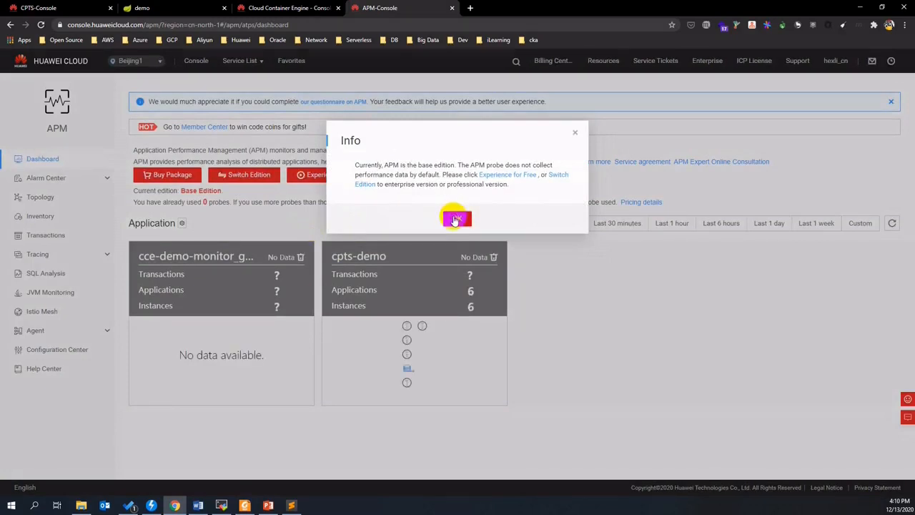
Dismiss the edition notice, start the free APM experience, and refresh the application dashboard.
left_click(455, 219)
left_click(175, 178)
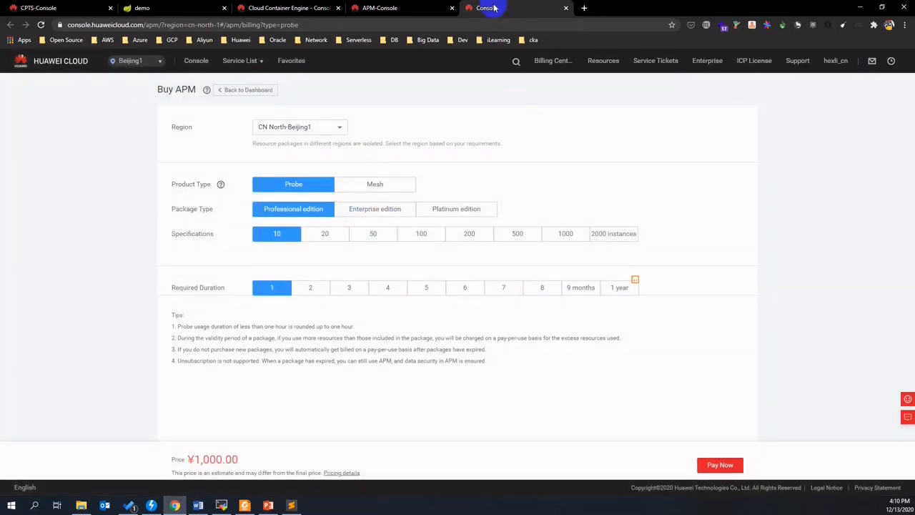
left_click(565, 8)
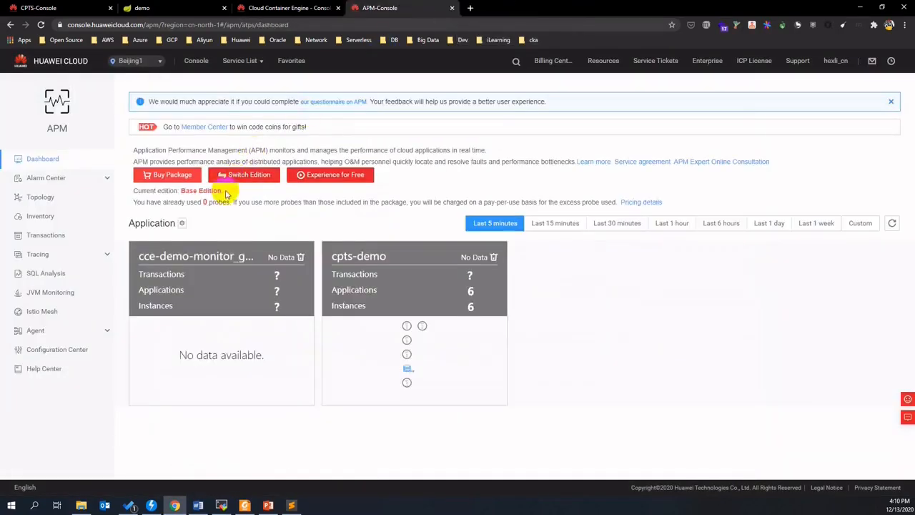
left_click(354, 181)
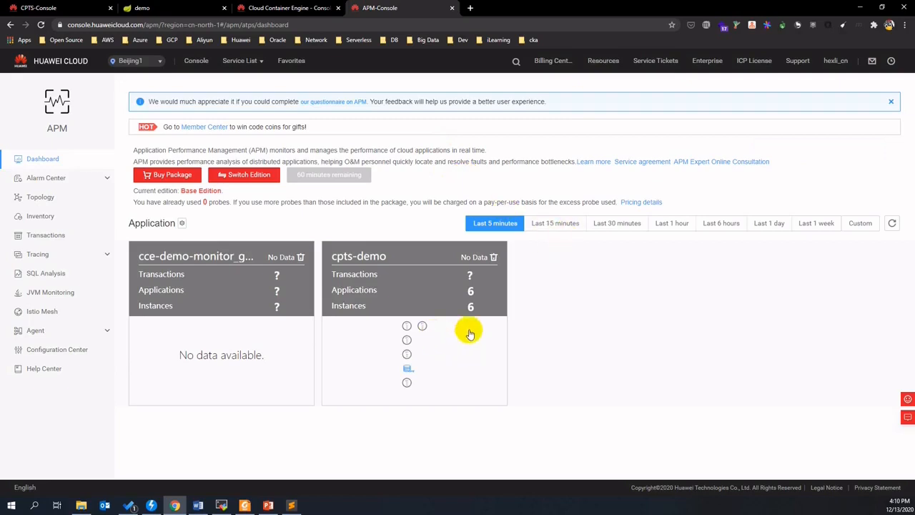
left_click(892, 224)
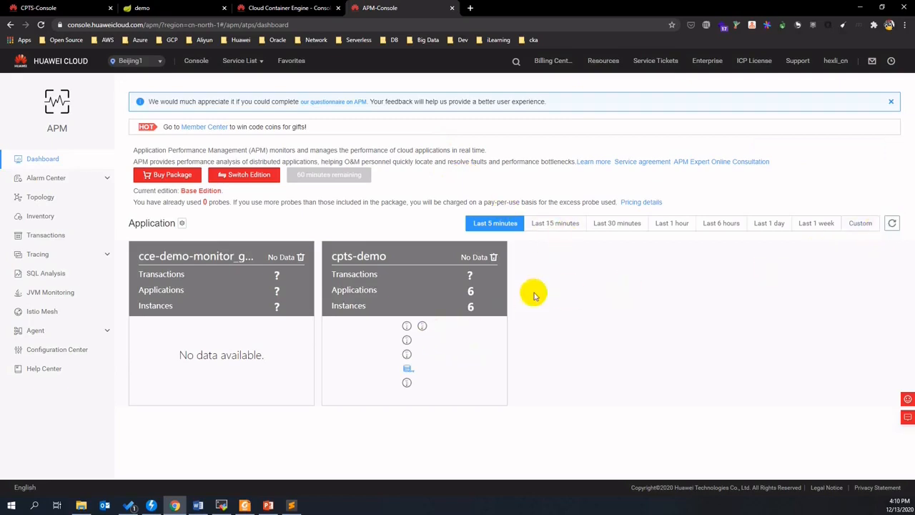
Open the cpts-demo application's topology in APM.
left_click(263, 61)
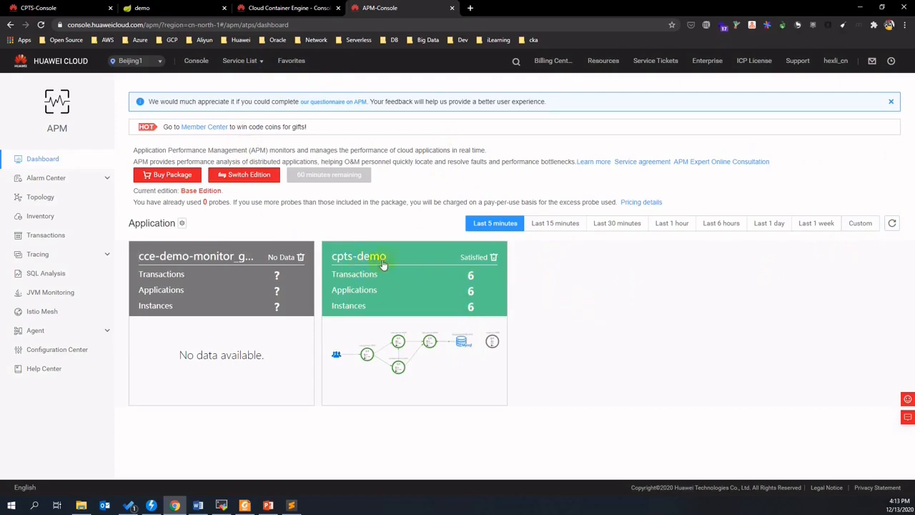
left_click(373, 259)
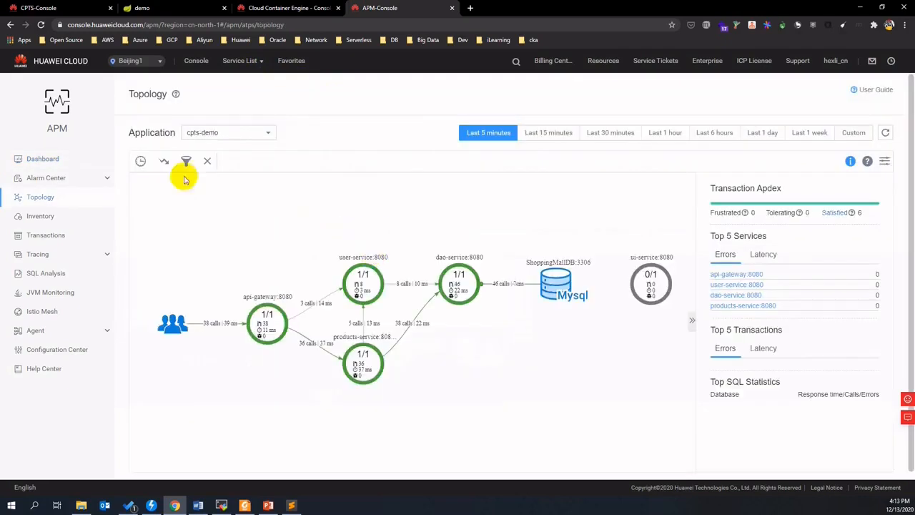
In the CPTS project's Intelligent Analysis, start adding an analysis object named cpts-analysis-object and refresh the application groups.
left_click(57, 9)
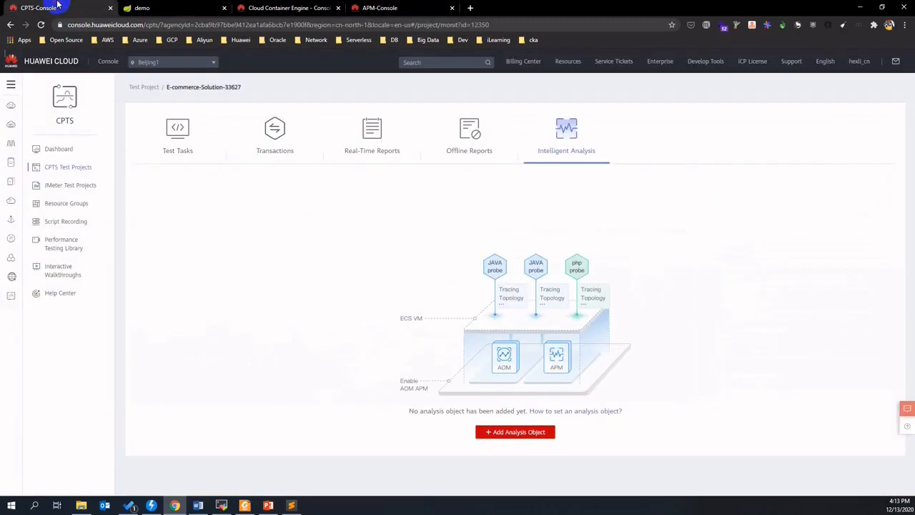
left_click(505, 432)
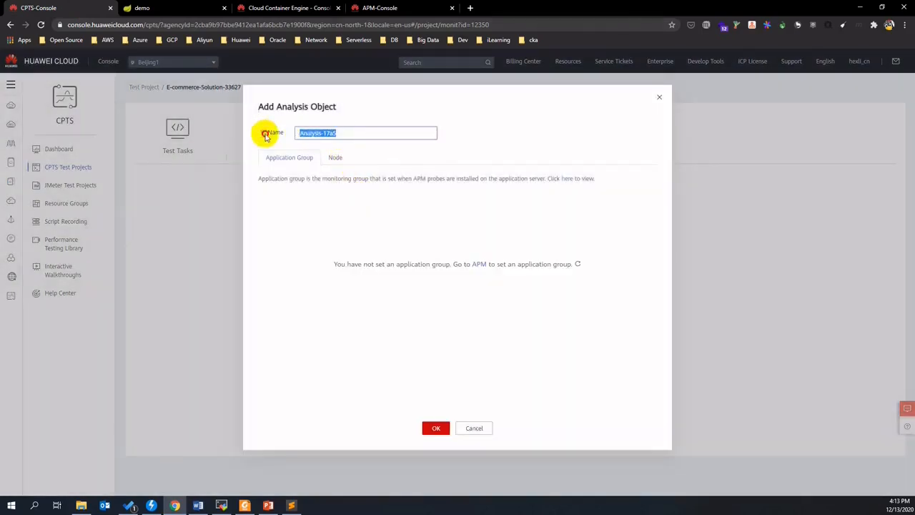
type("cpts-analysis-object")
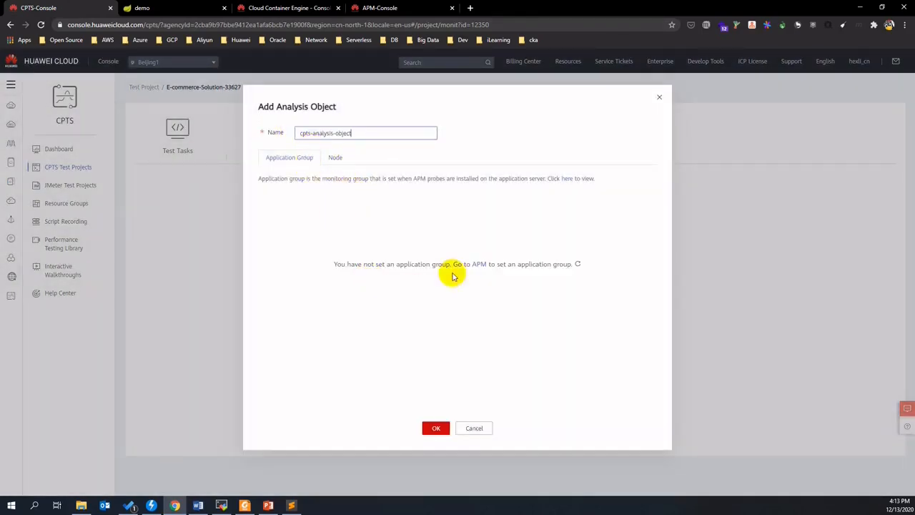
left_click(578, 264)
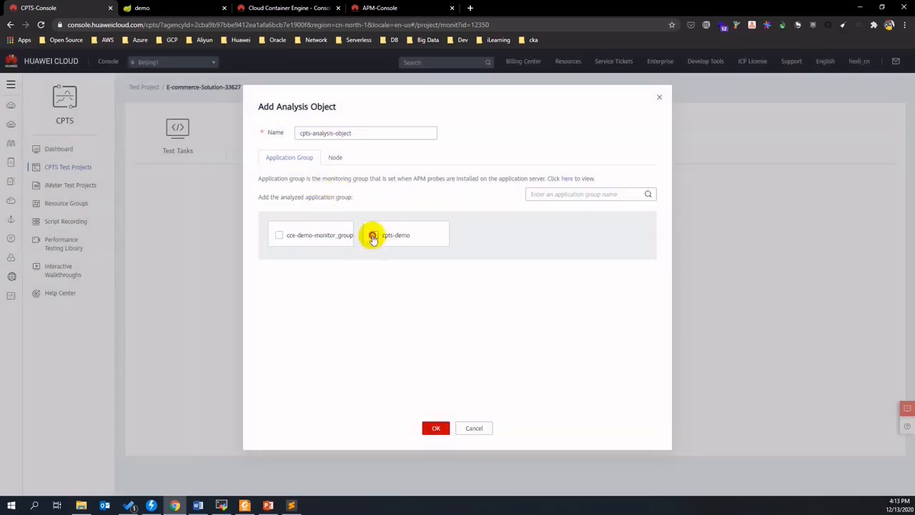
Select the cpts-demo application group and nodes cce-test1 and cce-test2, then create the analysis object.
left_click(373, 237)
left_click(341, 159)
left_click(281, 235)
left_click(375, 235)
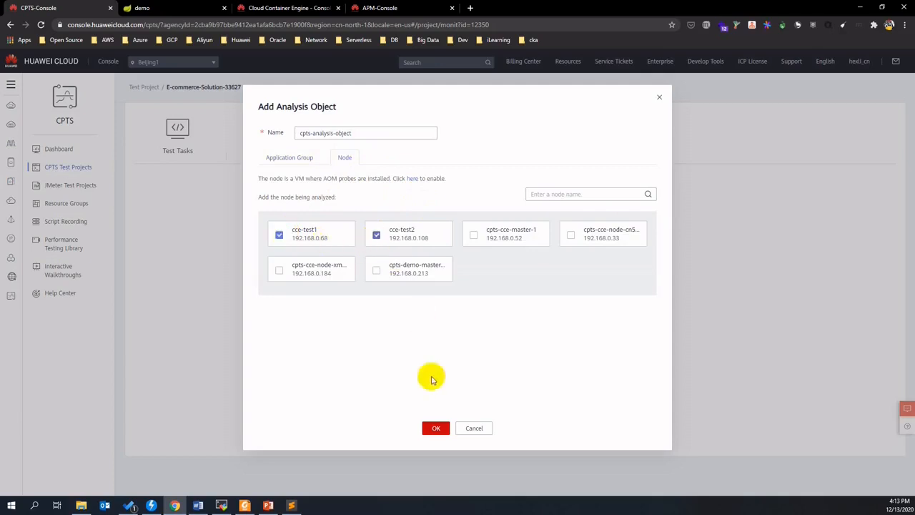
left_click(434, 430)
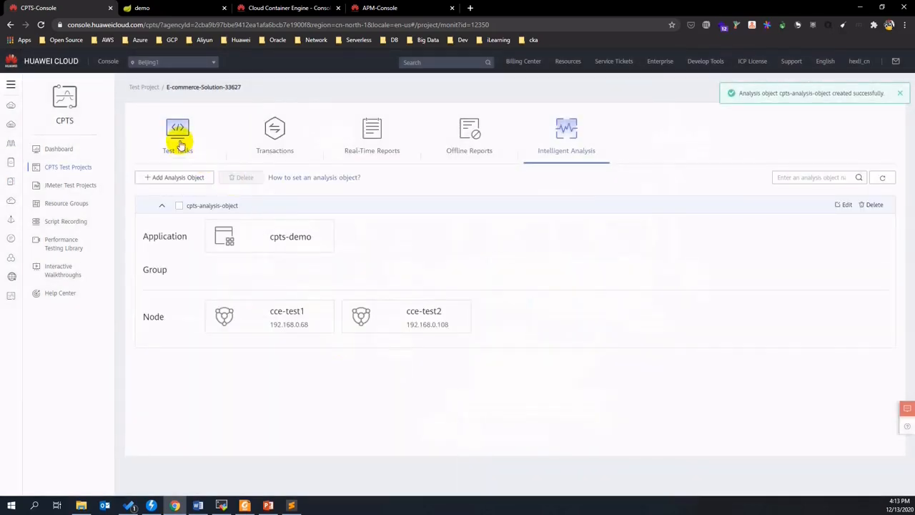
Associate cpts-analysis-object with the tutorial-task-33627 test task.
left_click(179, 138)
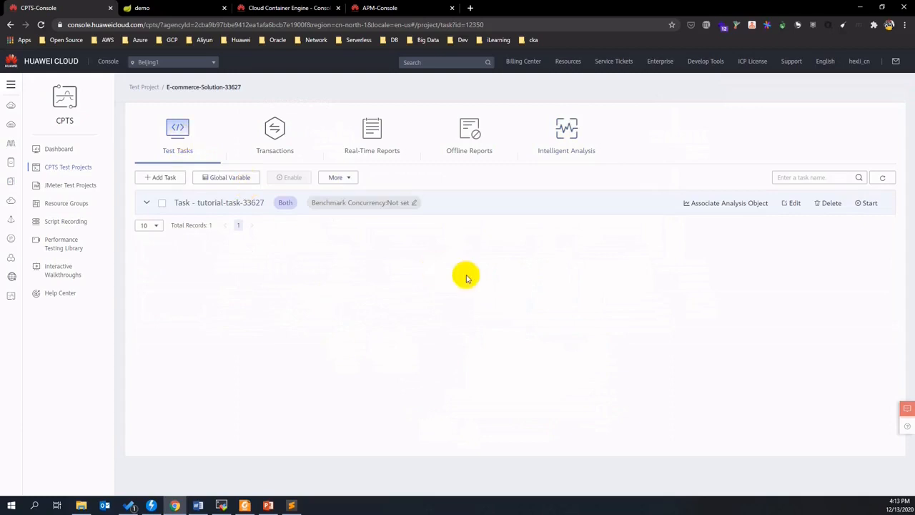
left_click(722, 204)
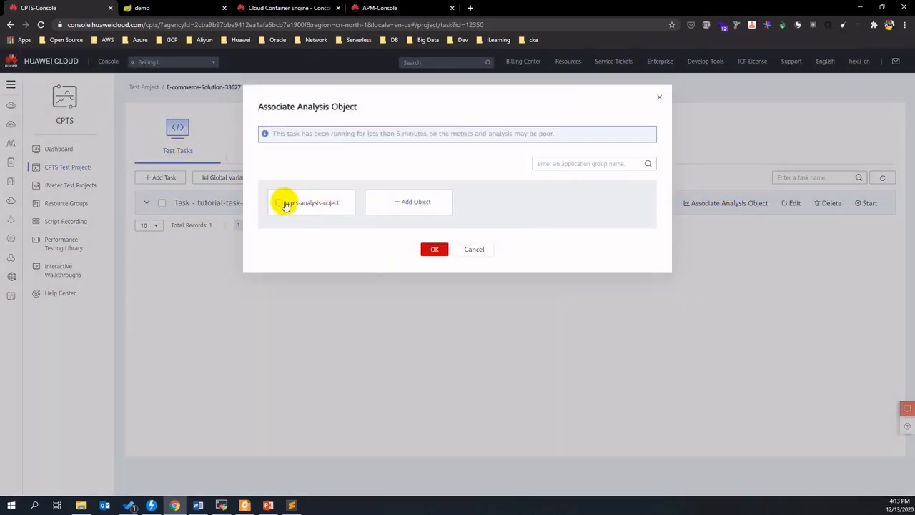
left_click(434, 249)
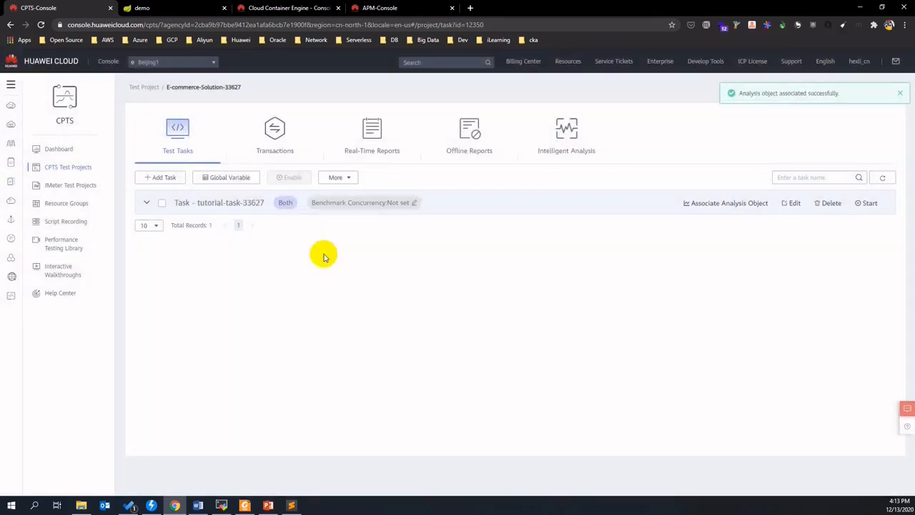
Start the tutorial-task-33627 test task.
left_click(868, 203)
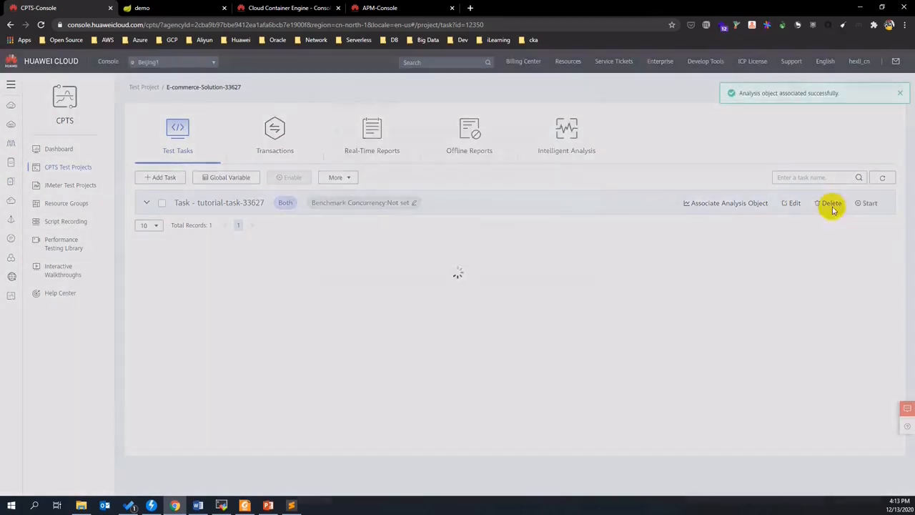
left_click(629, 243)
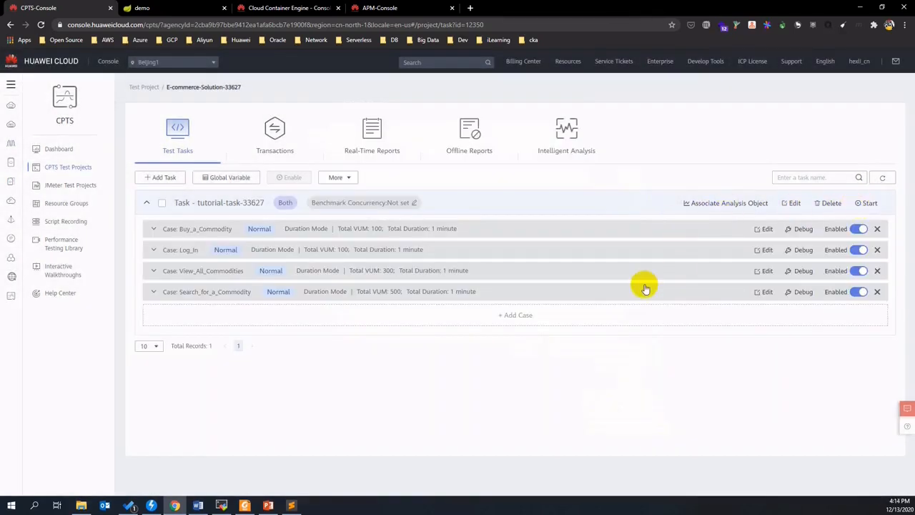
Review the real-time report's metrics, TPS charts and response time percentiles.
left_click(369, 131)
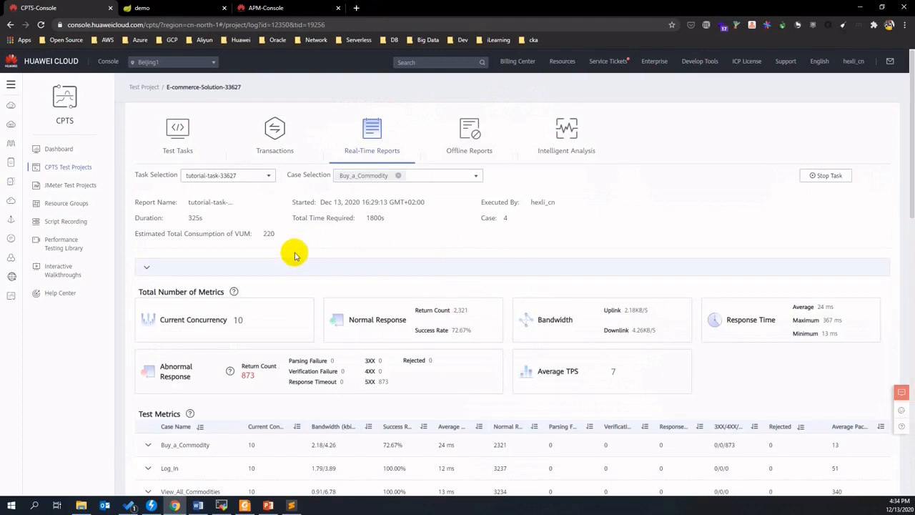
scroll(295, 254, "down", 1)
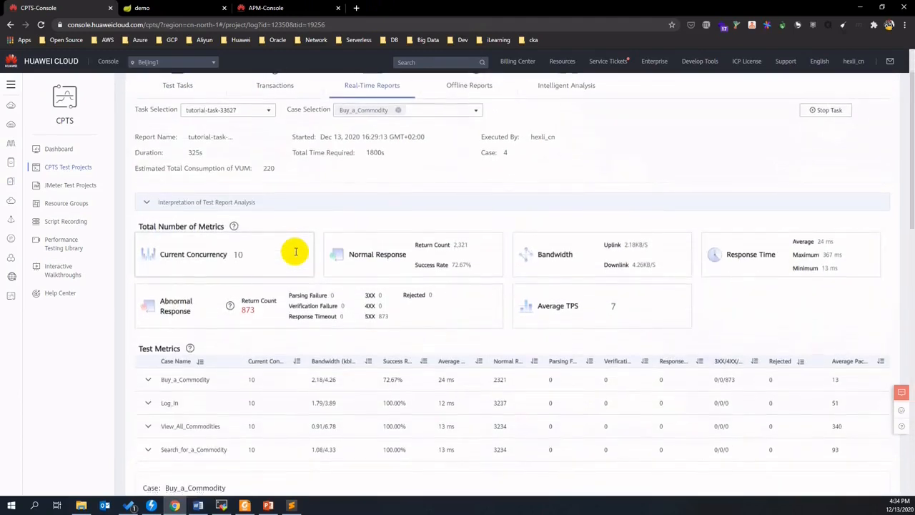
scroll(296, 253, "down", 1)
scroll(296, 255, "down", 1)
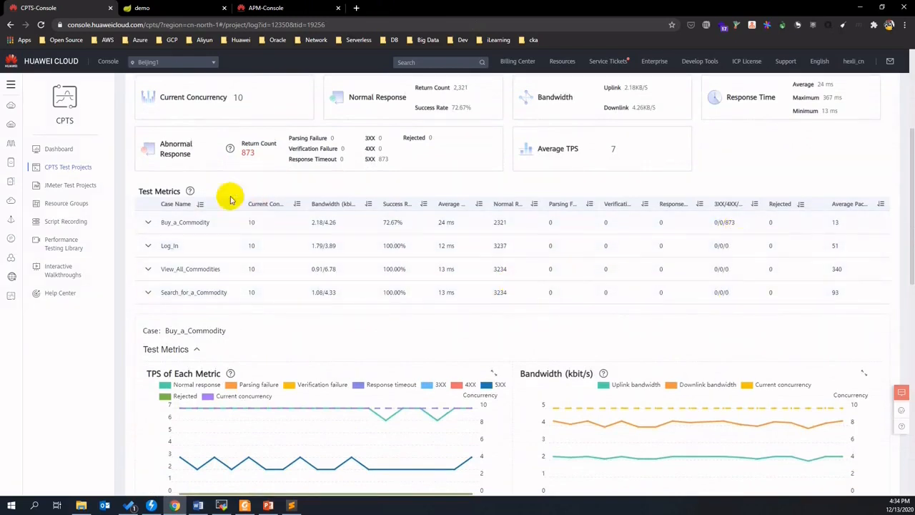
left_click_drag(210, 222, 159, 221)
left_click(325, 261)
scroll(357, 261, "down", 2)
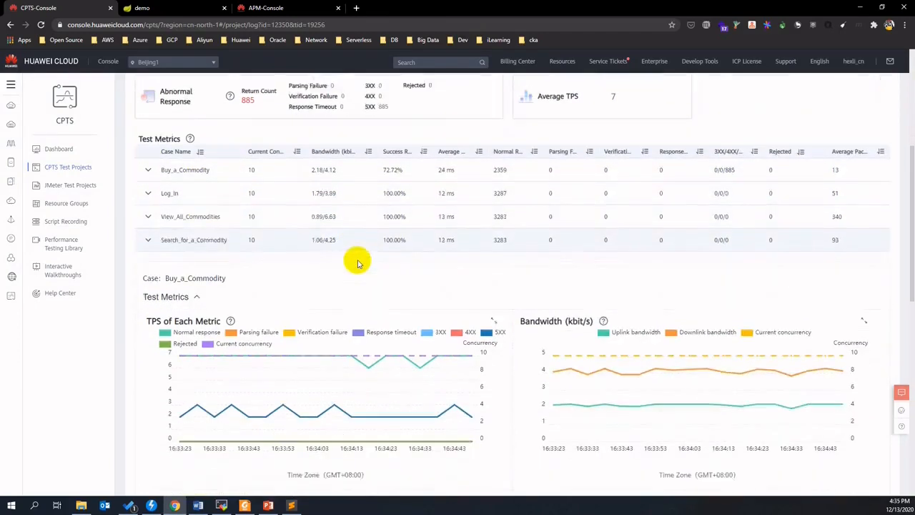
scroll(462, 279, "down", 1)
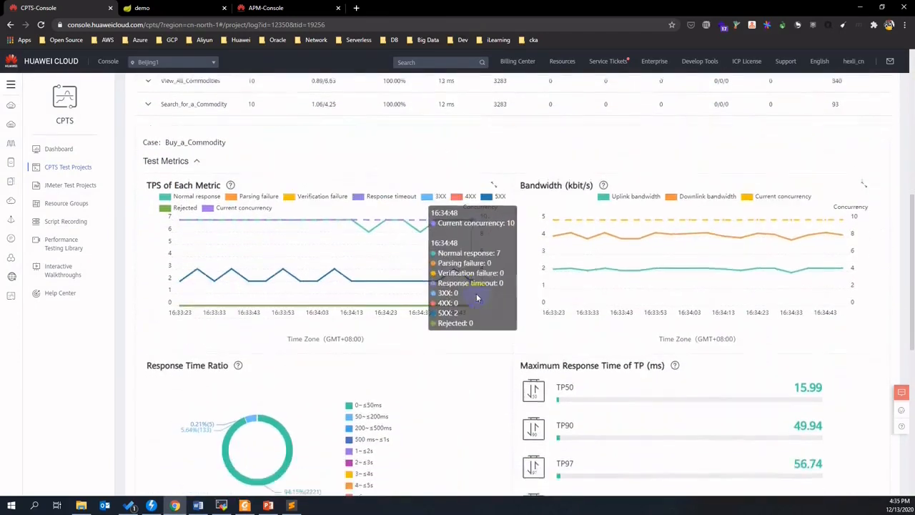
scroll(385, 300, "down", 1)
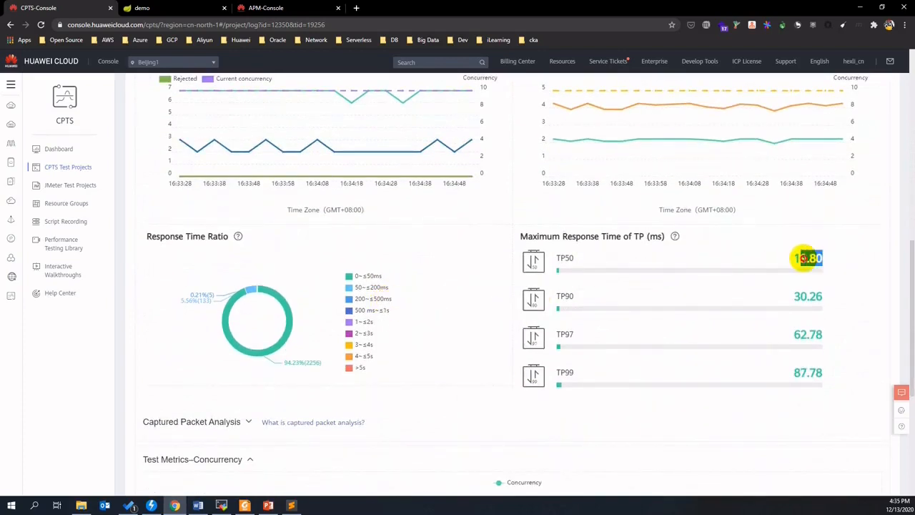
double_click(814, 372)
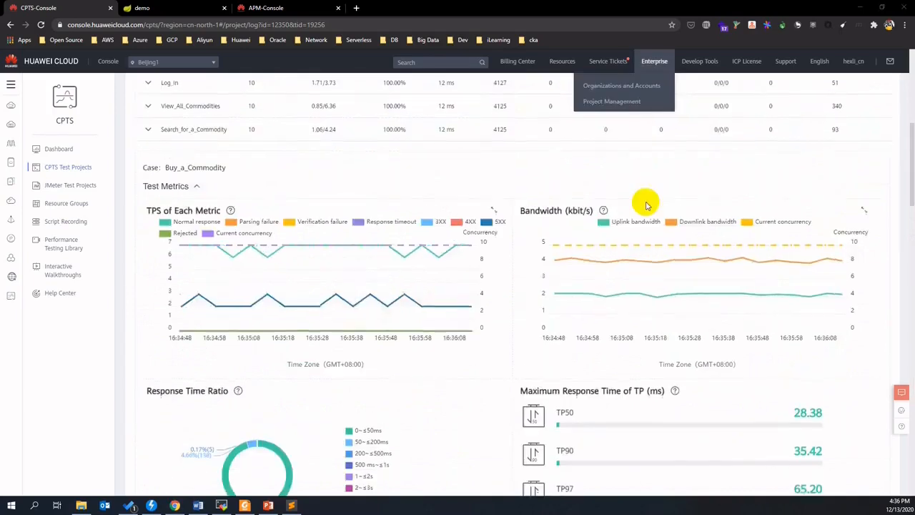
Review the report's monitored CPU, memory and disk metrics, failed tracing and topology sections.
scroll(648, 205, "down", 3)
scroll(871, 321, "down", 1)
scroll(871, 322, "down", 4)
scroll(864, 317, "down", 3)
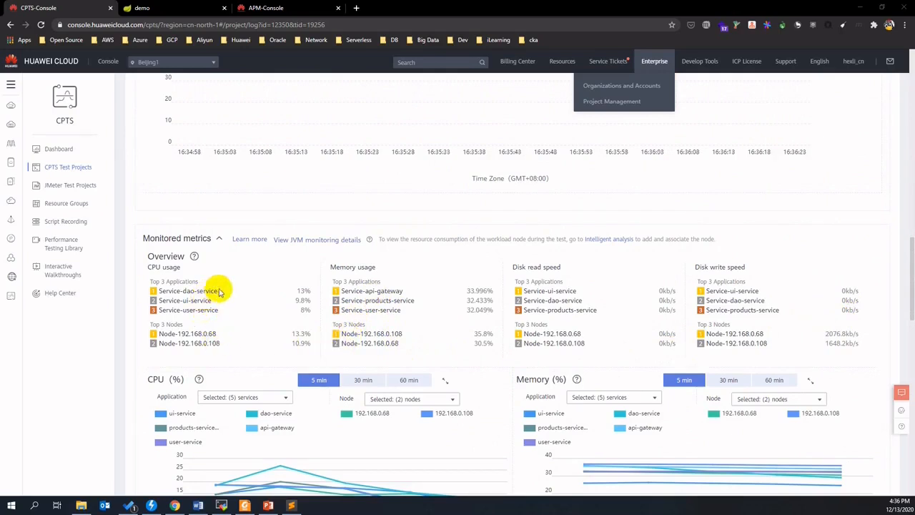
left_click_drag(152, 291, 261, 297)
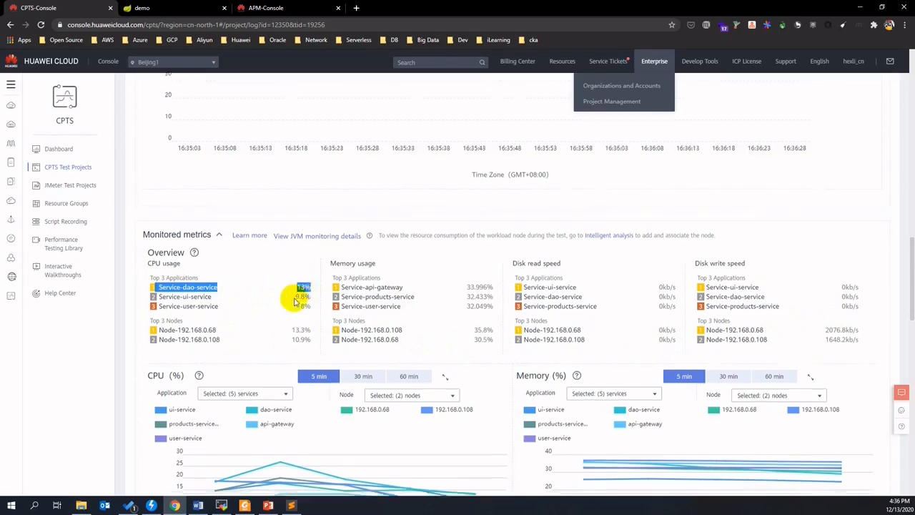
scroll(300, 293, "down", 2)
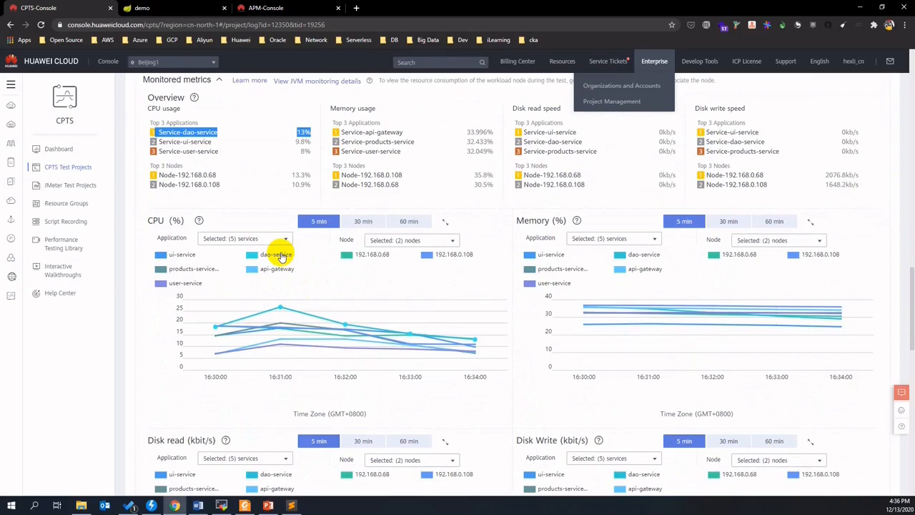
scroll(454, 249, "down", 2)
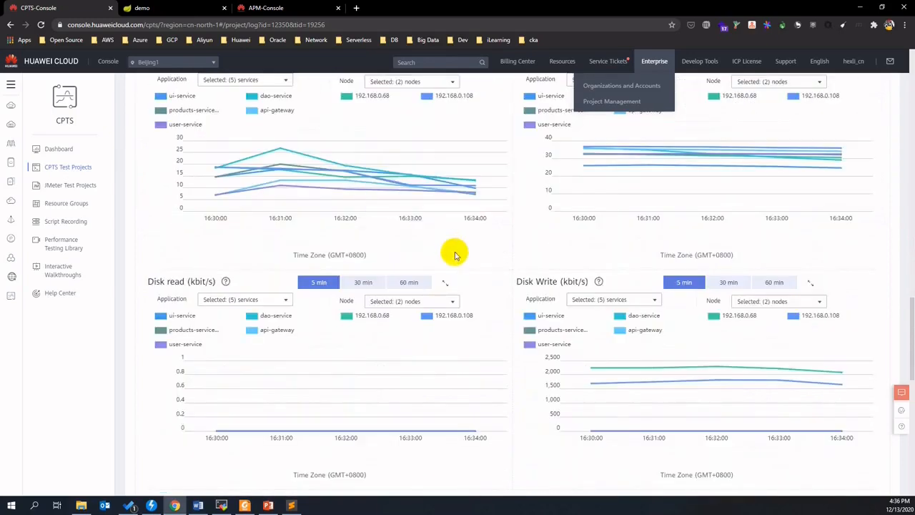
scroll(461, 265, "down", 4)
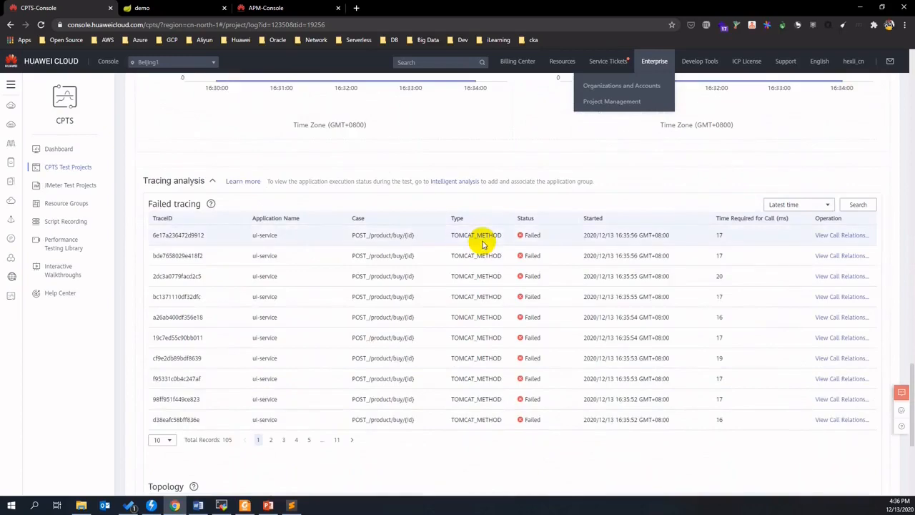
scroll(497, 279, "down", 3)
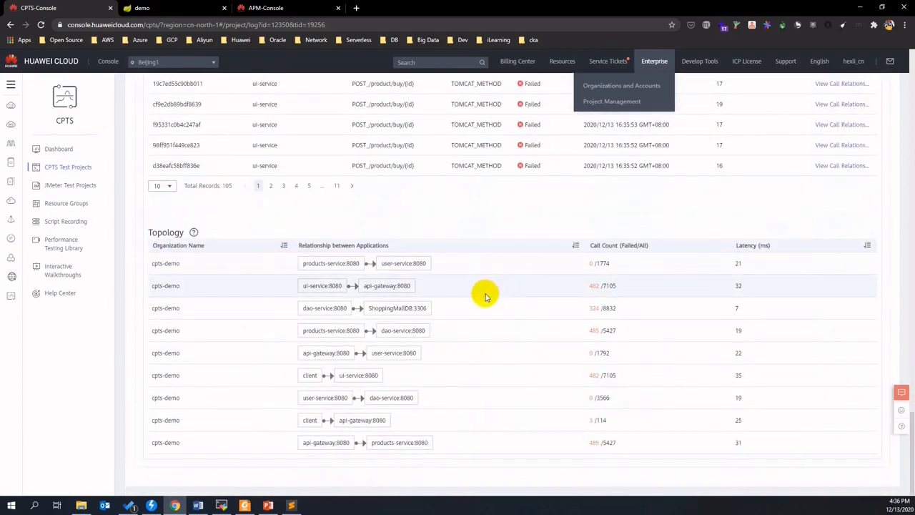
scroll(485, 295, "up", 9)
scroll(815, 212, "up", 8)
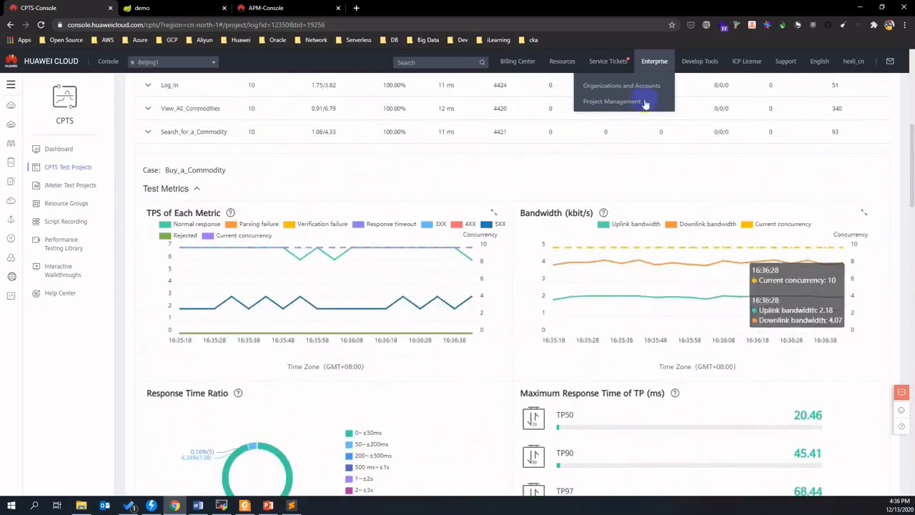
scroll(789, 241, "up", 5)
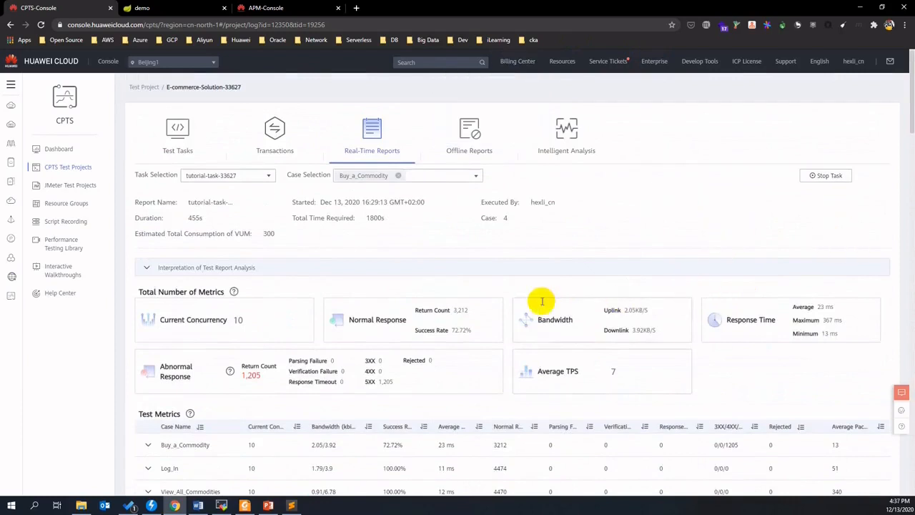
In APM, open the cpts-demo topology and inspect dao-service's details, SLA and transaction details.
left_click(259, 7)
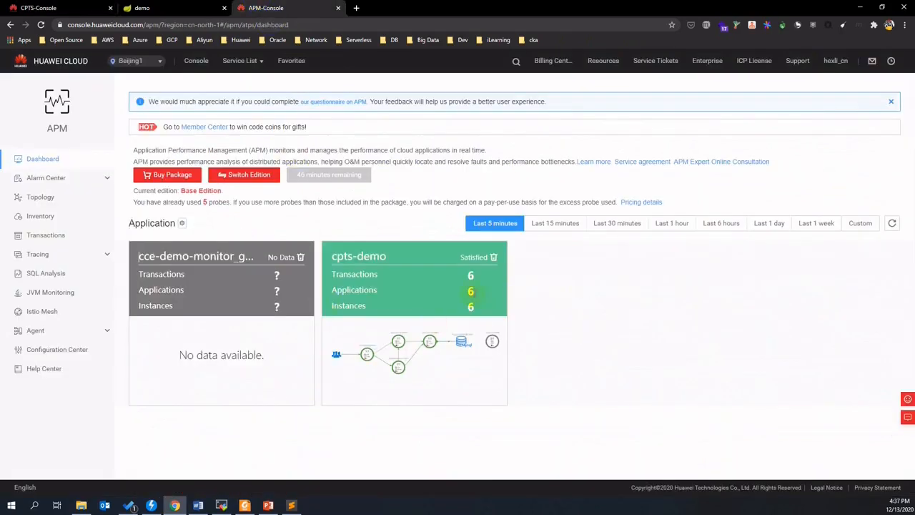
left_click(377, 260)
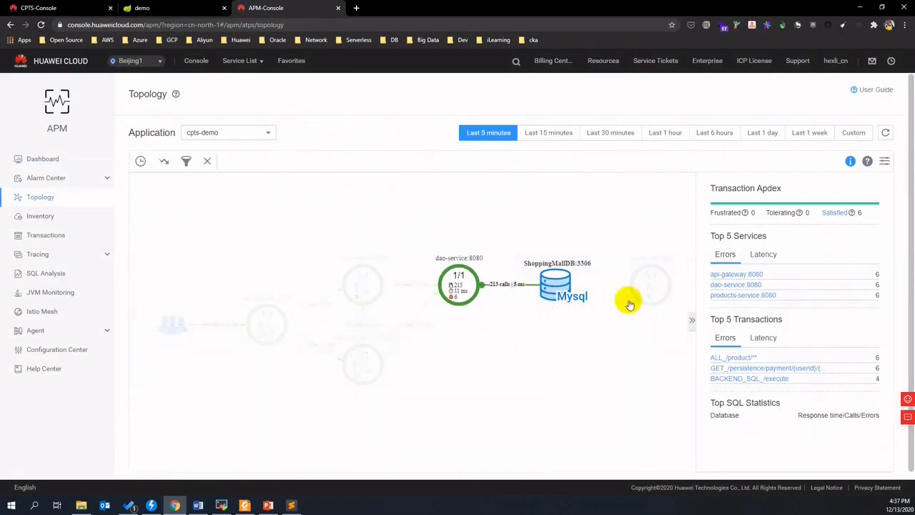
left_click(733, 286)
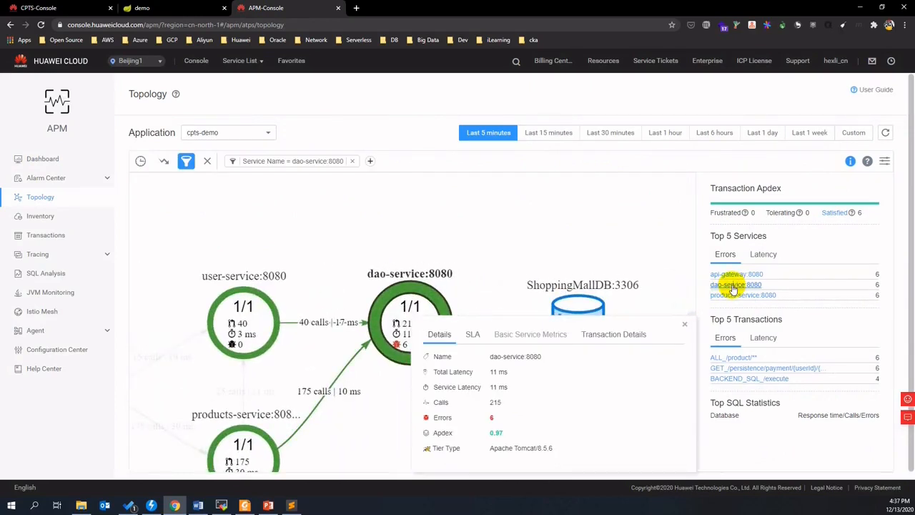
left_click(473, 334)
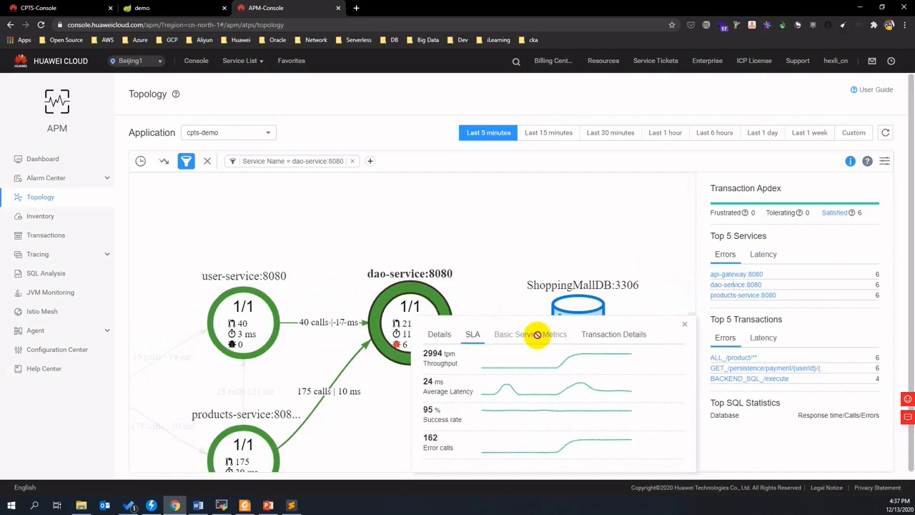
left_click(606, 334)
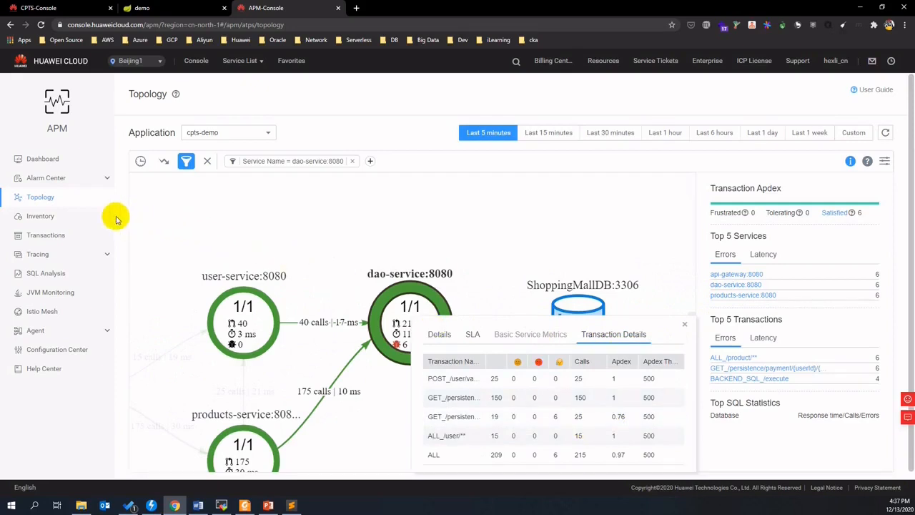
Open the call chain traces under Tracing.
left_click(107, 251)
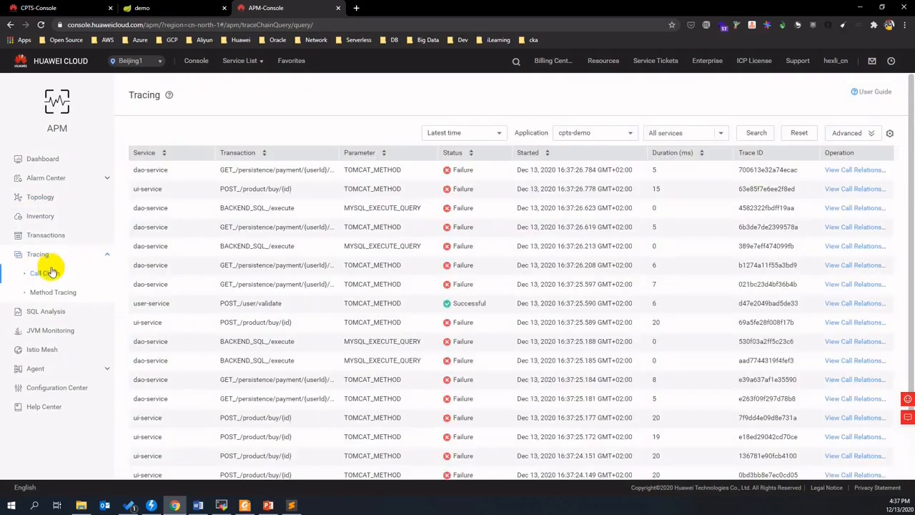
left_click(47, 273)
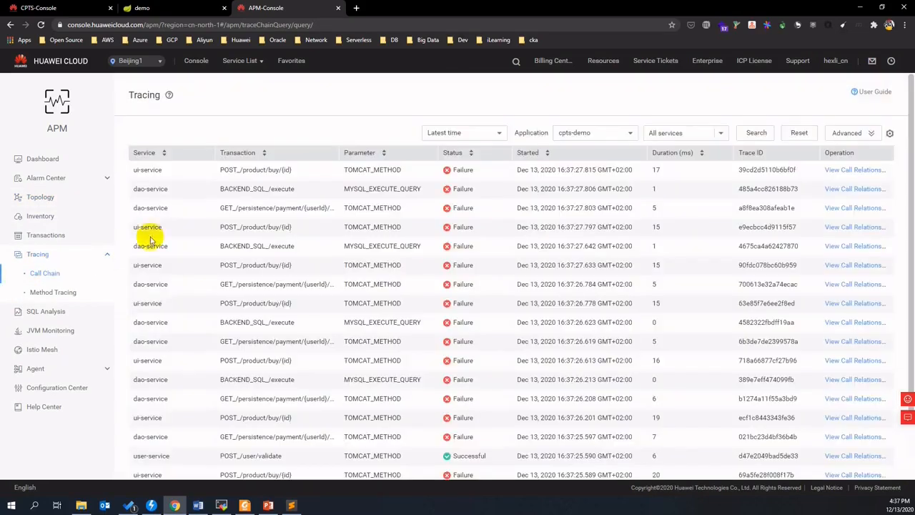
Filter the call chain list to dao-service and run the search.
left_click(720, 133)
left_click(679, 180)
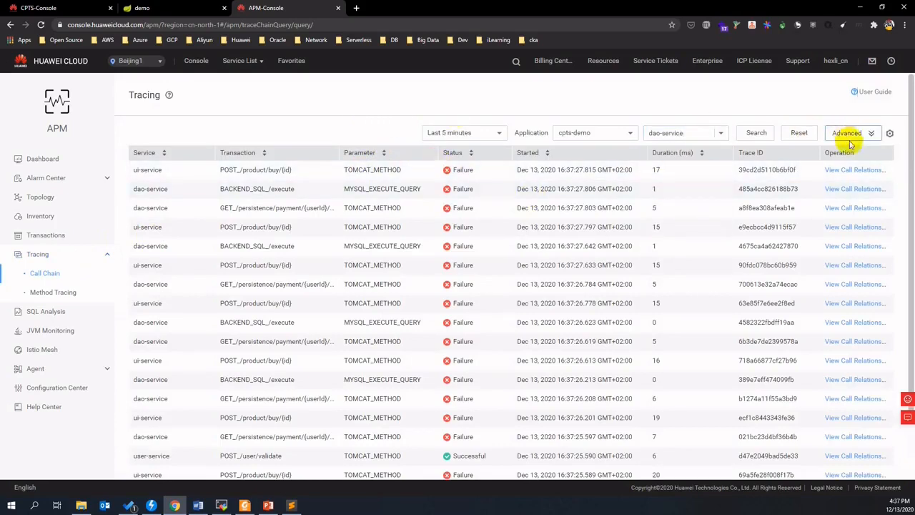
left_click(778, 136)
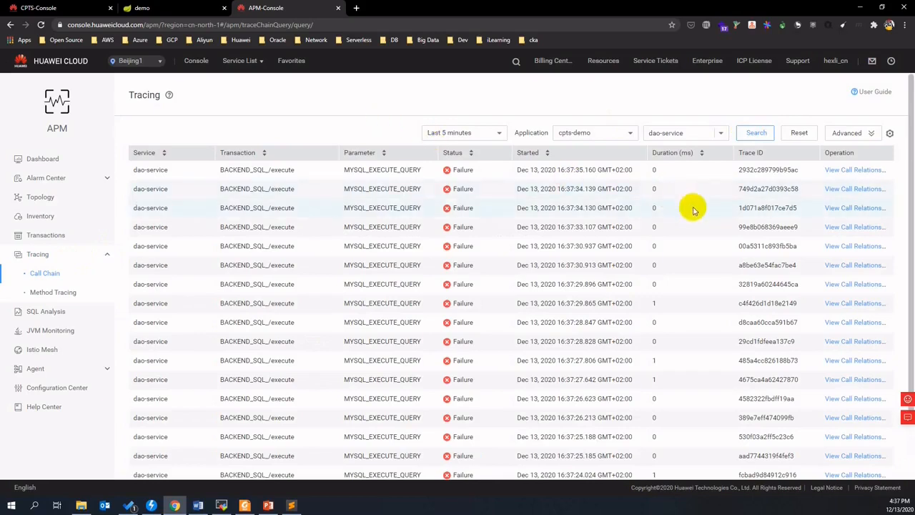
Open the call relationship of a failed dao-service SQL trace and inspect its span details.
scroll(592, 241, "down", 1)
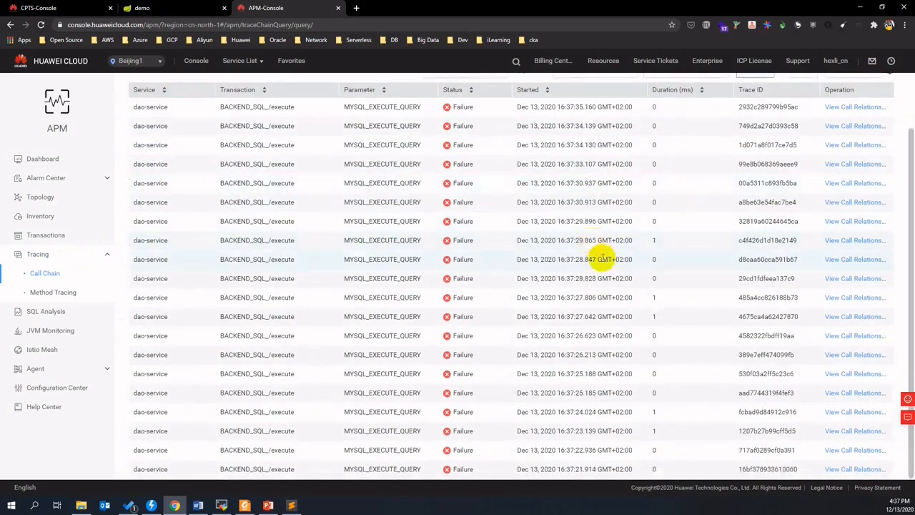
left_click(837, 241)
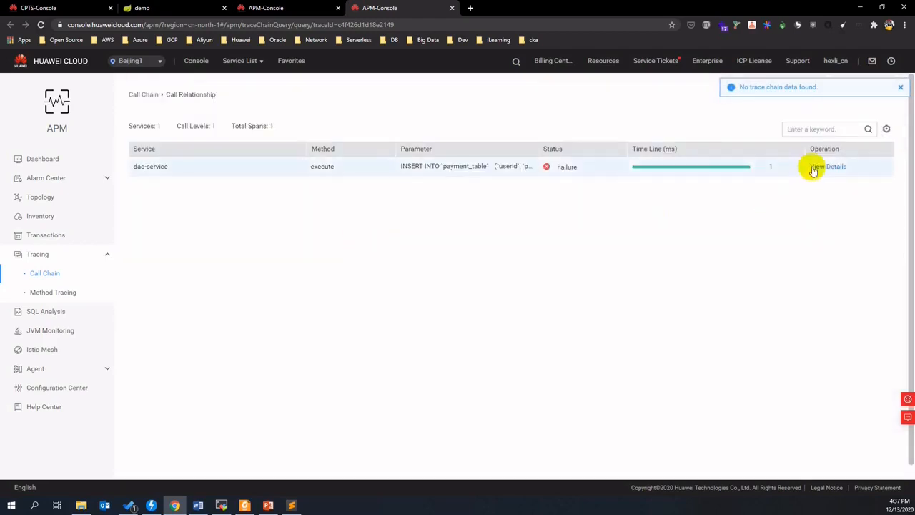
left_click(817, 167)
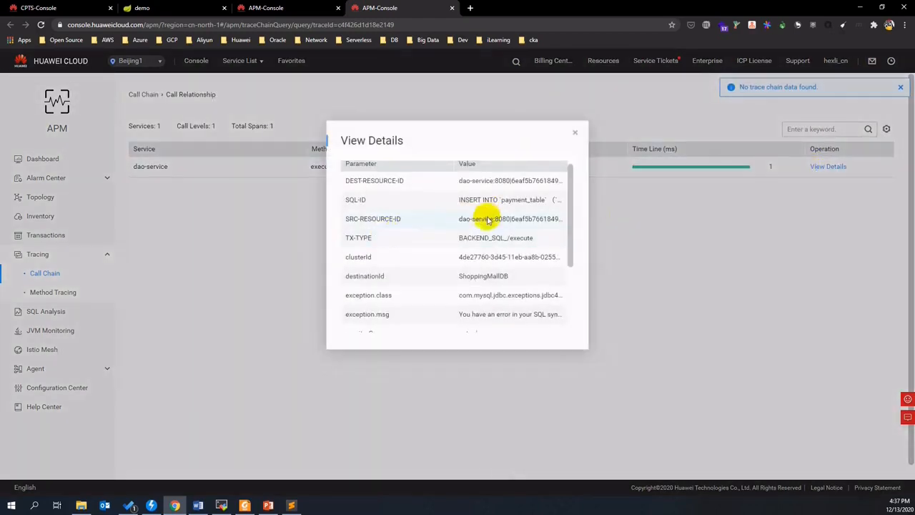
scroll(493, 225, "down", 3)
scroll(499, 228, "up", 3)
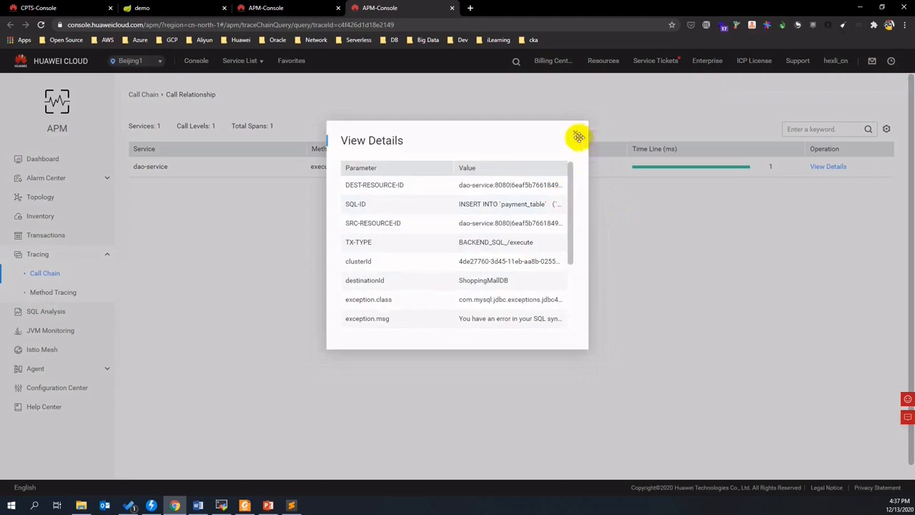
left_click(575, 133)
Open a failed ui-service trace's call relationship, expand its spans and inspect the products-service span details.
left_click(543, 296)
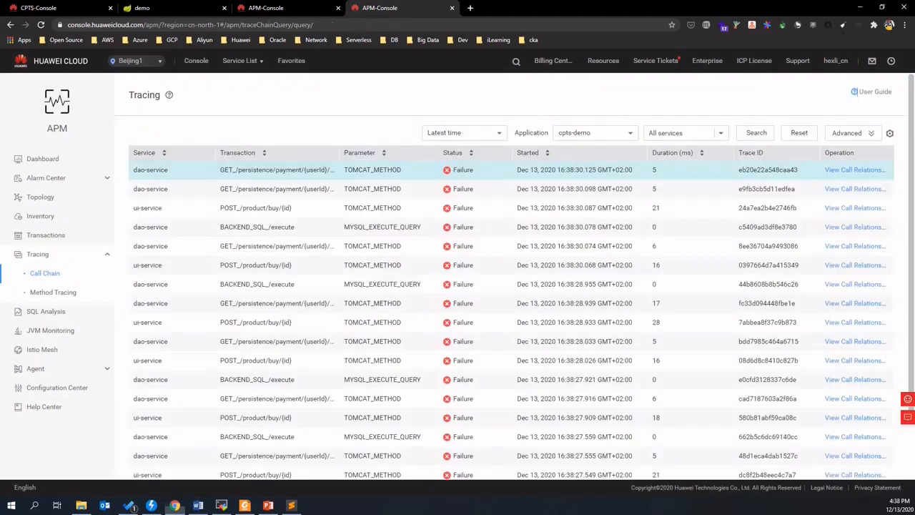
left_click(828, 209)
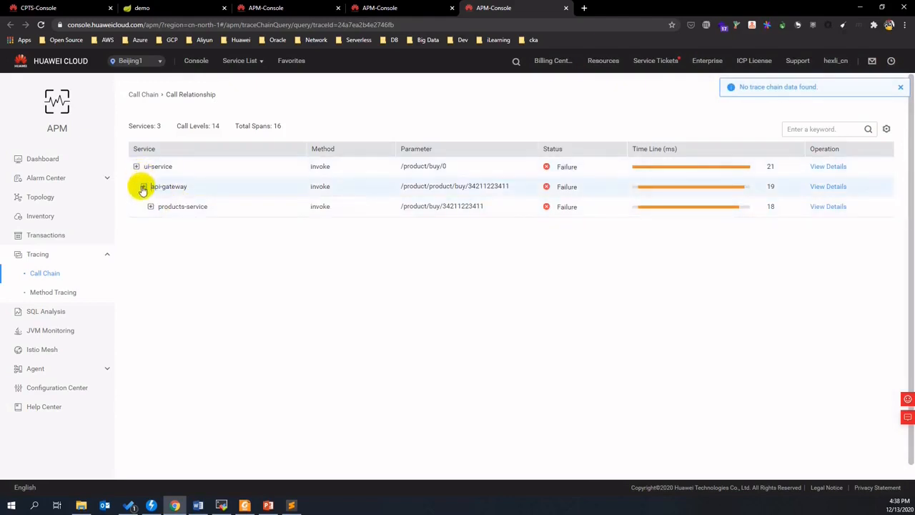
left_click(143, 187)
left_click(186, 307)
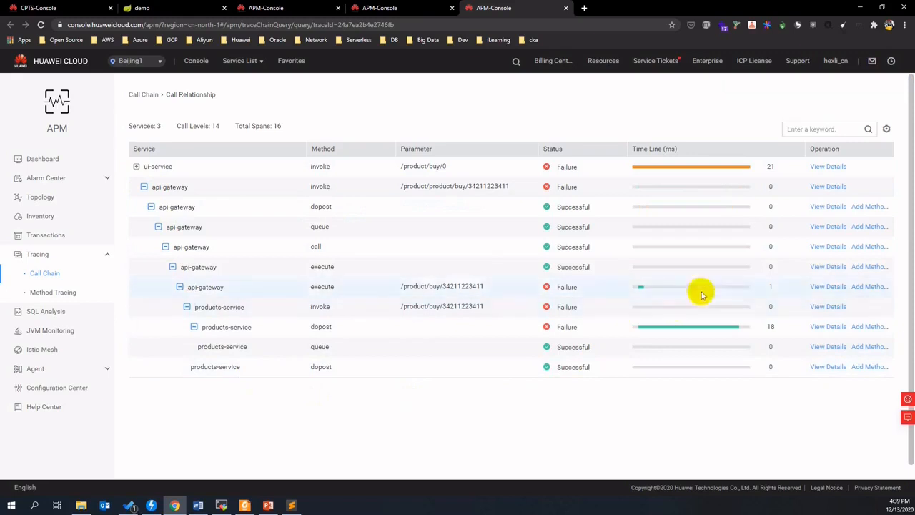
left_click(818, 307)
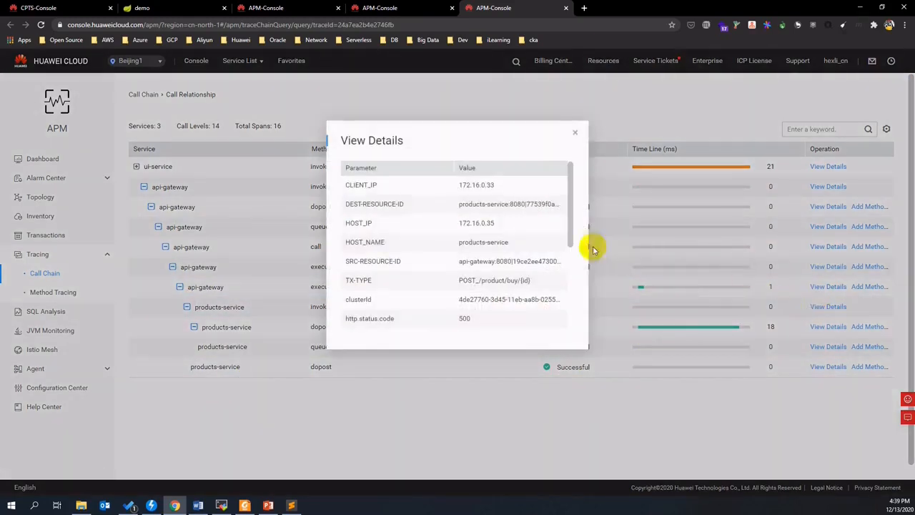
scroll(546, 225, "down", 2)
scroll(544, 228, "down", 1)
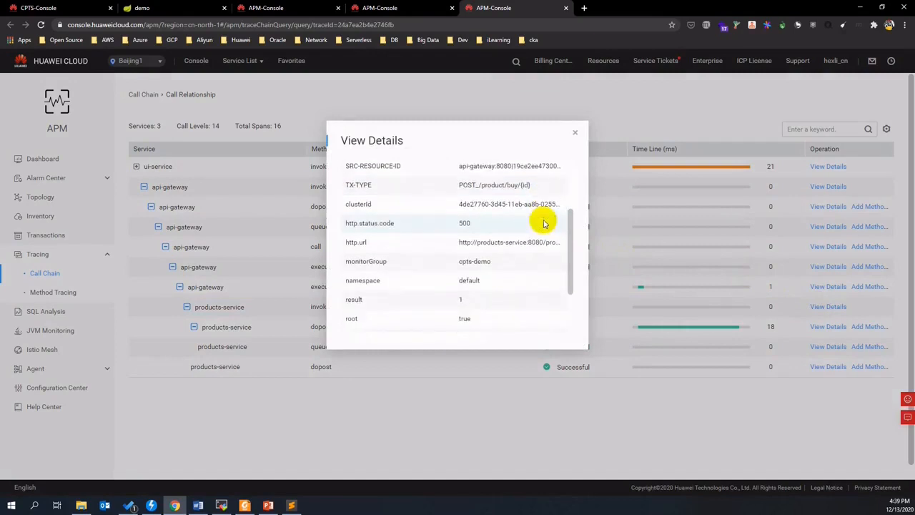
scroll(544, 224, "down", 2)
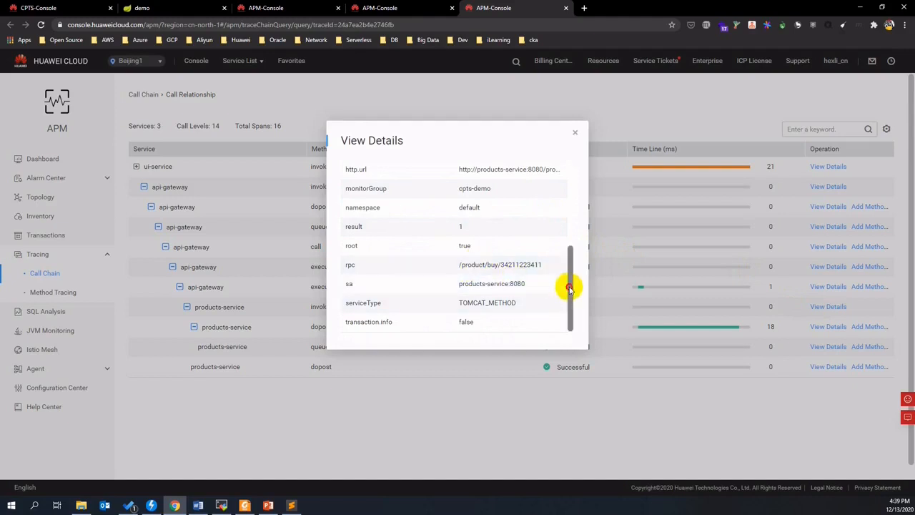
left_click_drag(570, 288, 566, 250)
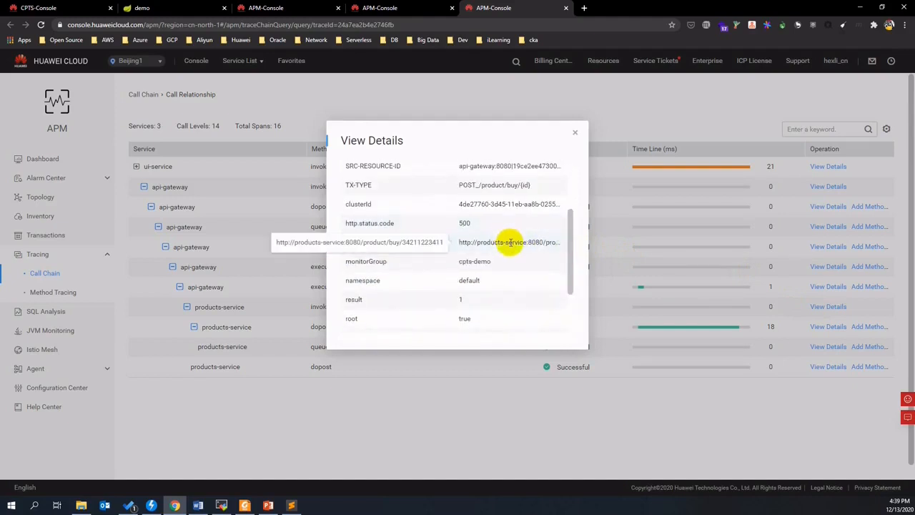
left_click_drag(572, 259, 567, 214)
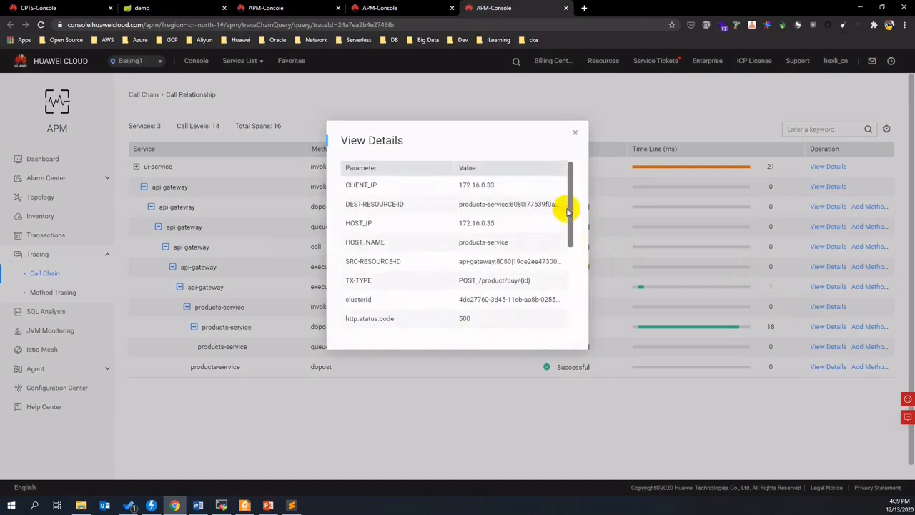
left_click(584, 9)
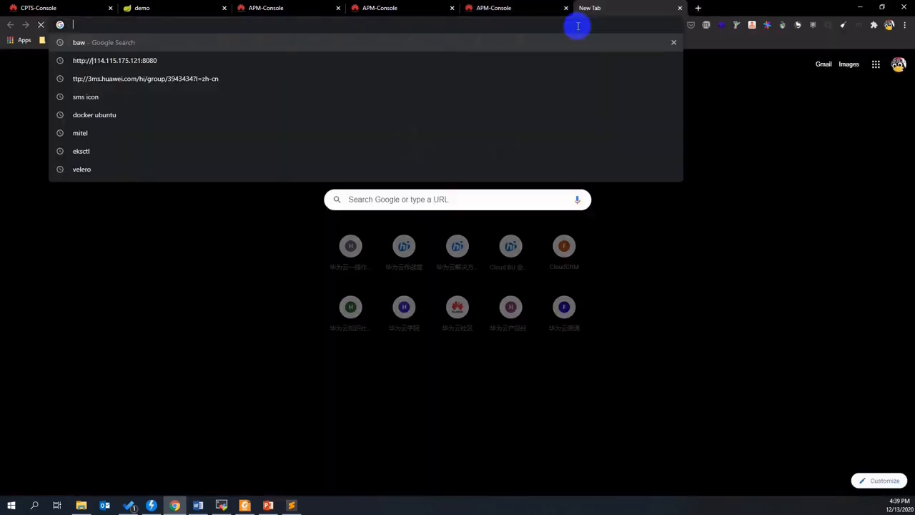
type("www.huaweicloud.com")
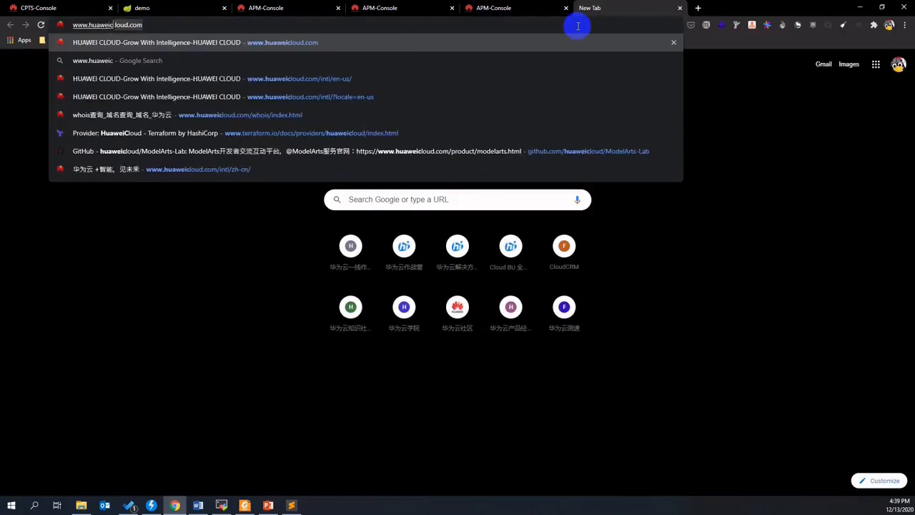
key("Return")
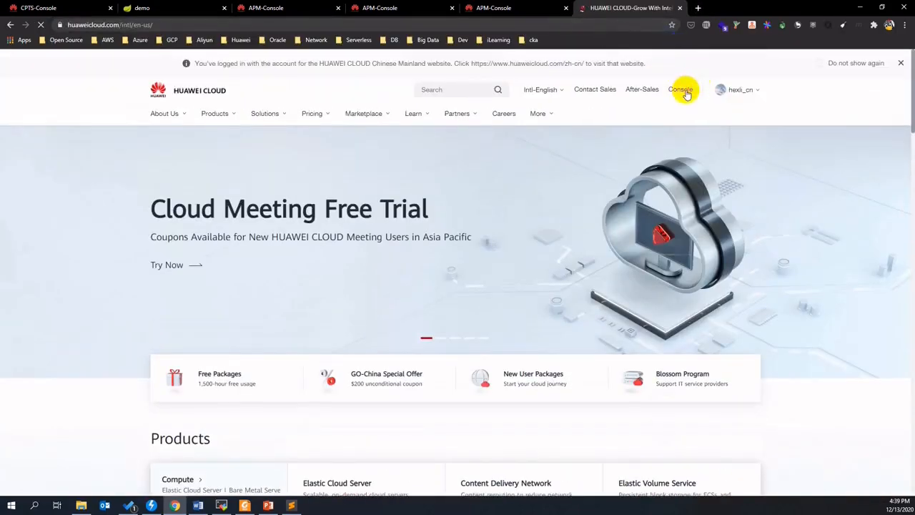
left_click(685, 93)
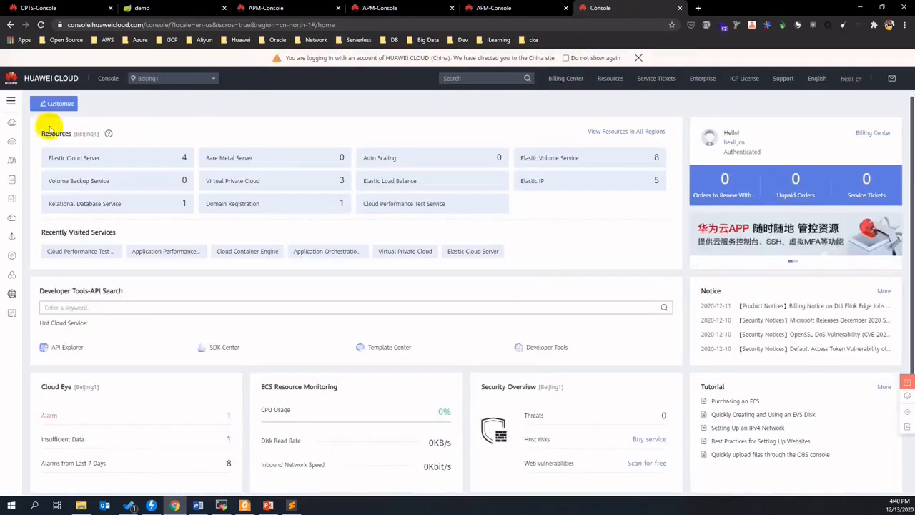
left_click(11, 101)
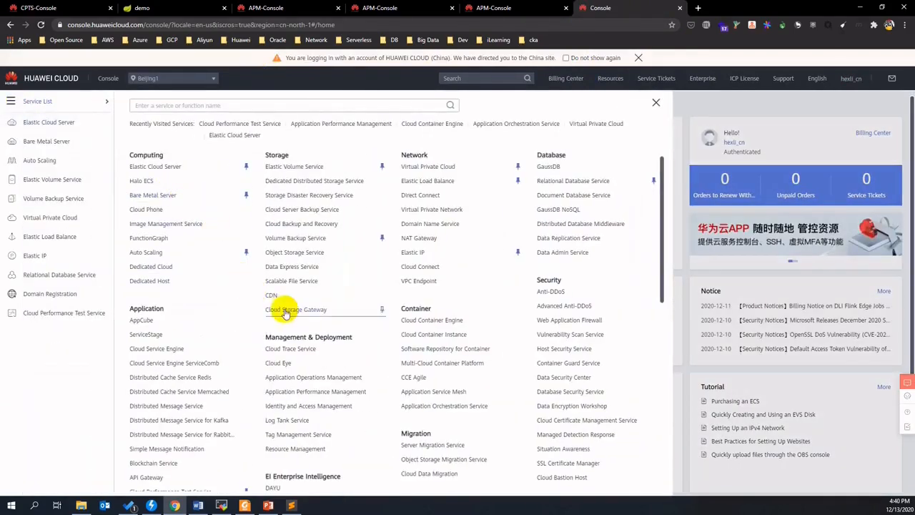
left_click(424, 324)
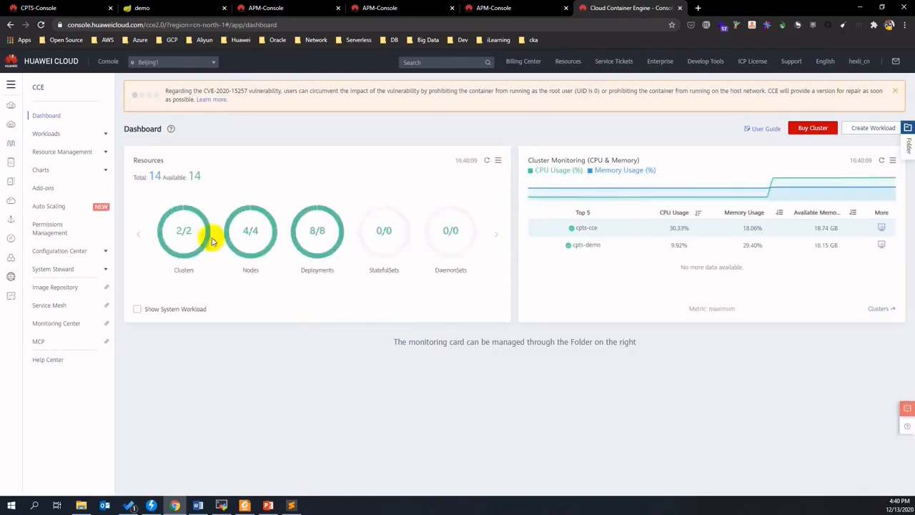
Open the dao-service deployment and review its container upgrade settings.
left_click(92, 135)
left_click(67, 151)
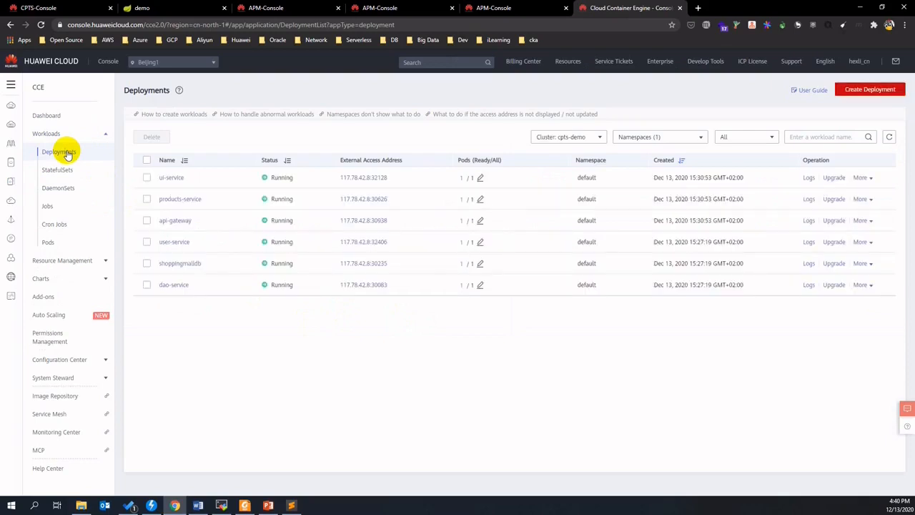
left_click(174, 285)
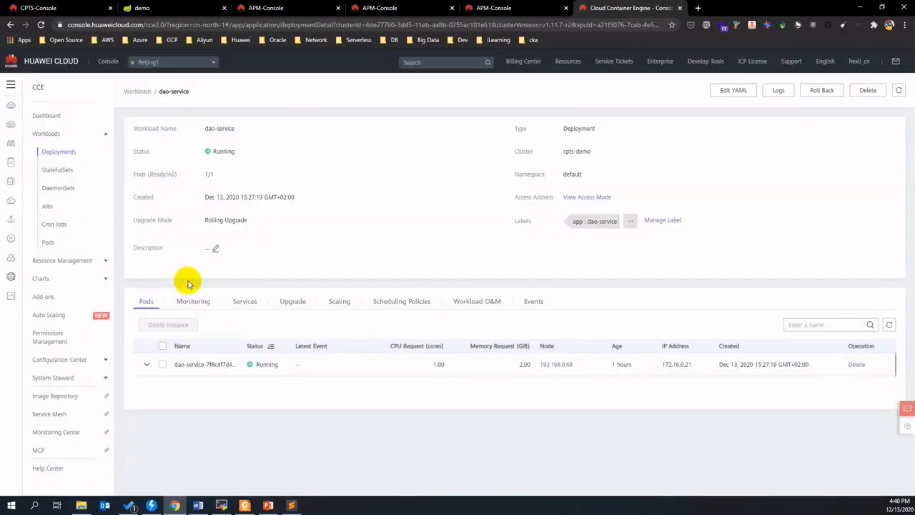
left_click(292, 303)
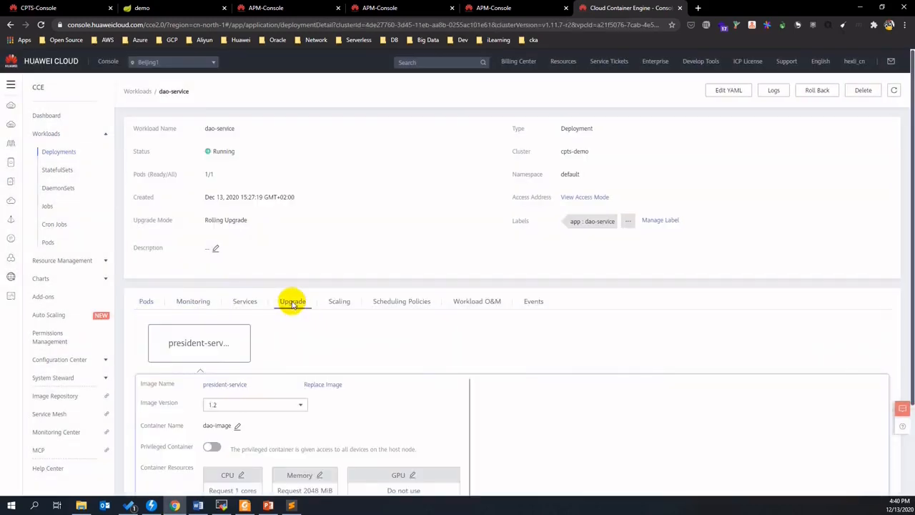
scroll(525, 358, "down", 3)
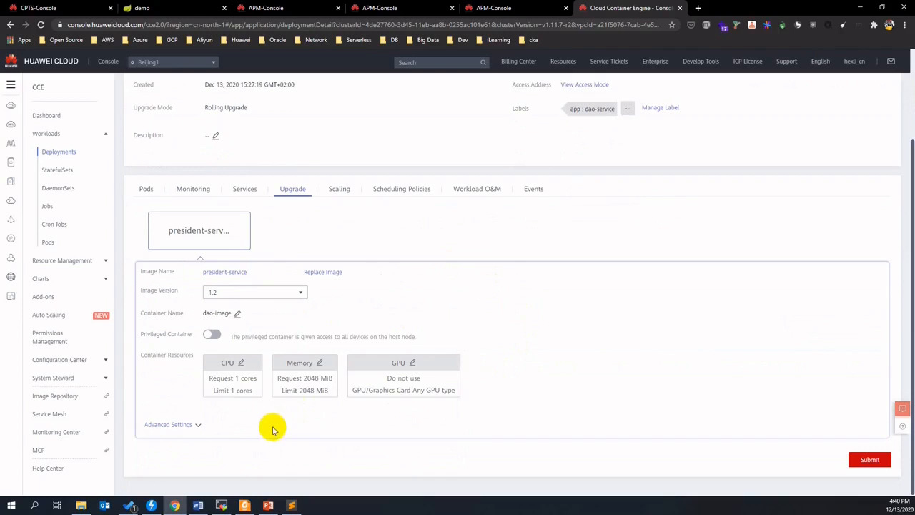
Manually scale the dao-service deployment to 2 pods.
left_click(339, 189)
left_click(184, 344)
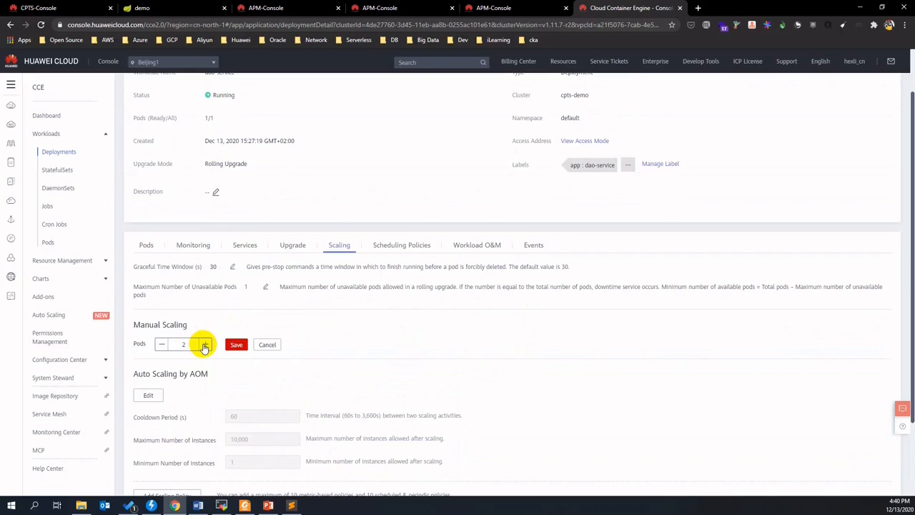
left_click(236, 346)
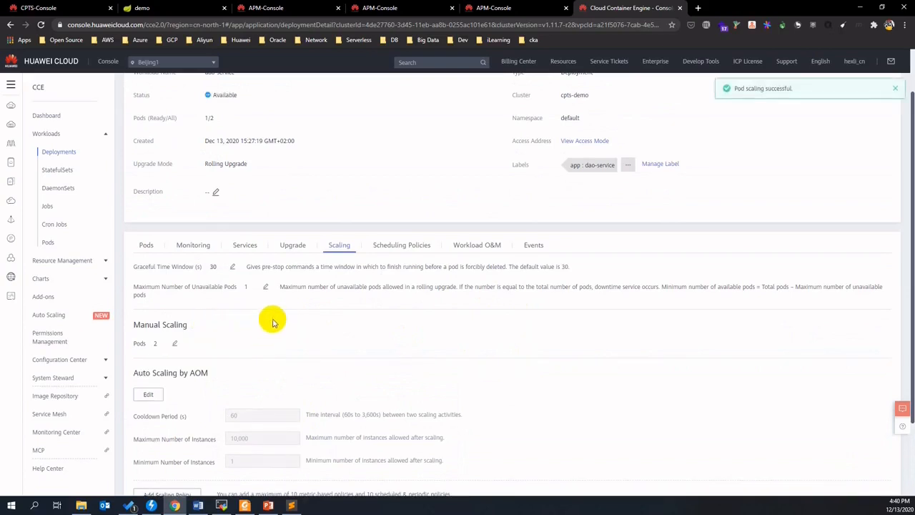
Review dao-service's events and refresh its pod list.
left_click(534, 244)
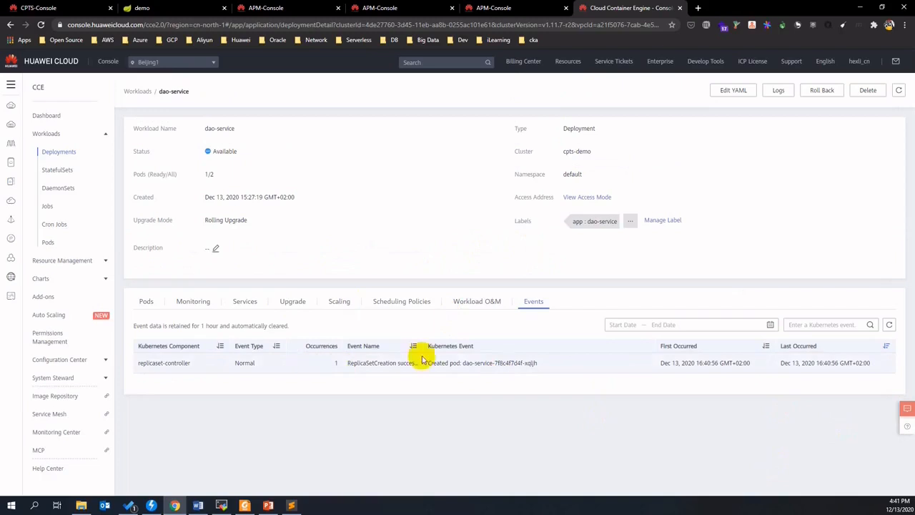
left_click(889, 326)
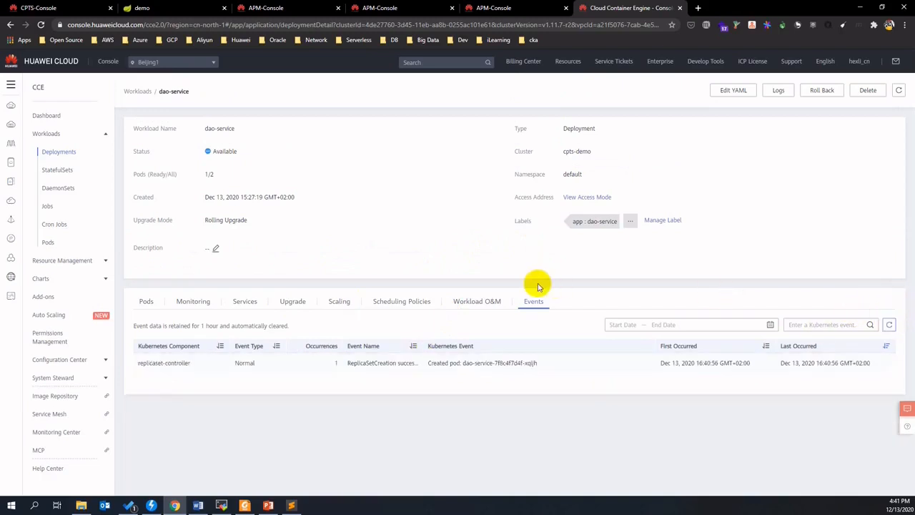
left_click(152, 301)
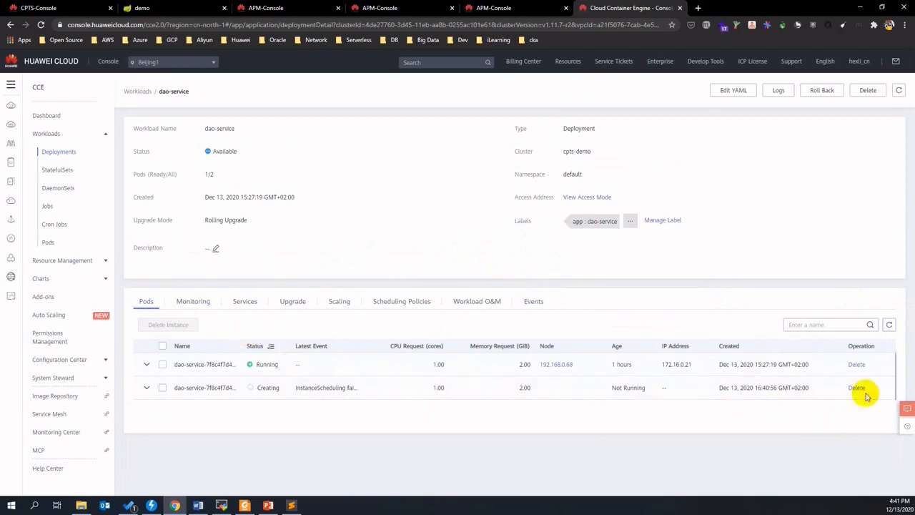
left_click(886, 326)
left_click(890, 326)
left_click(890, 326)
left_click(890, 326)
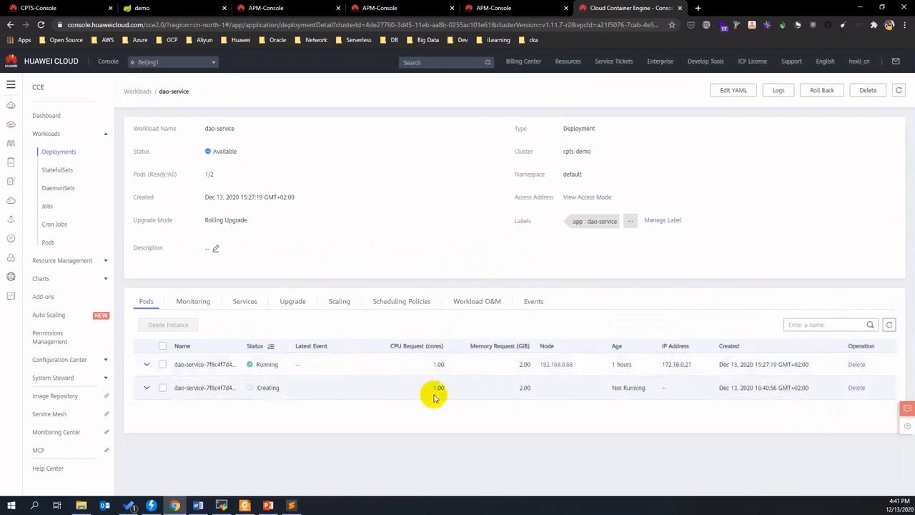
Expand the new dao-service pod and review its events and monitoring.
left_click(146, 387)
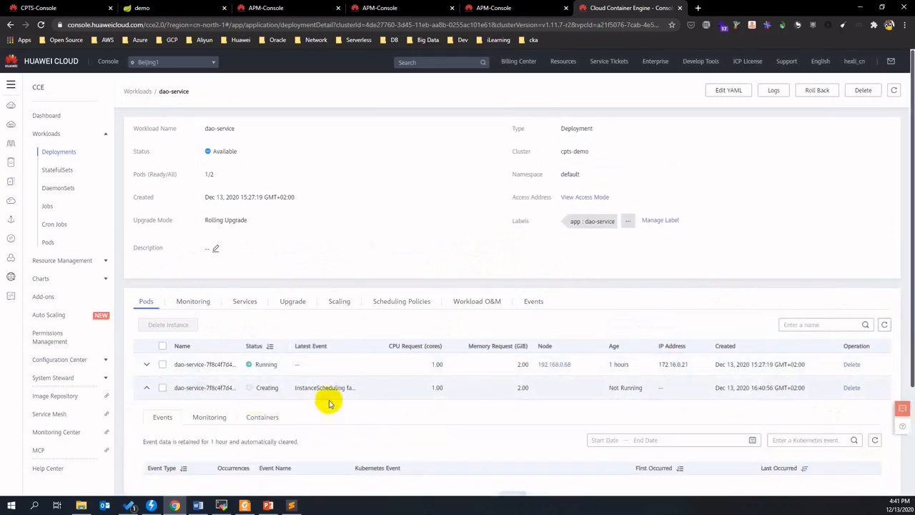
scroll(444, 384, "down", 1)
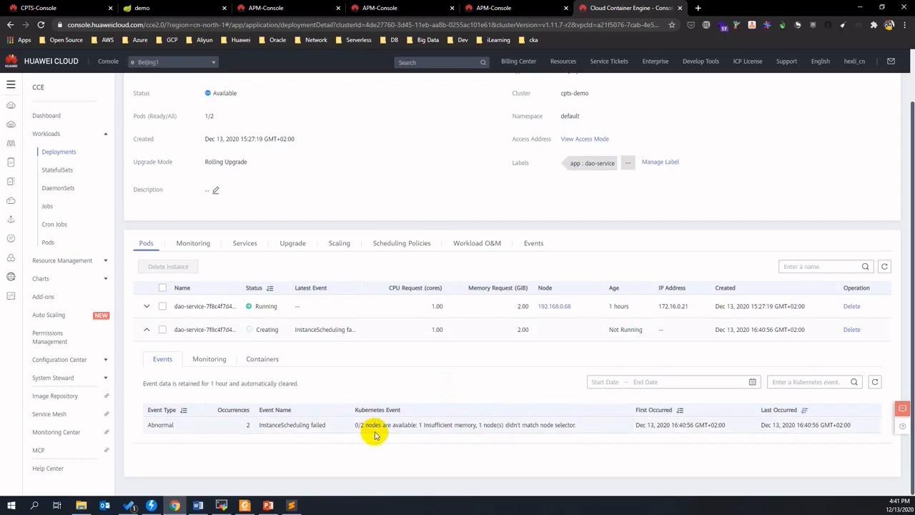
left_click(210, 359)
left_click(161, 359)
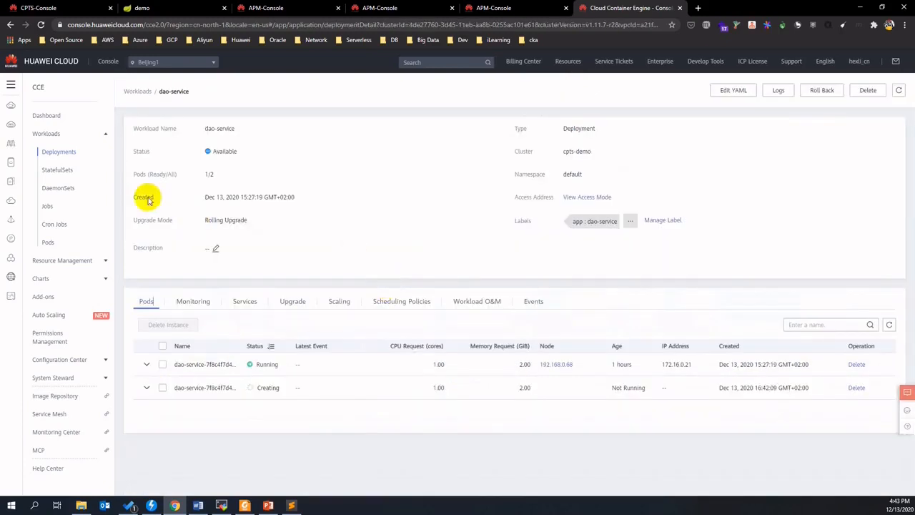
Return to the deployments list, then switch back to the CPTS real-time report.
left_click(140, 93)
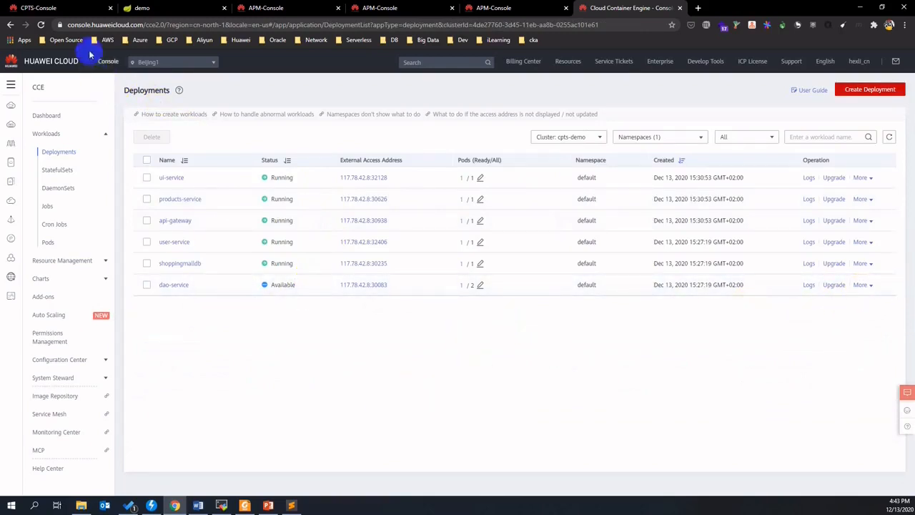
left_click(44, 9)
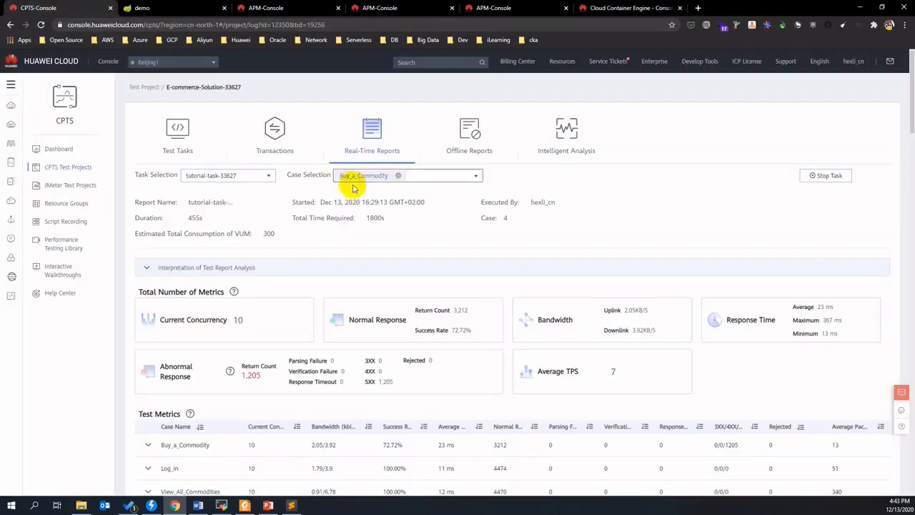
Scroll through the CPTS real-time report to review test metrics, concurrency and monitored resource usage.
scroll(693, 264, "down", 10)
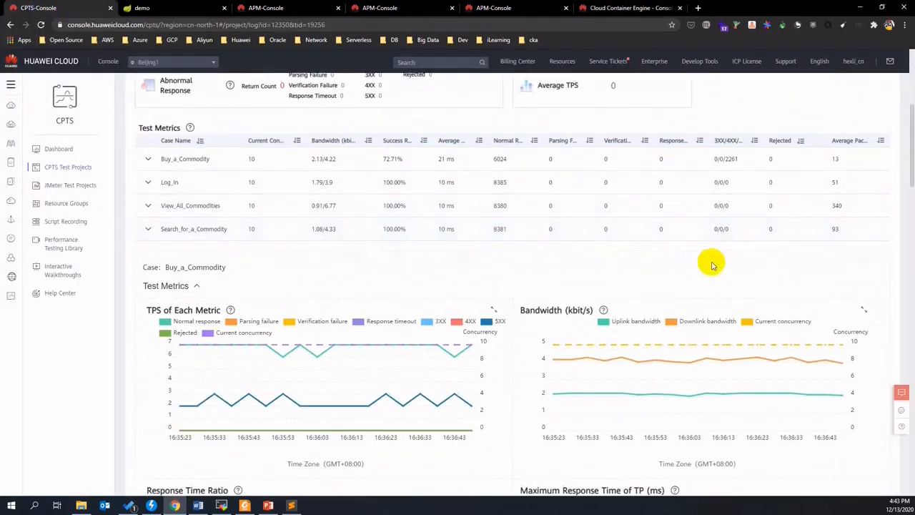
scroll(690, 327, "down", 7)
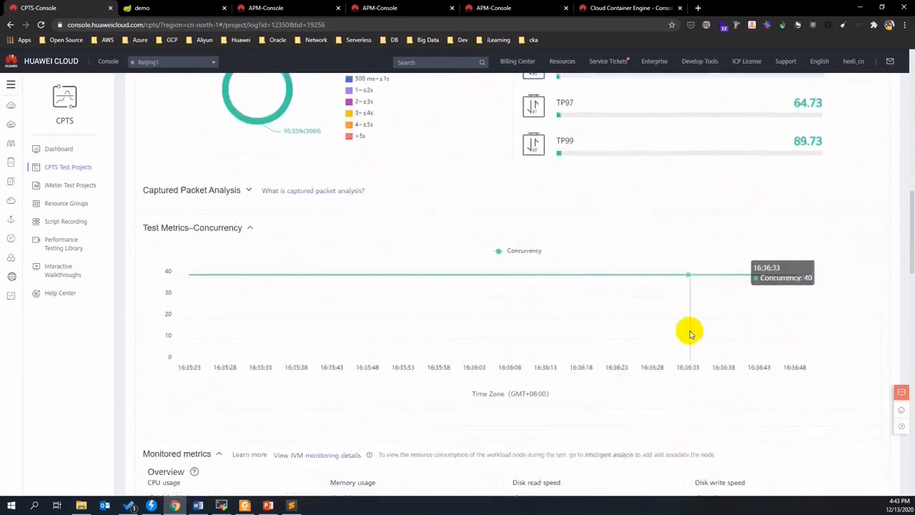
scroll(690, 332, "down", 3)
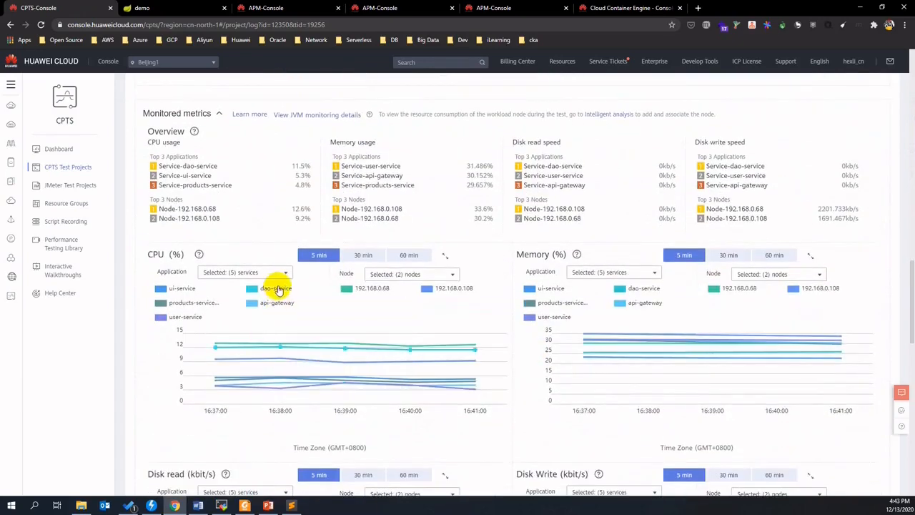
Switch to APM, close the call-chain details tab, and open the cpts-demo application's topology from the dashboard.
left_click(485, 8)
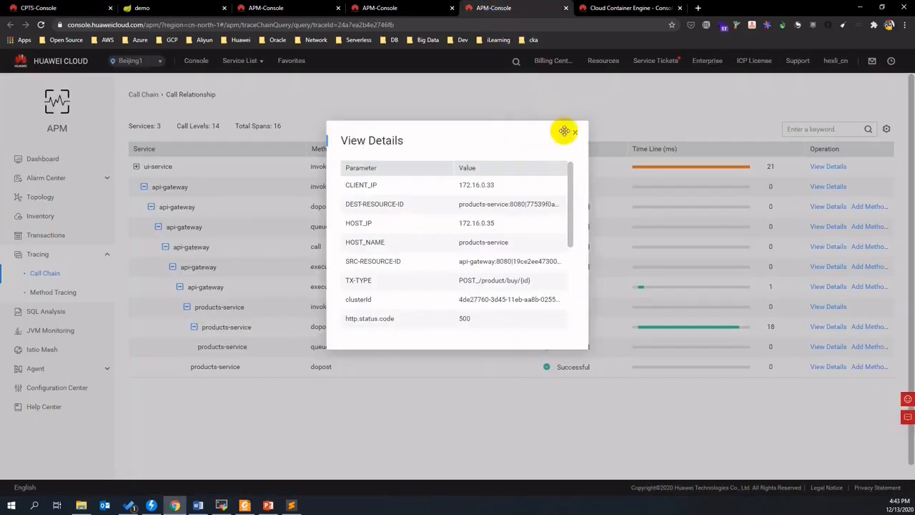
left_click(566, 8)
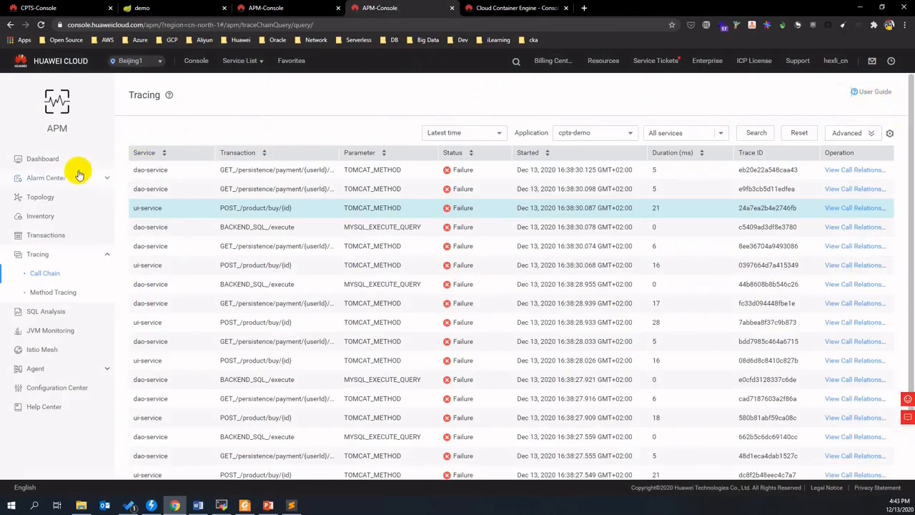
left_click(60, 160)
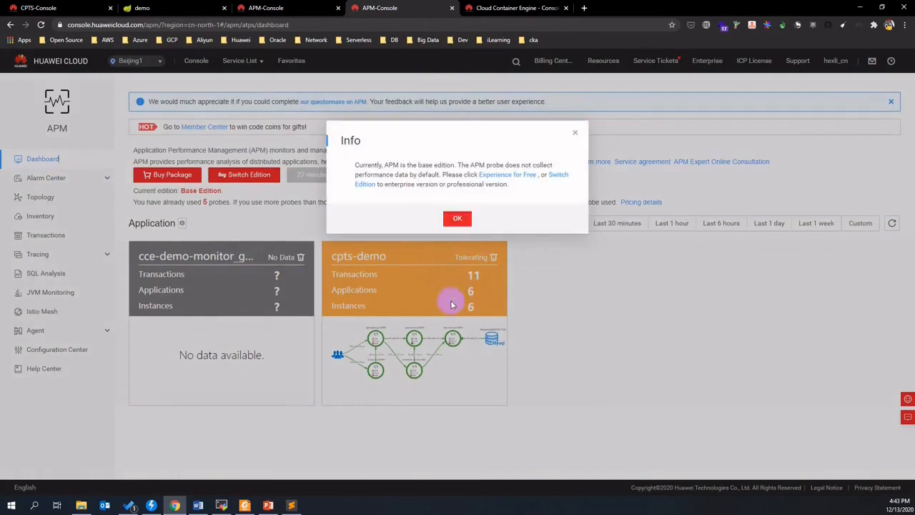
left_click(457, 219)
left_click(352, 257)
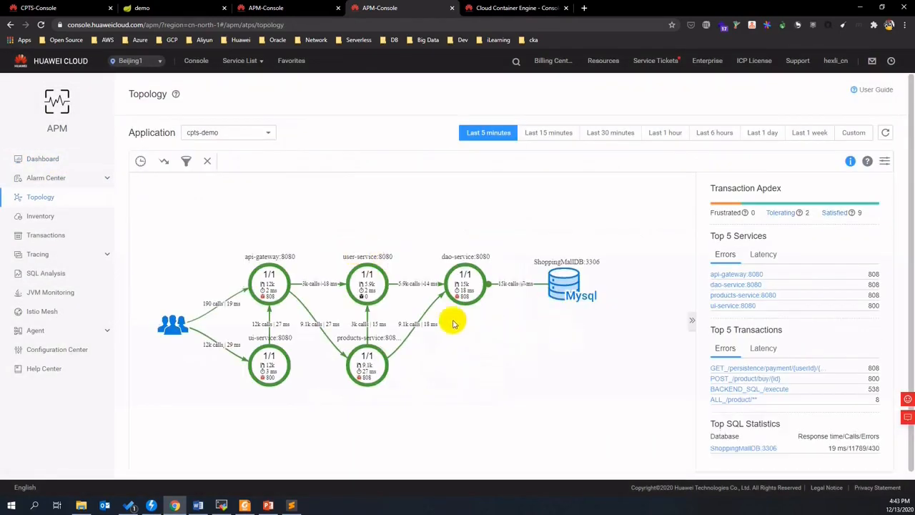
Inspect the dao-service node's details in the topology, filtered by dao-service:8080, then close the details.
left_click(468, 282)
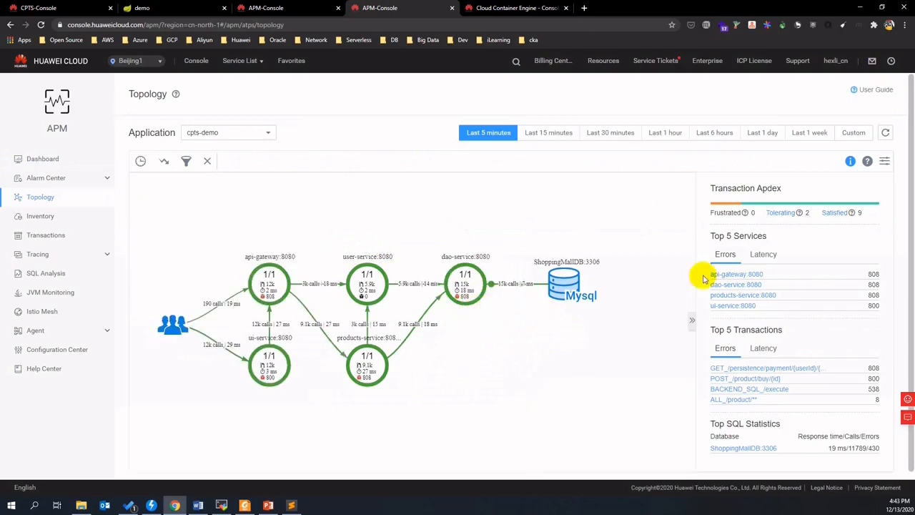
left_click(762, 284)
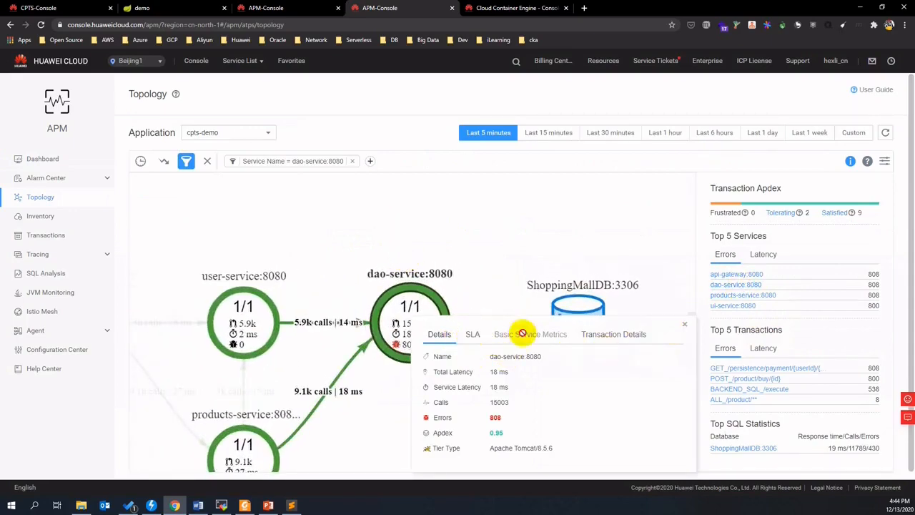
left_click(684, 324)
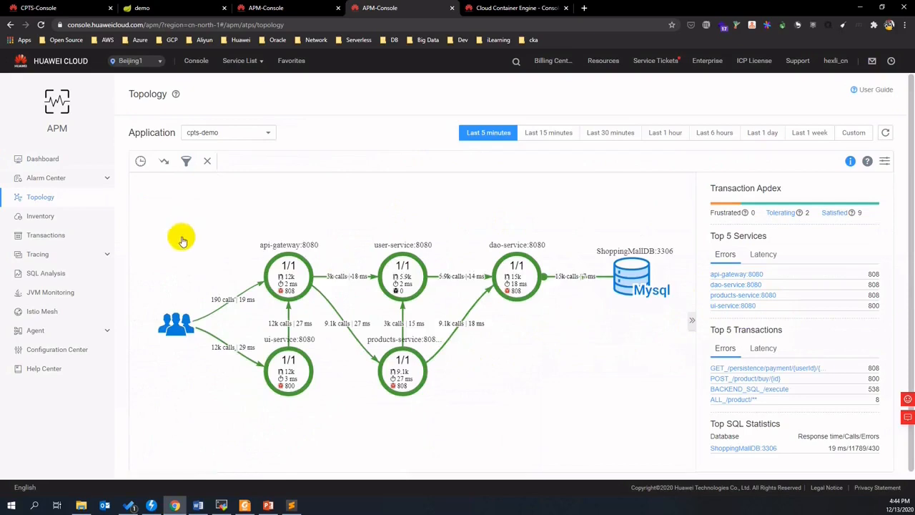
Open the call chain tracing list and scroll through the recent failed traces.
left_click(83, 254)
left_click(98, 269)
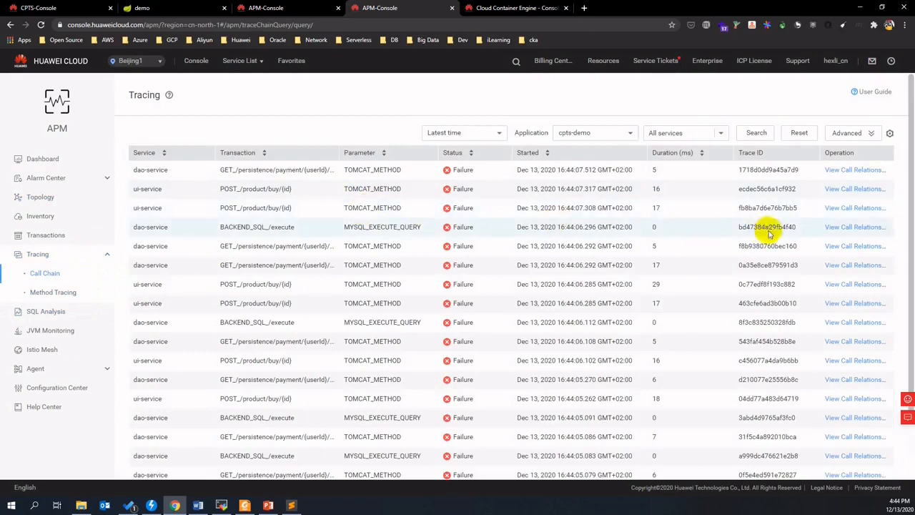
scroll(144, 343, "down", 2)
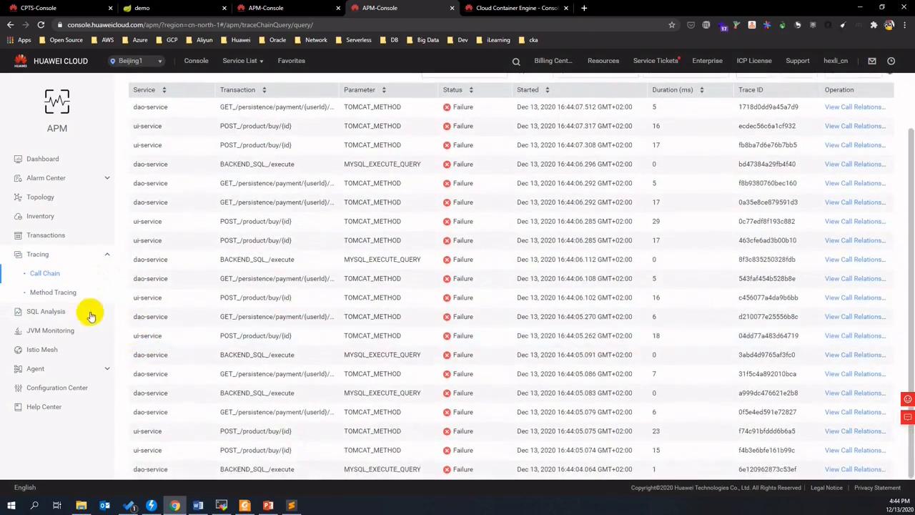
Open SQL Analysis for ShoppingMallDB:3306 and review the SQL statements list.
left_click(50, 312)
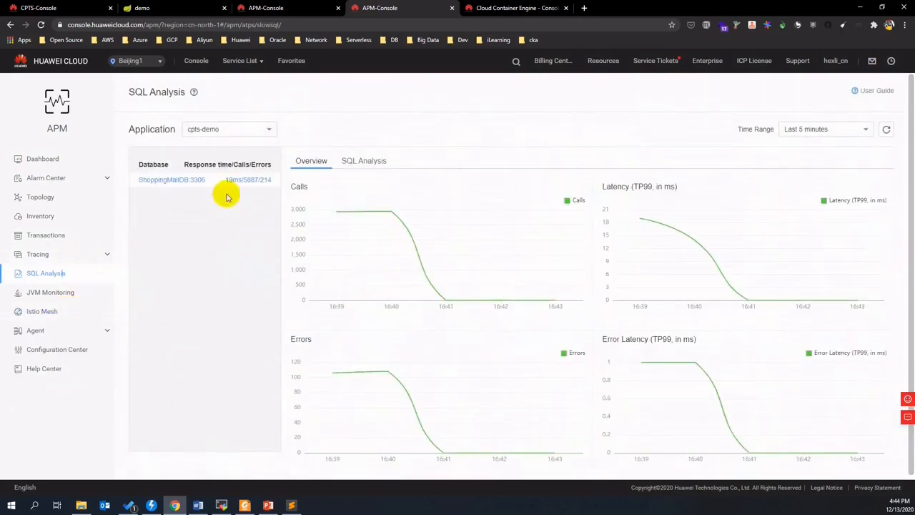
left_click(181, 182)
left_click(361, 162)
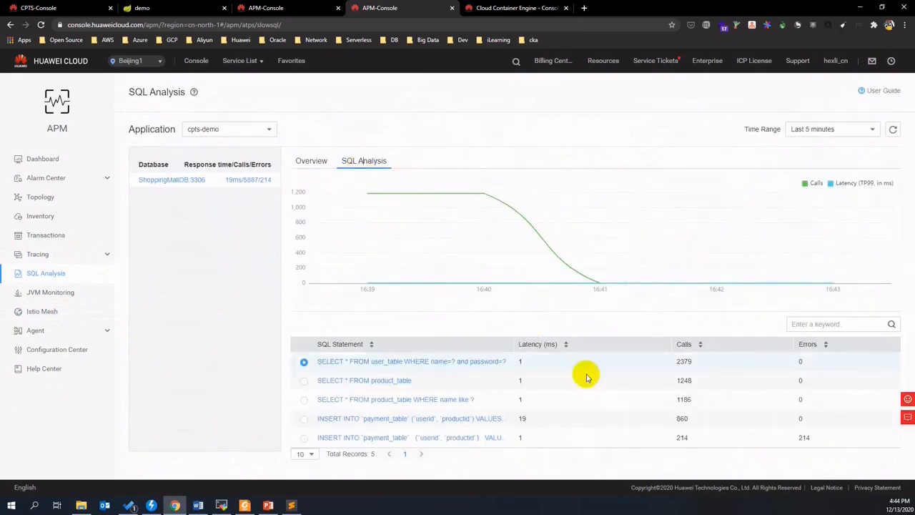
left_click(391, 364)
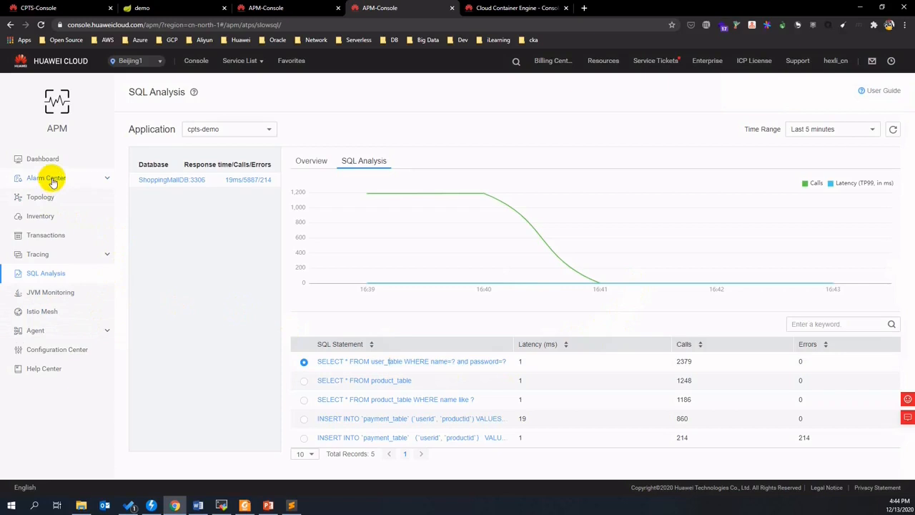
Open Transactions and view the topology of the GET_/persistence/payment/{userId}/{productId} transaction.
left_click(75, 236)
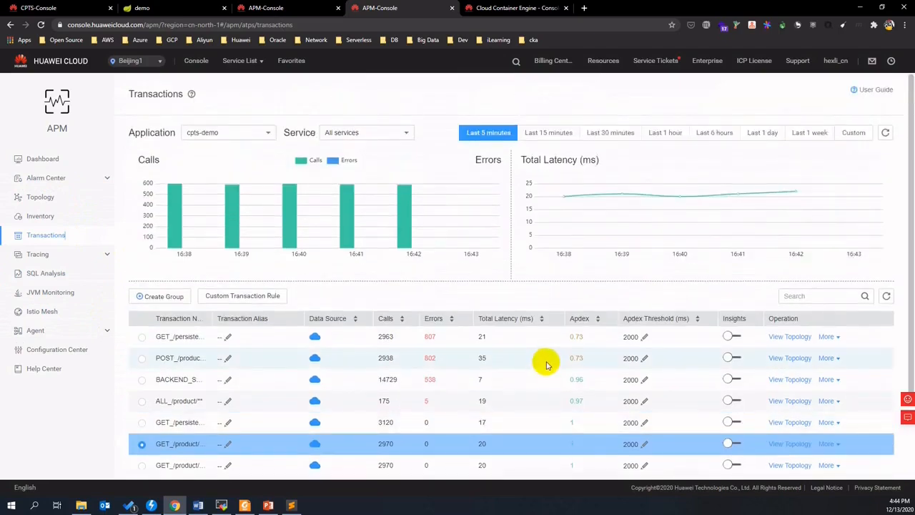
scroll(546, 365, "down", 2)
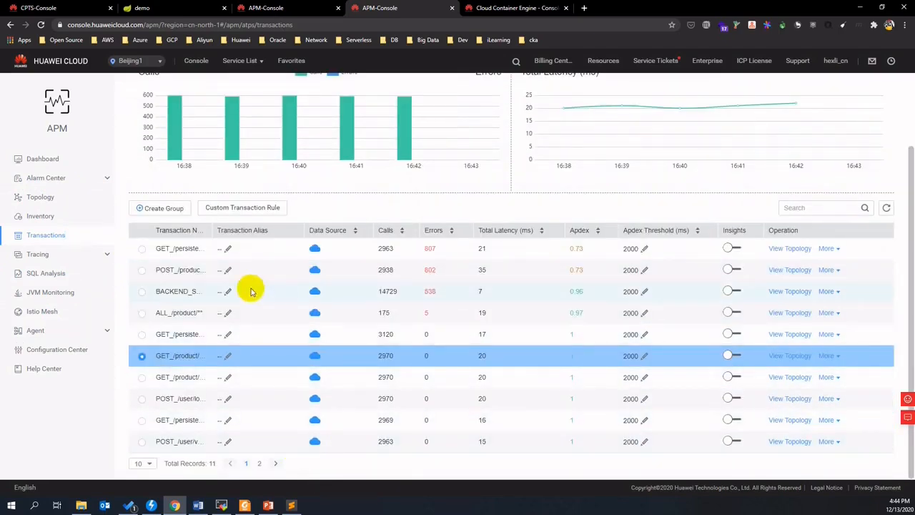
left_click(828, 251)
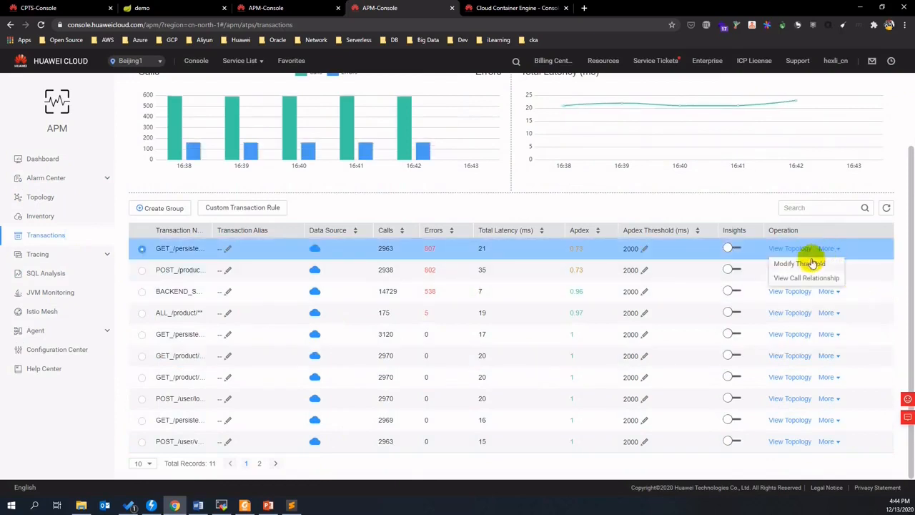
left_click(786, 250)
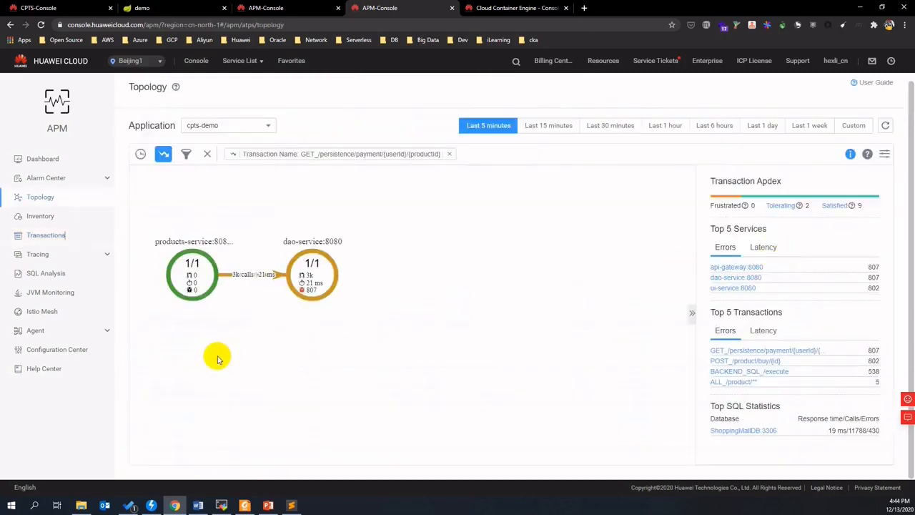
Rearrange the transaction topology nodes and open the dao-service node's details.
left_click_drag(311, 268, 386, 333)
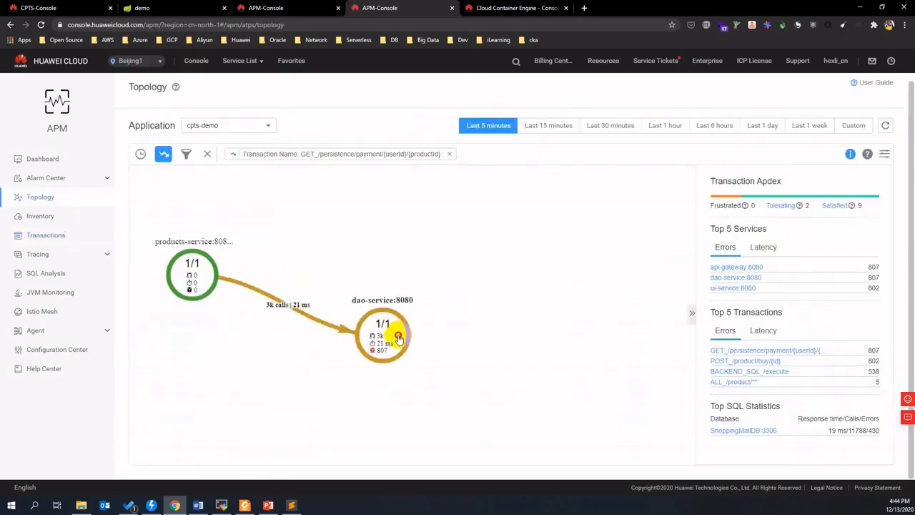
left_click_drag(191, 279, 247, 238)
left_click(379, 335)
scroll(376, 328, "up", 3)
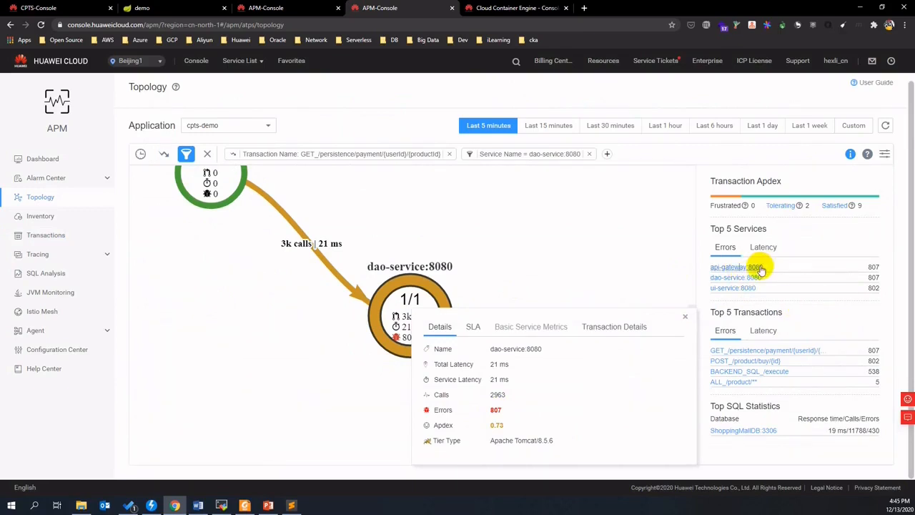
Sort the top services by latency and inspect dao-service:8080's instance details.
left_click(764, 247)
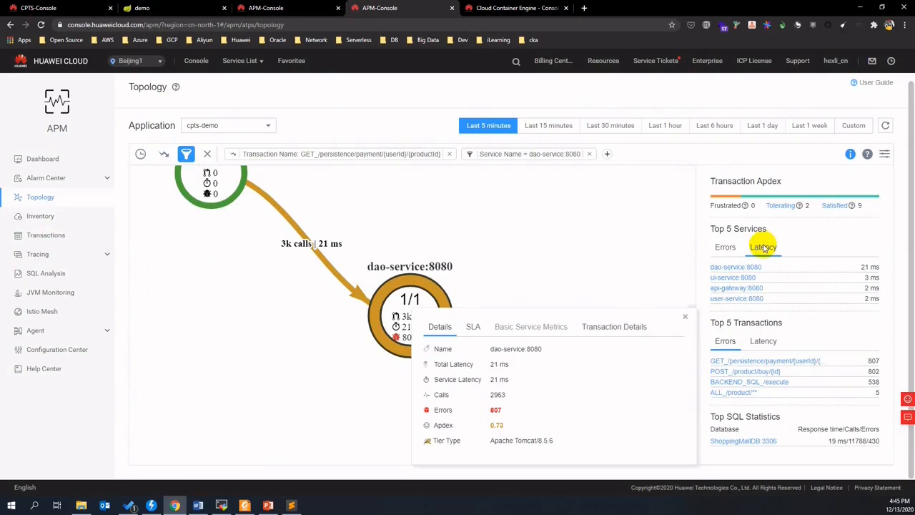
left_click(745, 267)
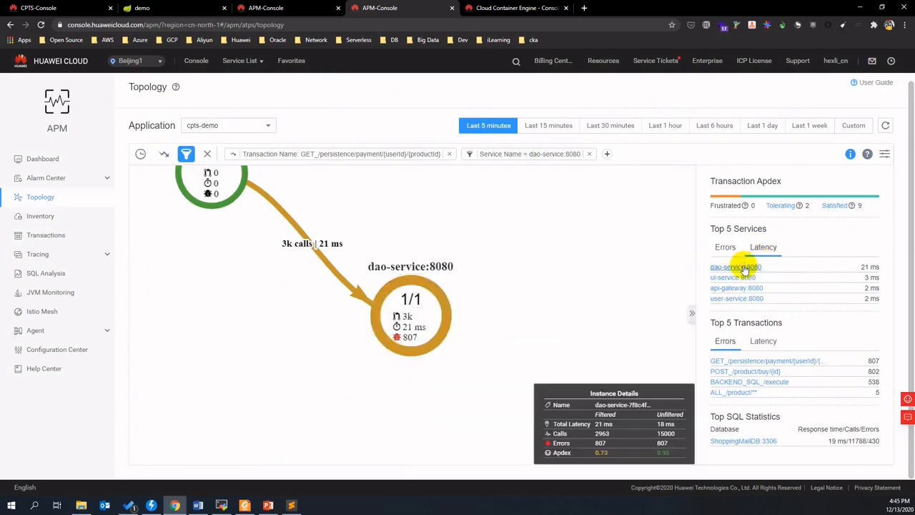
left_click(674, 374)
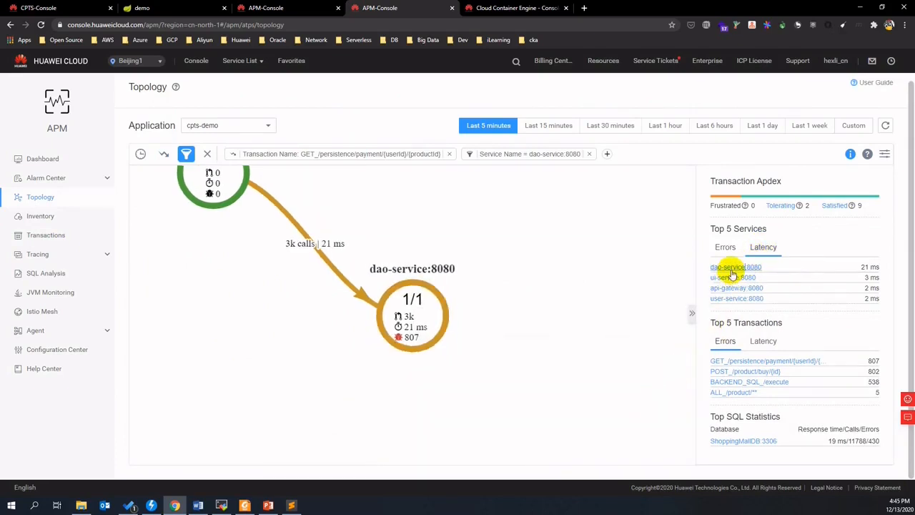
left_click(733, 268)
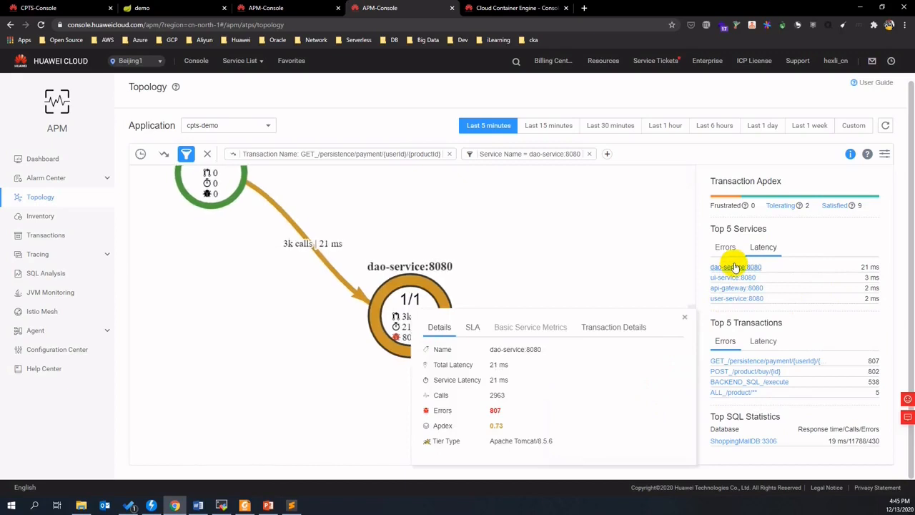